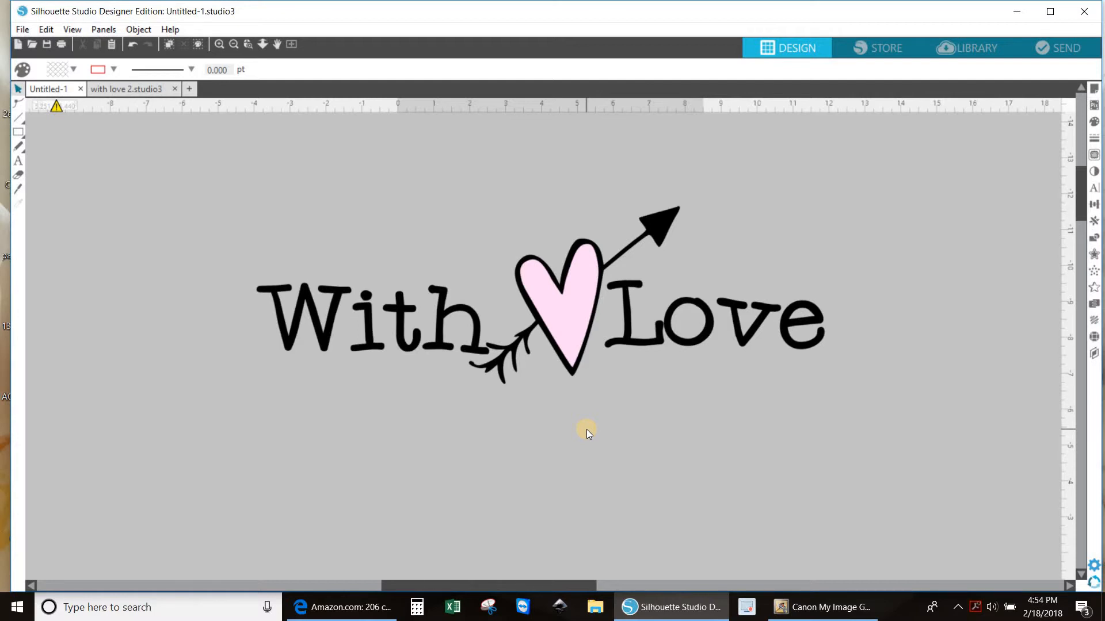
Nudge the baby illustration on the page to about X 4.22 in, Y 5.21 in and deselect it.
scroll(591, 444, down, 3)
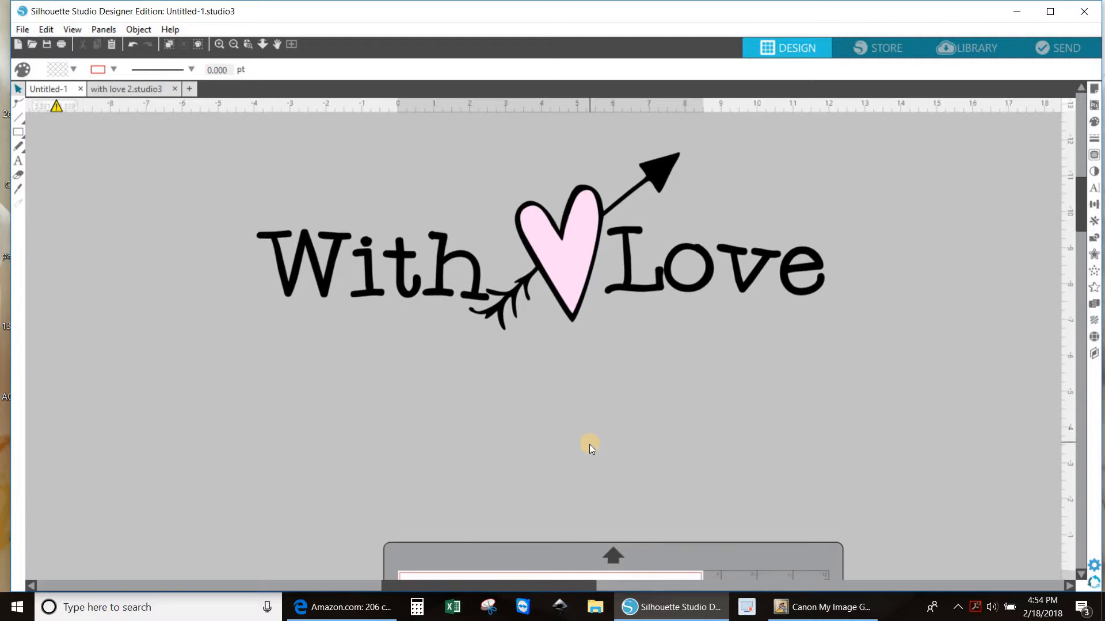
scroll(589, 444, down, 15)
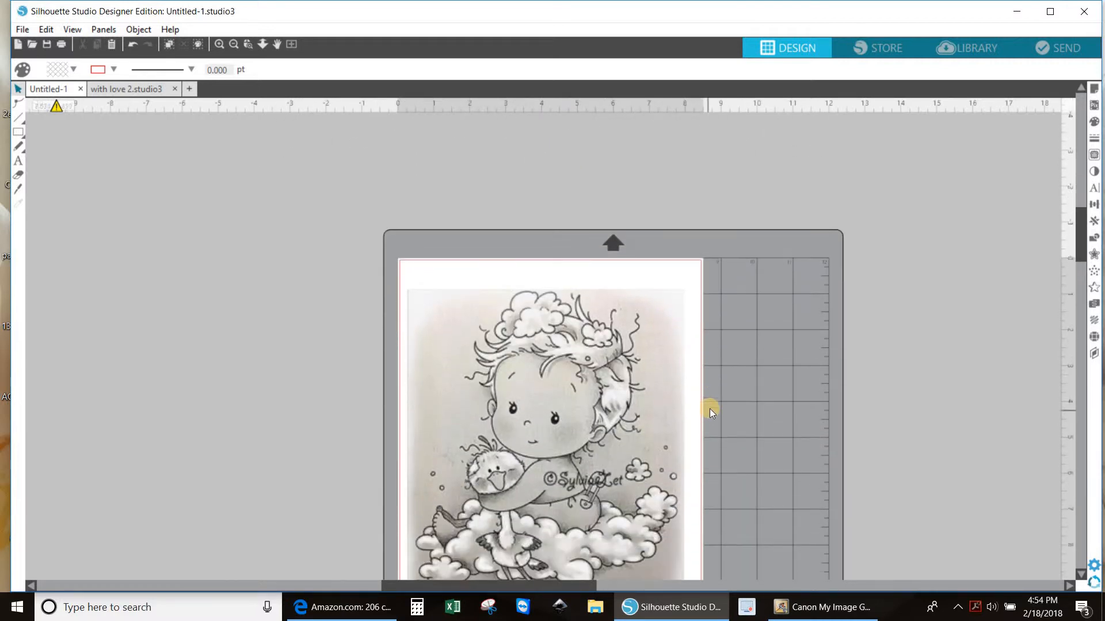
scroll(709, 409, down, 5)
click(613, 438)
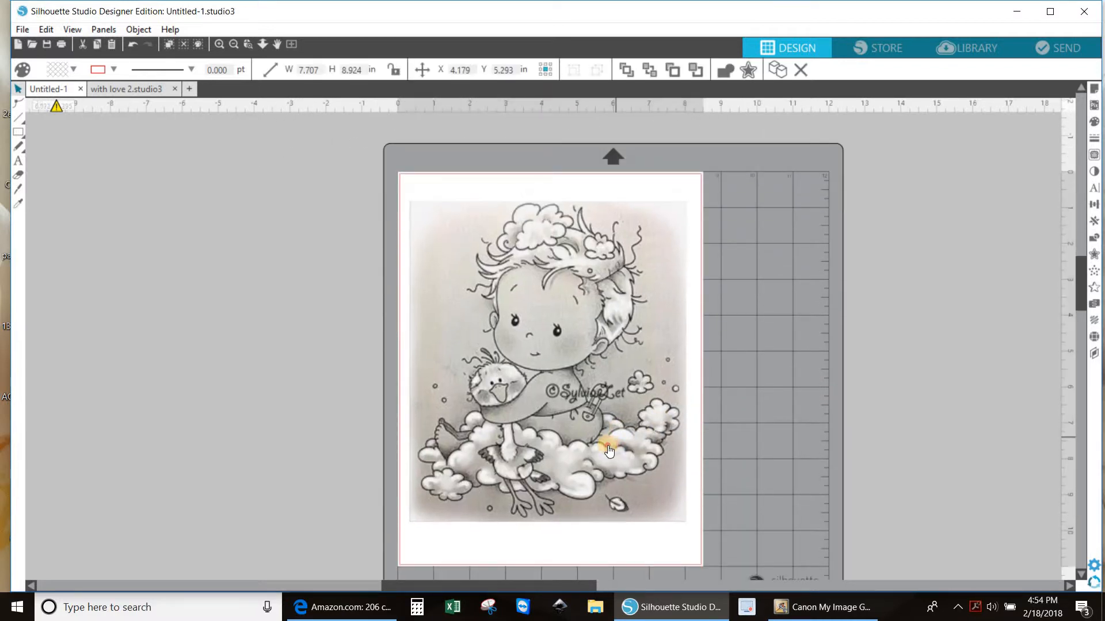
mouse_move(608, 446)
mouse_down()
mouse_move(613, 432)
mouse_move(610, 442)
mouse_up()
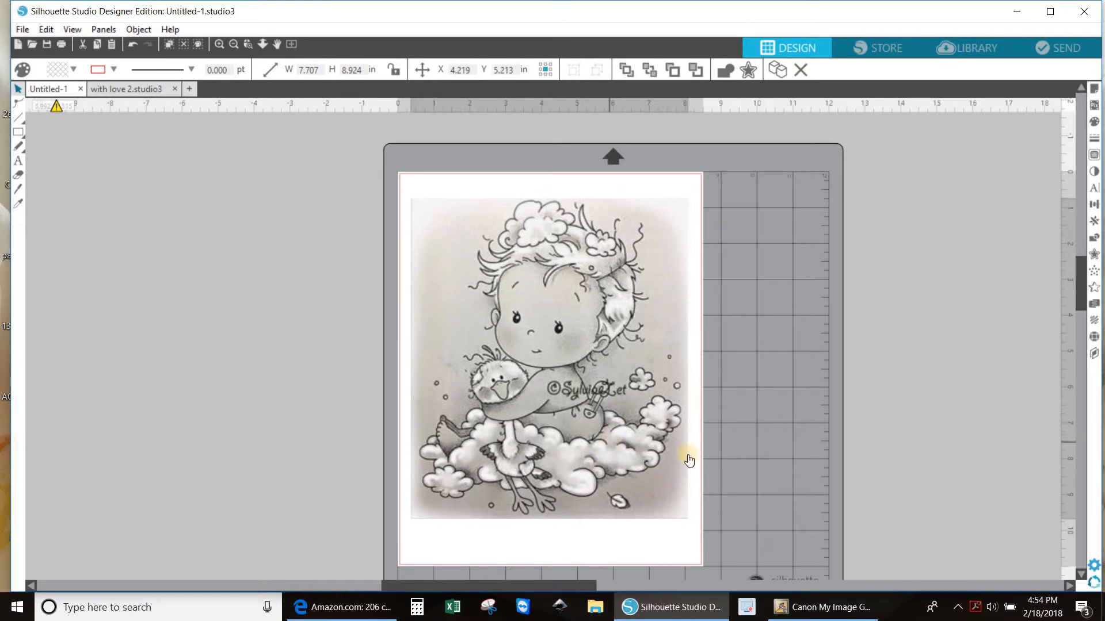
click(688, 461)
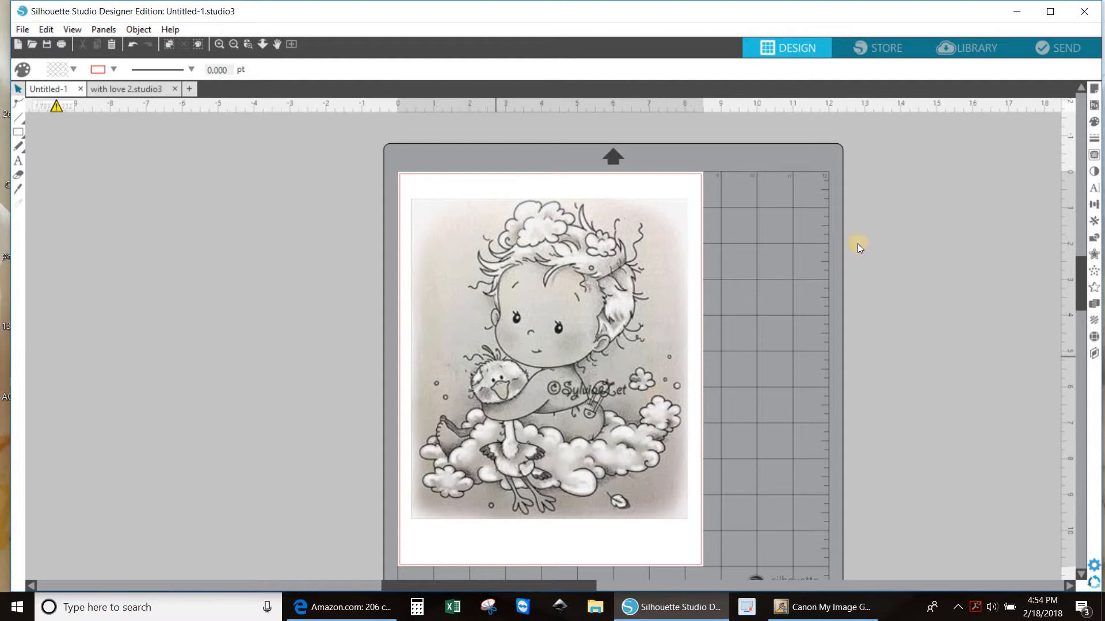
Select a trace area about 8.1 by 9.6 in around the whole baby illustration.
click(1094, 154)
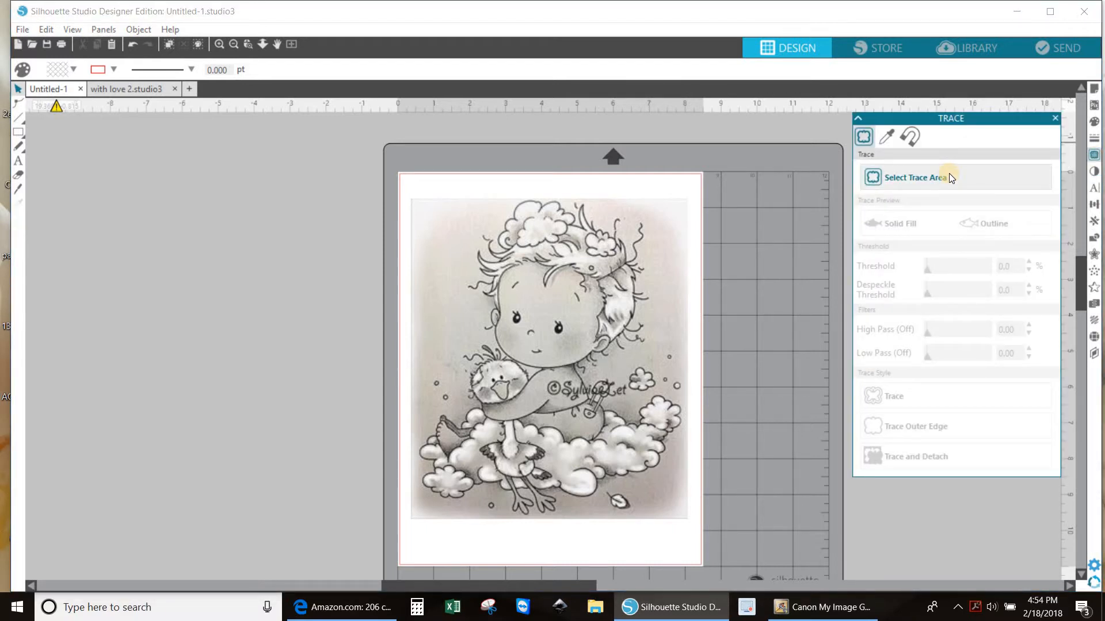
click(908, 181)
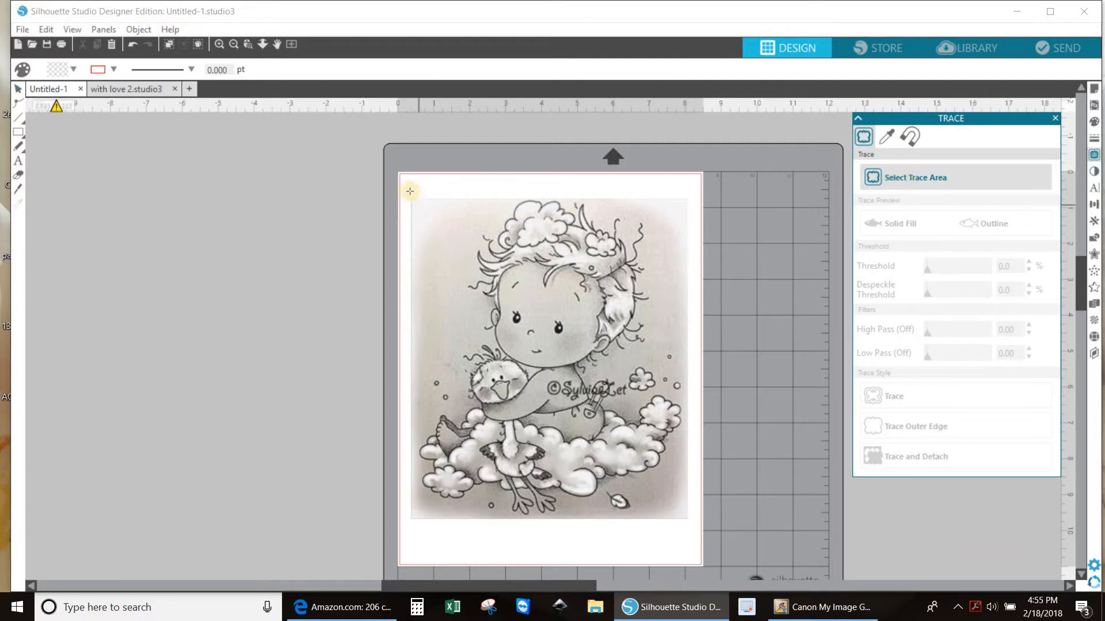
mouse_move(404, 188)
mouse_down()
mouse_move(604, 227)
mouse_move(656, 301)
mouse_move(702, 537)
mouse_up()
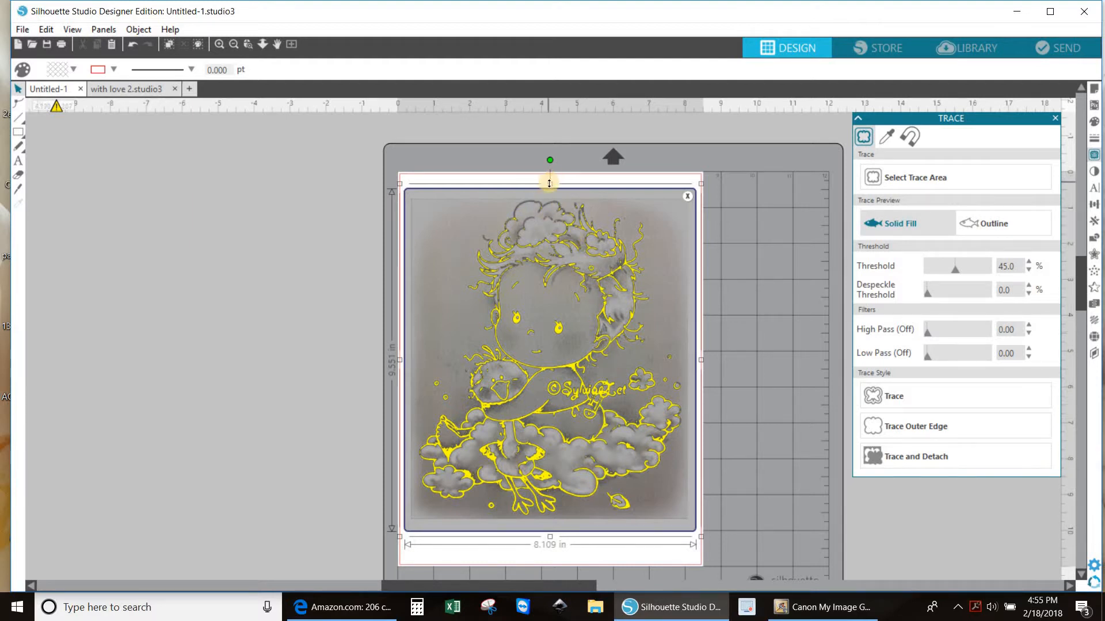
Enlarge the trace area beyond the page edges to about 10.7 by 12.6 in.
drag(549, 183, 549, 154)
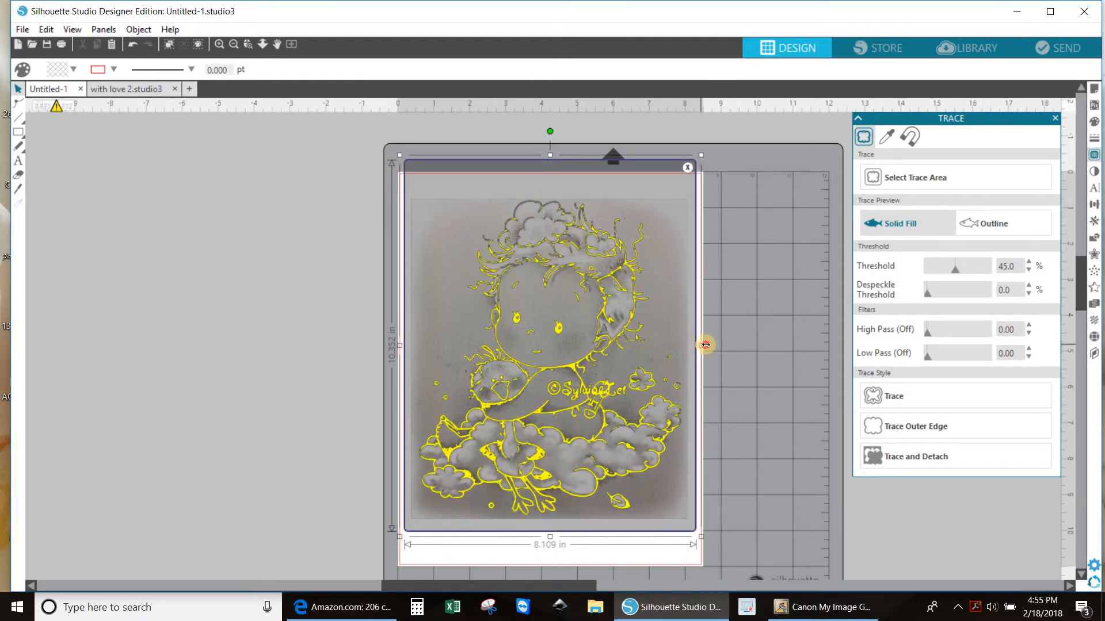
drag(701, 345, 748, 338)
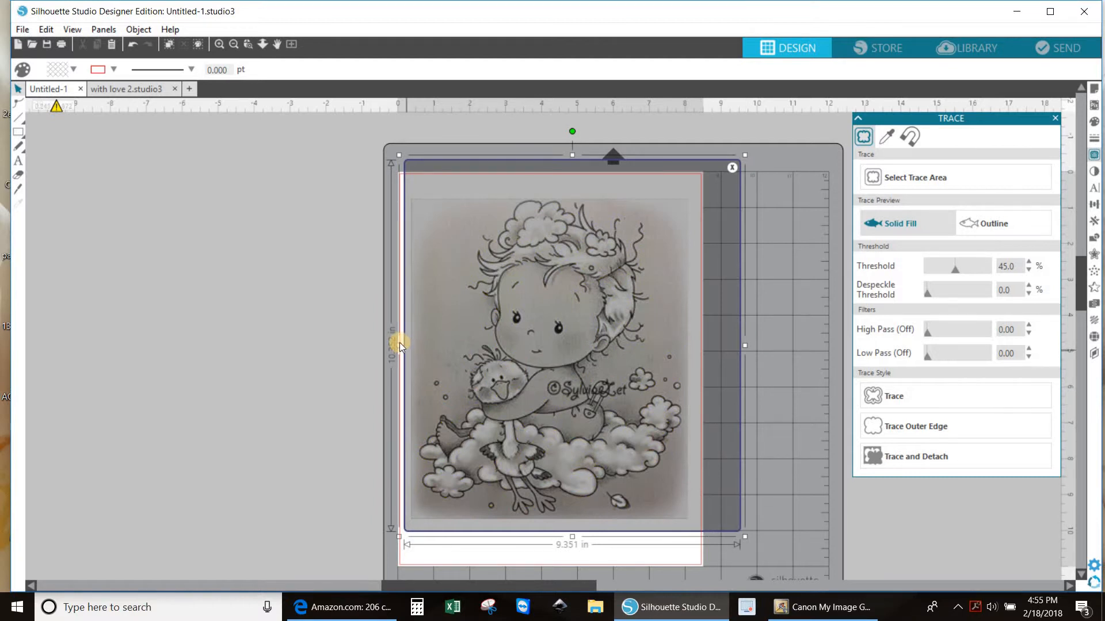
drag(398, 345, 351, 345)
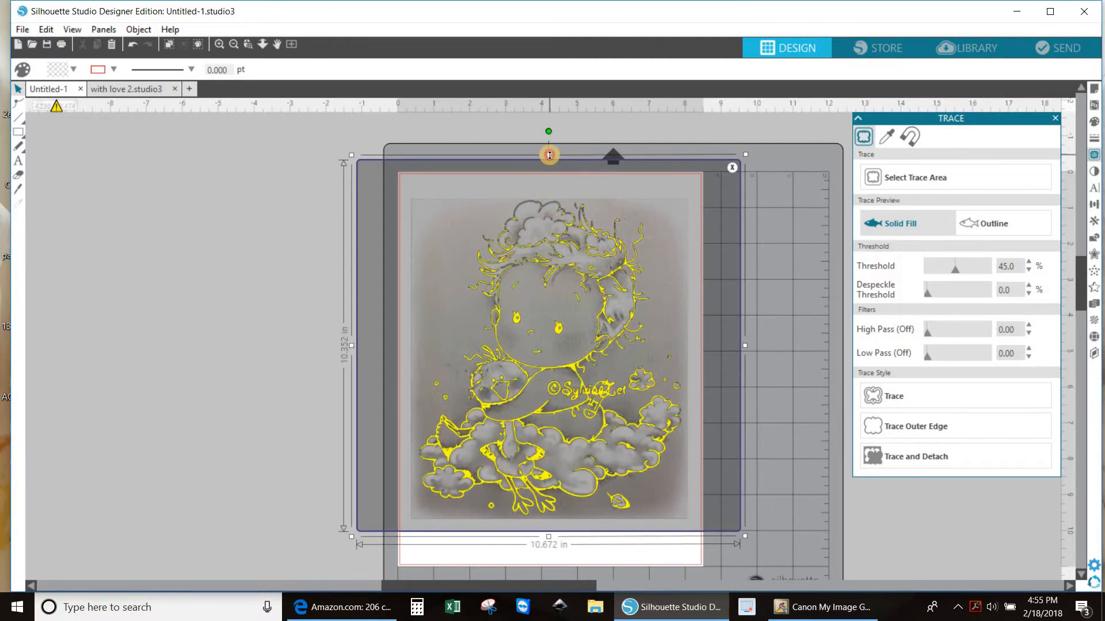
drag(548, 156, 562, 95)
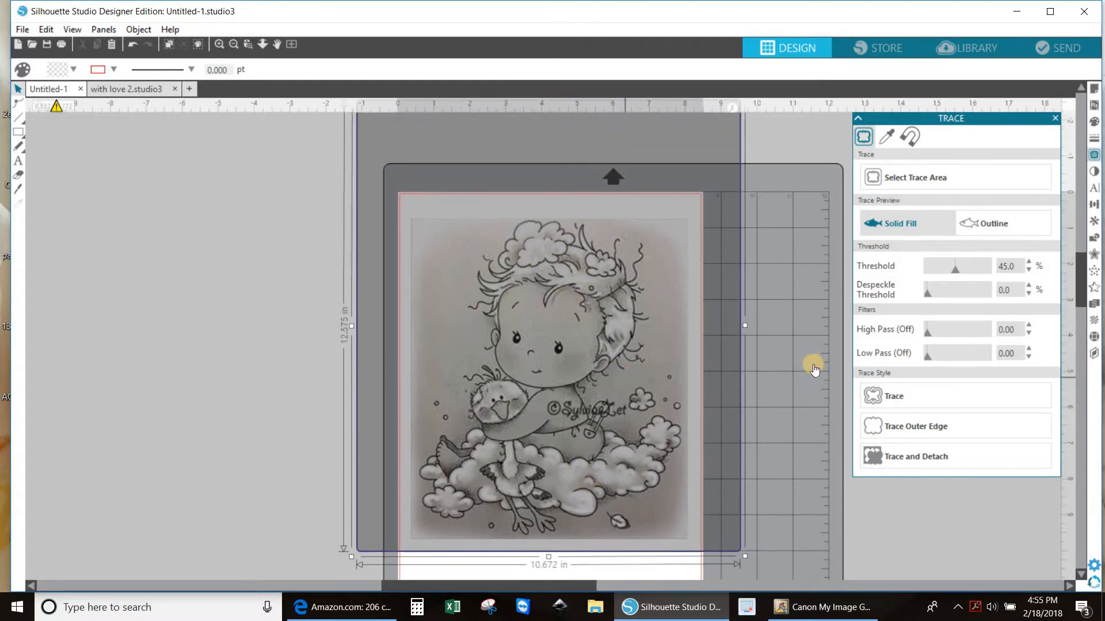
scroll(774, 381, down, 1)
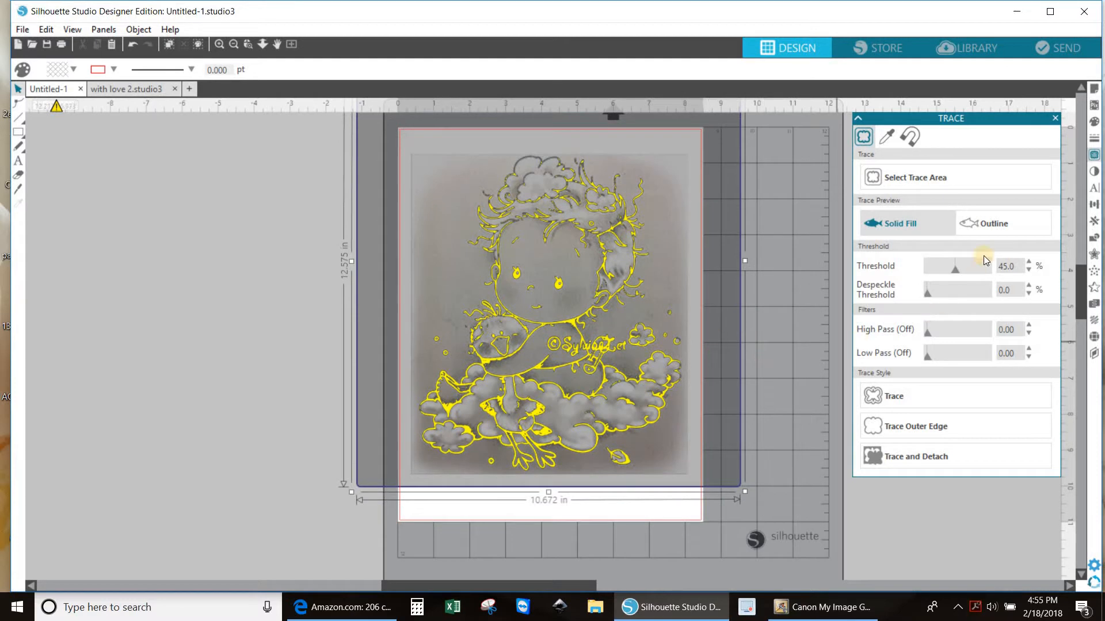
Try a trace threshold of 68% on the baby illustration and discard the trace area.
click(958, 271)
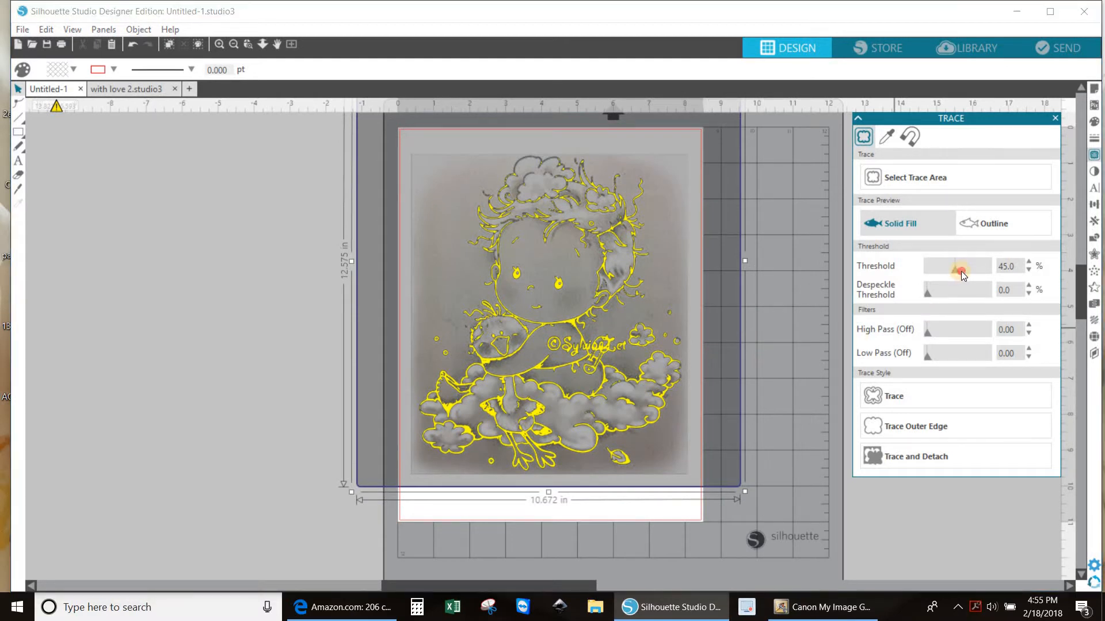
drag(969, 271, 970, 271)
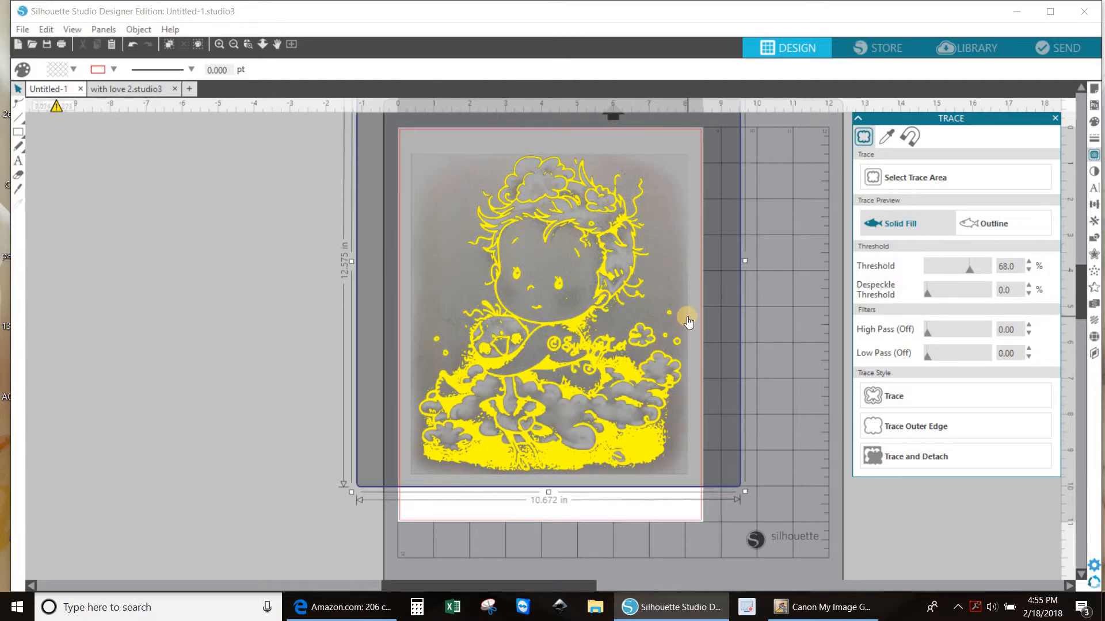
scroll(689, 322, up, 1)
scroll(688, 319, up, 8)
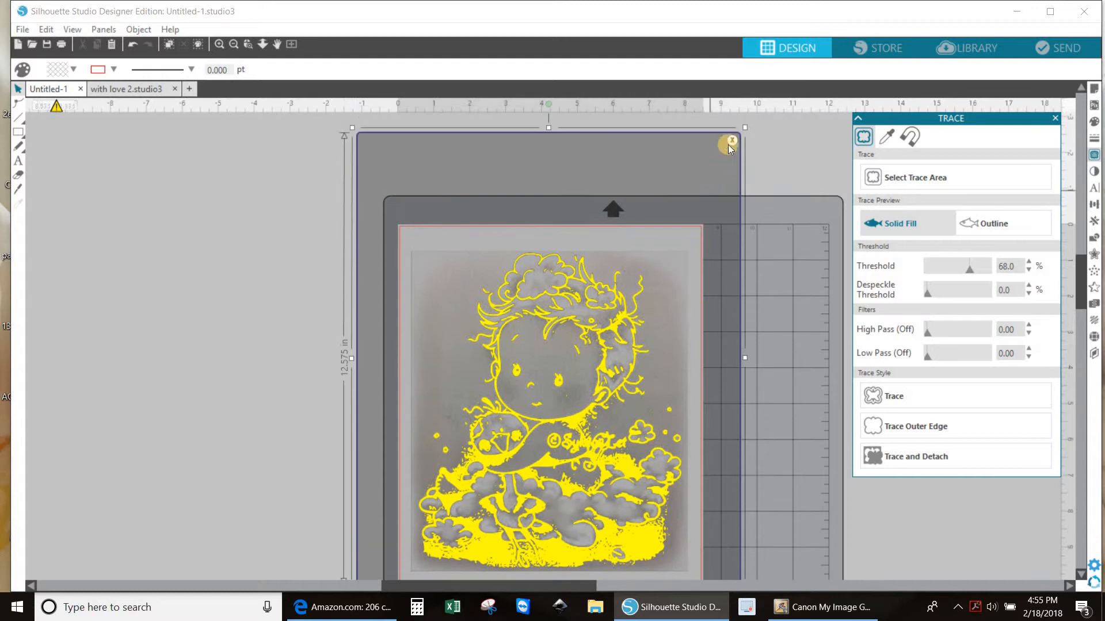
click(732, 138)
scroll(761, 359, down, 7)
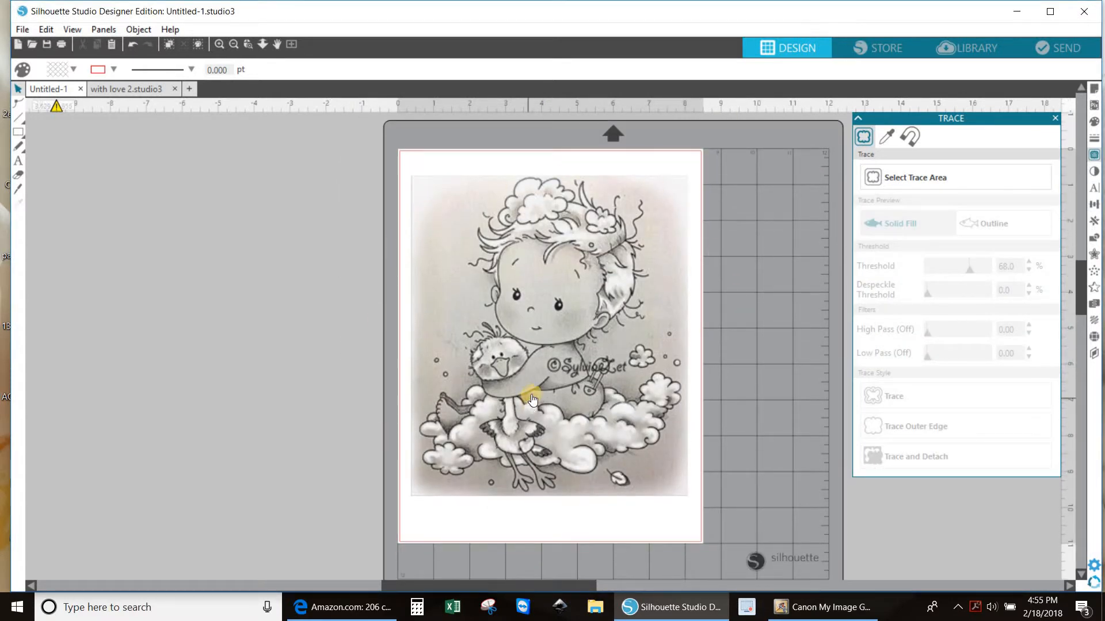
click(61, 45)
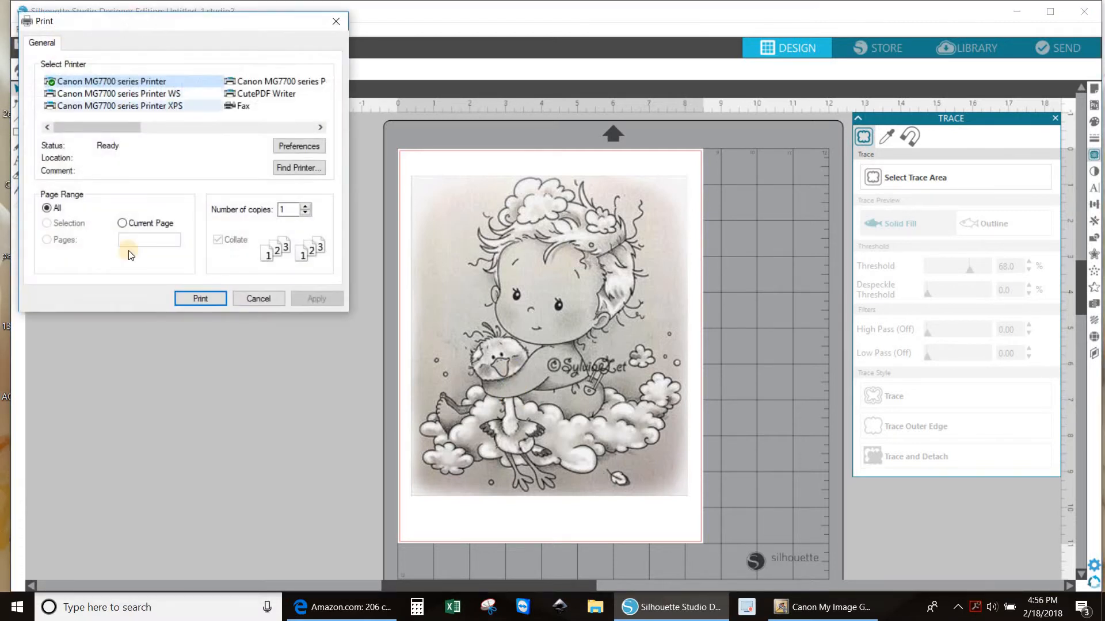
click(207, 299)
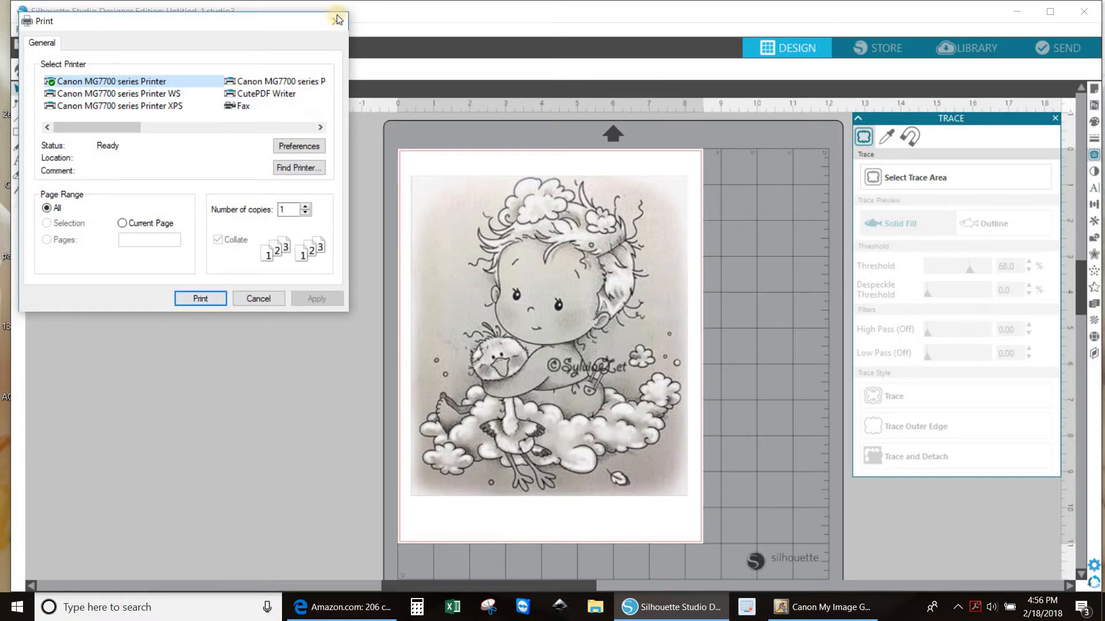
click(525, 285)
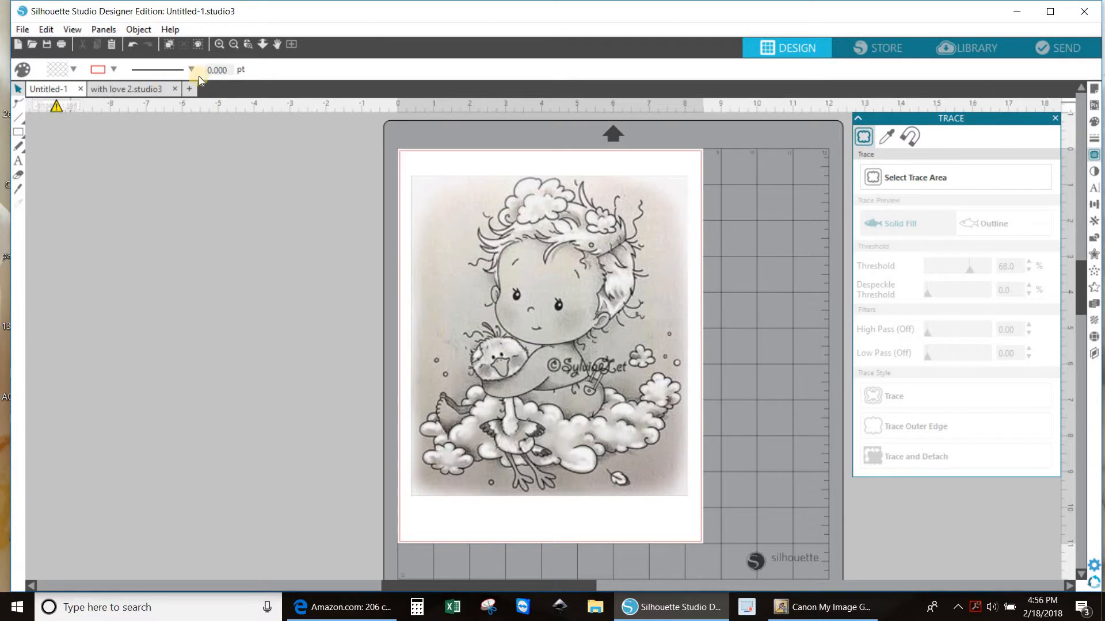
Open the scanned PDF IMG_20180218_0001 from the Desktop and import its page 1 as an image.
click(22, 30)
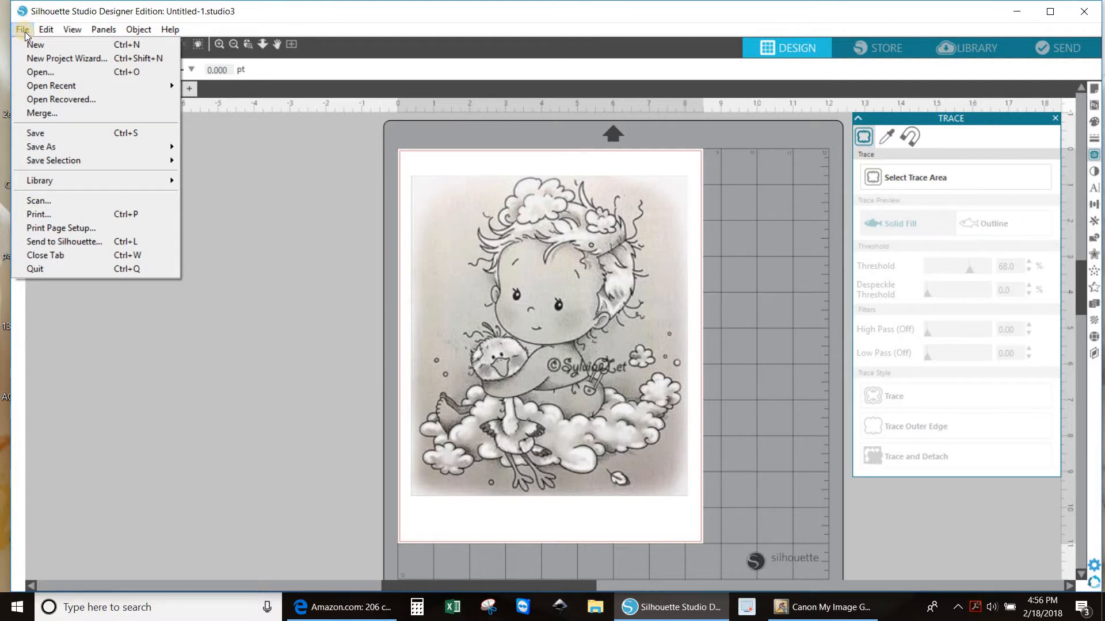
click(38, 77)
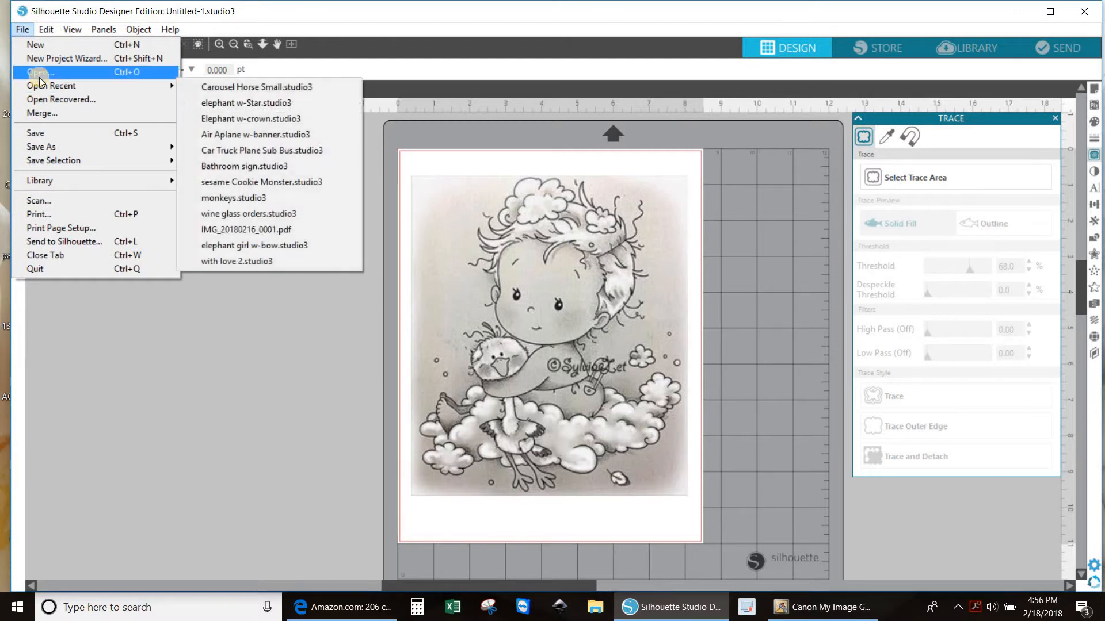
click(39, 77)
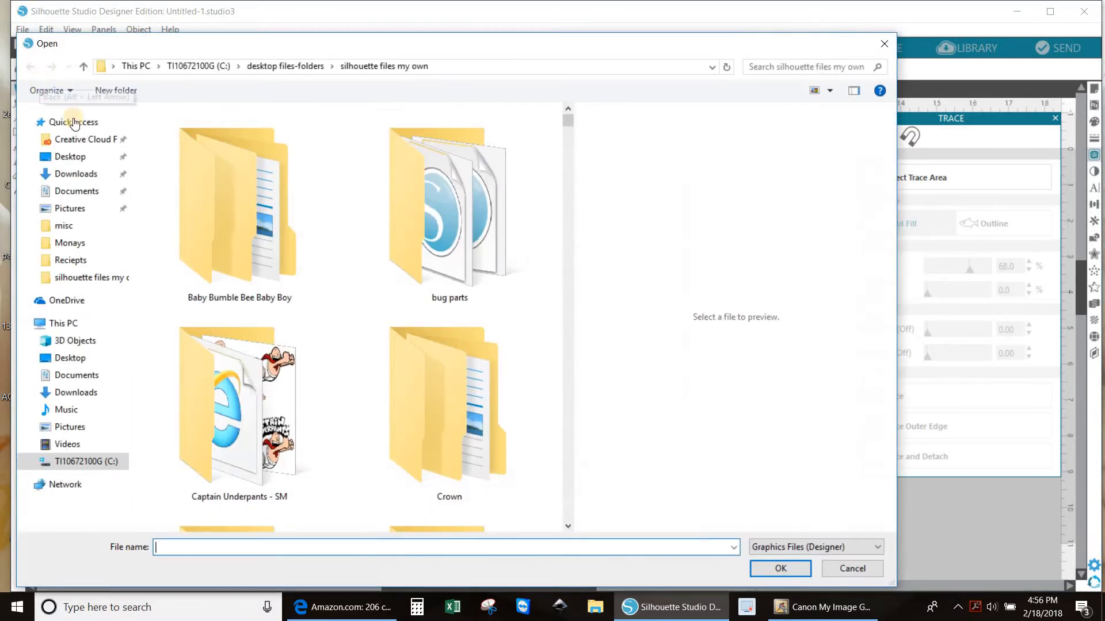
click(80, 160)
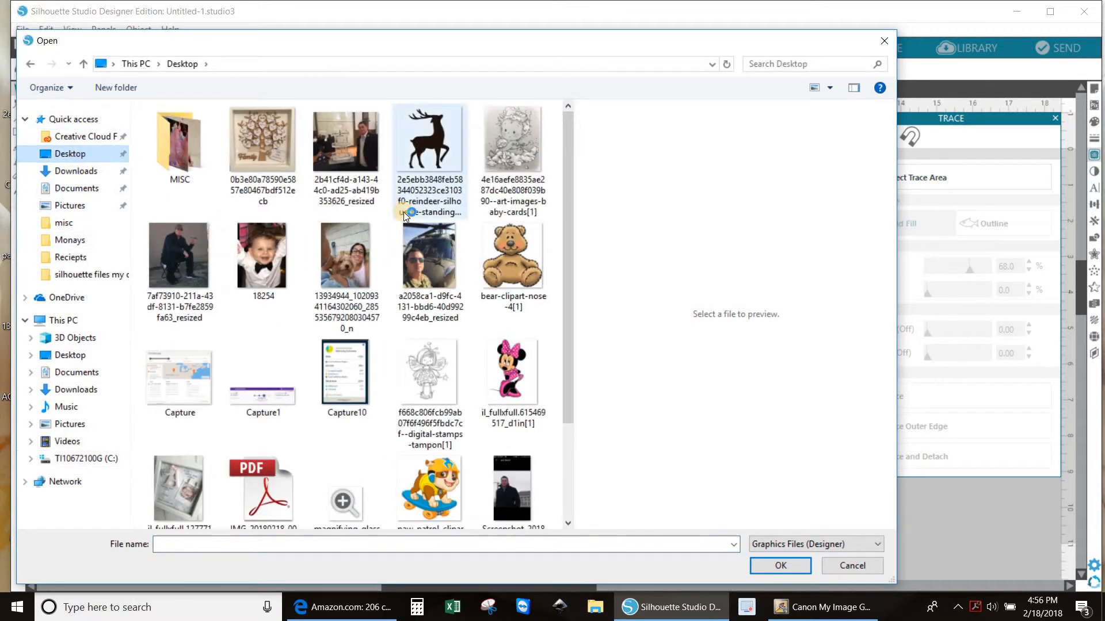
scroll(404, 216, down, 2)
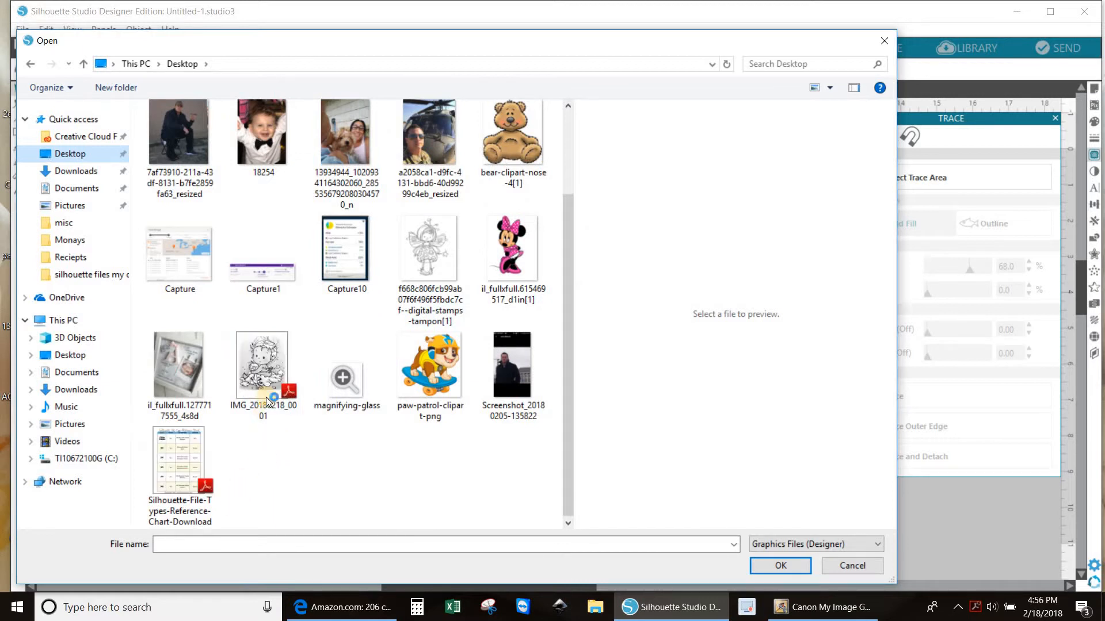
double_click(263, 362)
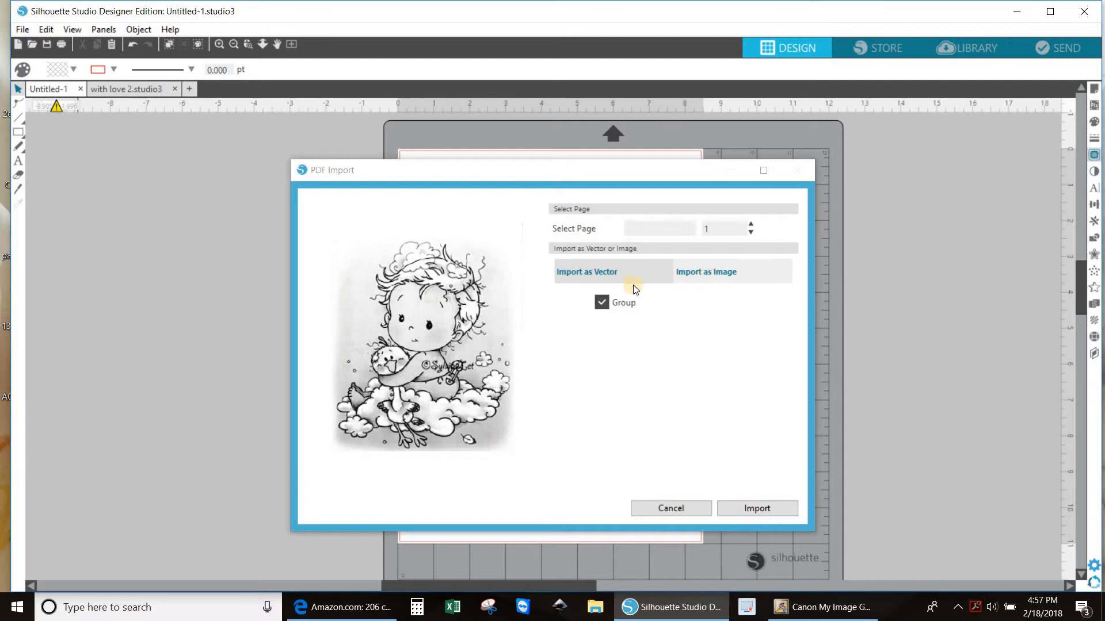
click(719, 275)
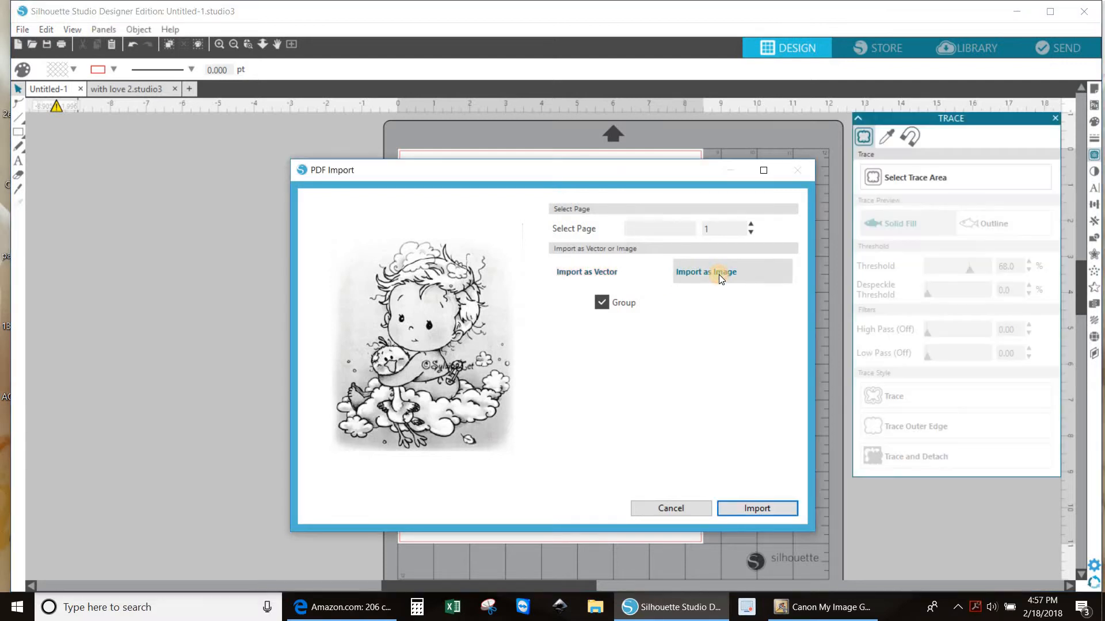
click(750, 508)
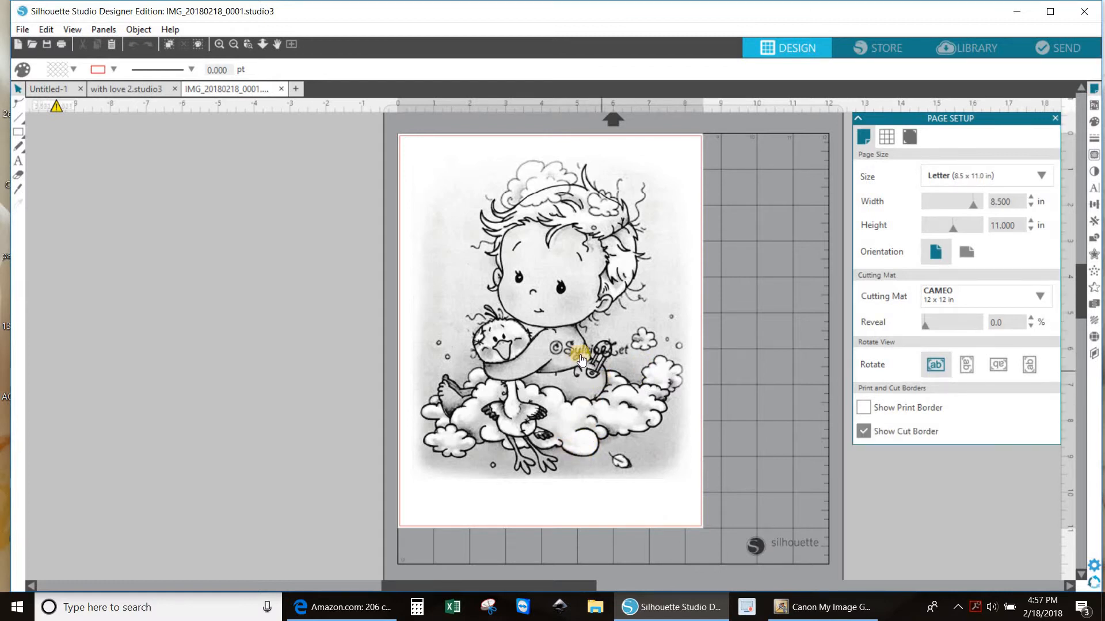
click(132, 87)
right_click(132, 88)
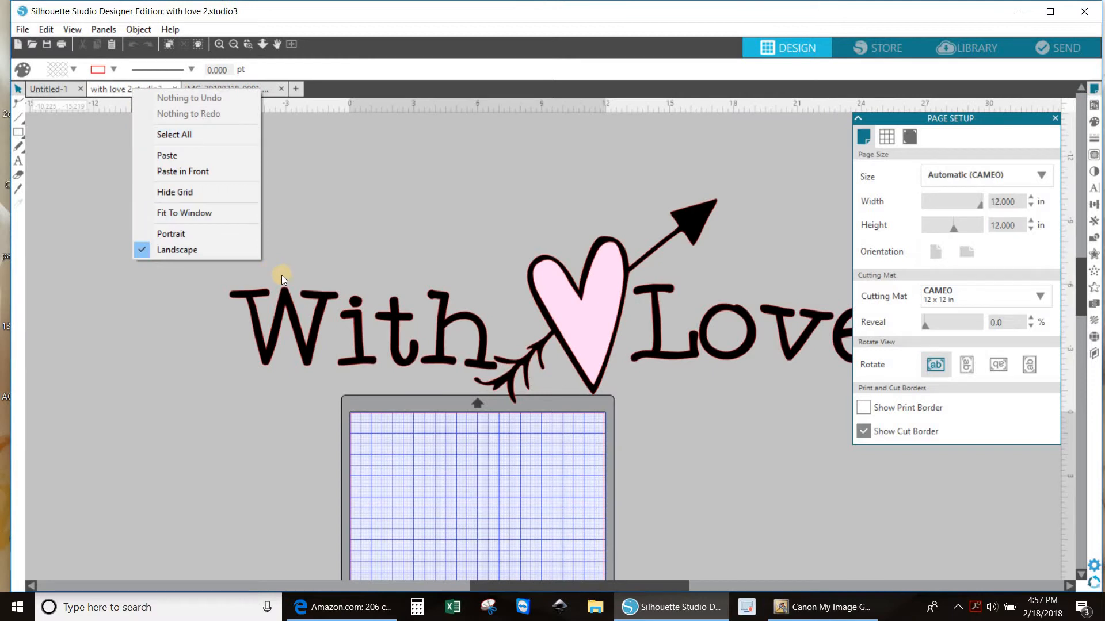
click(426, 245)
scroll(424, 243, down, 3)
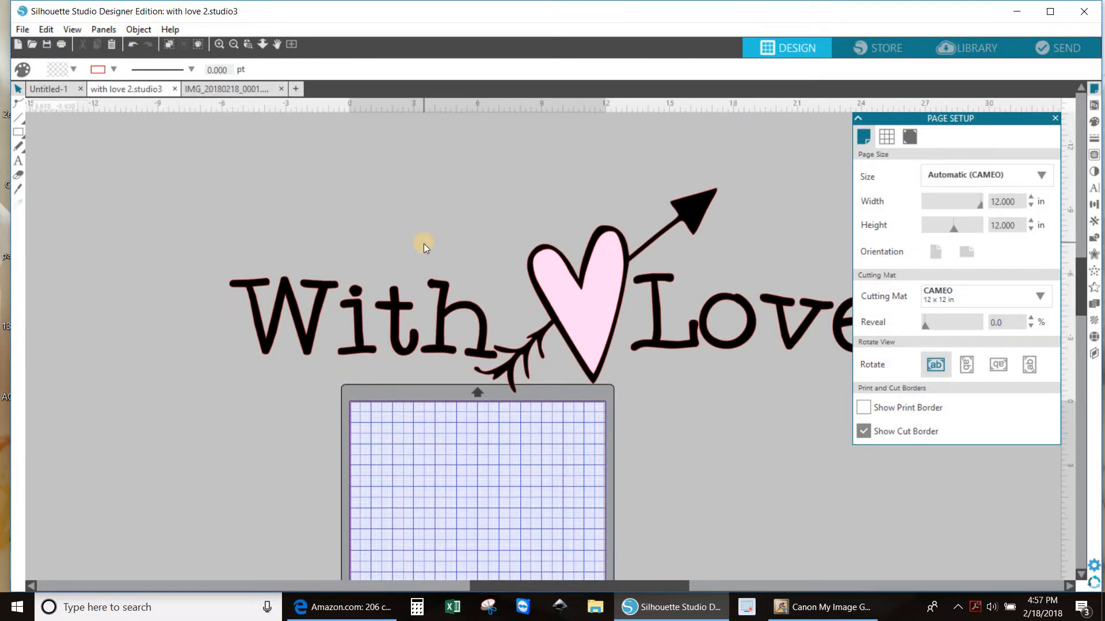
scroll(421, 246, down, 2)
scroll(420, 247, up, 3)
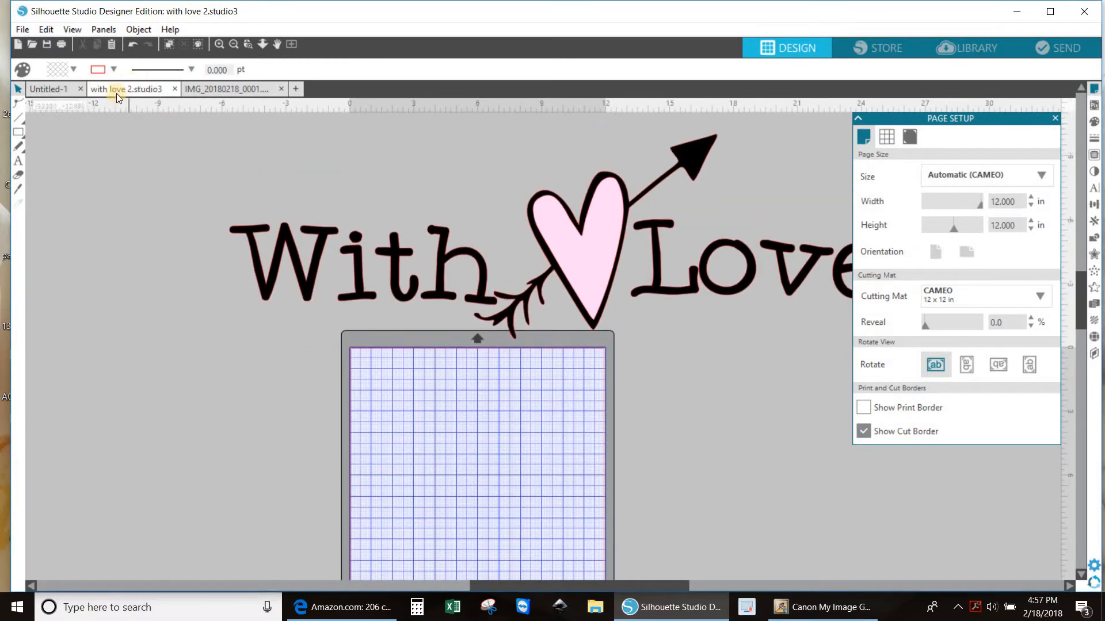
Copy the original baby illustration from the Untitled-1 document and paste it into the IMG_20180218_0001 document.
click(50, 87)
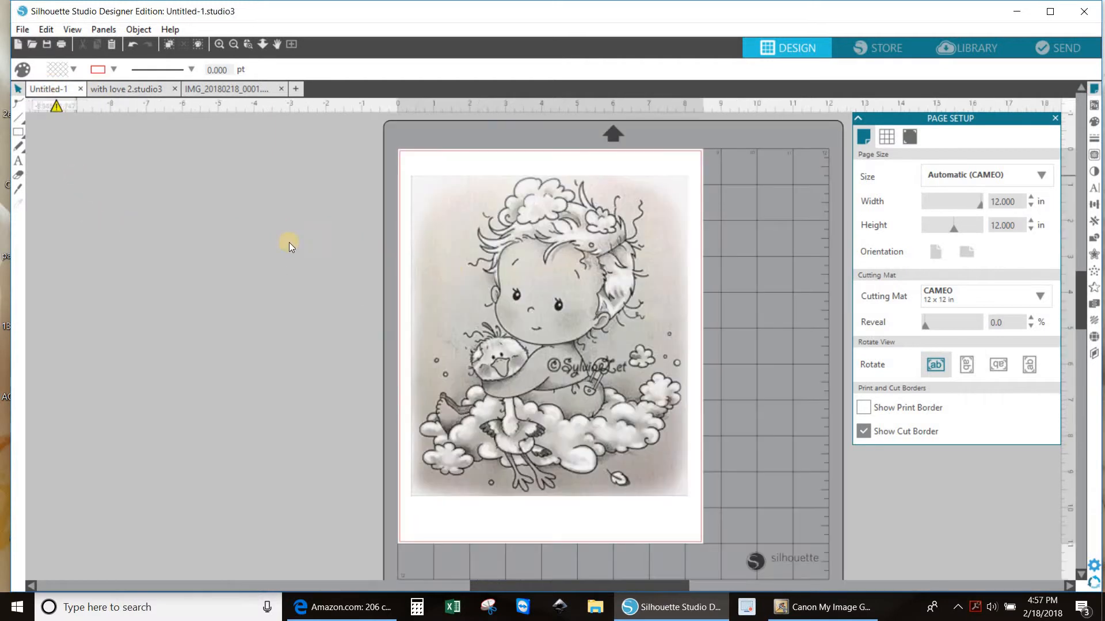
click(485, 288)
right_click(484, 288)
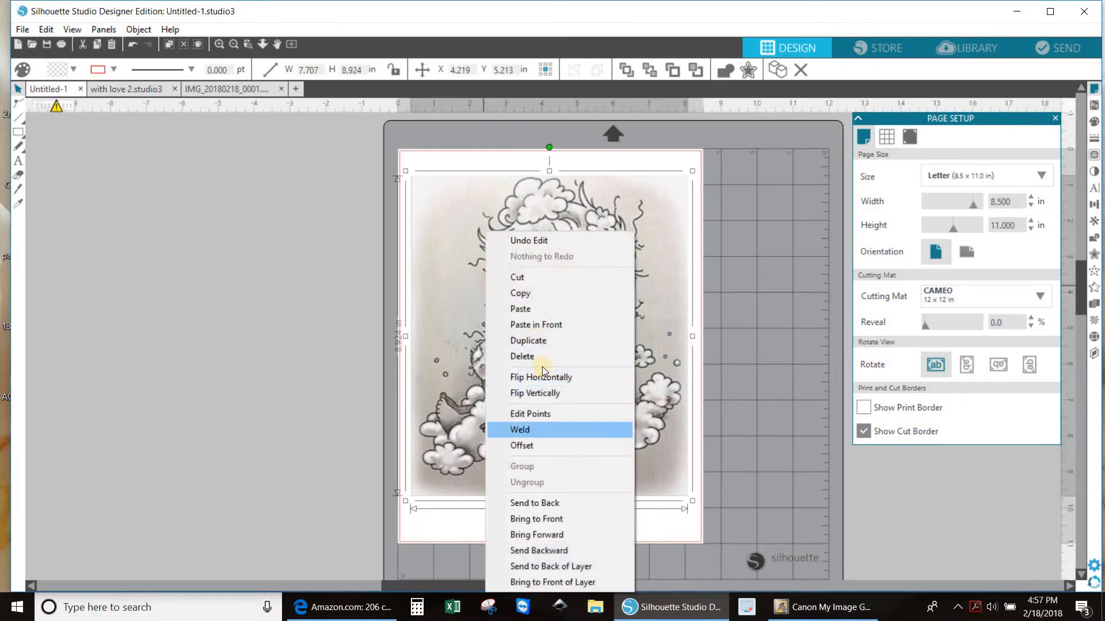
click(354, 168)
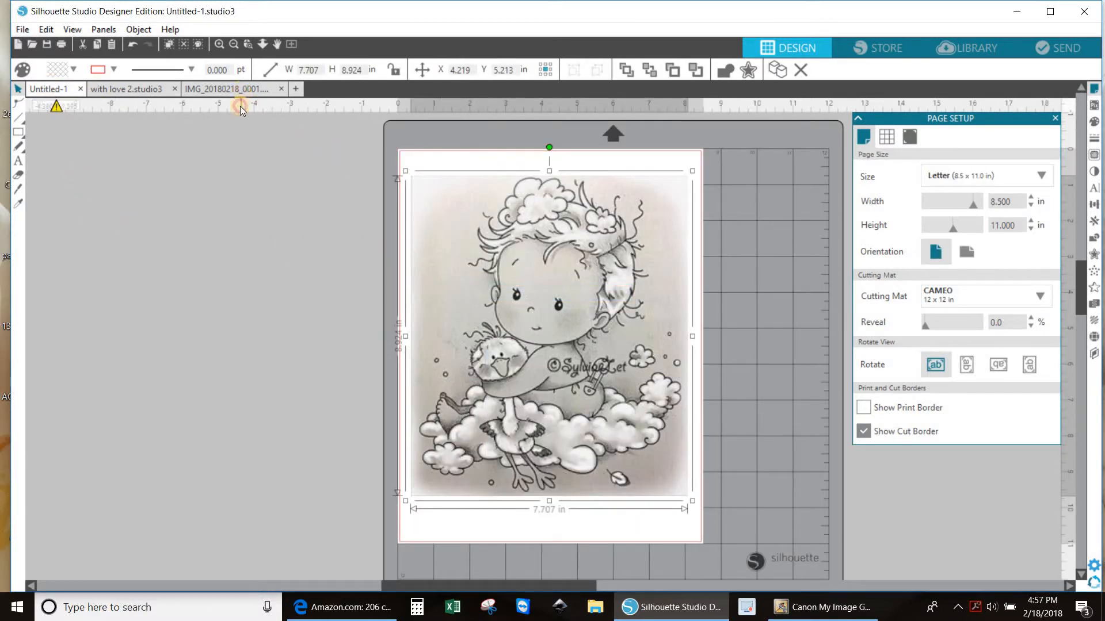
click(229, 90)
right_click(165, 257)
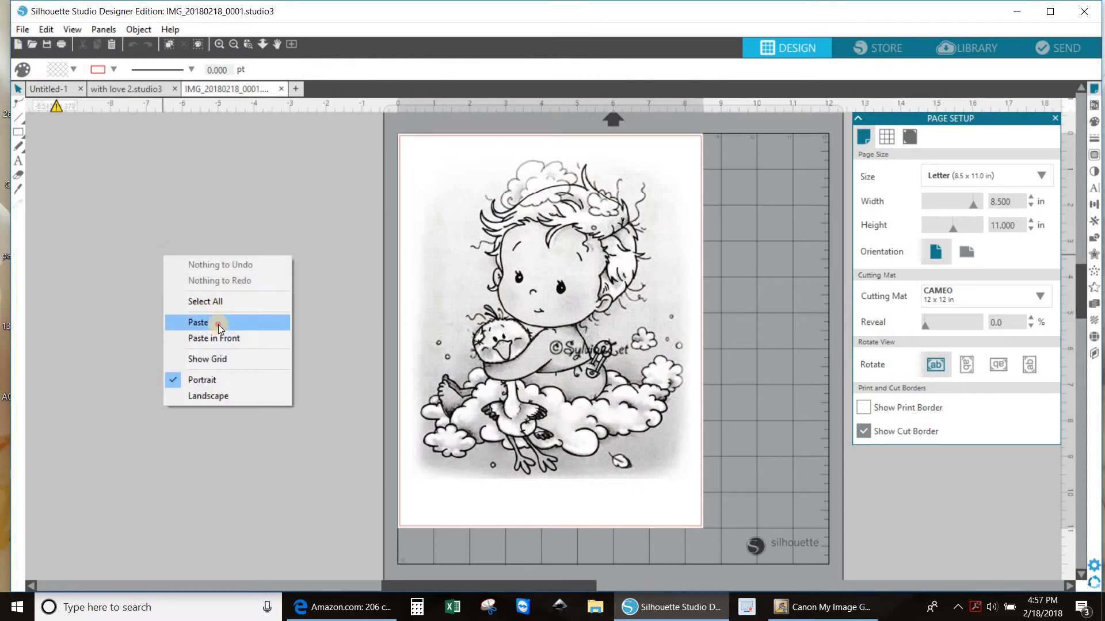
click(219, 323)
Move the pasted original illustration off the page so it sits to the left of the scanned version.
drag(516, 345, 262, 354)
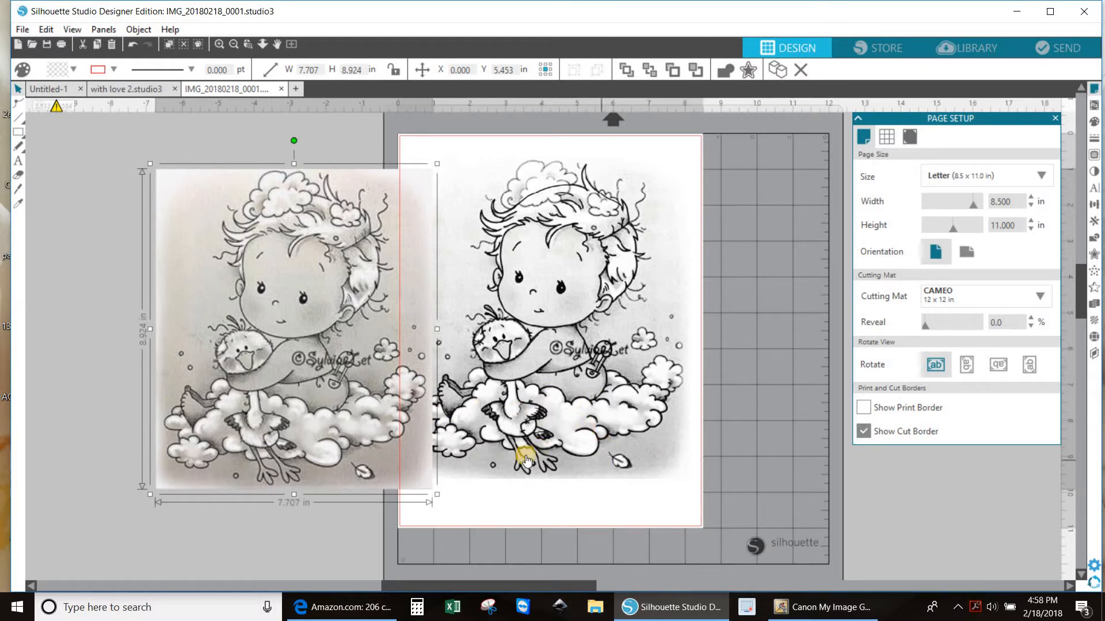
drag(300, 360, 219, 357)
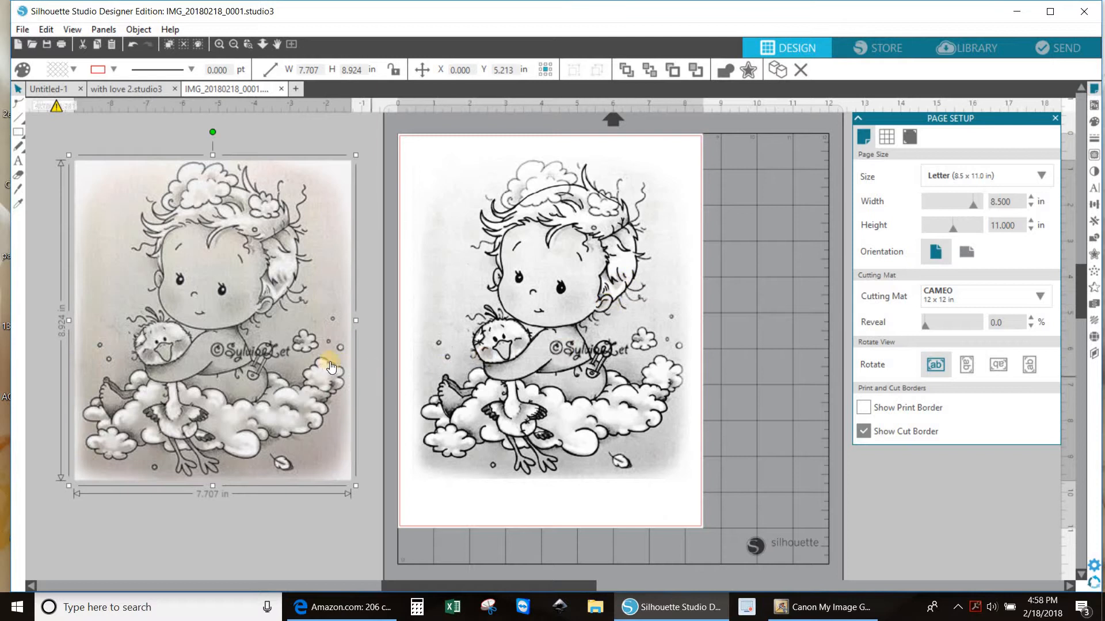
drag(331, 366, 282, 358)
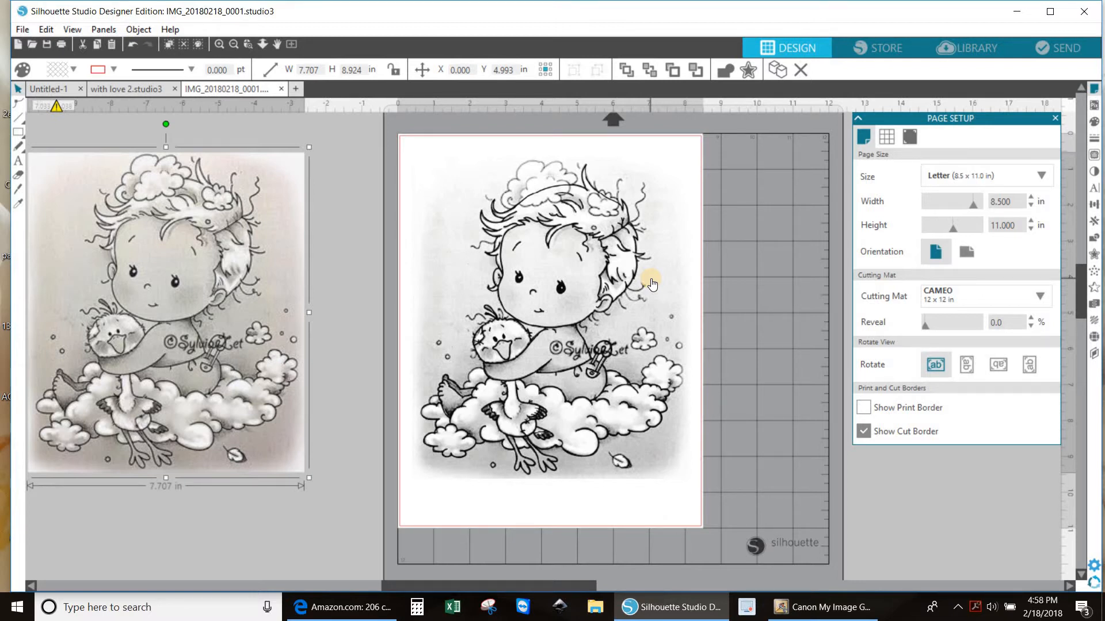
Select a trace area about 8.6 by 10.3 in around the whole scanned baby illustration.
click(1094, 155)
click(915, 177)
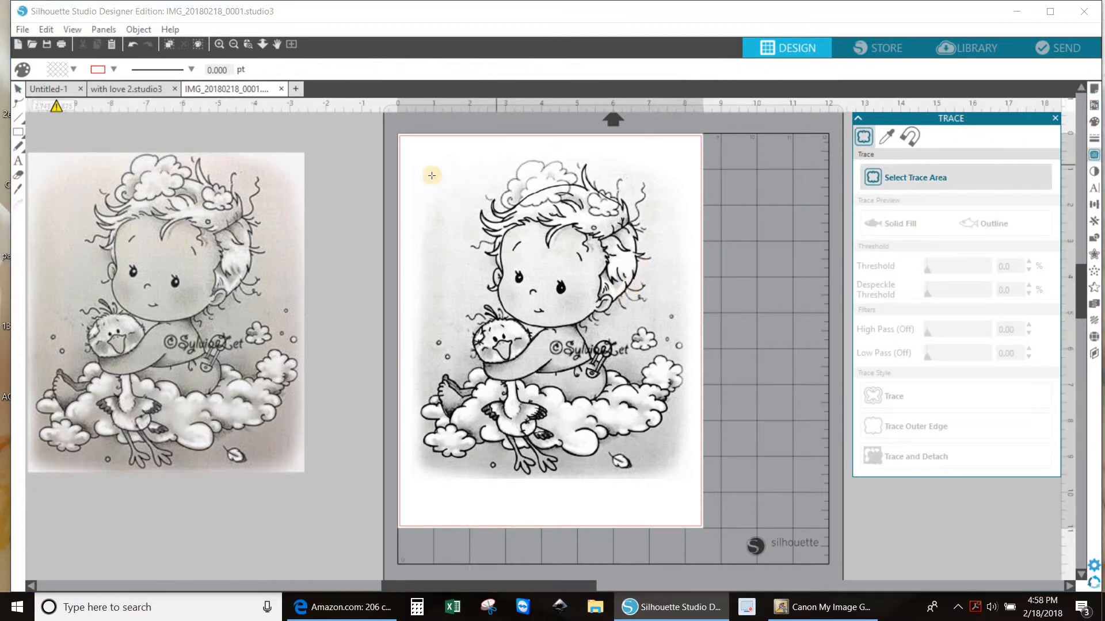
mouse_move(399, 138)
mouse_down()
mouse_move(653, 144)
mouse_move(671, 179)
mouse_move(688, 500)
mouse_move(711, 513)
mouse_up()
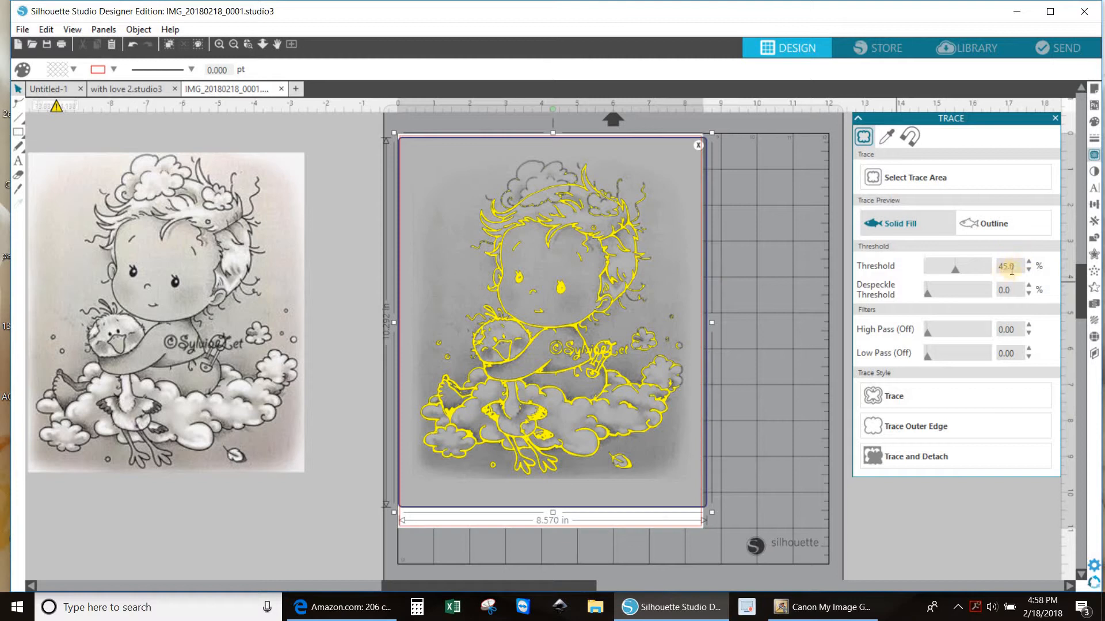
Set the trace threshold to 47% and trace the scanned illustration with the standard Trace style.
click(1029, 263)
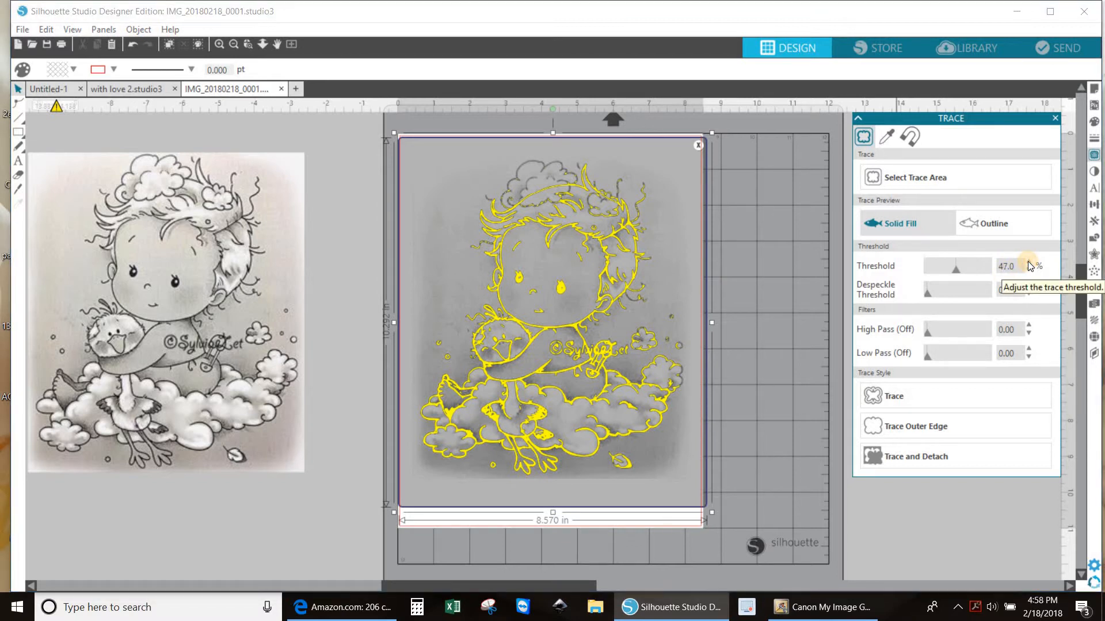
click(926, 396)
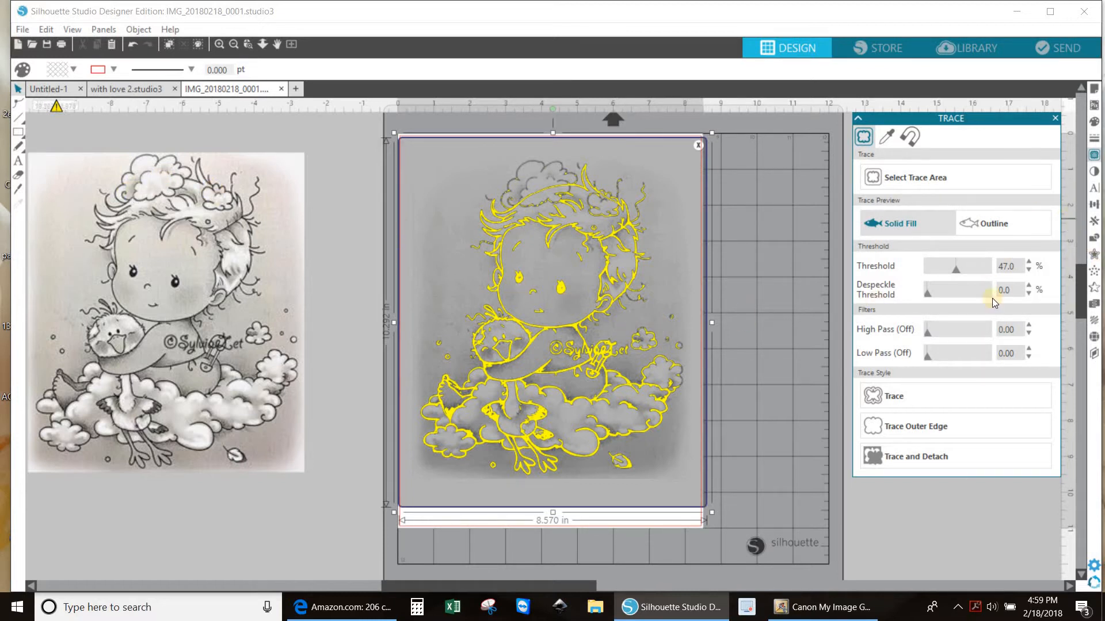
click(923, 396)
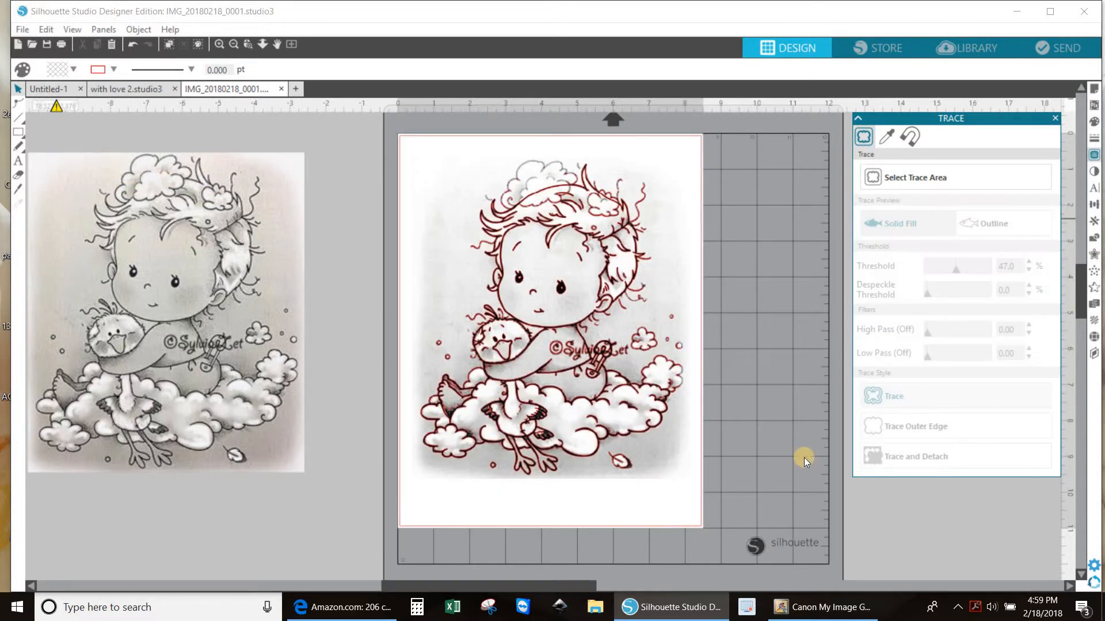
Move the scanned image off the page, below the original illustration, to uncover the traced lines.
mouse_move(661, 454)
mouse_down()
mouse_move(399, 609)
mouse_move(291, 617)
mouse_up()
click(567, 384)
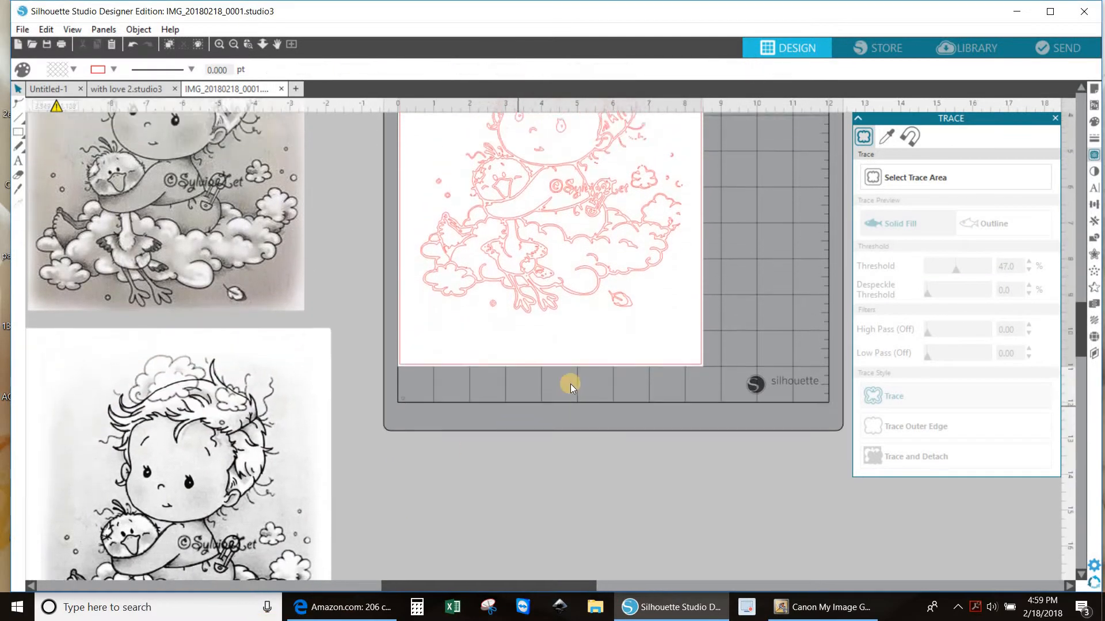
scroll(687, 353, up, 5)
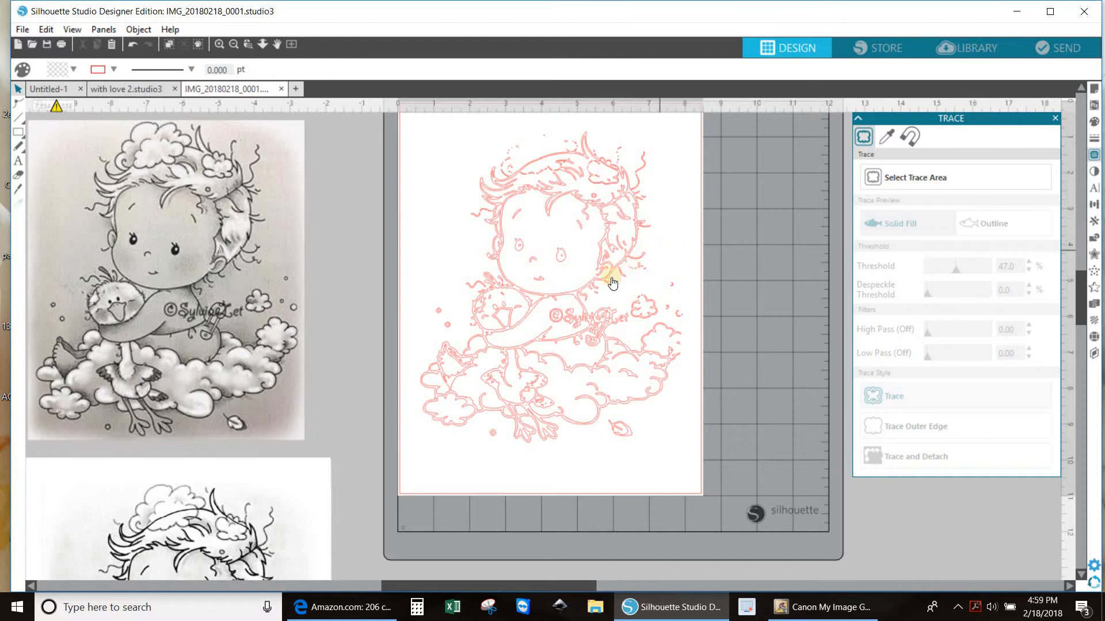
Bring the scanned image to the front and place it directly left of the traced lines as a reference.
click(219, 44)
scroll(215, 149, up, 2)
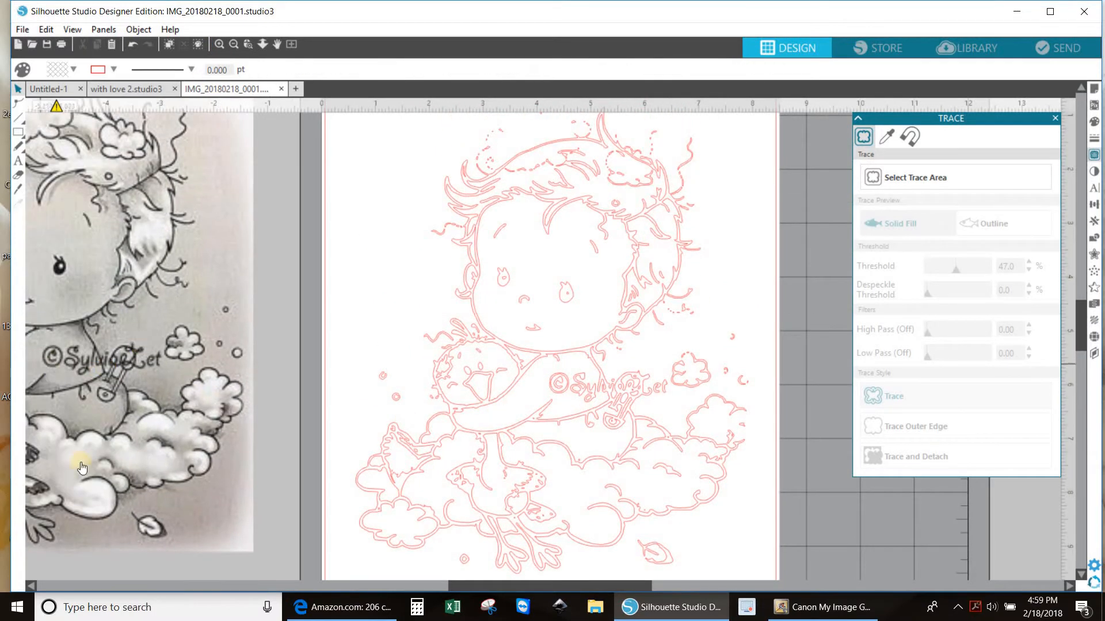
scroll(168, 500, down, 1)
scroll(168, 499, down, 1)
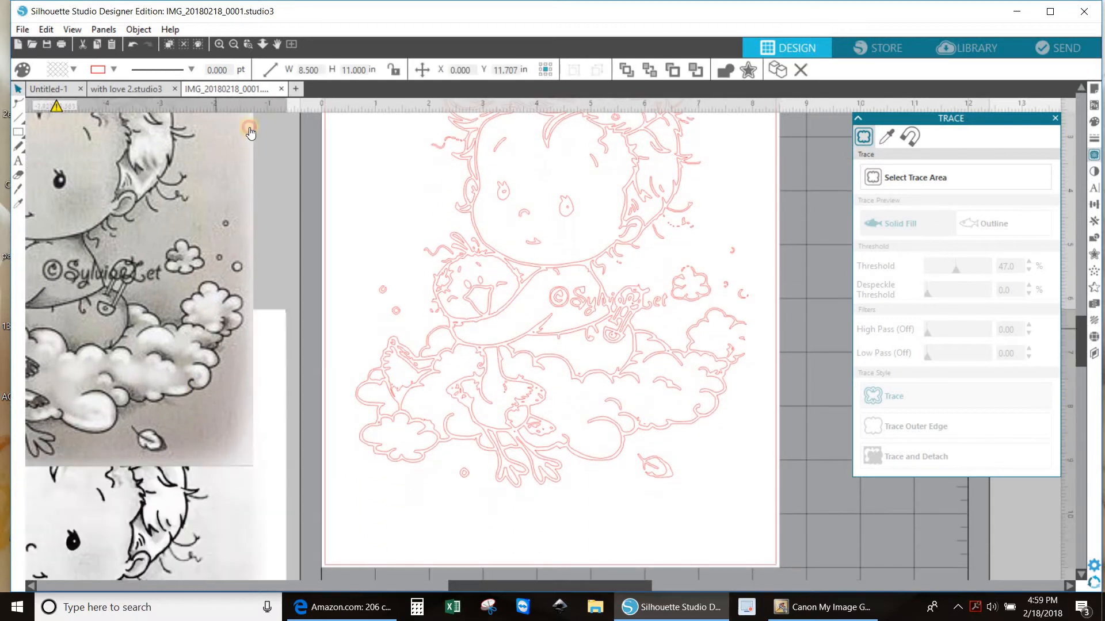
right_click(267, 215)
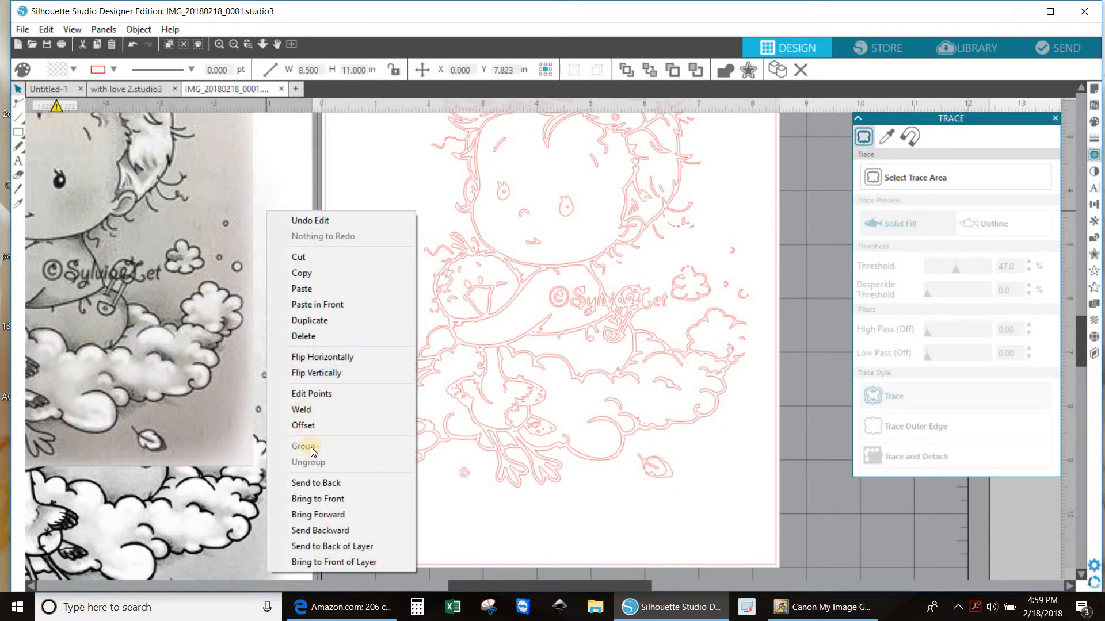
click(318, 499)
drag(269, 386, 295, 289)
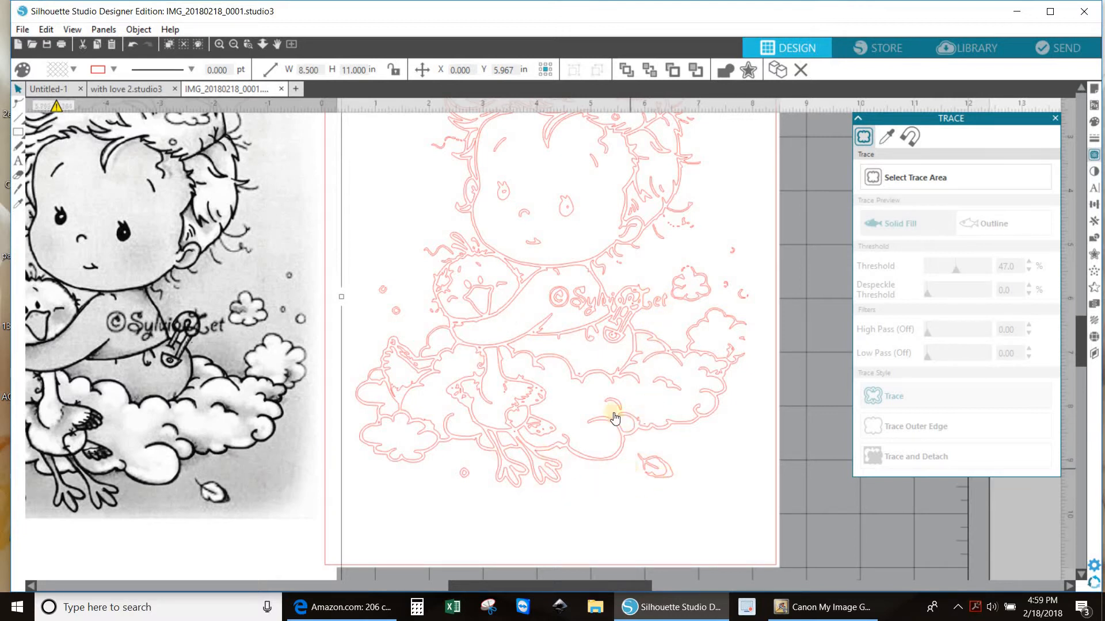
Release the compound path of the traced baby artwork and deselect its separate pieces.
scroll(659, 402, up, 5)
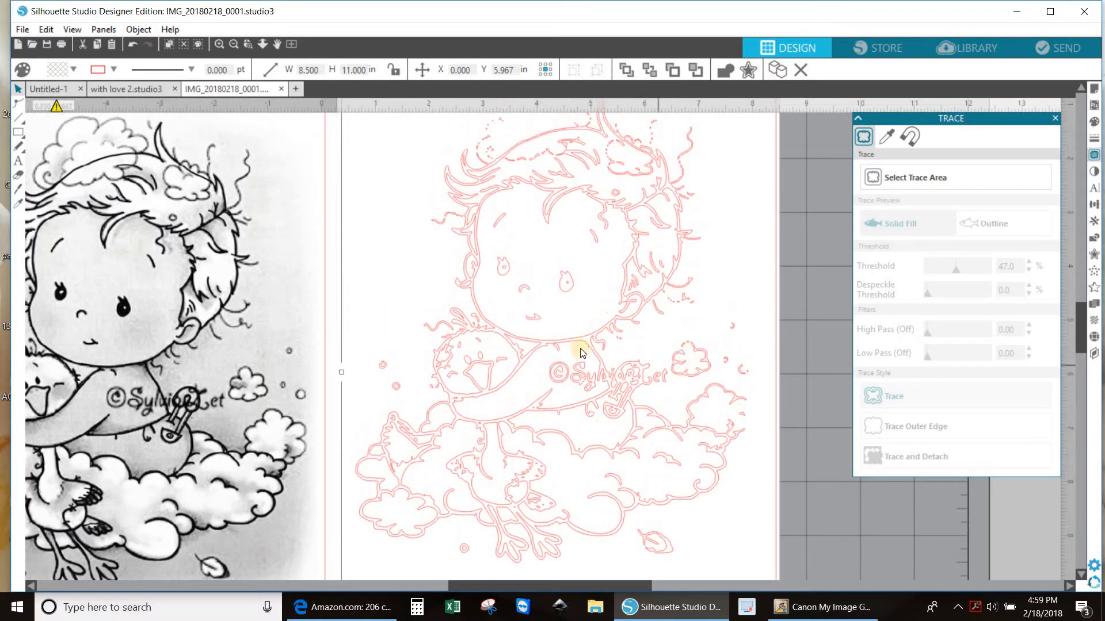
click(561, 373)
right_click(561, 373)
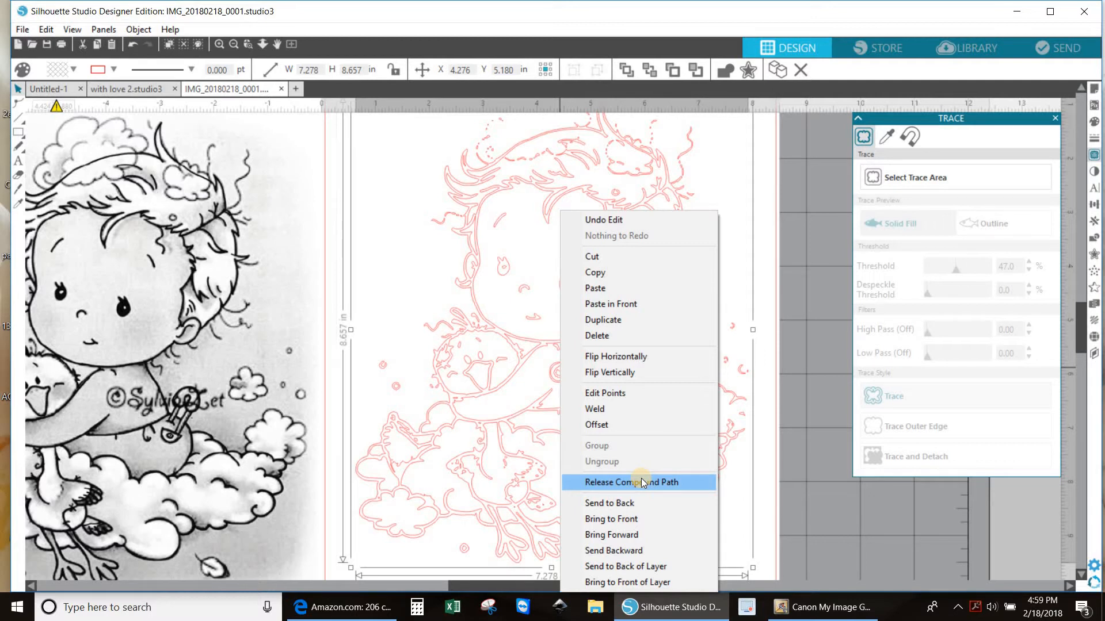
click(663, 483)
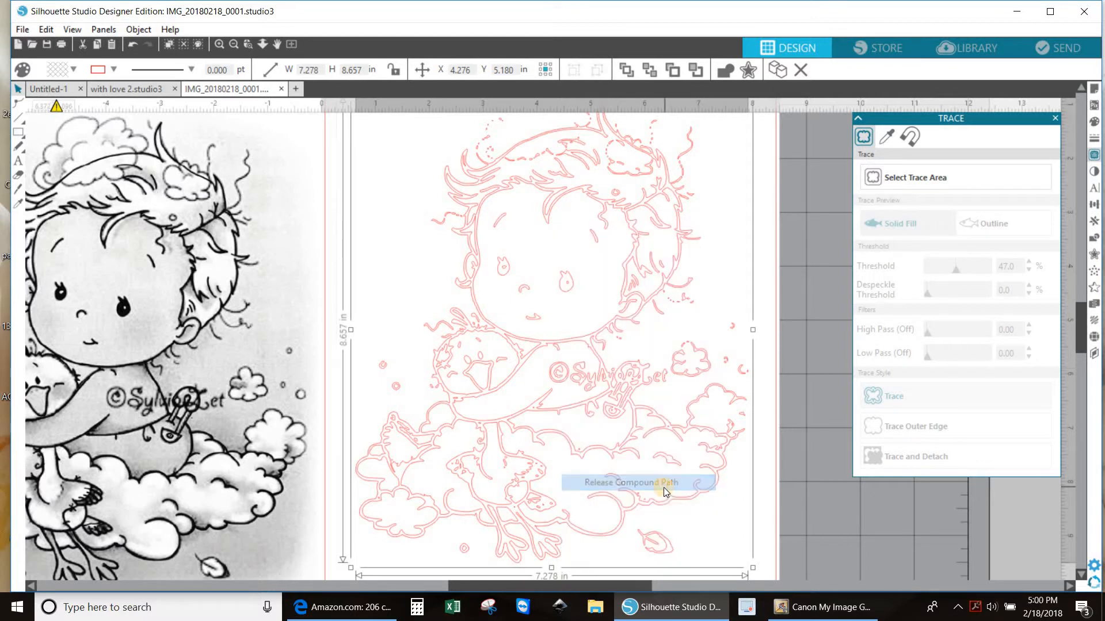
click(786, 524)
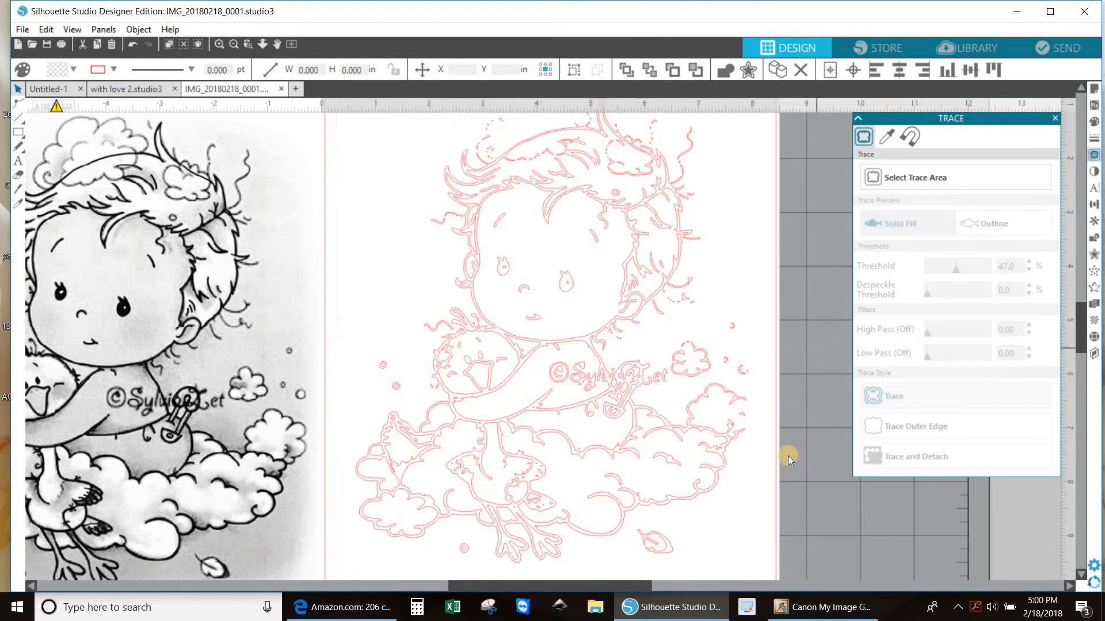
Delete the leaf at the lower right and the small floating cloud from the traced artwork.
click(700, 513)
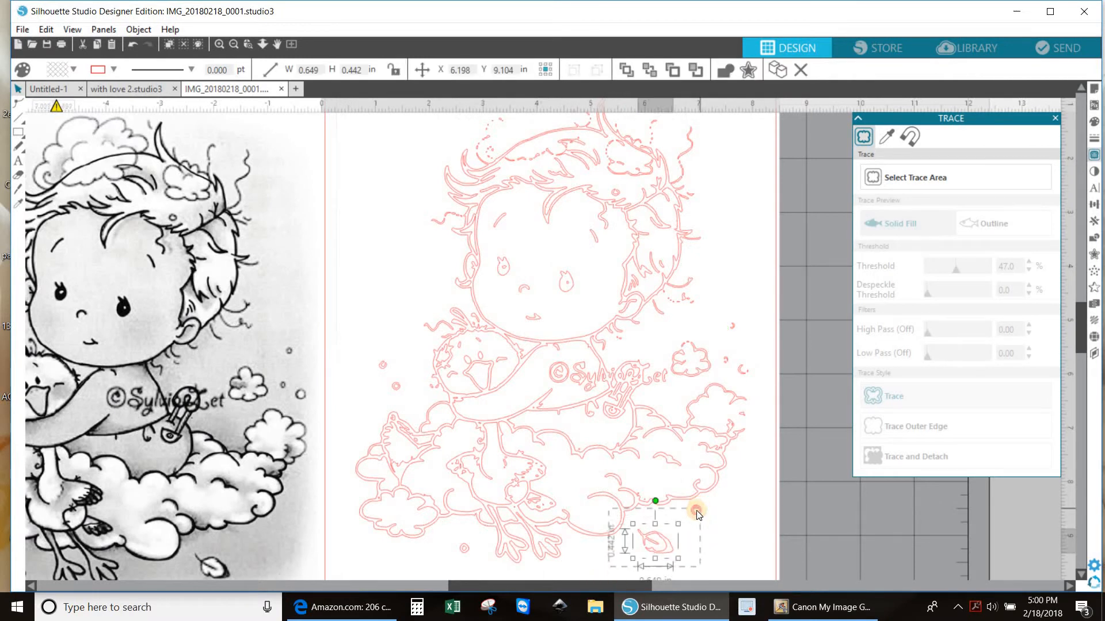
key(Delete)
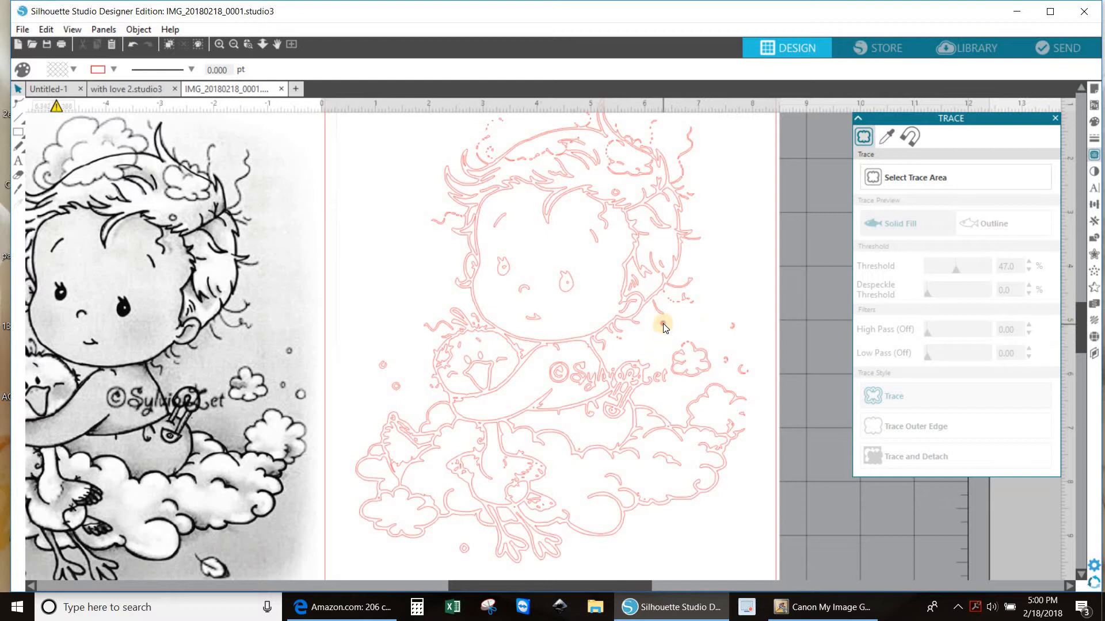
drag(703, 341, 723, 395)
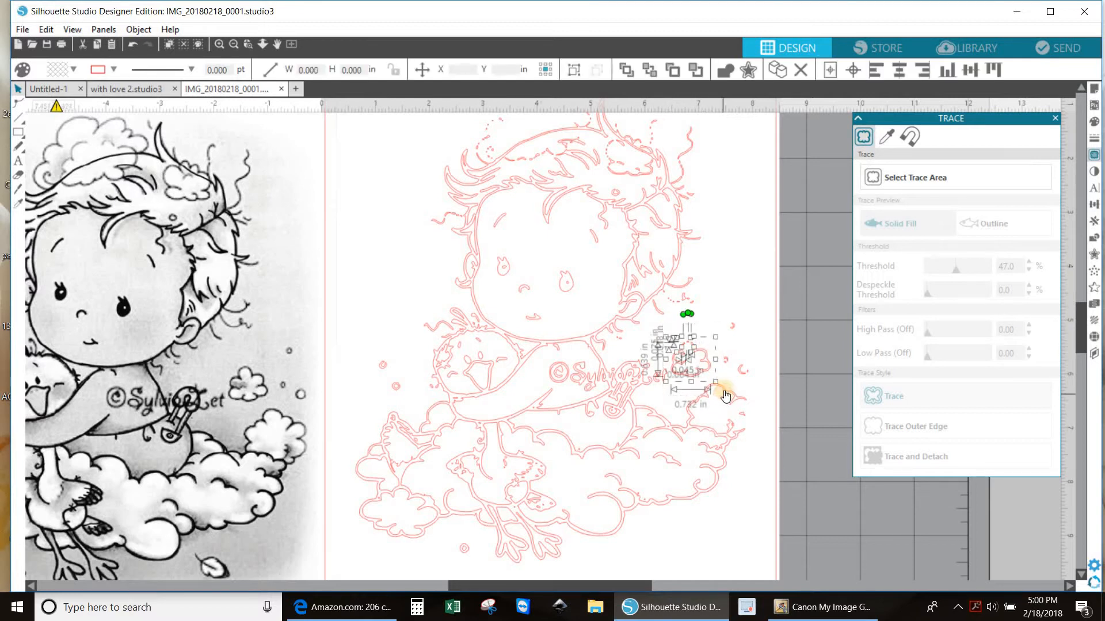
key(Delete)
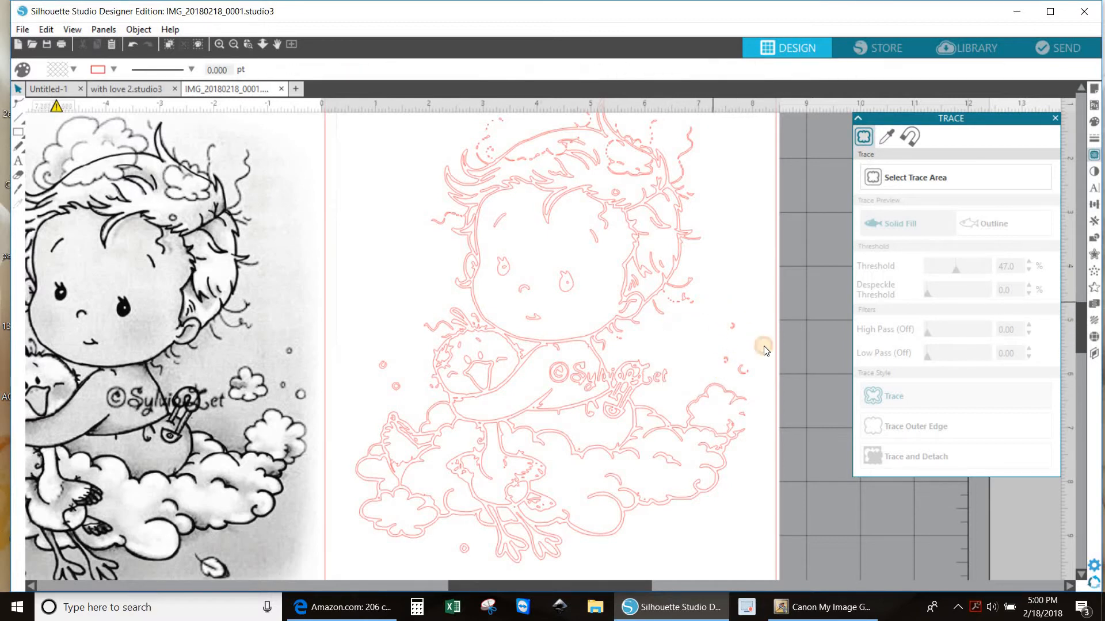
Delete the small bubbles on both sides of the baby and the one beside the bird's feet.
drag(764, 346, 765, 402)
key(Delete)
drag(357, 346, 414, 409)
key(Delete)
drag(481, 529, 490, 516)
key(Delete)
Delete the broken strand fragments to the right of the baby's ear in the trace.
scroll(747, 197, up, 1)
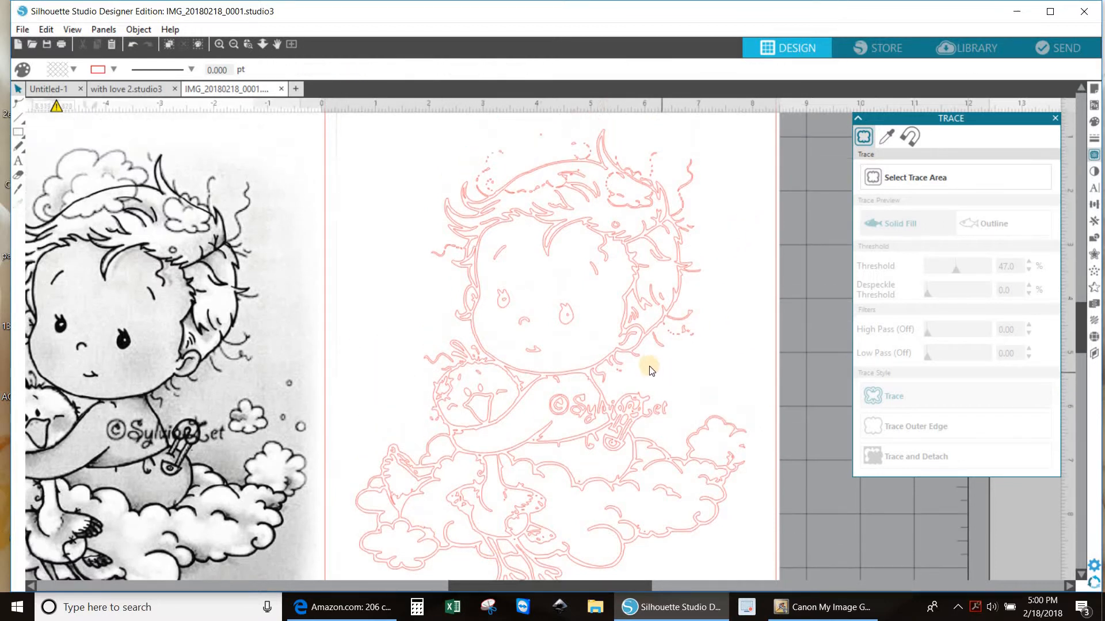
drag(695, 338, 717, 313)
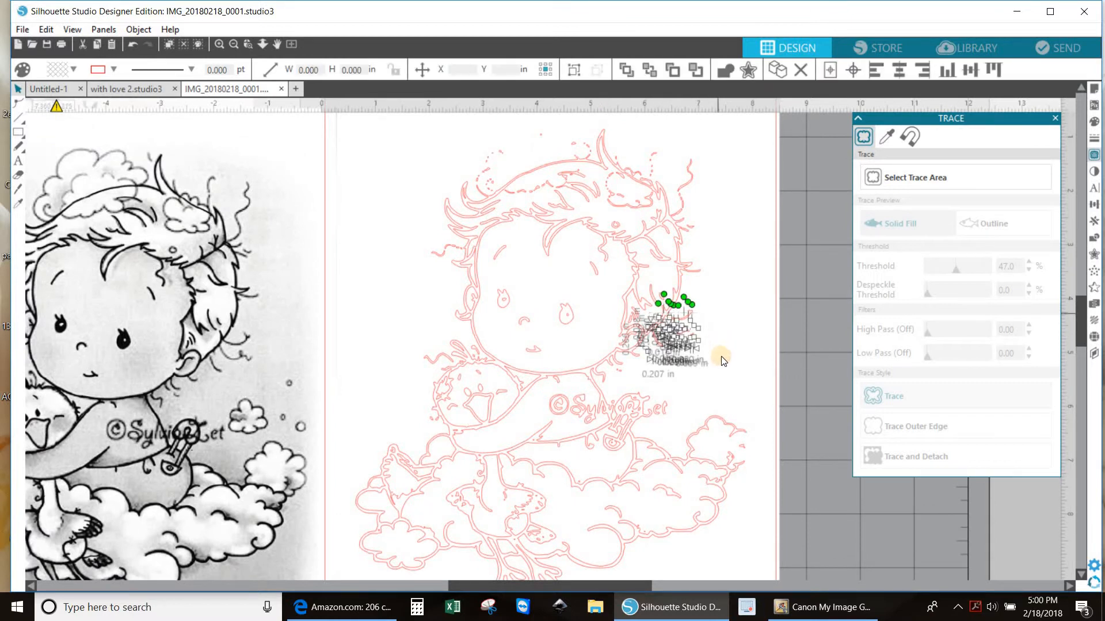
key(Delete)
Delete the dotted remnants of the large cloud above the baby's hair.
scroll(729, 321, up, 1)
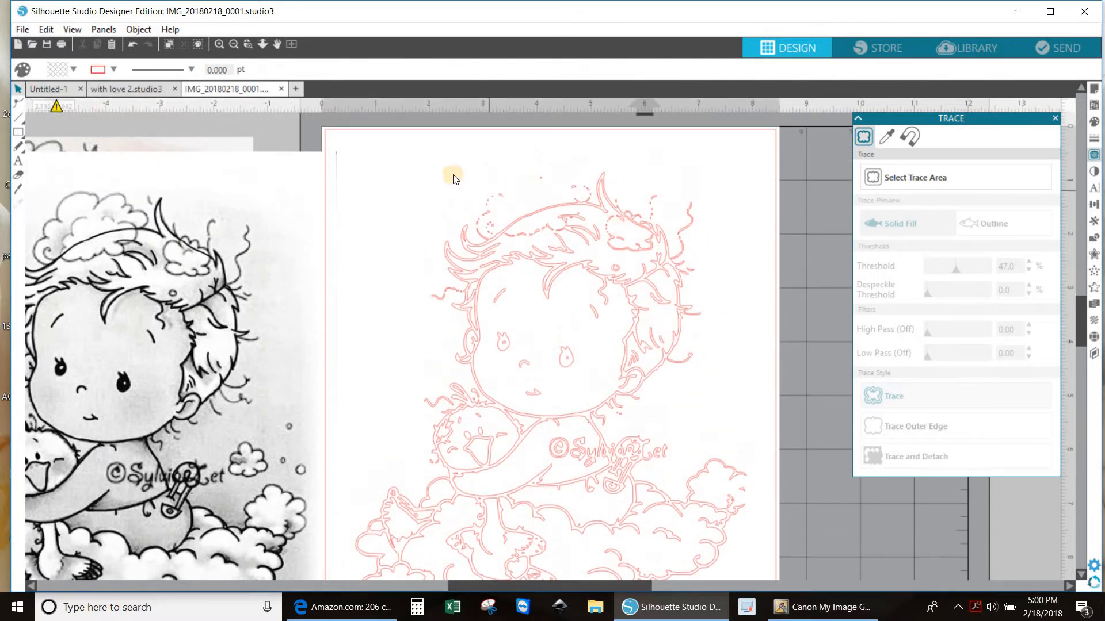
mouse_move(453, 175)
mouse_down()
mouse_move(493, 195)
mouse_move(518, 233)
mouse_up()
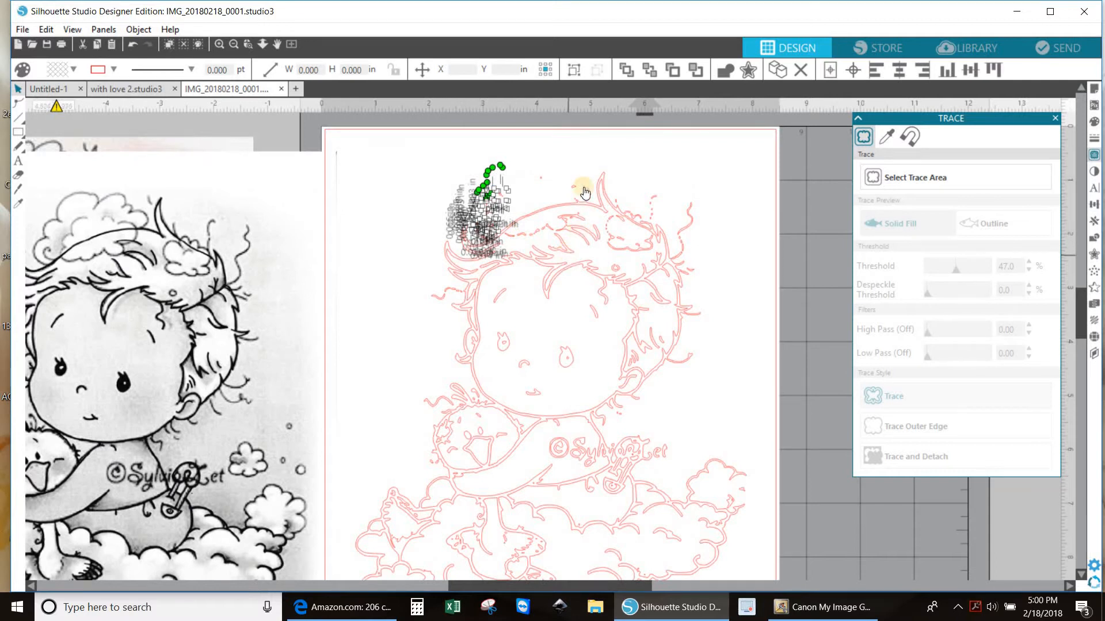
key(Delete)
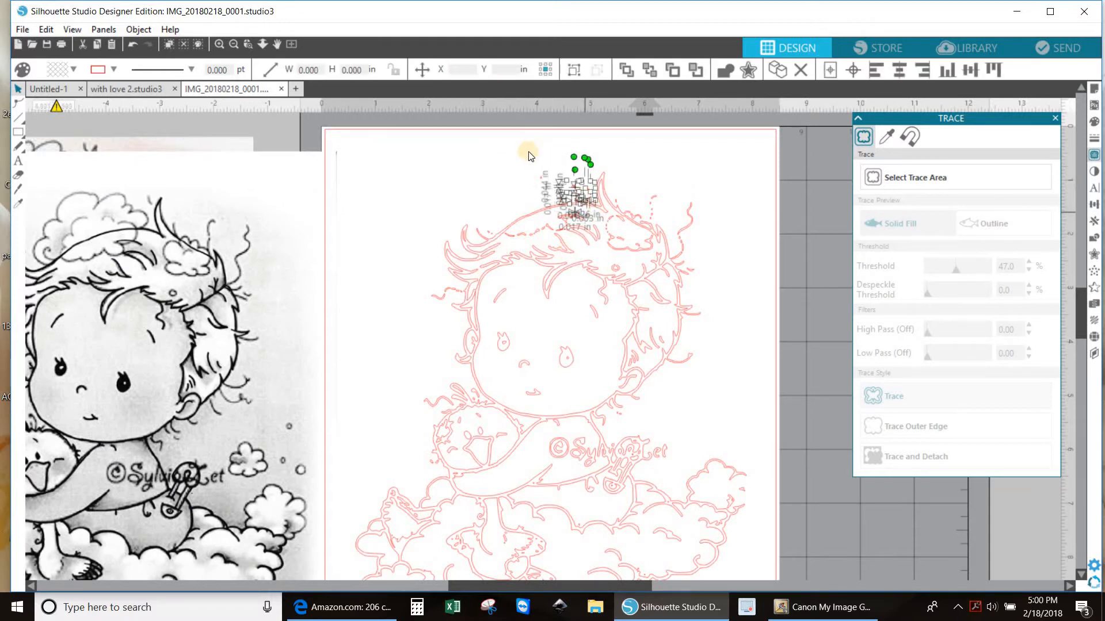
mouse_move(518, 144)
mouse_down()
mouse_move(557, 171)
mouse_move(567, 215)
mouse_up()
key(Delete)
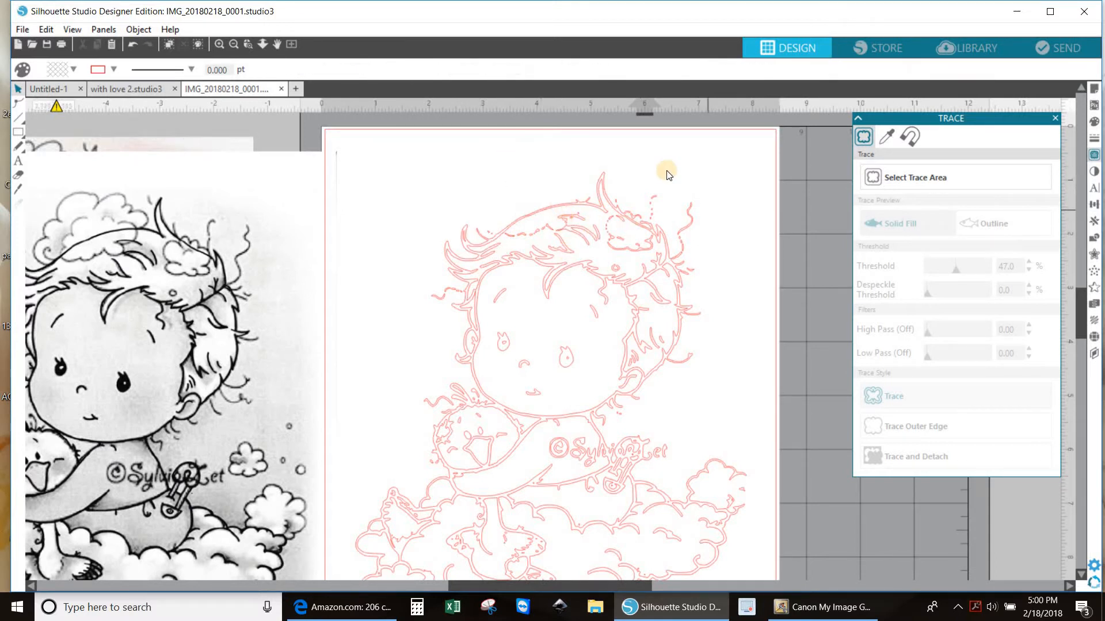
Delete the dotted strand and loose fragments around the small cloud in the baby's hair.
drag(637, 165, 665, 227)
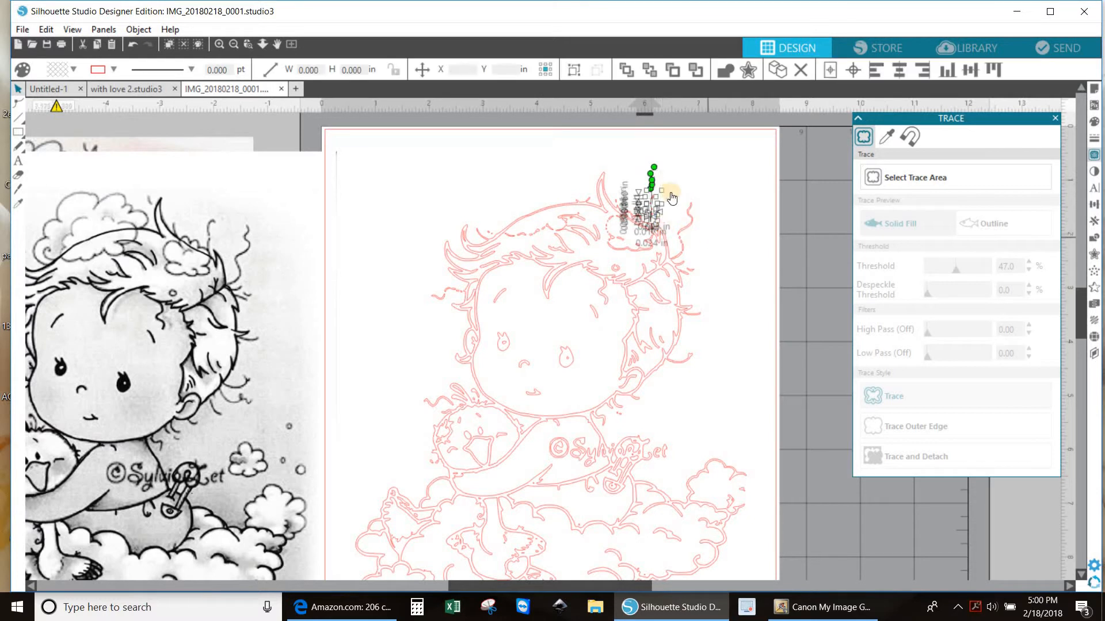
key(Delete)
drag(633, 192, 661, 229)
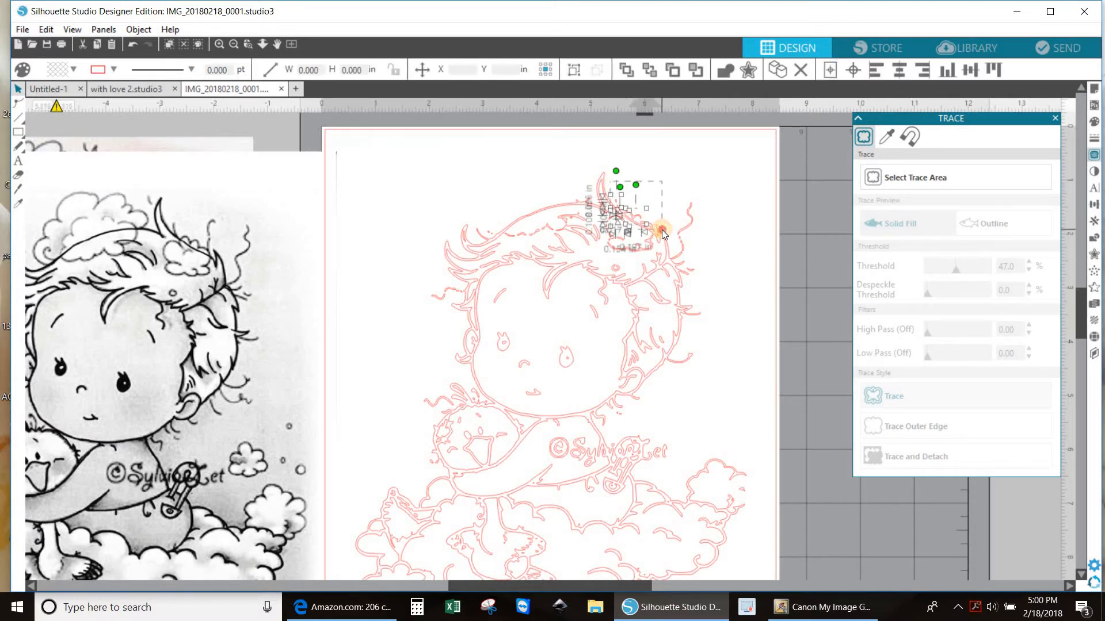
key(Delete)
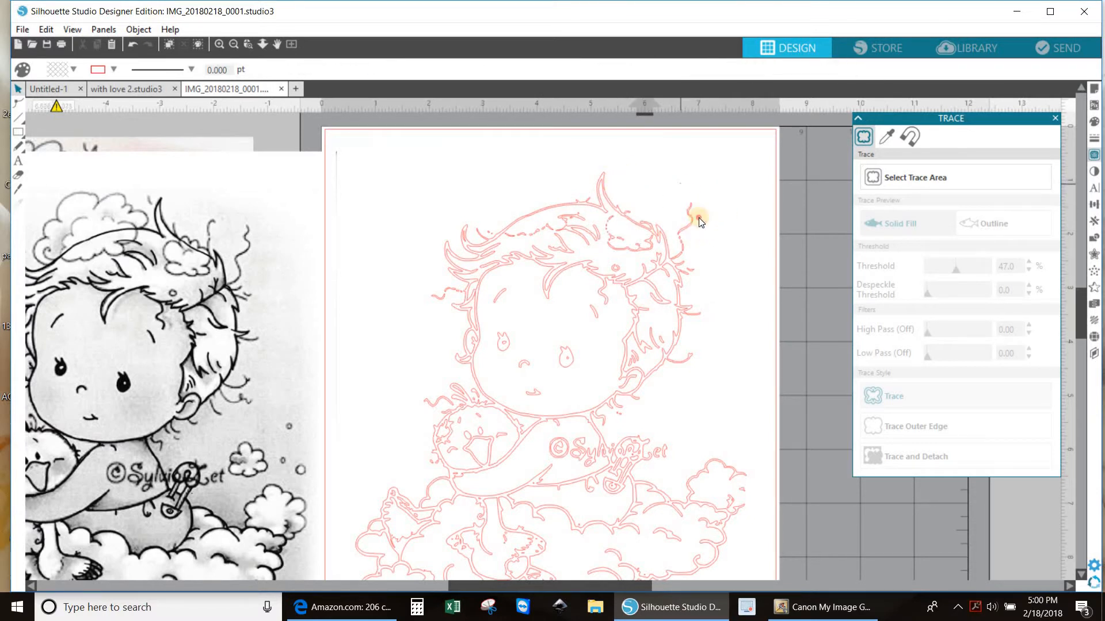
Delete the wavy strand fragments beside the upper right of the baby's hair in the trace.
mouse_move(698, 217)
mouse_down()
mouse_move(696, 263)
mouse_move(706, 248)
mouse_up()
key(Delete)
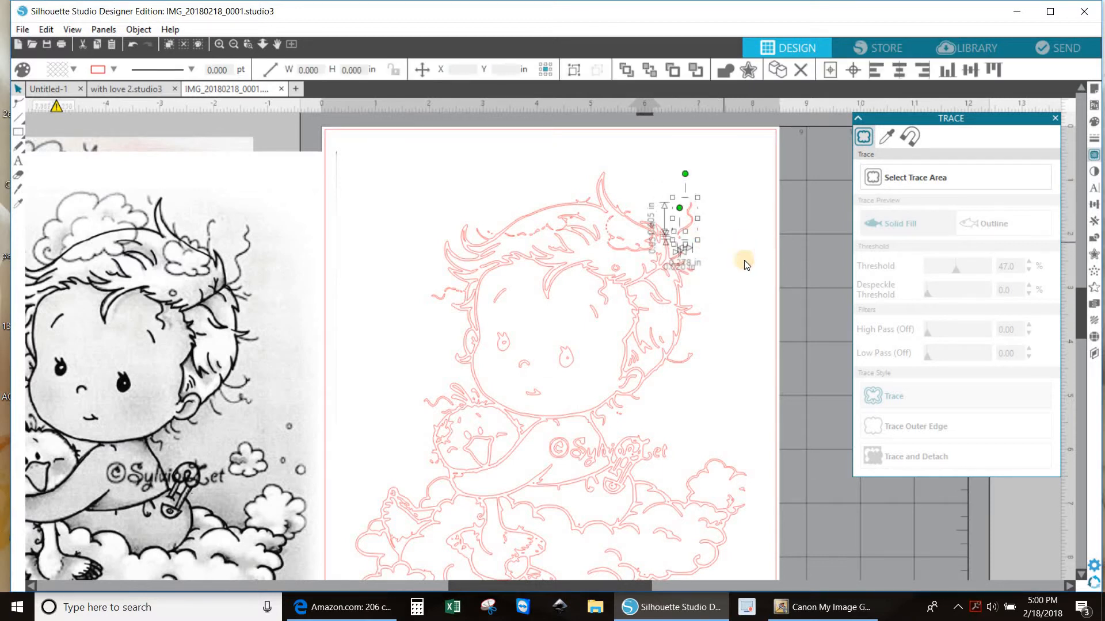
key(Delete)
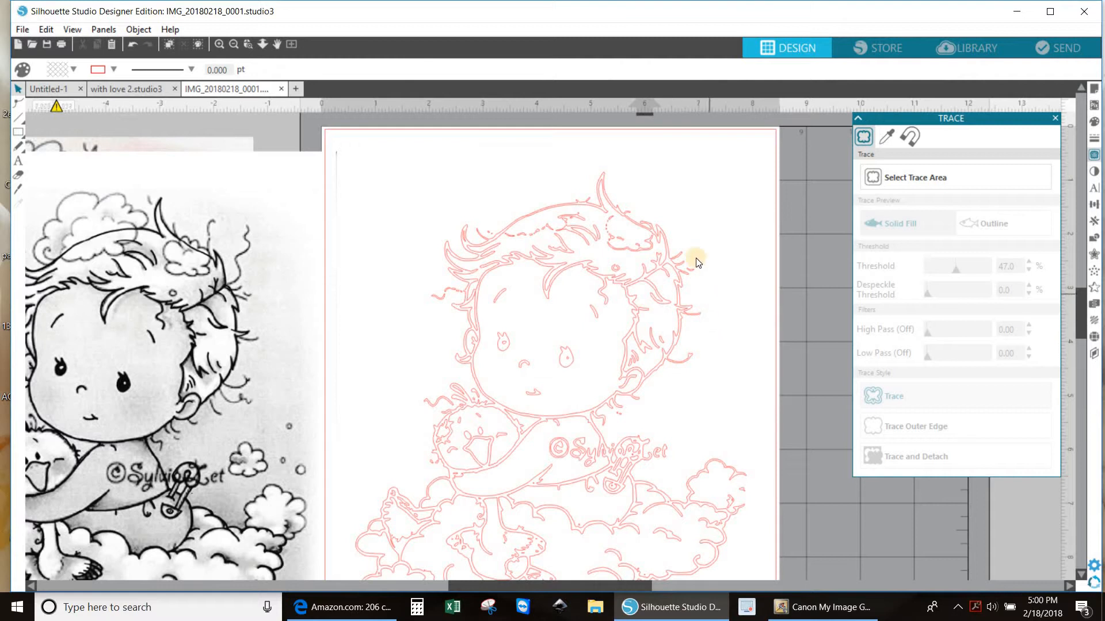
drag(691, 282, 726, 232)
click(221, 147)
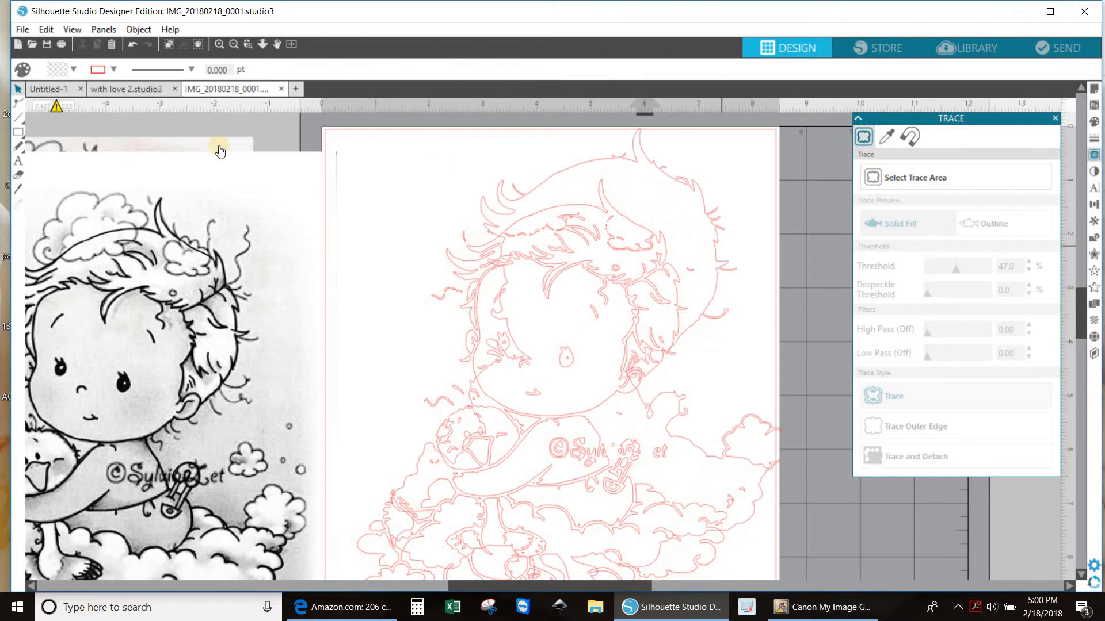
click(133, 44)
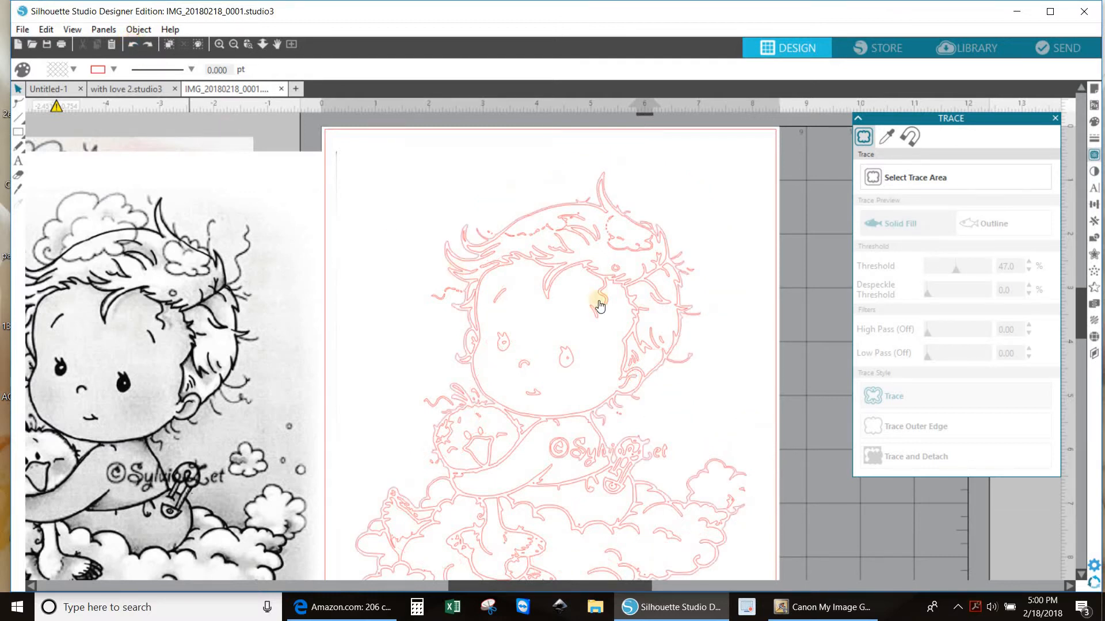
Delete the stray fragments in the empty area to the right of the baby's head.
drag(718, 295, 768, 438)
key(Delete)
scroll(745, 360, down, 2)
scroll(731, 418, down, 1)
key(Delete)
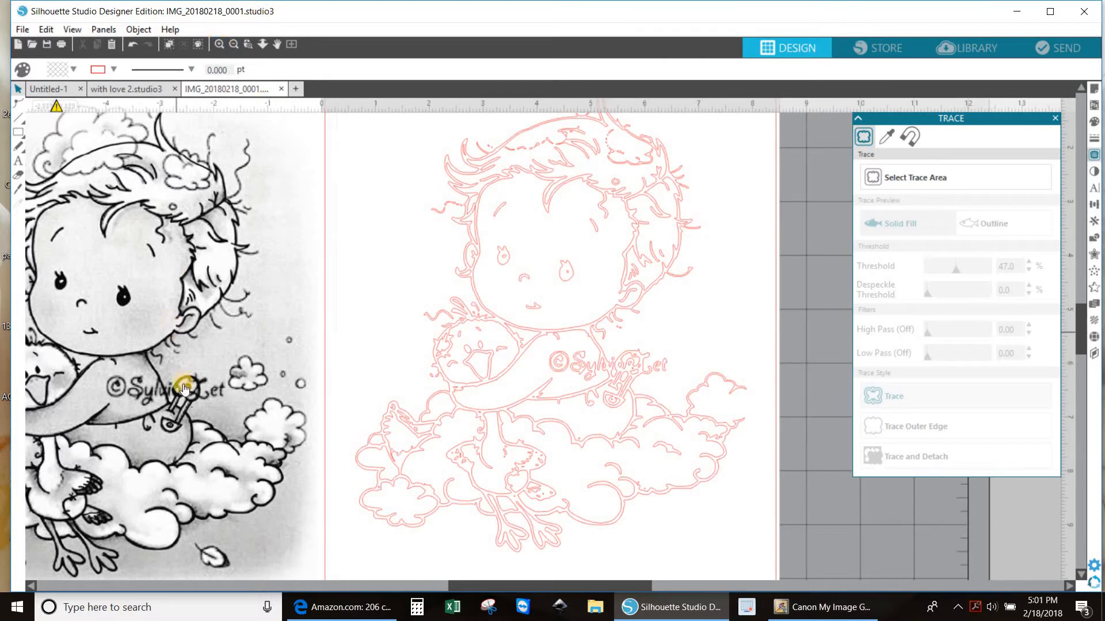
Delete the last two watermark letters to the right of the safety pin in the trace.
click(219, 44)
click(218, 44)
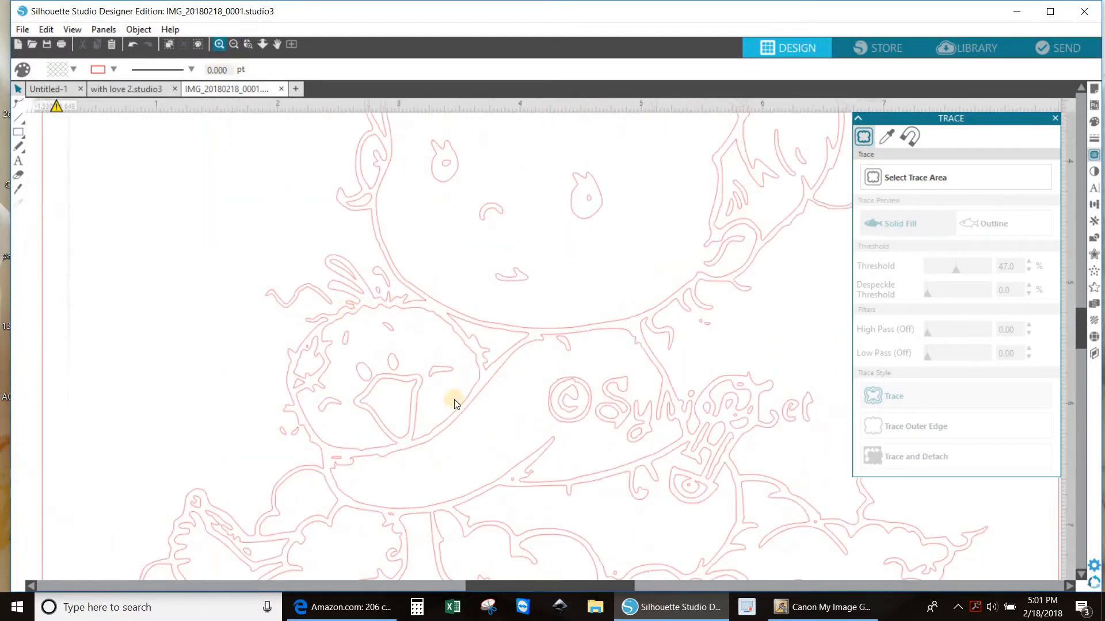
drag(566, 586, 628, 585)
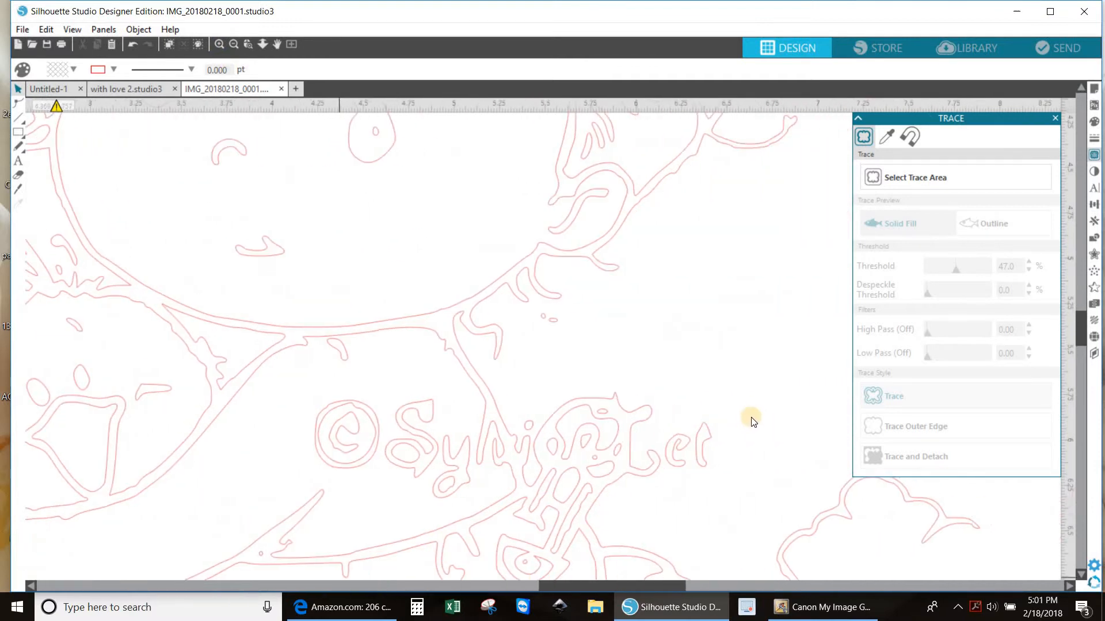
scroll(751, 422, down, 3)
mouse_move(659, 406)
mouse_down()
mouse_move(742, 261)
mouse_move(739, 270)
mouse_up()
key(Delete)
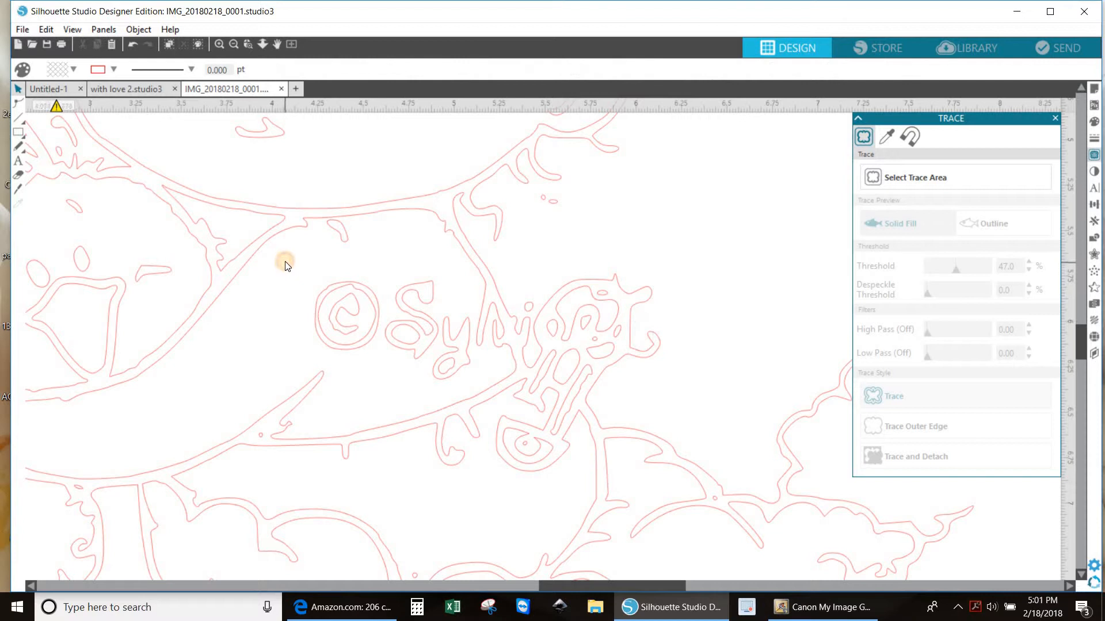
Delete the copyright symbol, the first watermark letters and the leftover letter dot across the baby's arm.
mouse_move(284, 261)
mouse_down()
mouse_move(416, 267)
mouse_move(509, 392)
mouse_up()
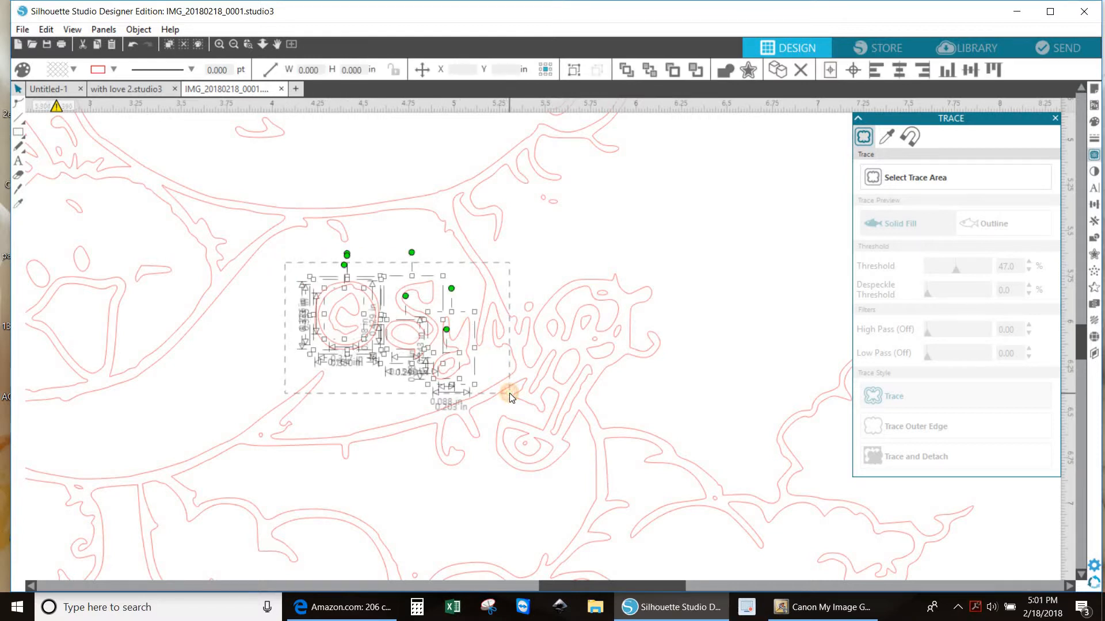
key(Delete)
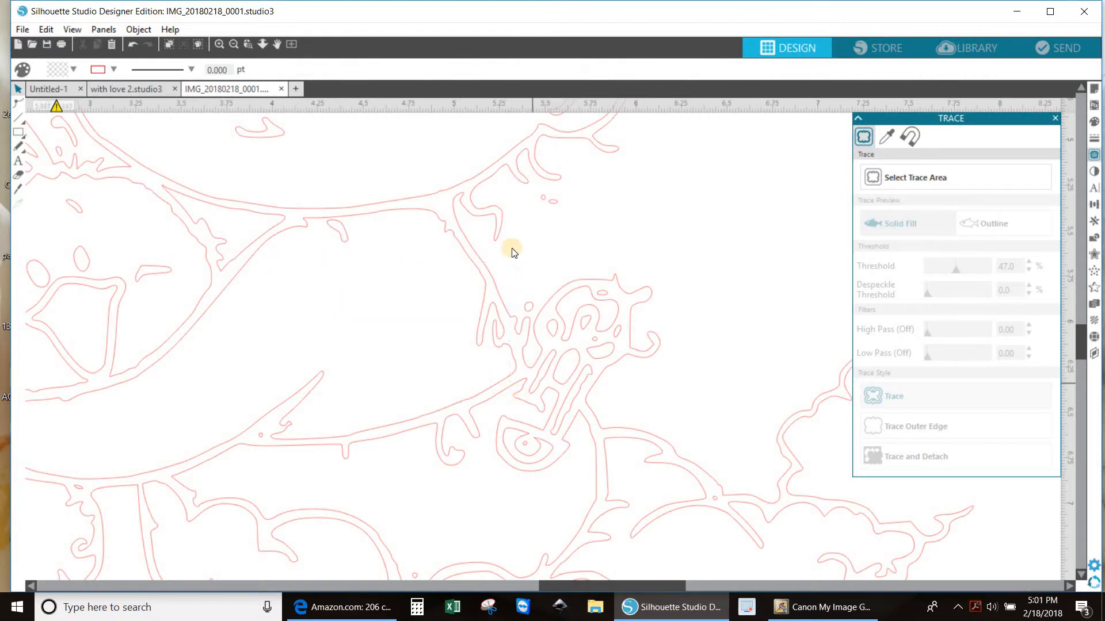
click(531, 309)
key(Delete)
Compare the safety pin with the scan and delete the fragments at both sides of the pin's head.
drag(571, 587, 331, 587)
drag(221, 504, 582, 300)
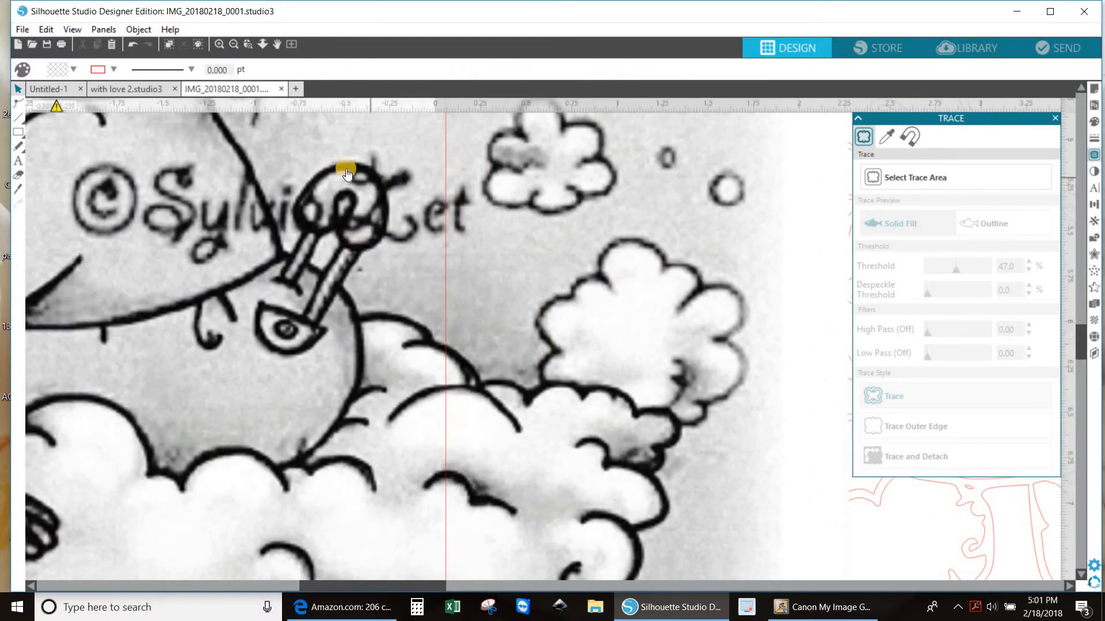
drag(288, 215, 296, 229)
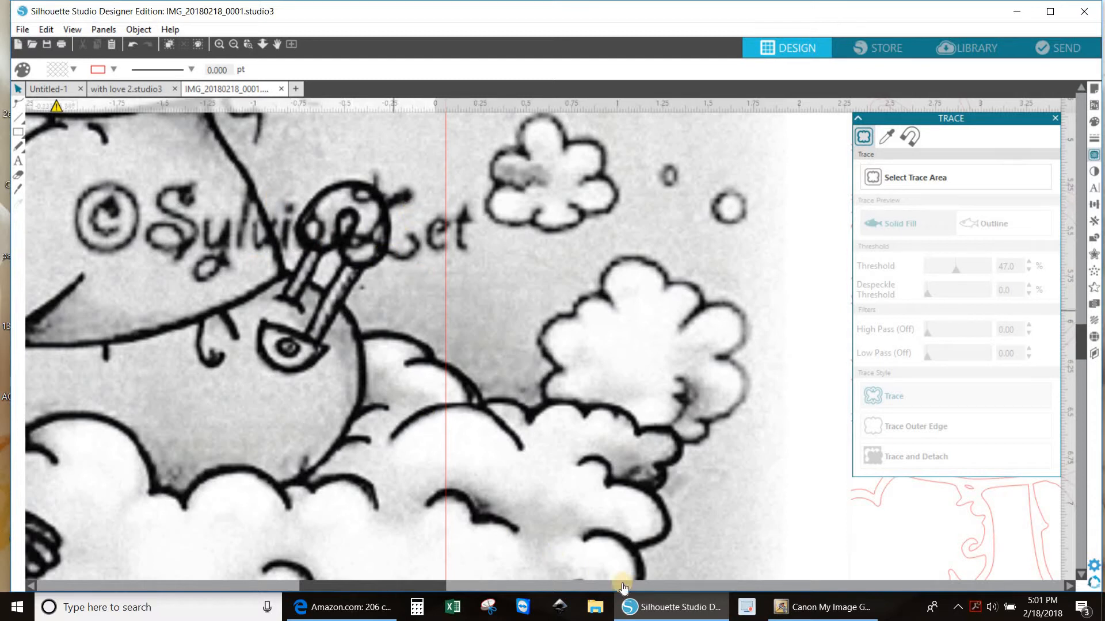
drag(537, 561, 654, 551)
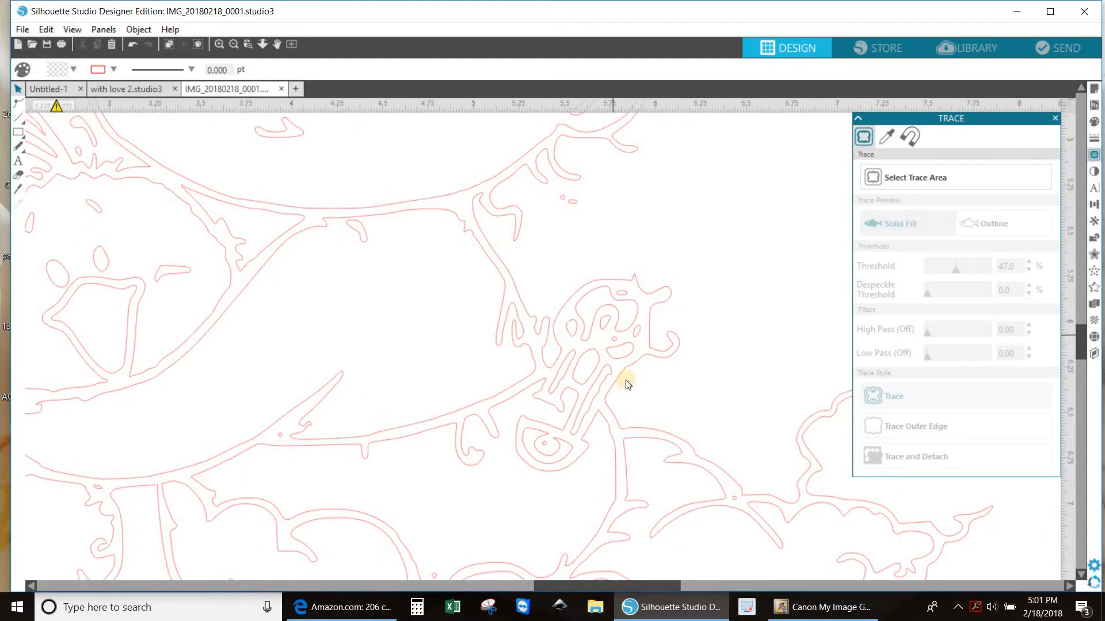
click(571, 340)
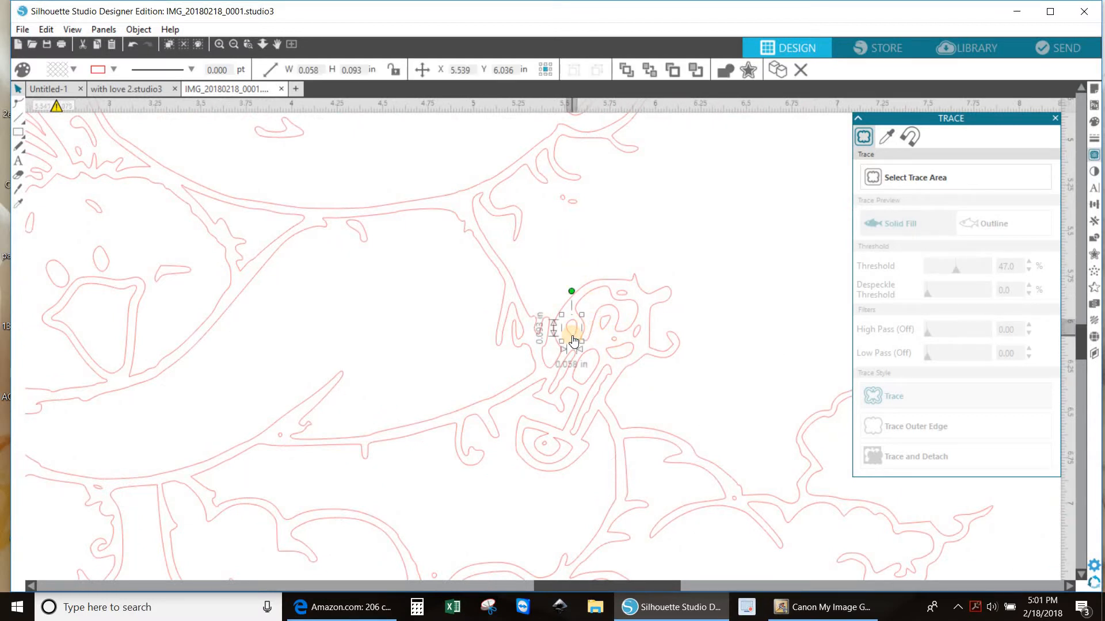
click(633, 317)
click(636, 333)
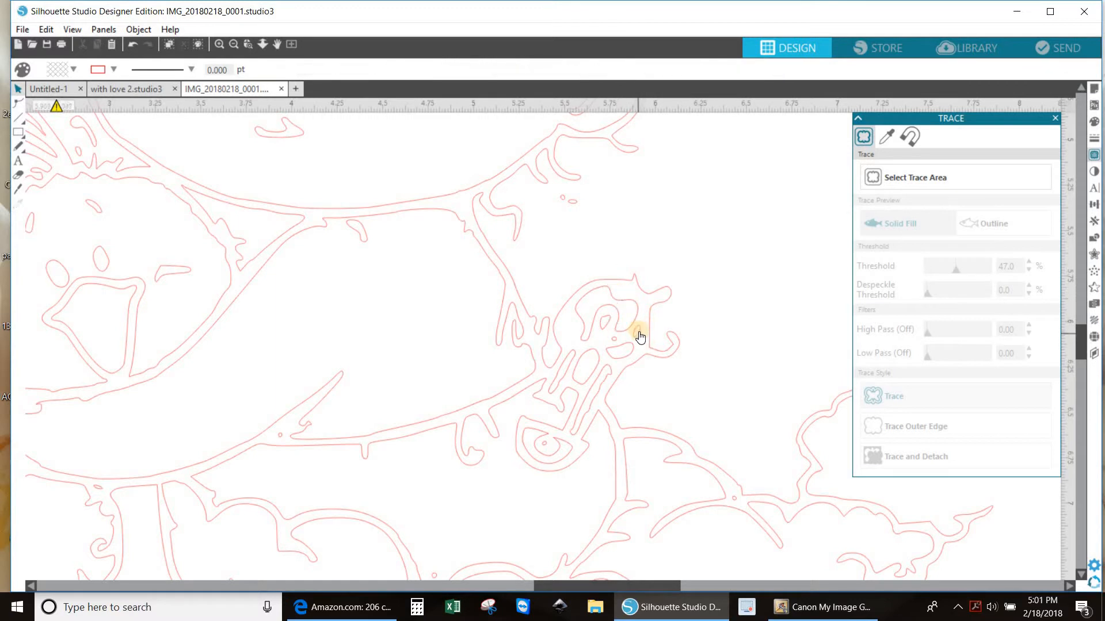
key(Delete)
Delete the lower, central and dot-sized leftover fragments inside the safety pin's head.
click(623, 353)
key(Delete)
click(611, 347)
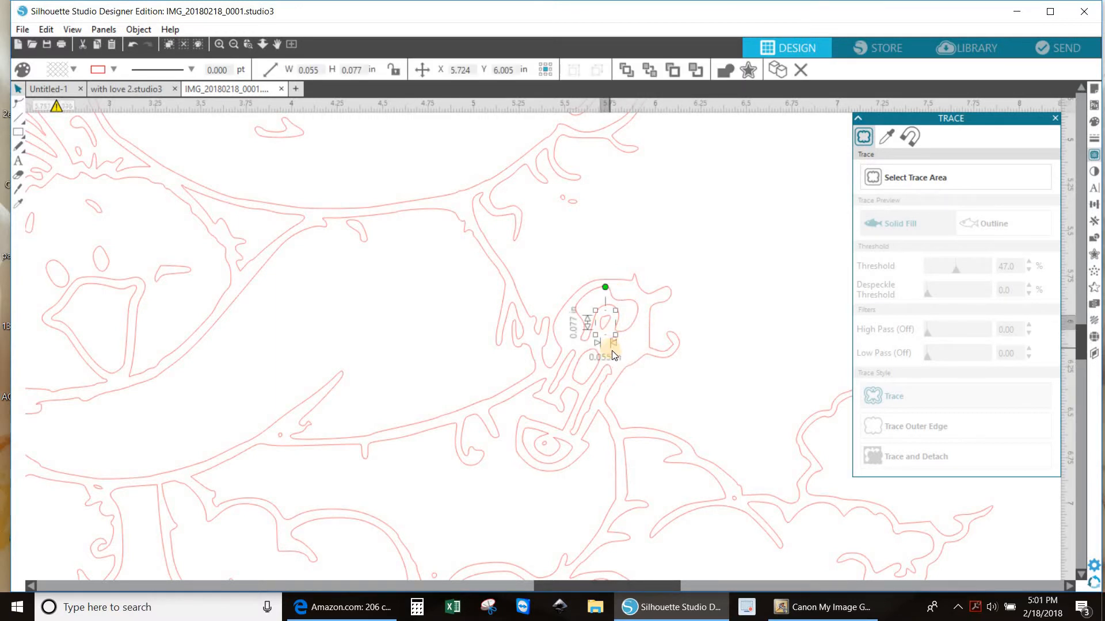
key(Delete)
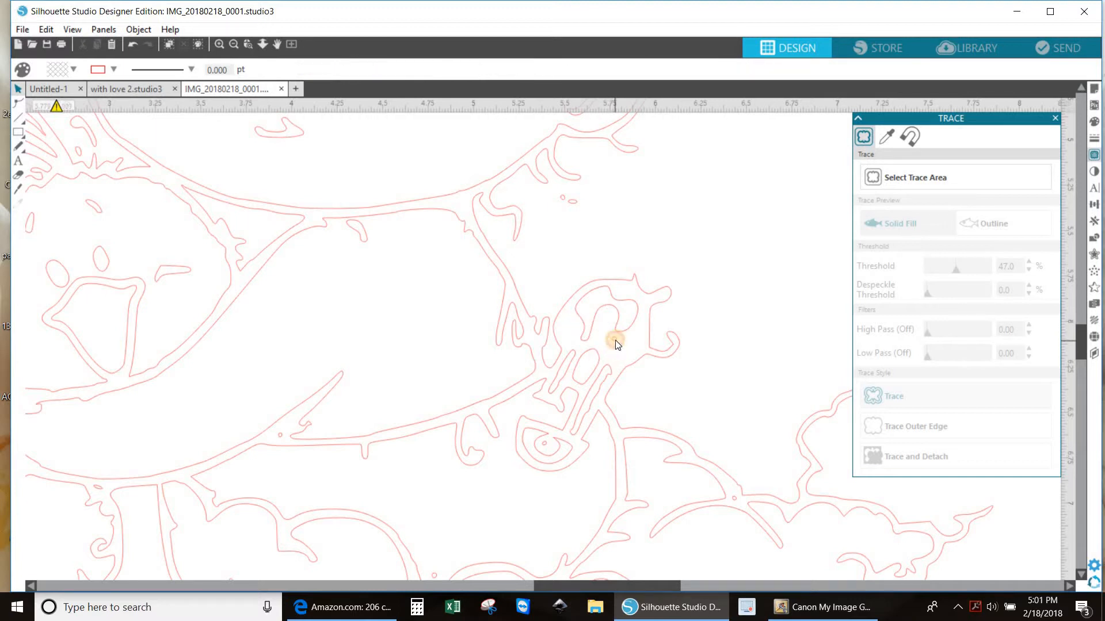
click(616, 344)
key(Delete)
Edit the points of the curved shape inside the pin's head, moving its right-hand points outward toward the outer outline.
double_click(632, 325)
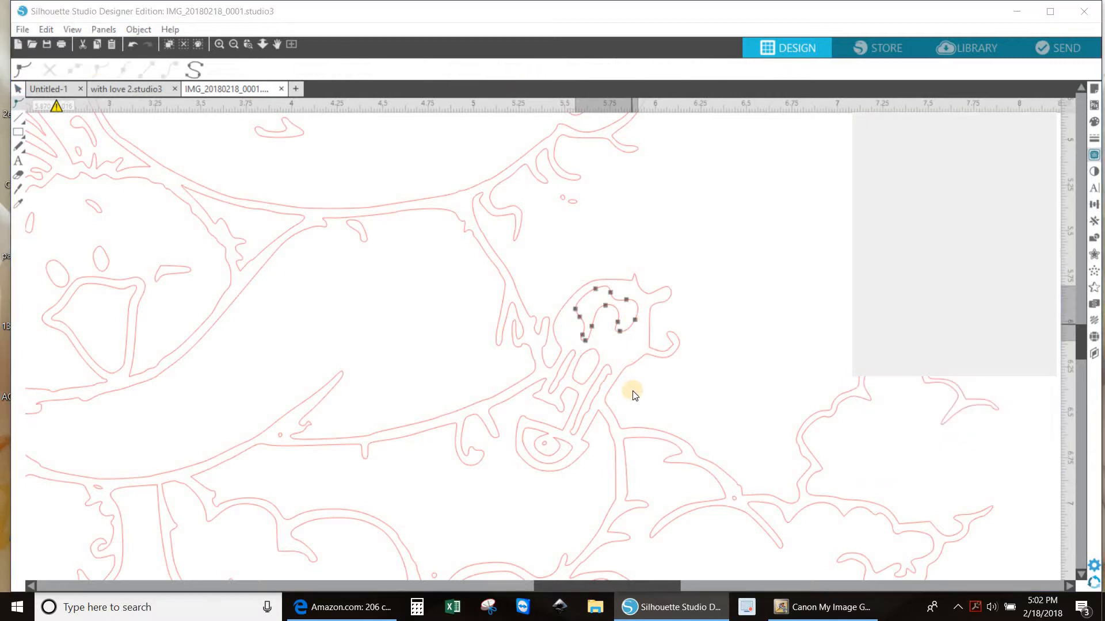
click(642, 313)
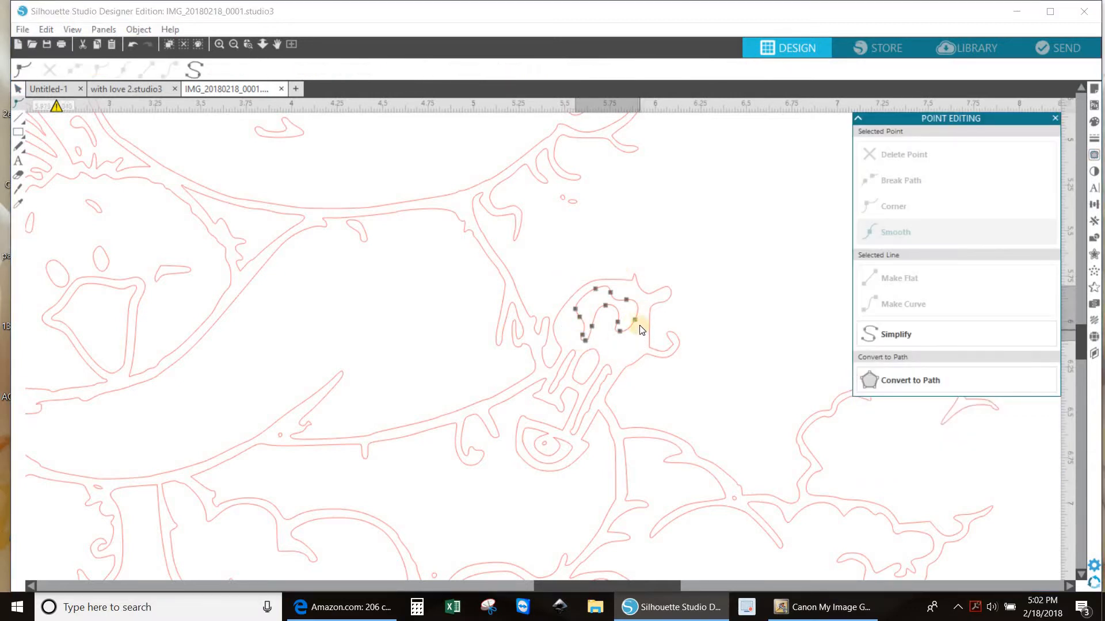
click(636, 315)
drag(622, 334, 625, 296)
click(616, 292)
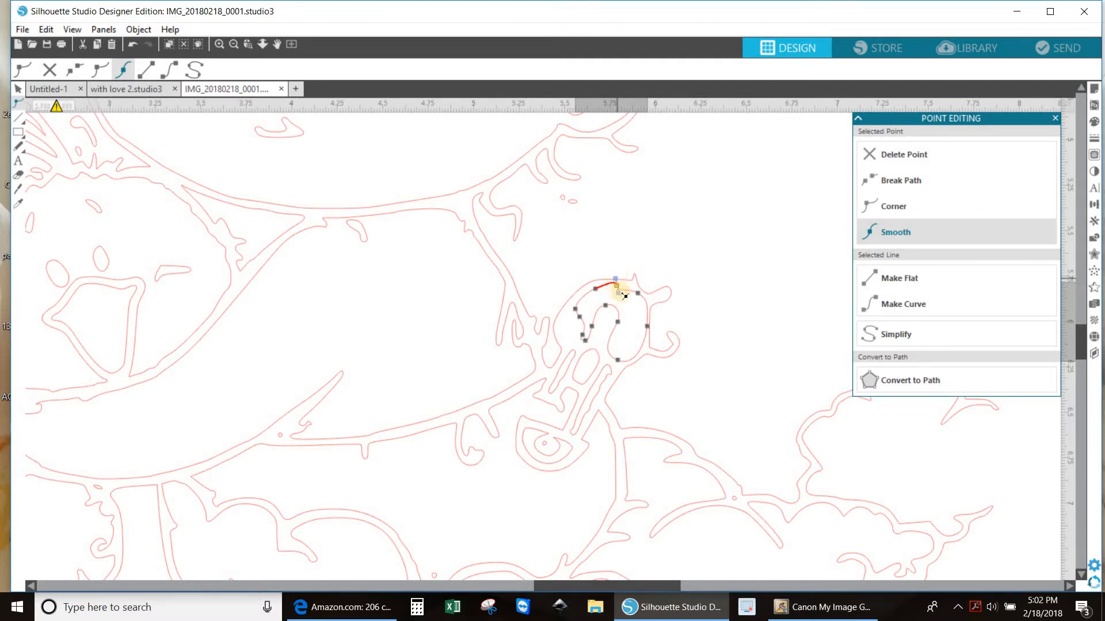
Reposition the top and upper-right points of the pin's inner curve and adjust their handles to smooth the arc along the outer outline.
click(248, 46)
click(610, 296)
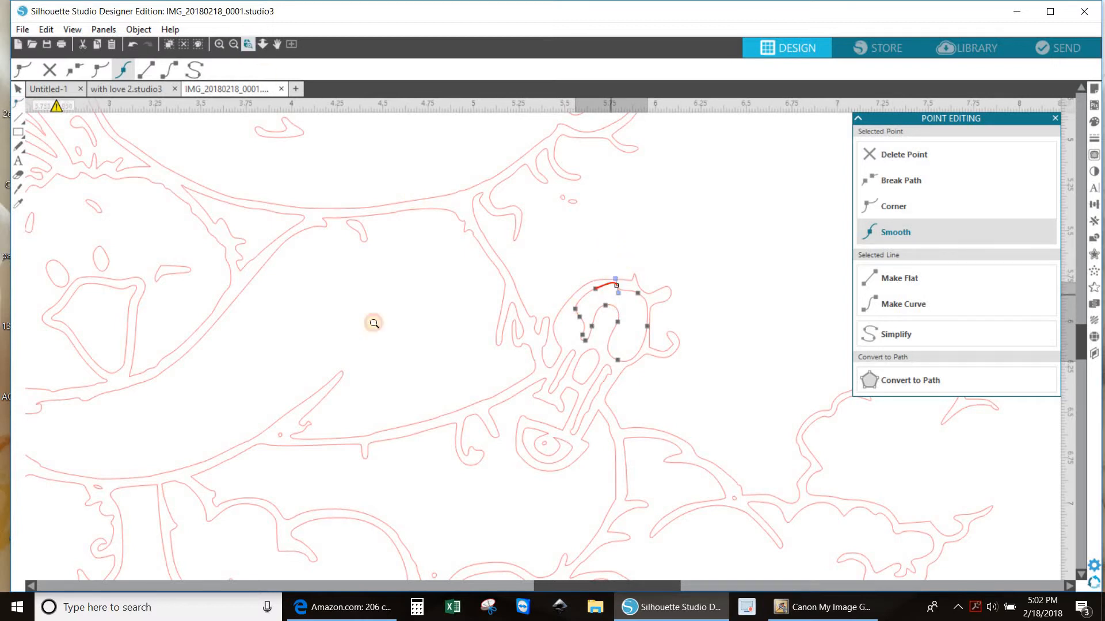
click(17, 90)
double_click(626, 326)
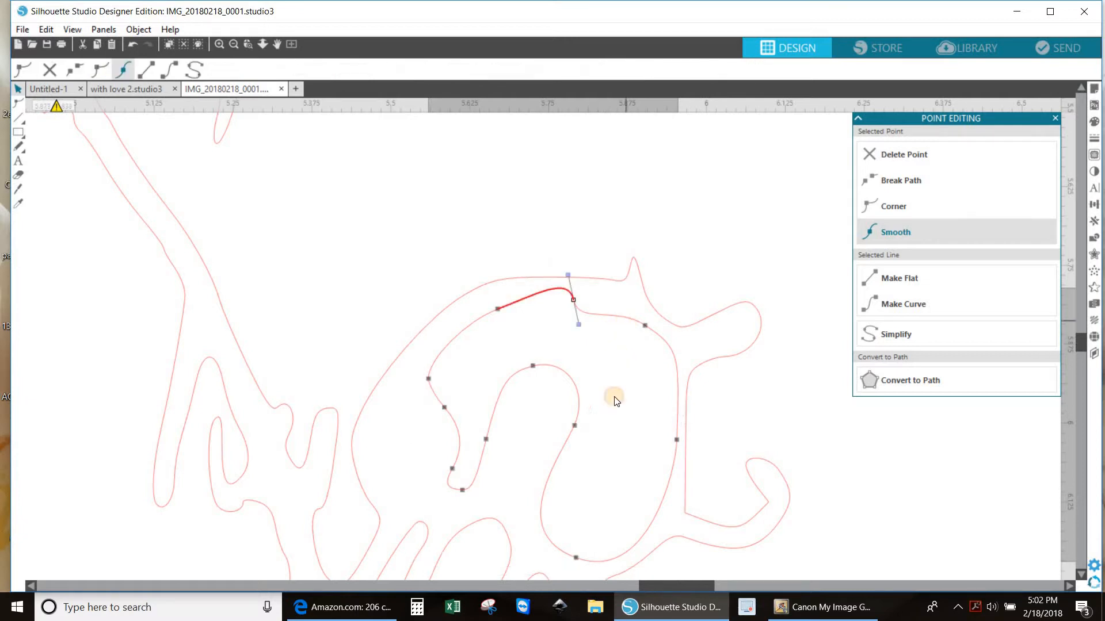
click(580, 325)
click(577, 558)
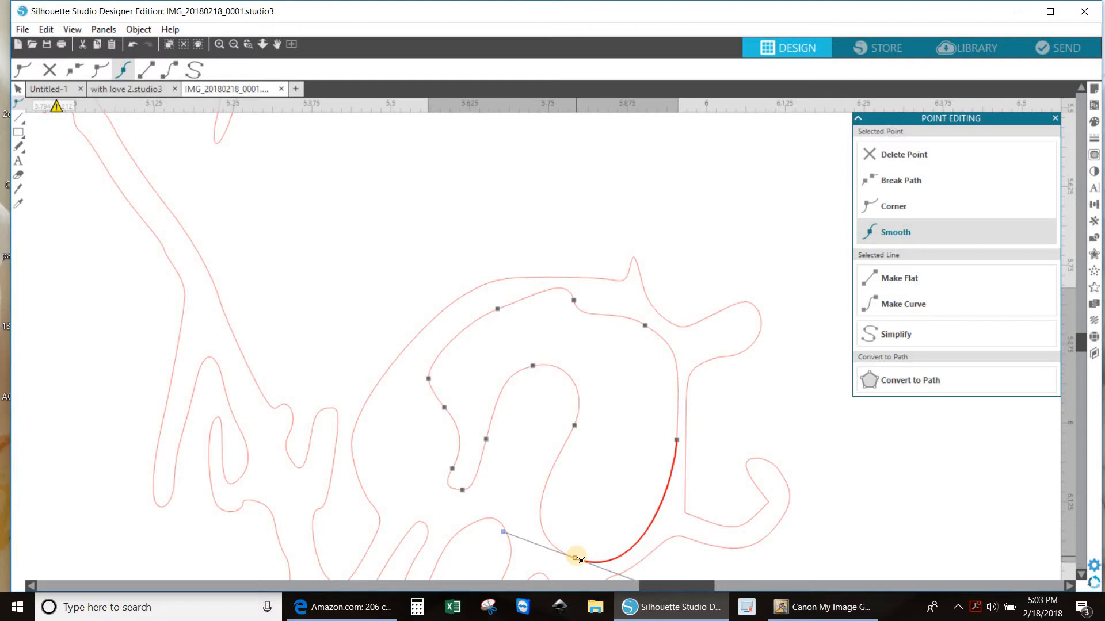
click(573, 300)
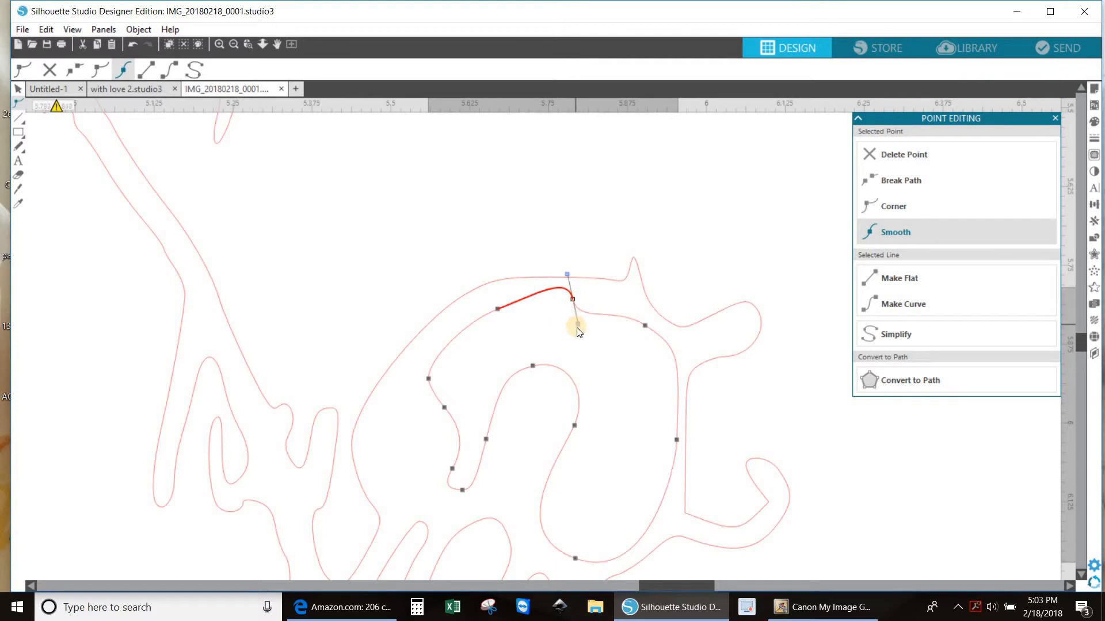
drag(579, 324, 572, 286)
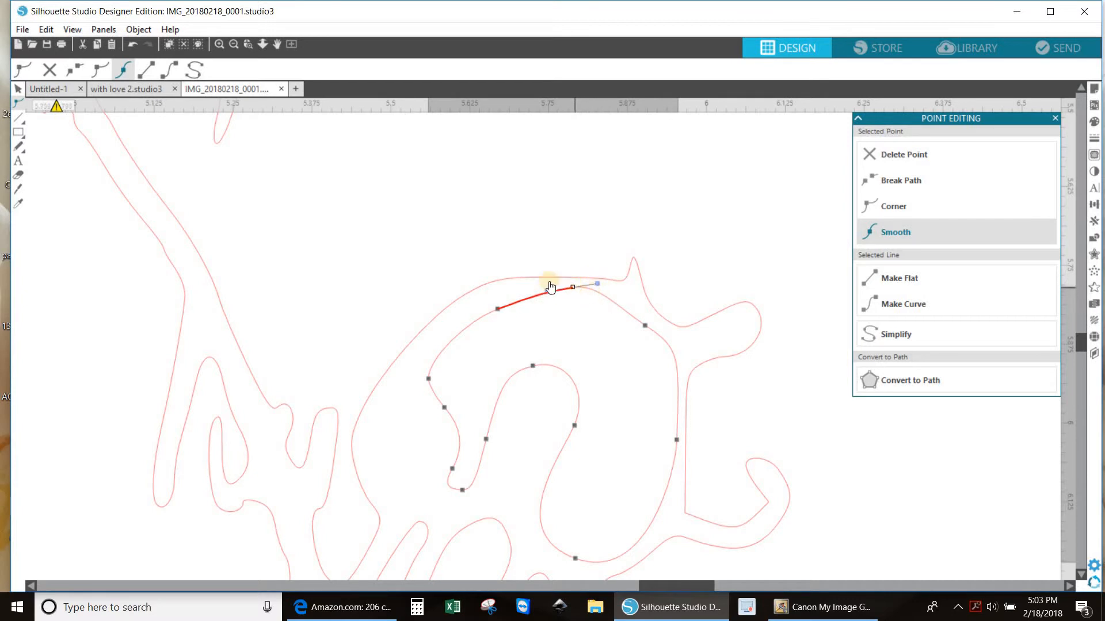
drag(575, 289, 614, 288)
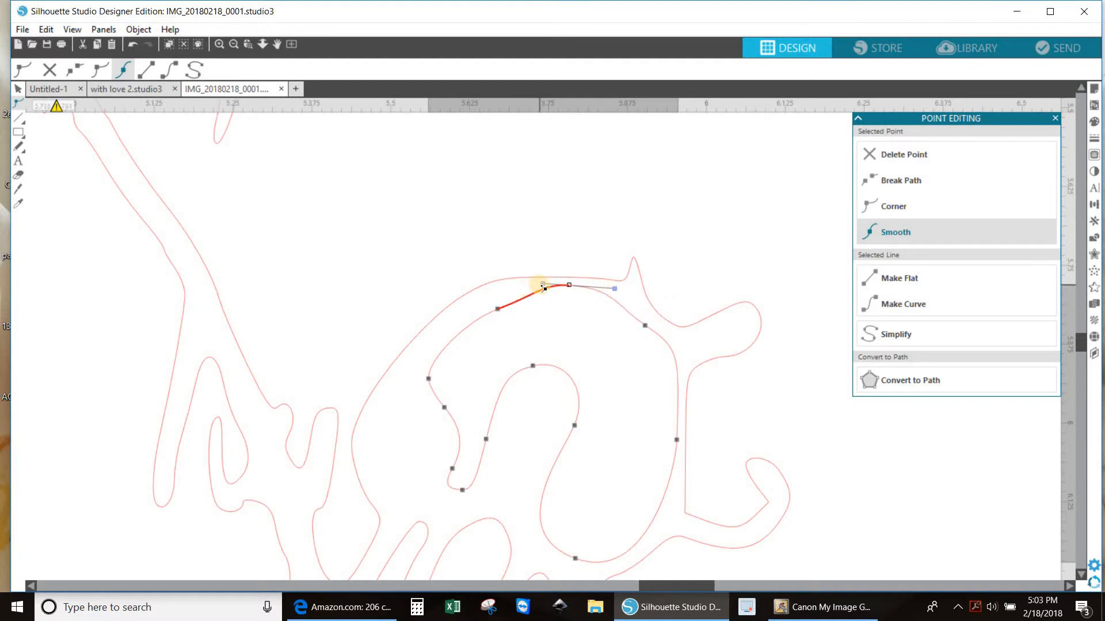
drag(545, 288, 627, 299)
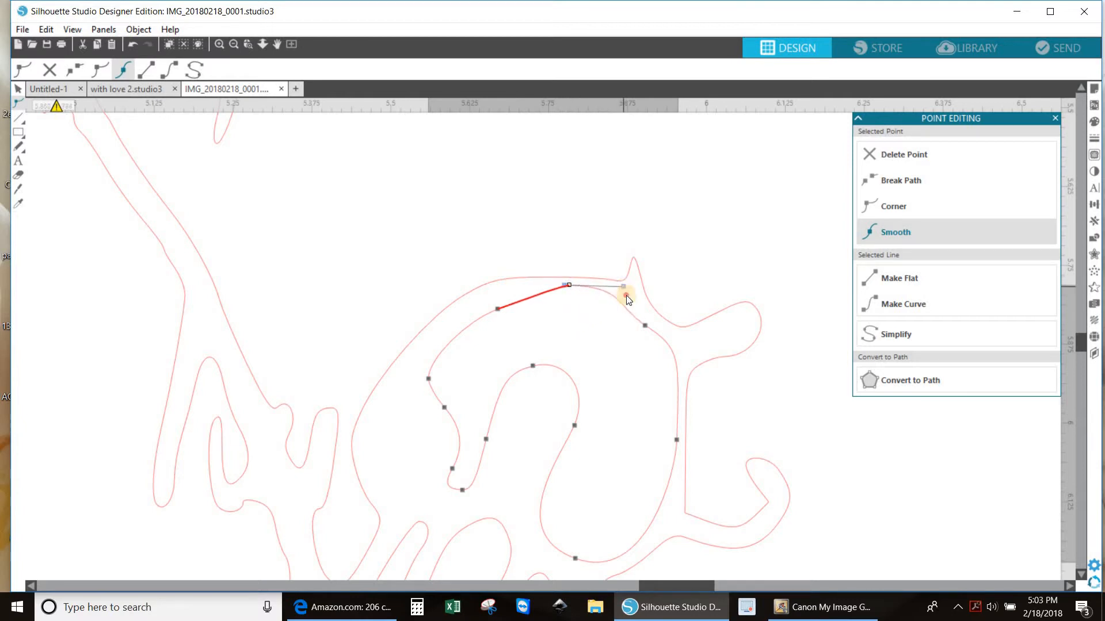
click(645, 325)
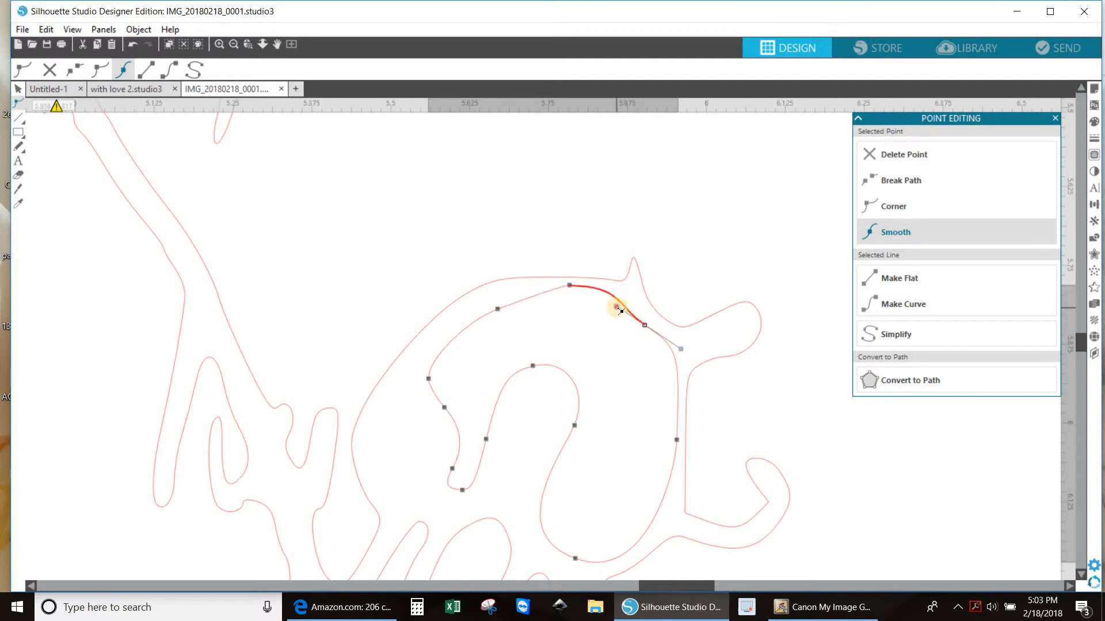
drag(620, 310, 655, 325)
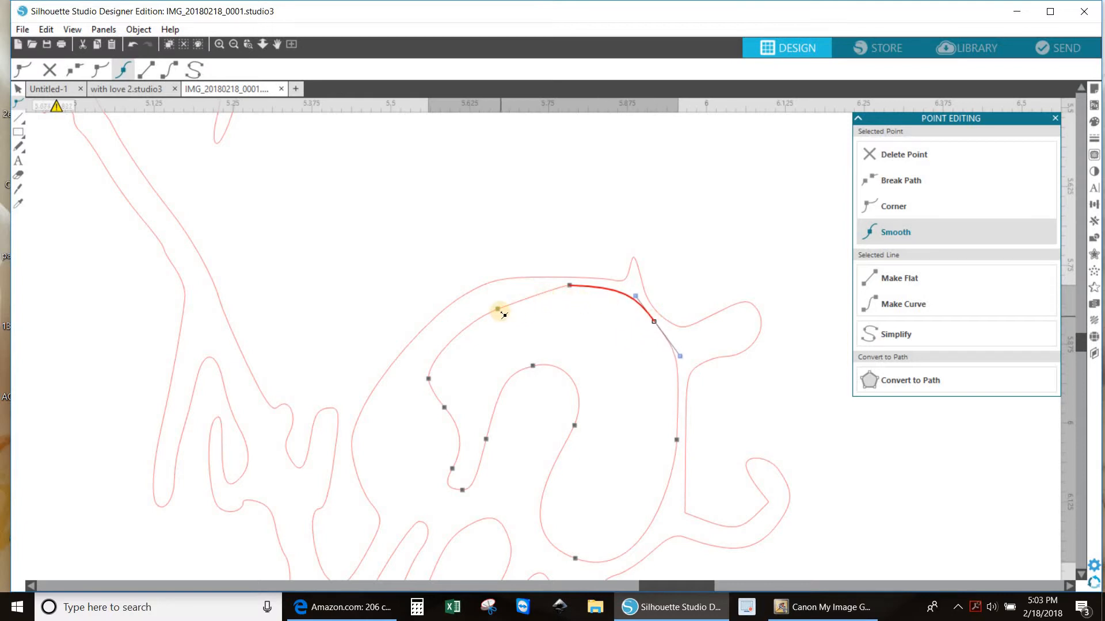
Move the upper-left and left points of the pin's inner curve outward to run along the outer outline, adjusting their handles.
drag(504, 315, 490, 300)
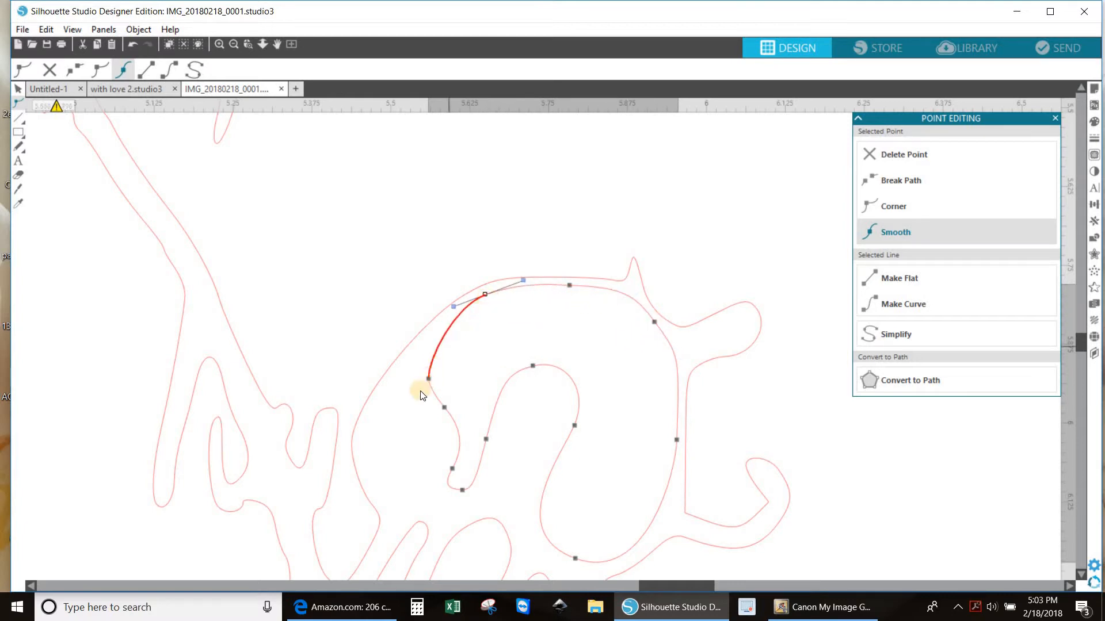
drag(428, 378, 398, 382)
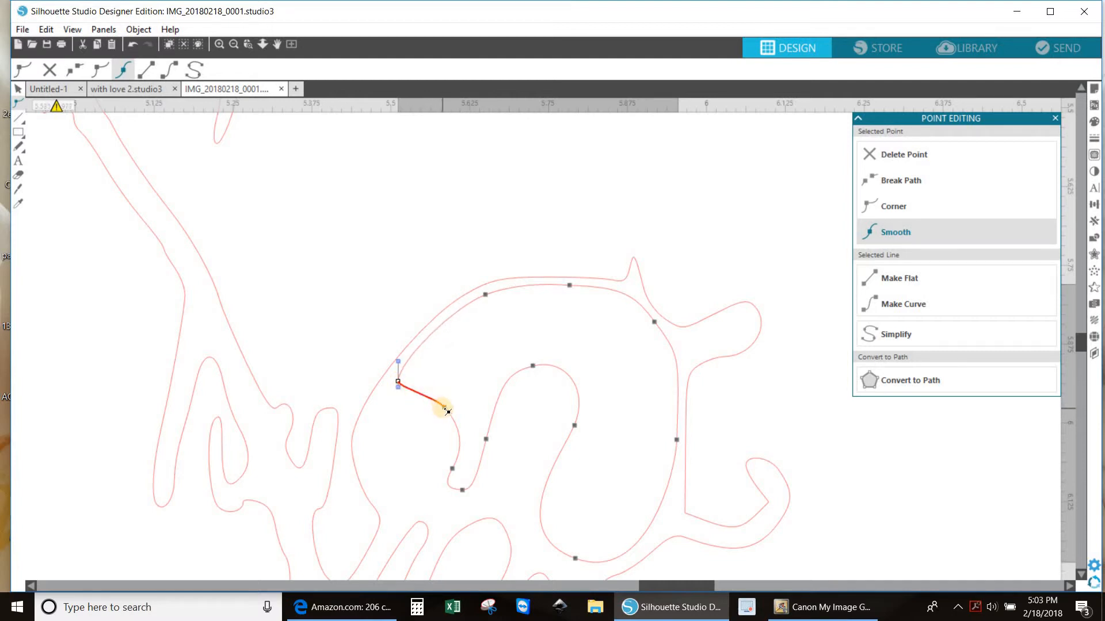
drag(447, 412, 371, 447)
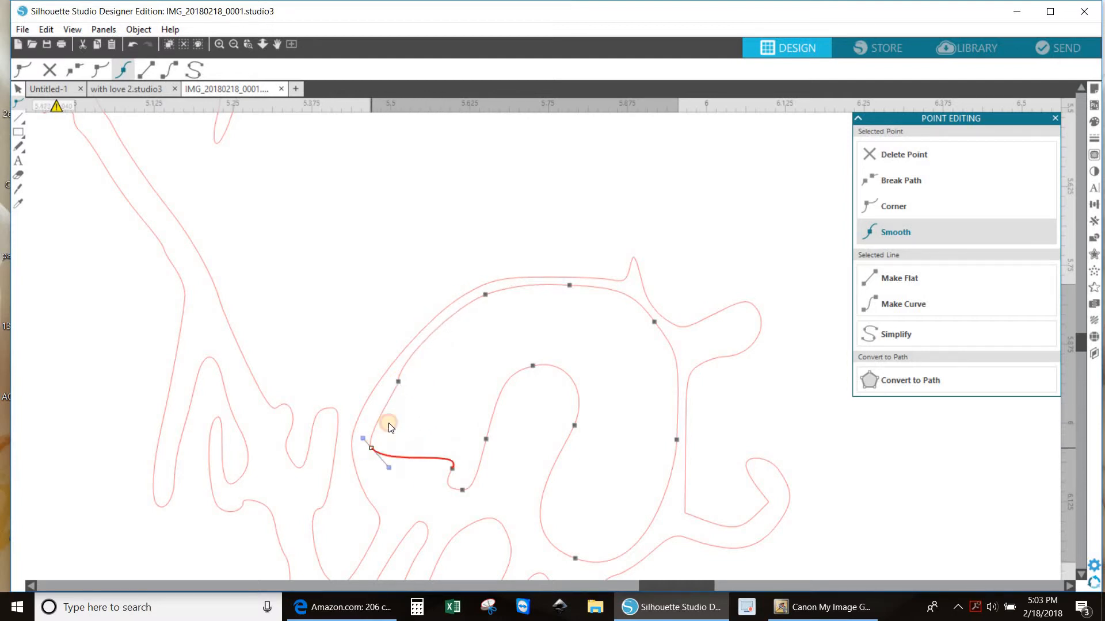
click(399, 383)
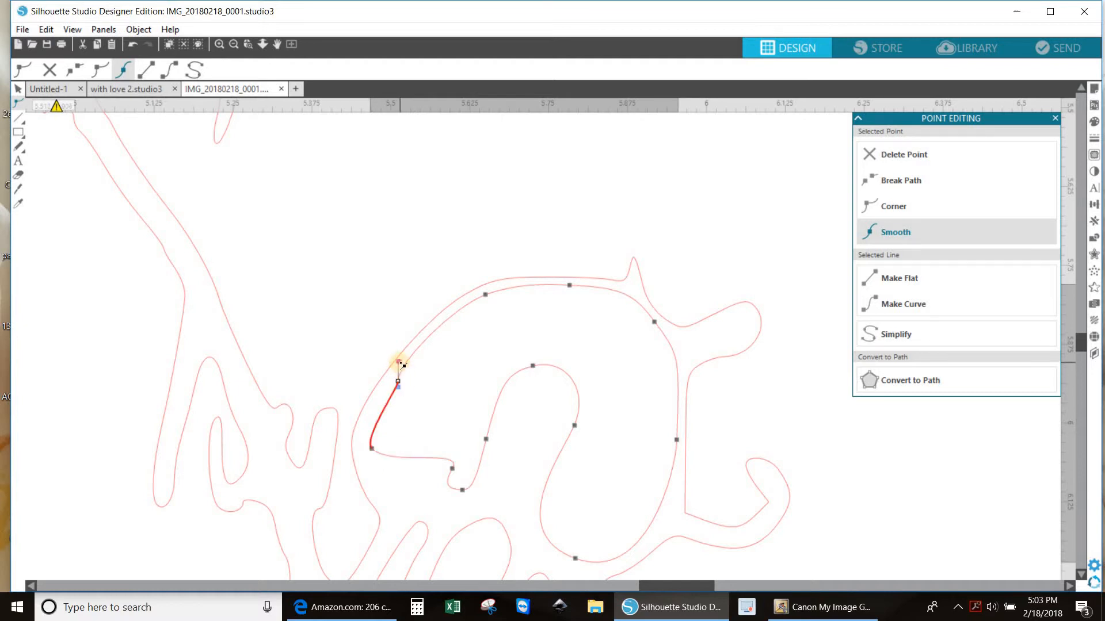
drag(400, 363, 389, 386)
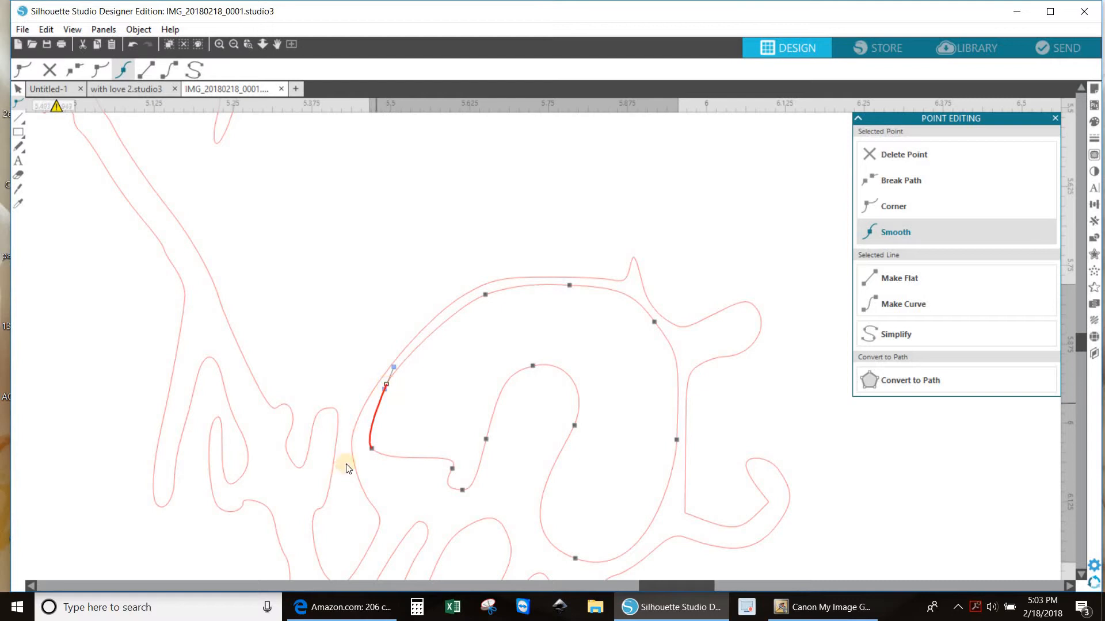
drag(372, 450, 362, 490)
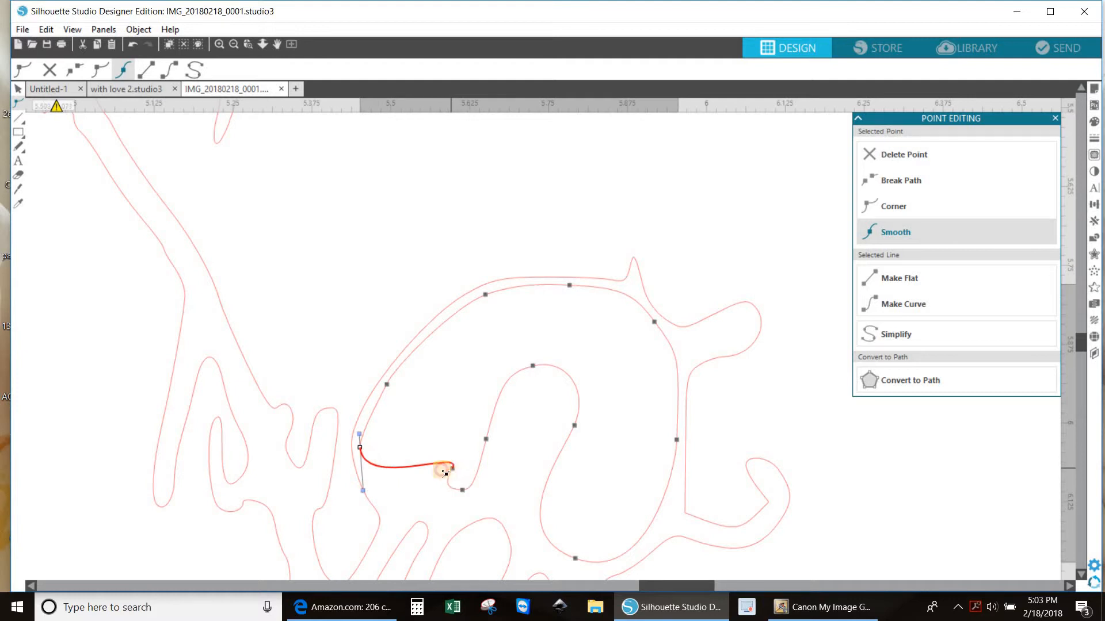
Move the two bottom points of the inner curve's left lobe toward the outer outline and make them smooth to round the arc.
drag(449, 470, 398, 493)
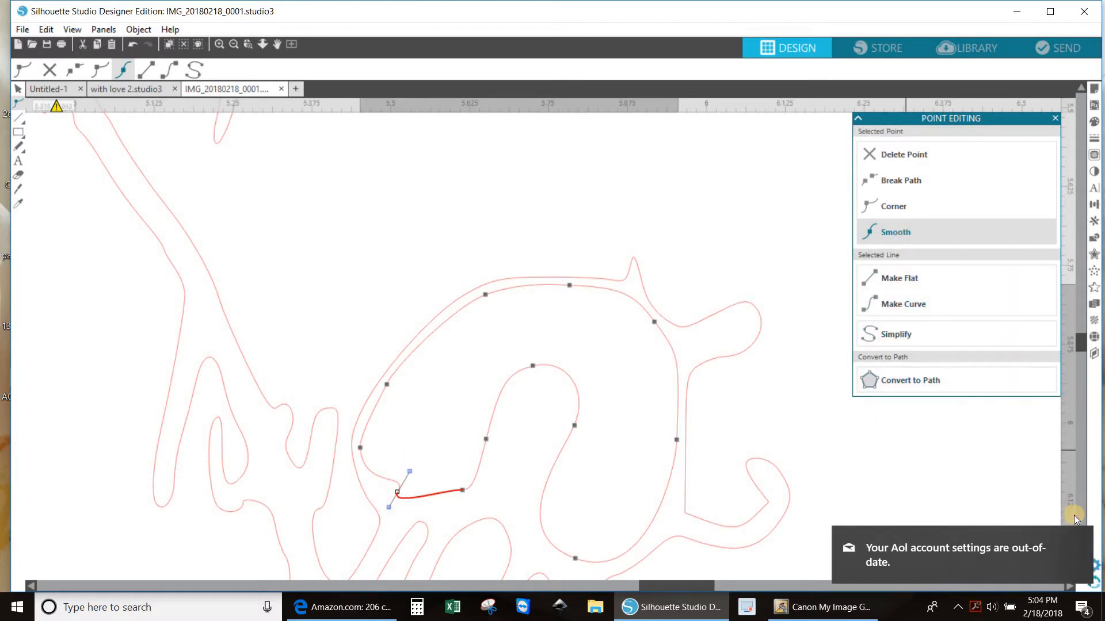
click(899, 229)
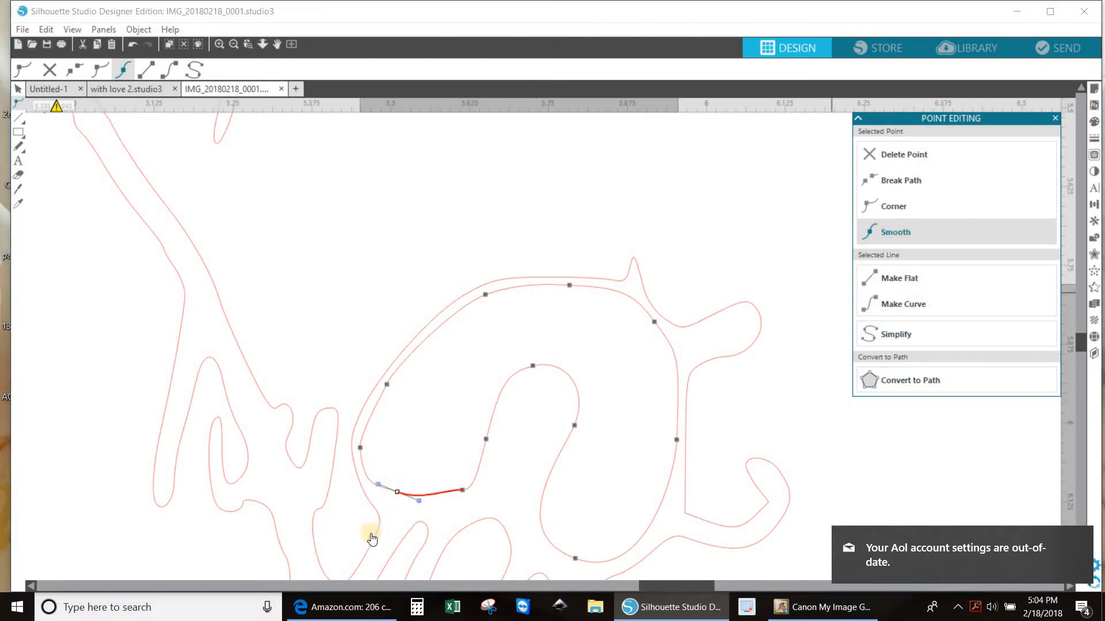
drag(398, 493, 401, 510)
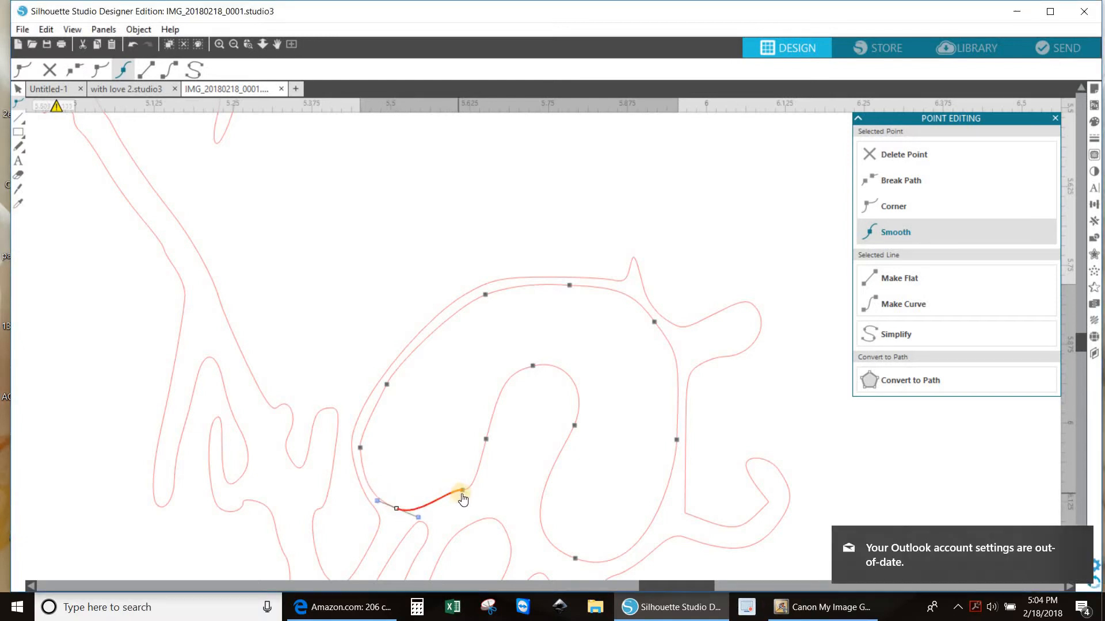
click(463, 492)
click(914, 237)
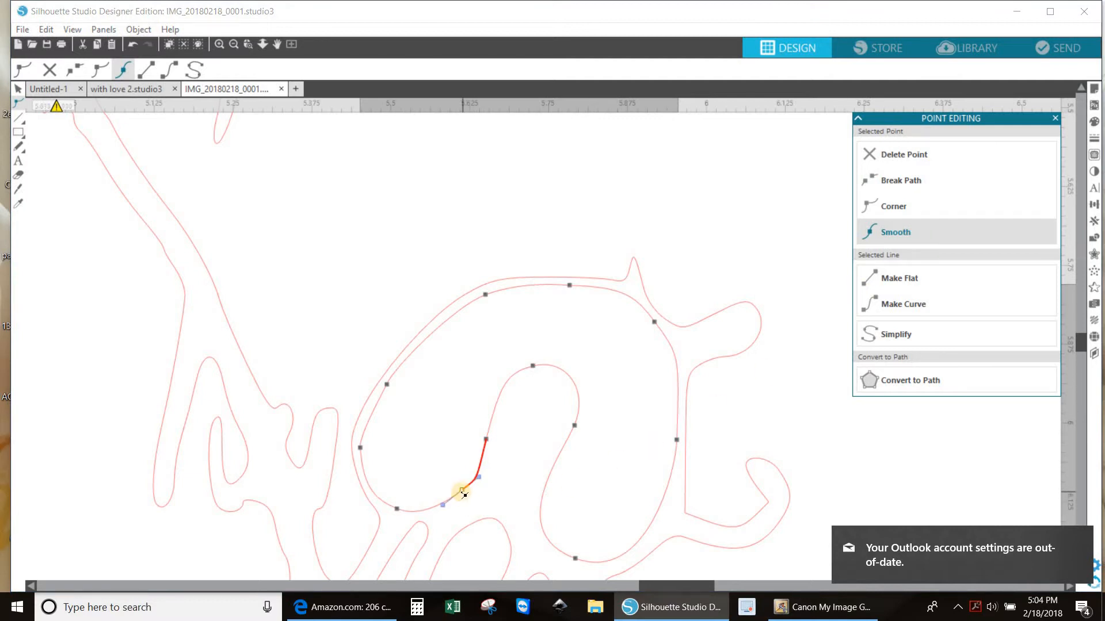
drag(463, 493, 465, 512)
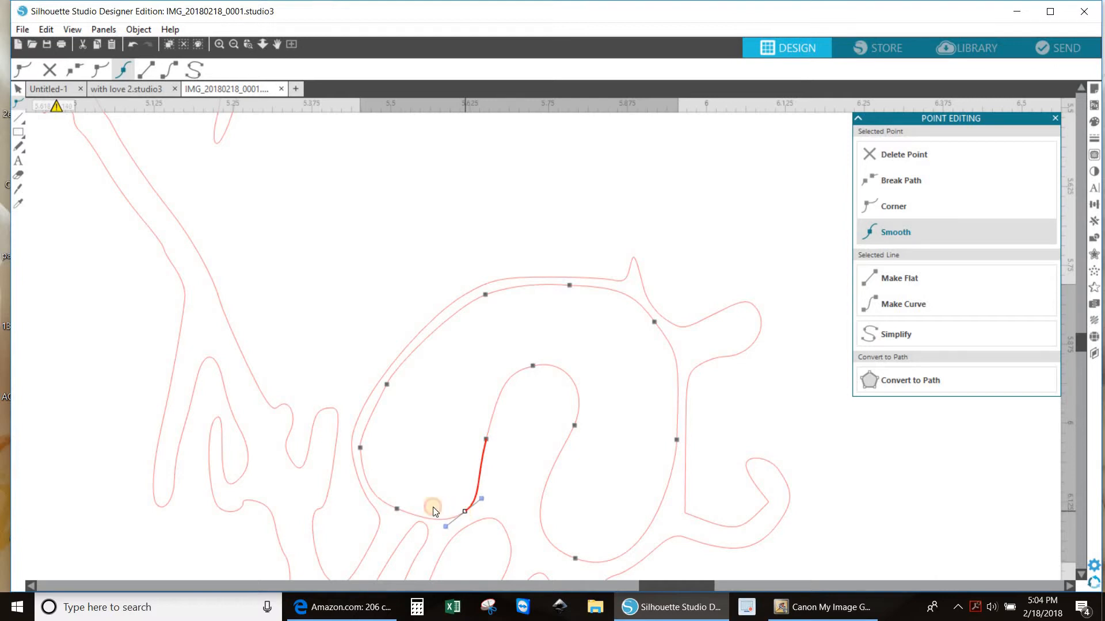
click(396, 510)
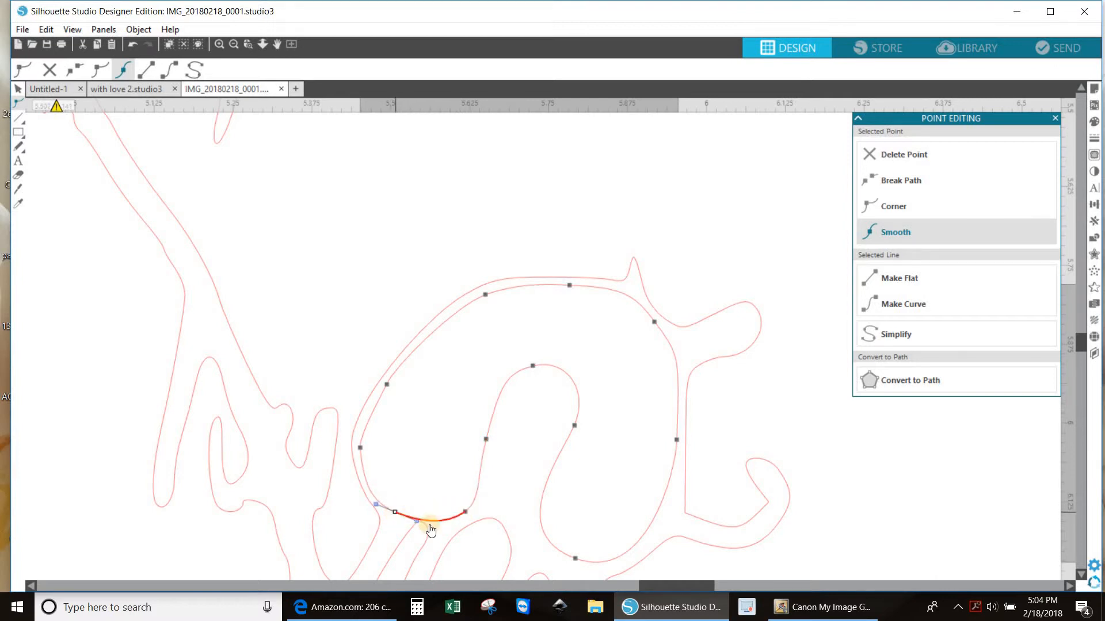
drag(467, 514, 466, 508)
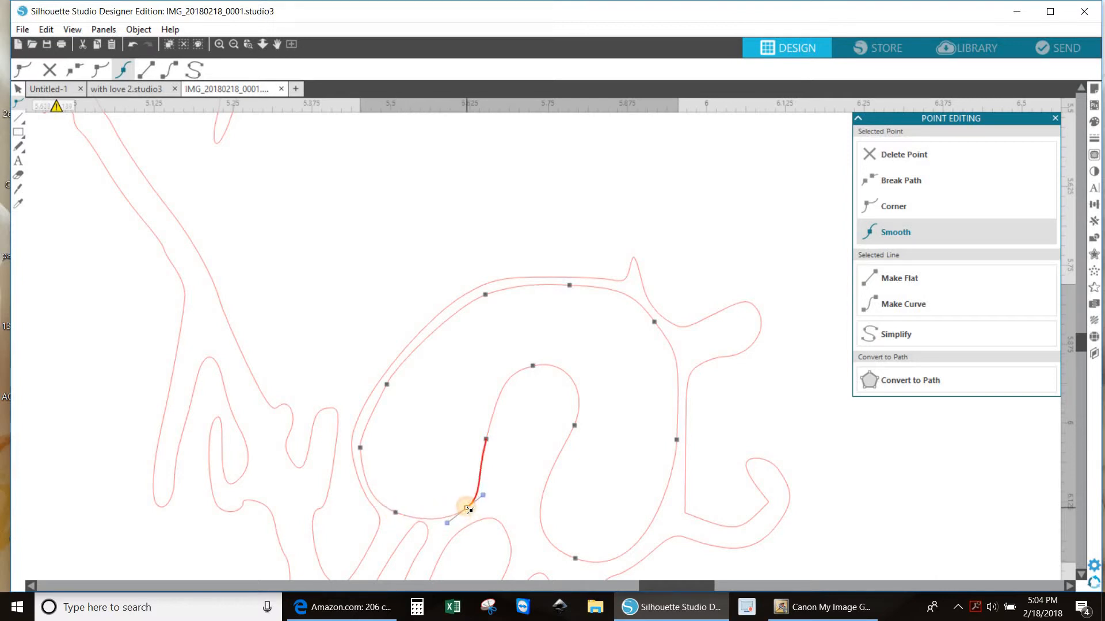
Move the bottom point of the inner curve's right lobe down and left, and adjust its handles to widen the lobe.
scroll(617, 484, down, 5)
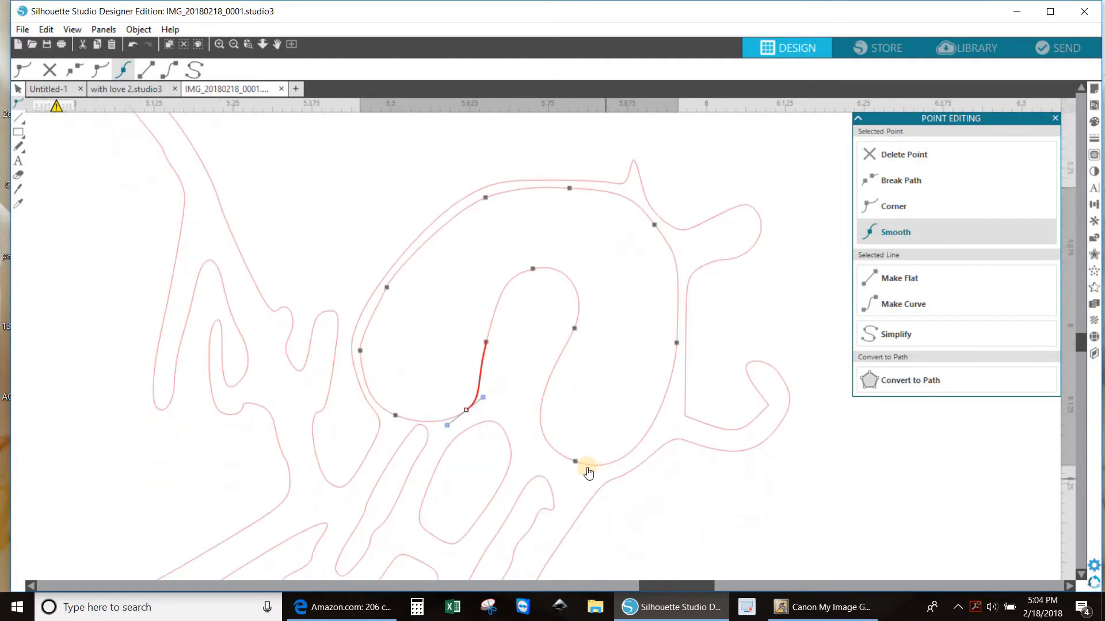
drag(577, 463, 563, 474)
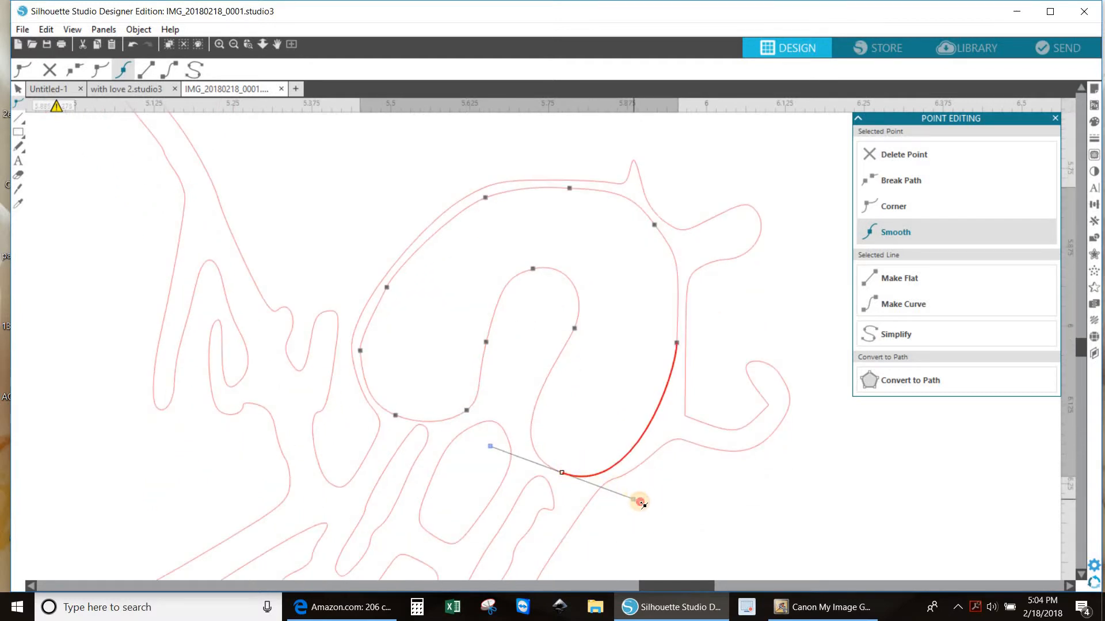
drag(635, 500, 650, 510)
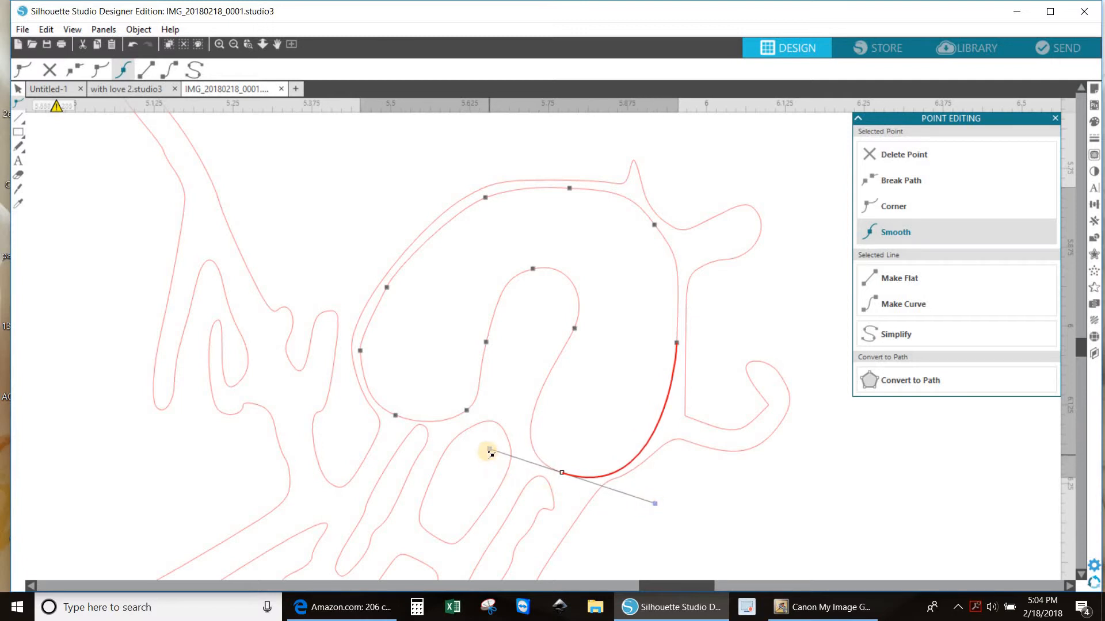
drag(490, 451, 488, 408)
Shift the left lobe's lower-right point and the point above it to the right, and adjust the upper point's handle.
click(468, 412)
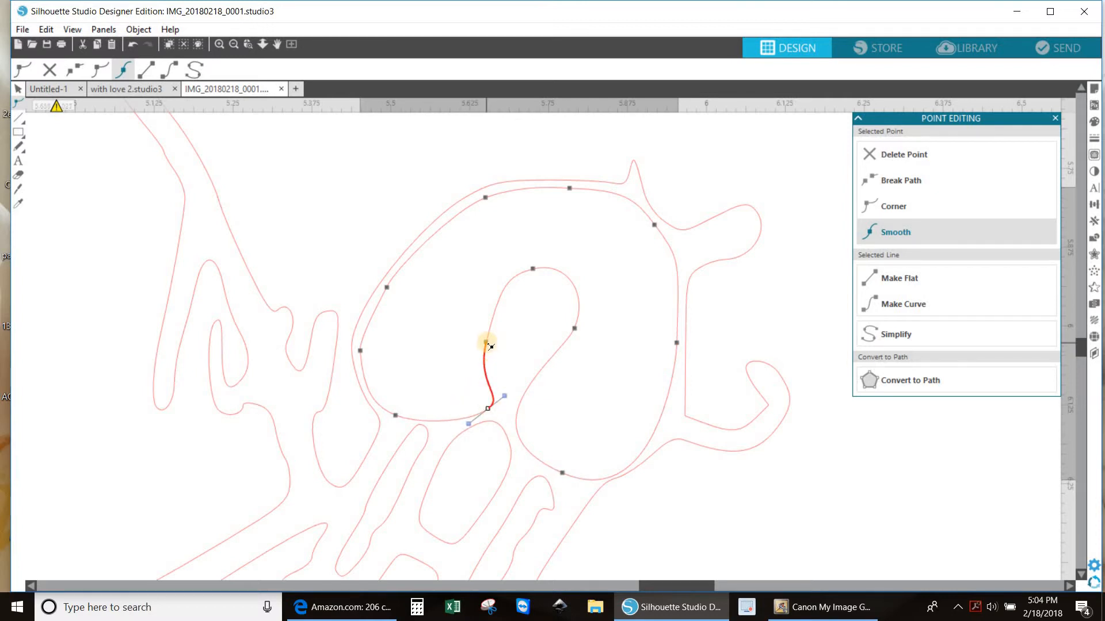
drag(491, 347, 496, 339)
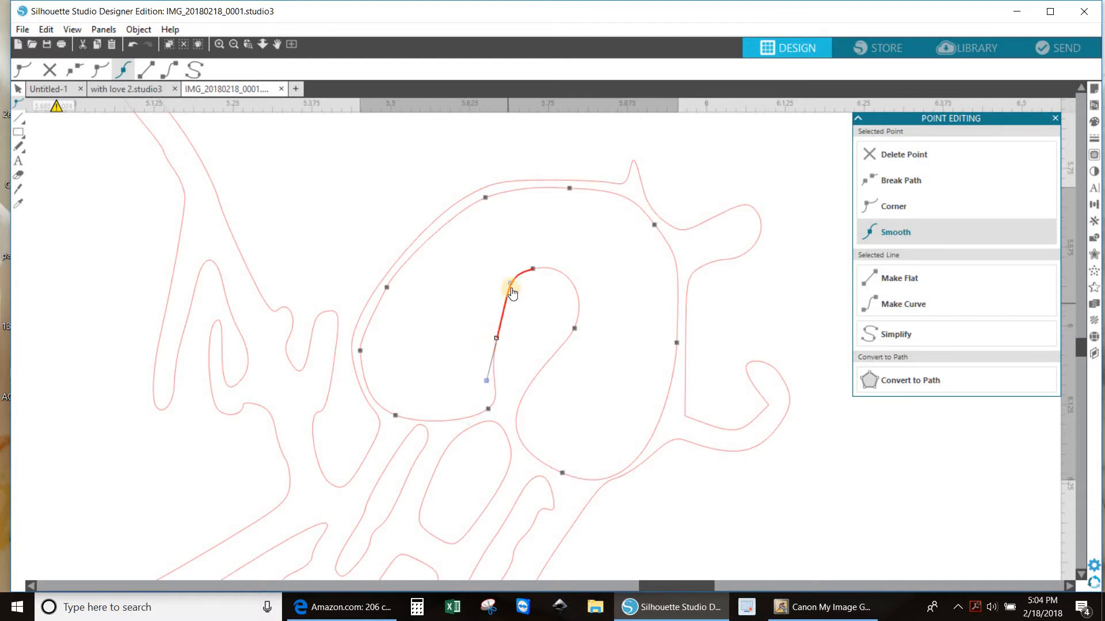
drag(510, 283, 501, 283)
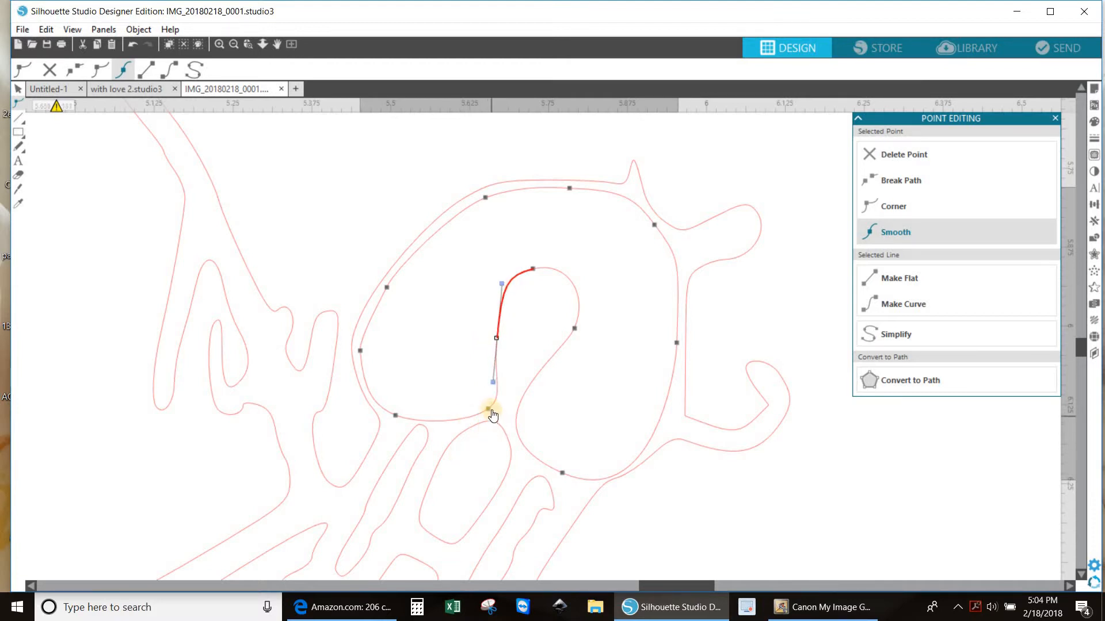
mouse_move(491, 409)
mouse_down()
mouse_move(516, 382)
mouse_move(510, 405)
mouse_move(492, 410)
mouse_up()
Add a point on the left edge of the right lobe, extend its upper handle and move it closer to the left lobe.
click(517, 432)
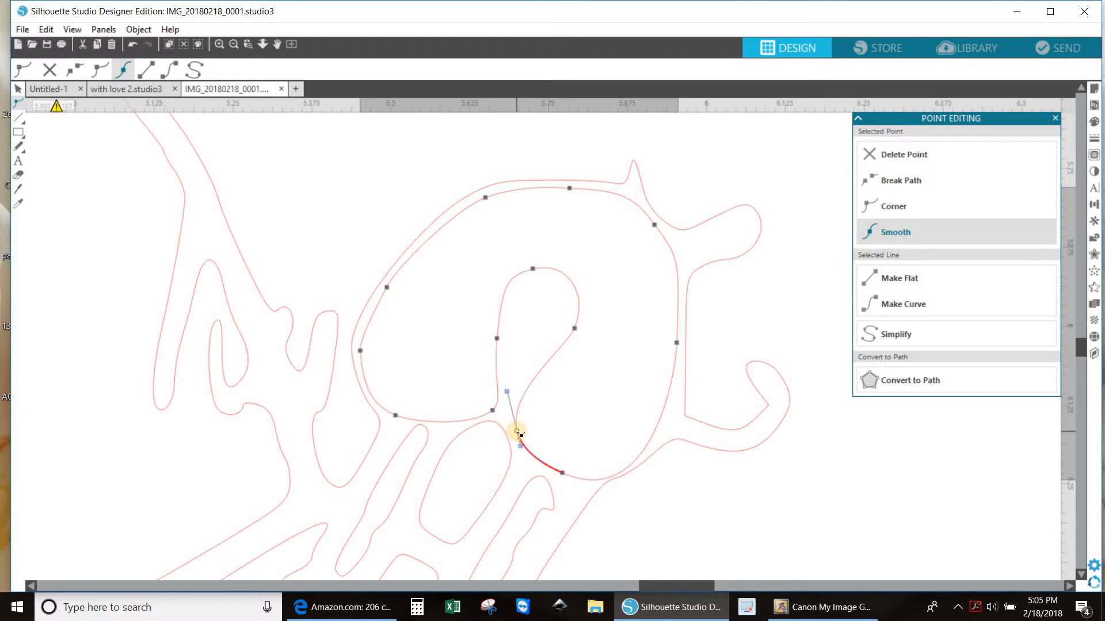
click(511, 397)
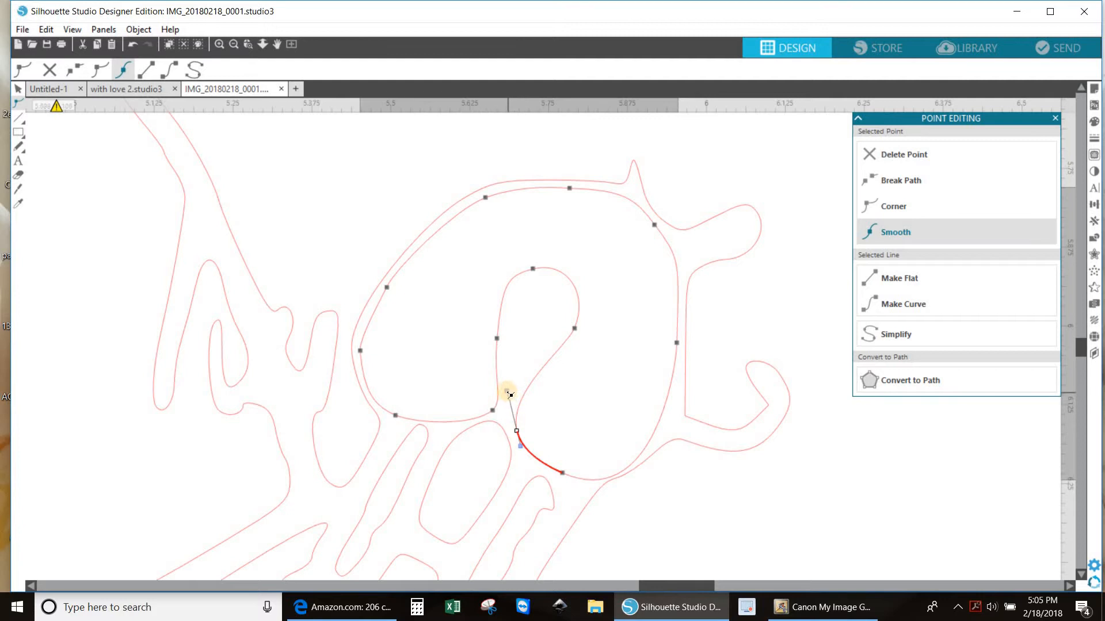
drag(510, 384, 505, 370)
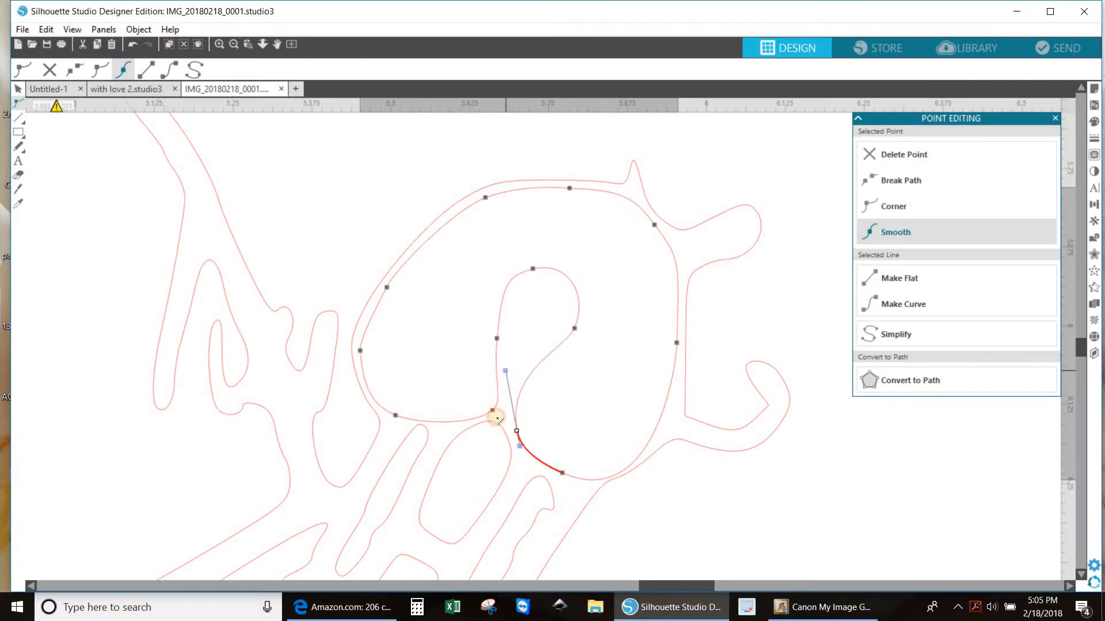
click(516, 438)
drag(517, 439, 515, 431)
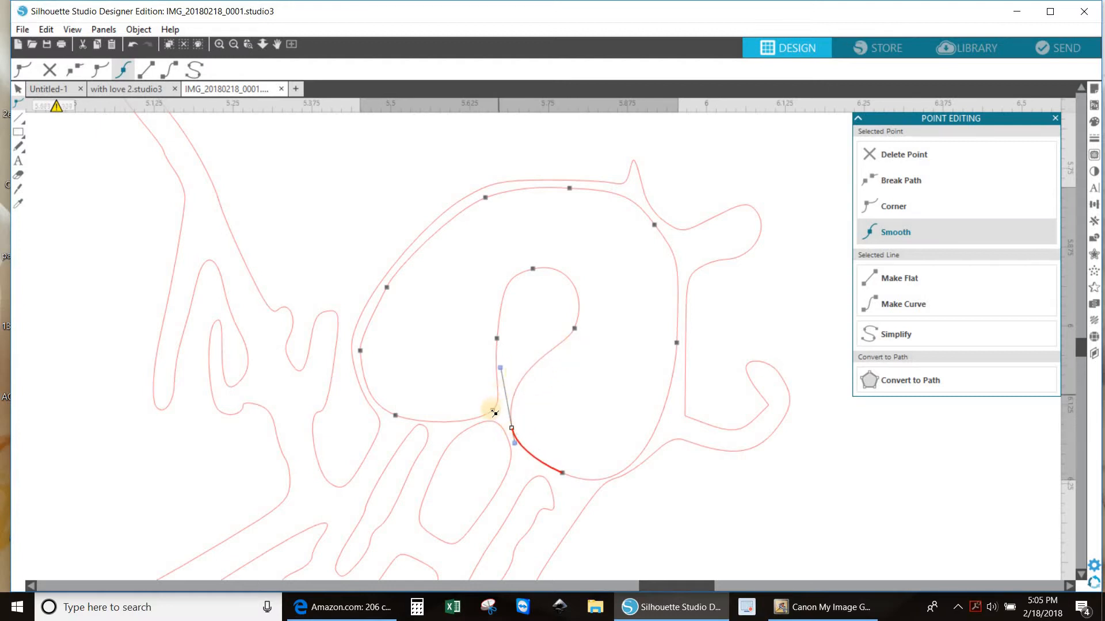
Reshape the rounded loop between the two lobes by adjusting its left-side points and handles and moving its top point right, and finish point editing.
click(493, 412)
drag(493, 406, 510, 382)
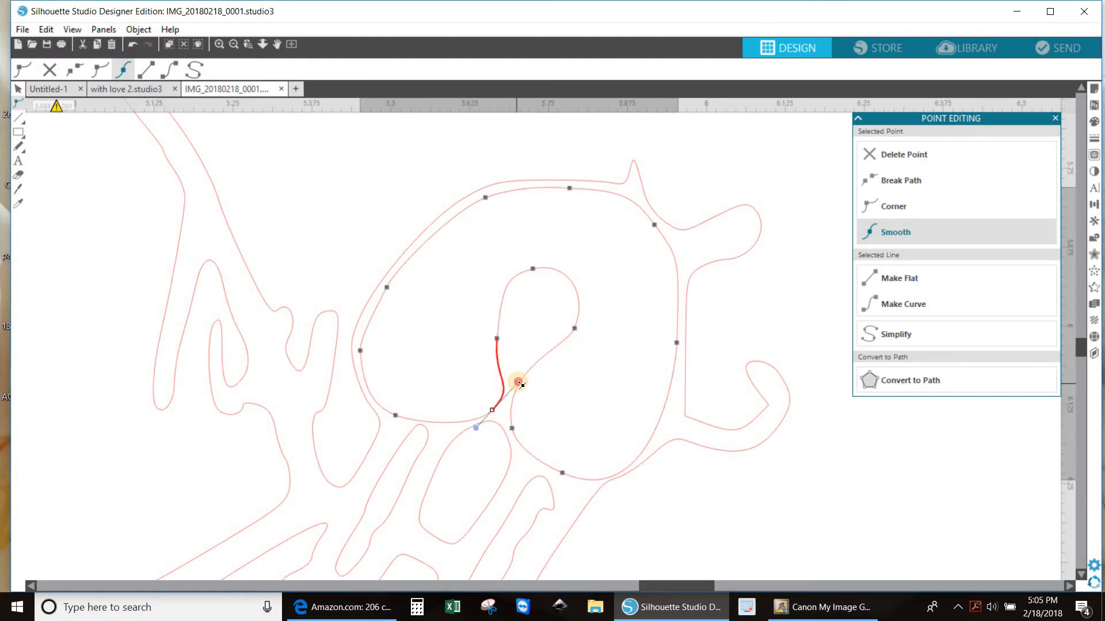
click(499, 337)
drag(500, 333, 494, 326)
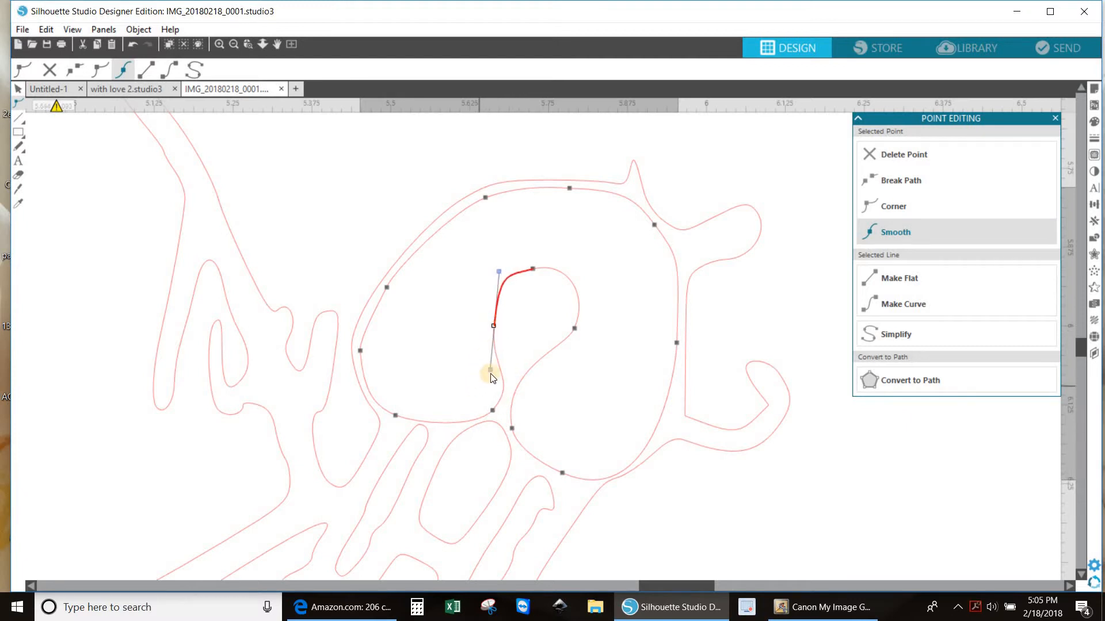
drag(493, 370, 499, 361)
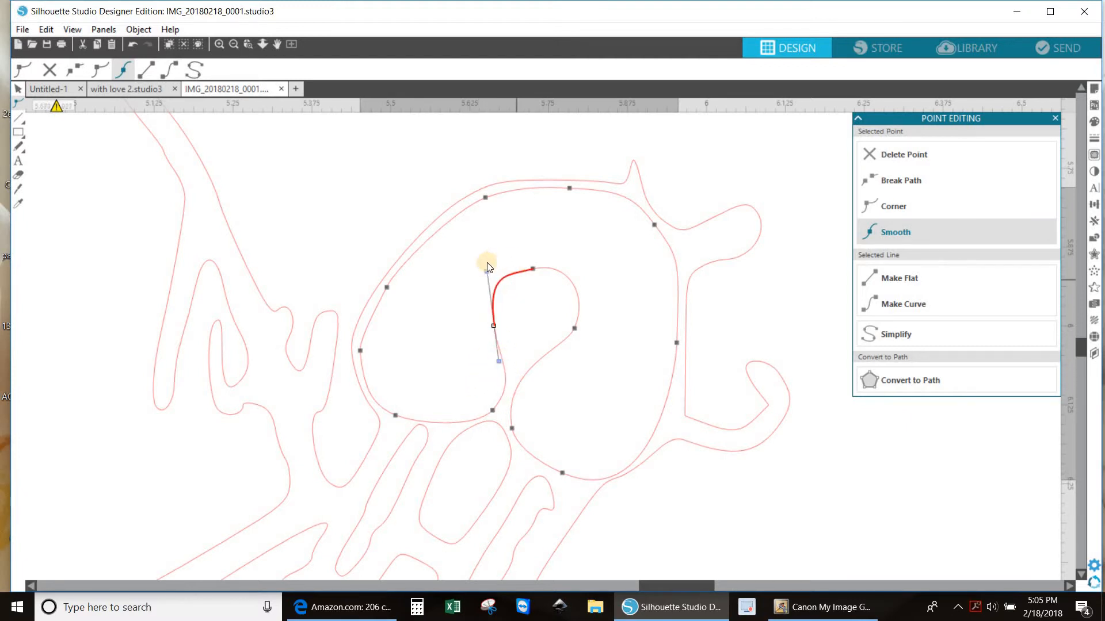
drag(490, 279, 570, 274)
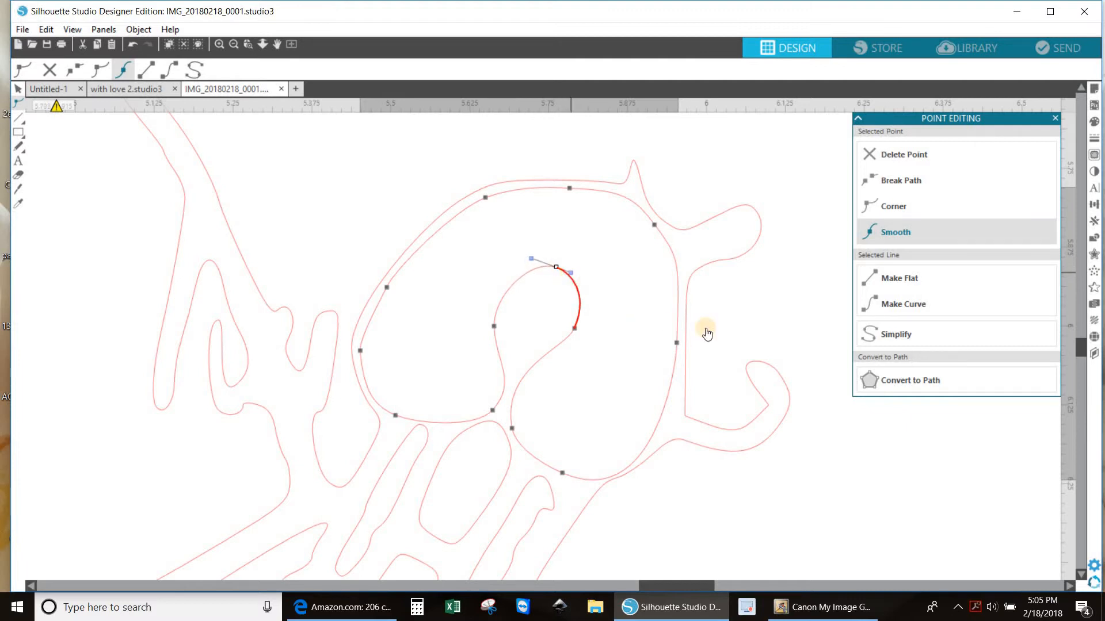
click(733, 339)
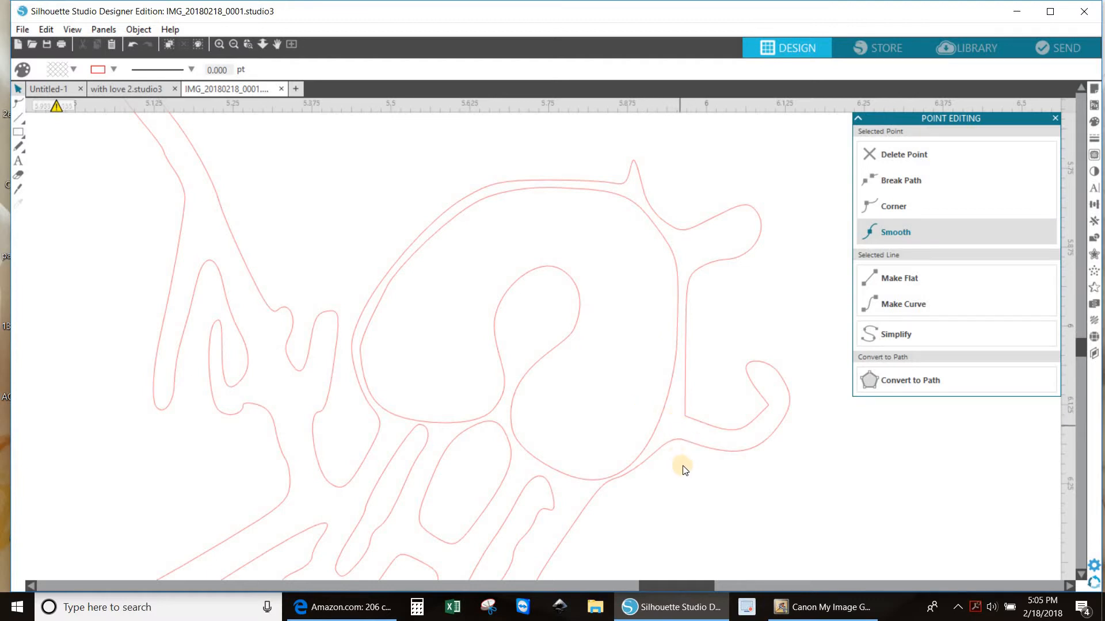
Delete the outer outline's points along the spike, the upper tab and the straight edge below it on the loop's right side.
scroll(691, 475, down, 2)
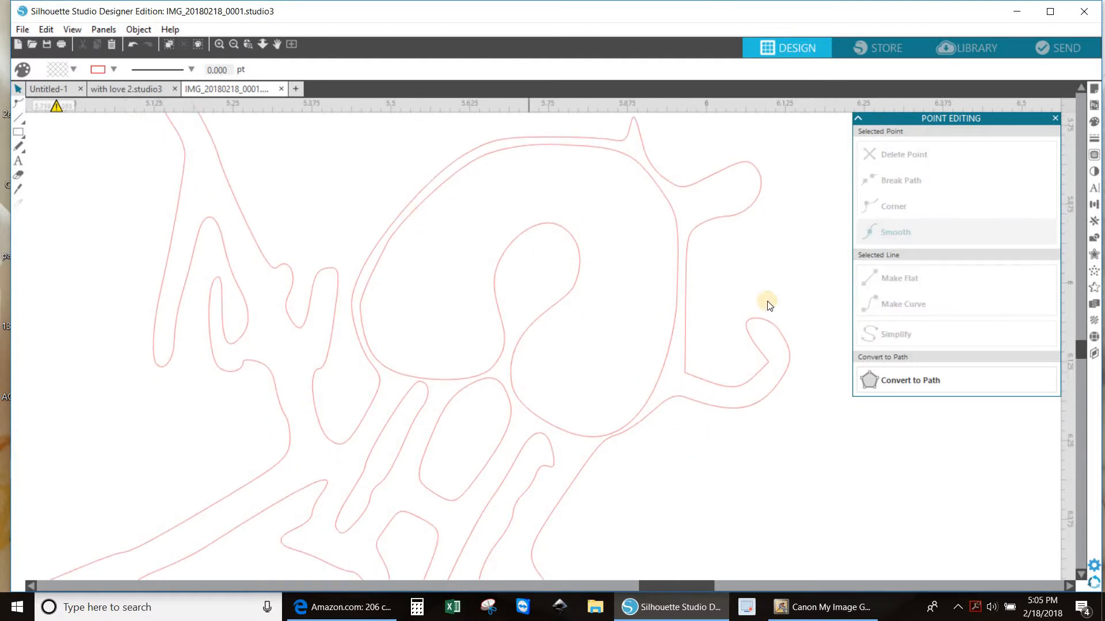
double_click(713, 407)
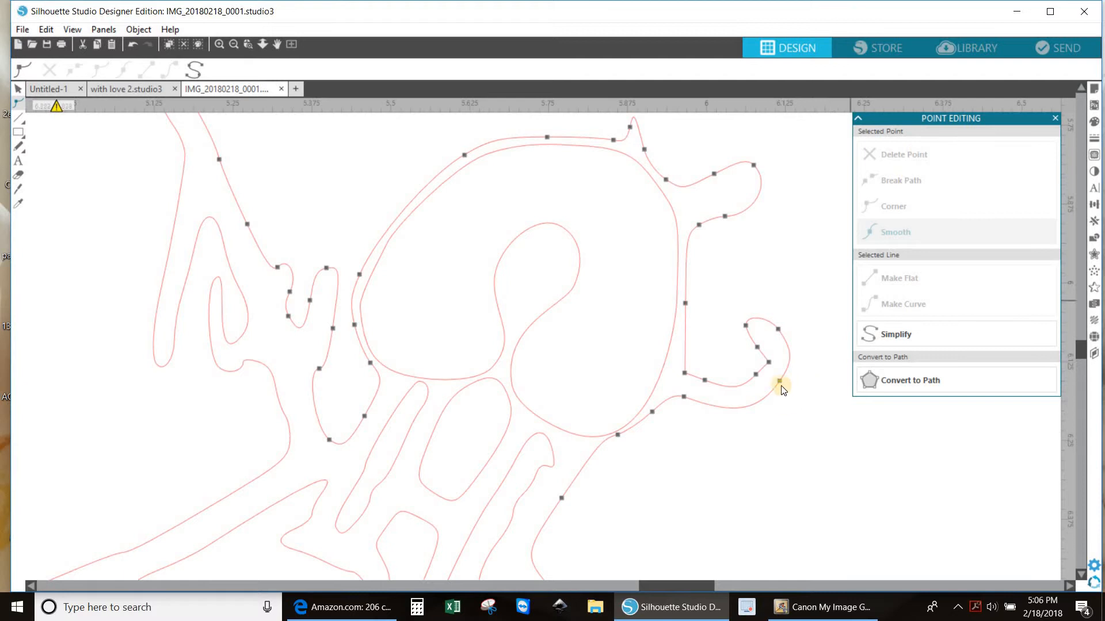
click(779, 381)
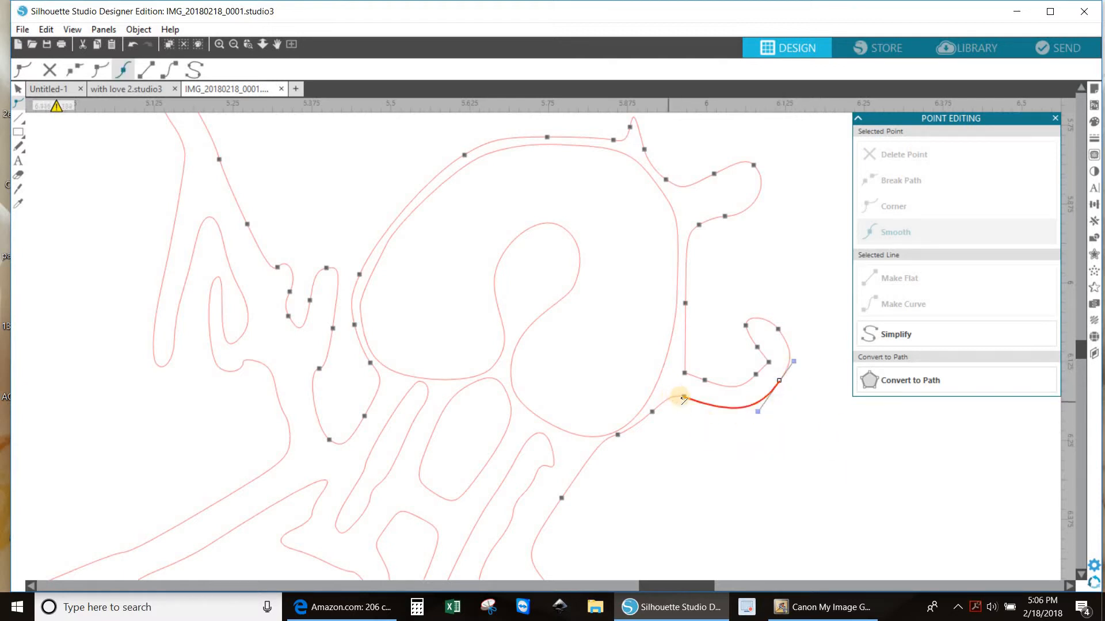
click(630, 128)
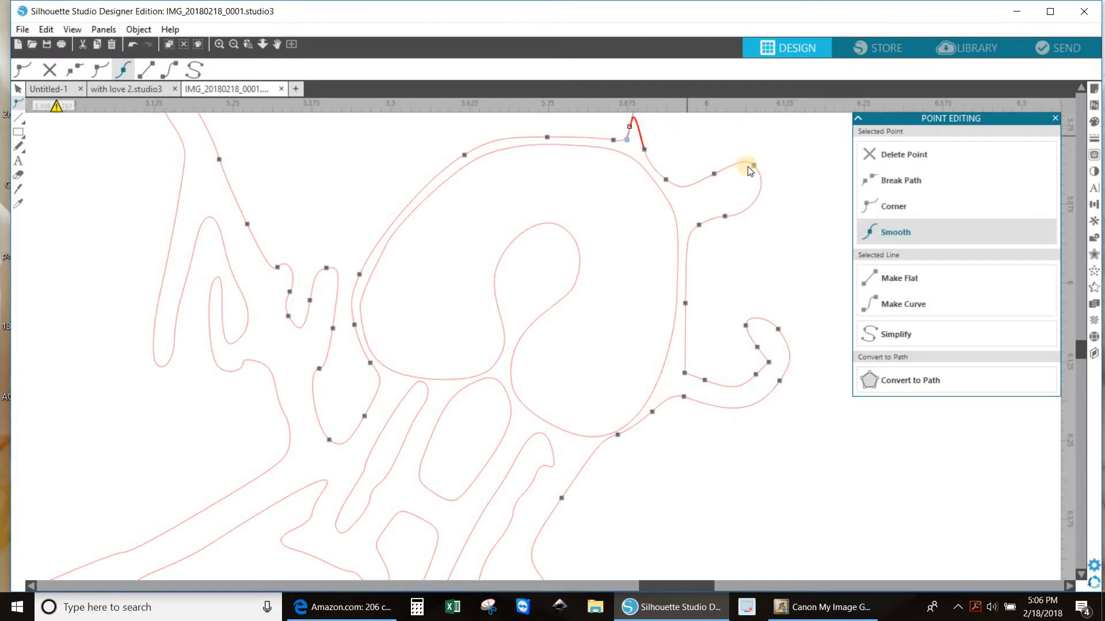
scroll(748, 190, up, 2)
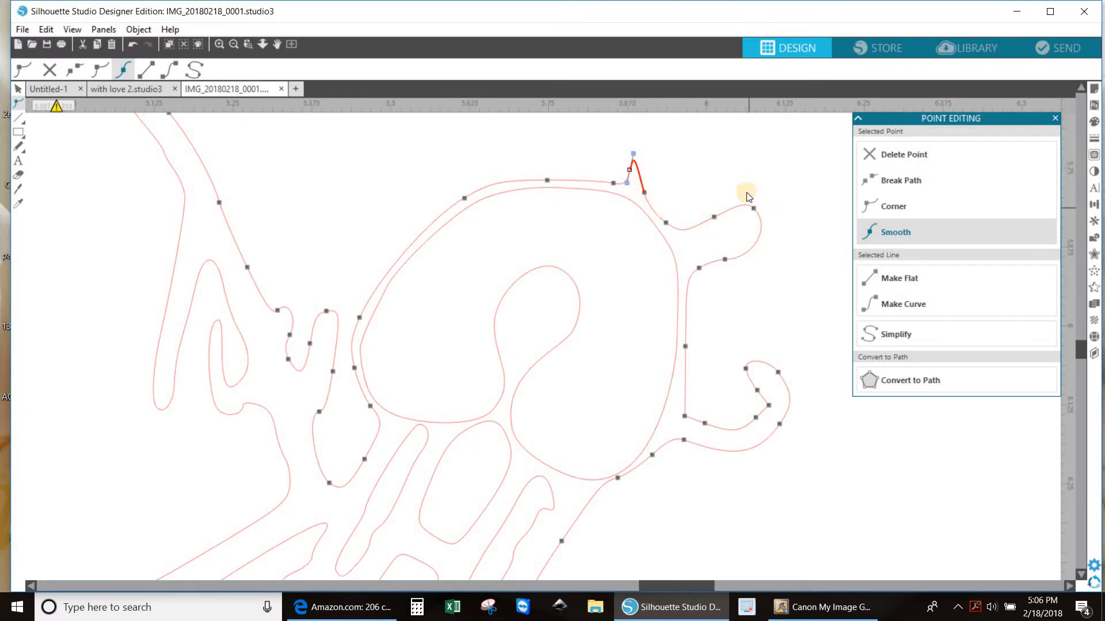
click(892, 152)
click(891, 153)
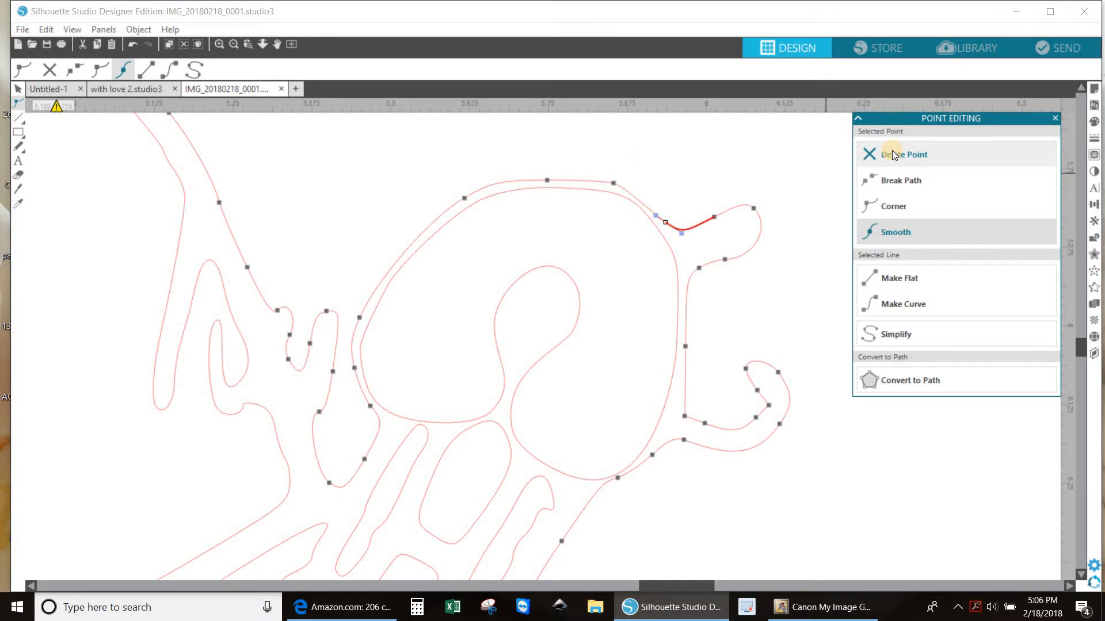
click(892, 152)
click(893, 152)
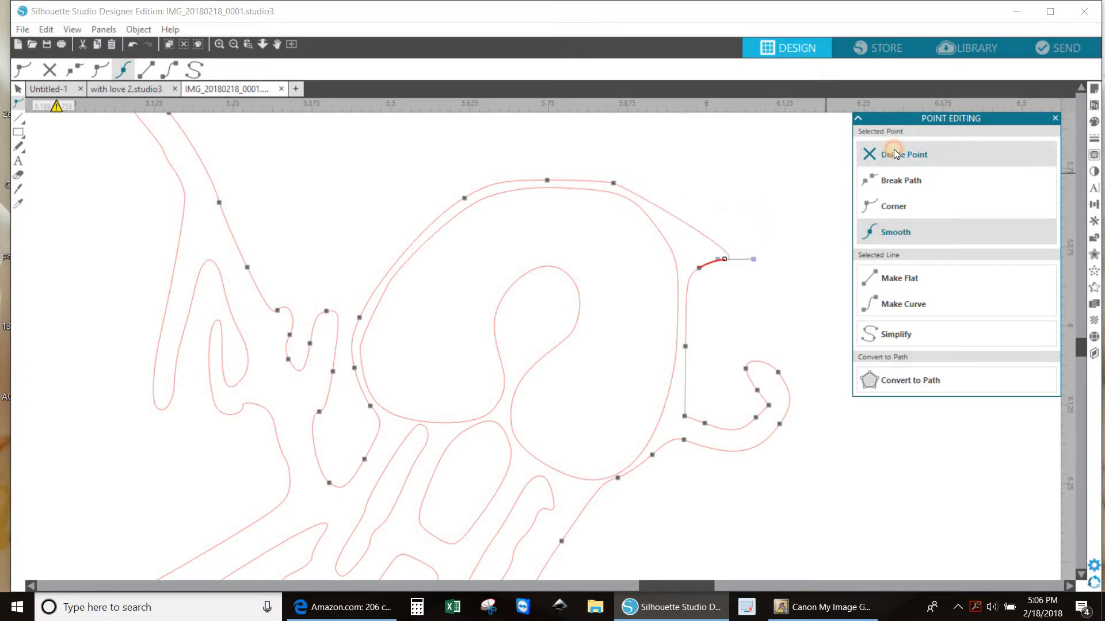
click(894, 153)
click(893, 153)
click(893, 153)
click(893, 153)
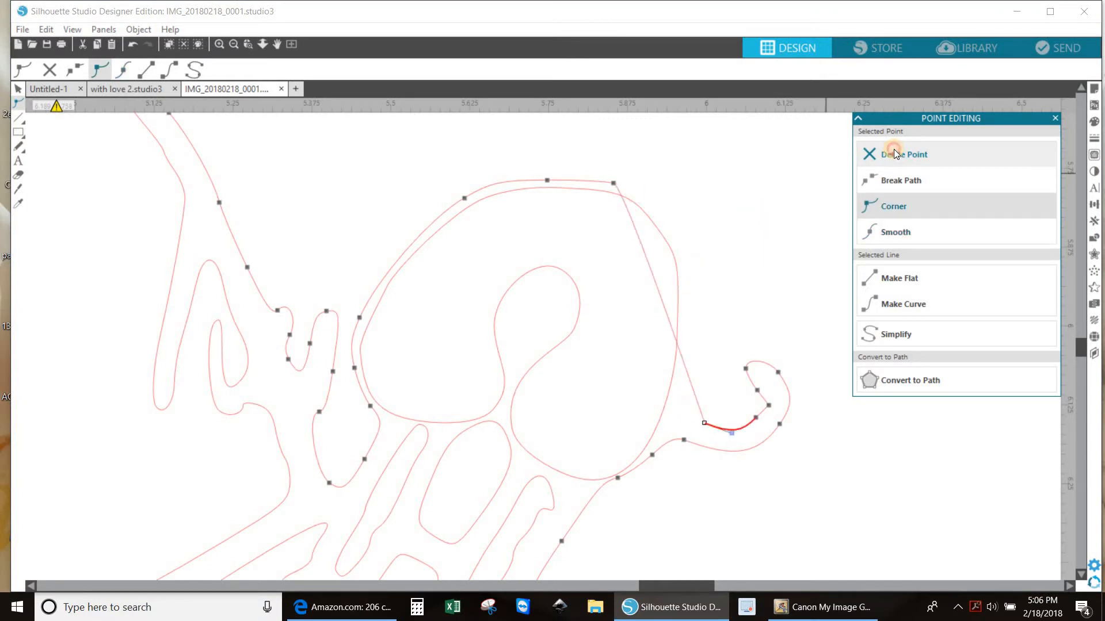
Delete the points of the lower hook on the outer outline, back to the point near the loop's lower-right edge.
click(893, 153)
click(893, 153)
click(894, 153)
click(893, 153)
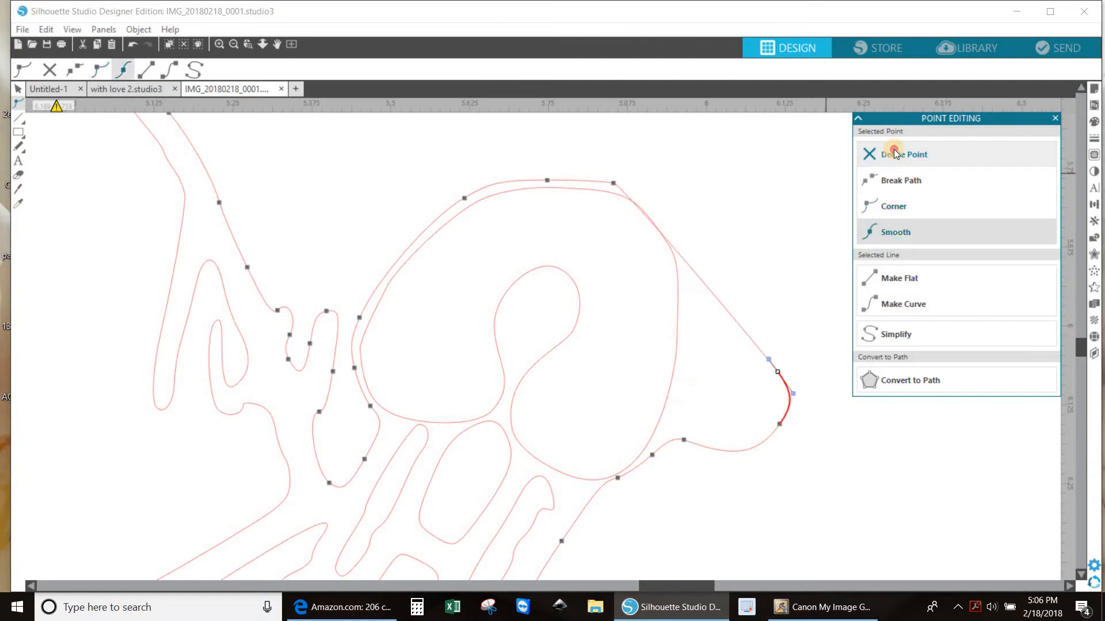
click(893, 153)
click(893, 153)
click(893, 153)
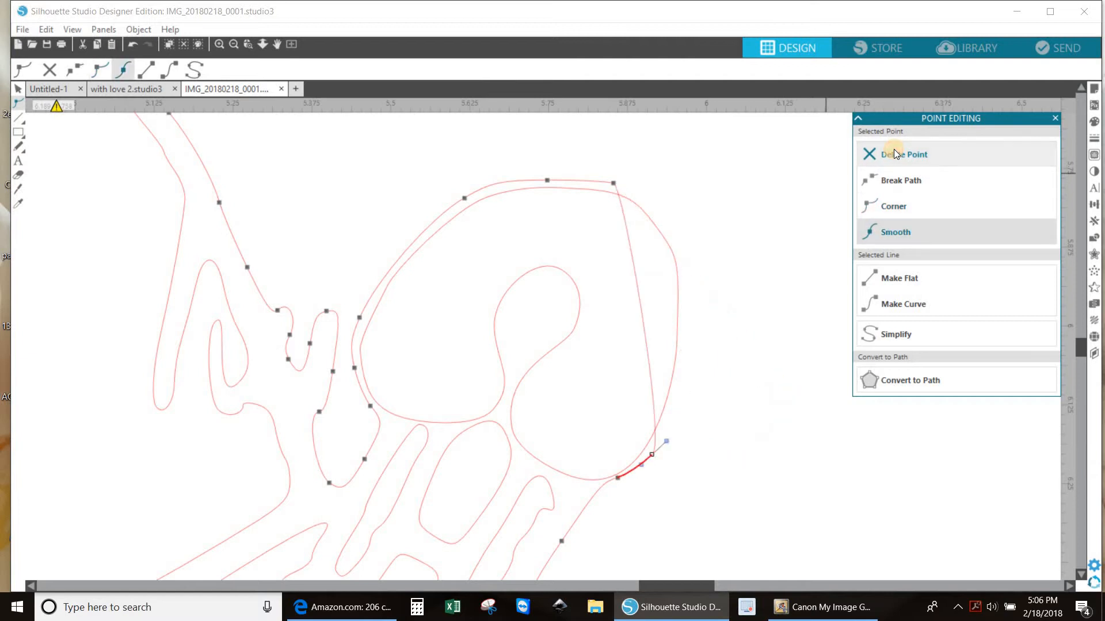
Add a point midway on the outer outline's new right segment, move it outside the inner outline, and lengthen its handles to curve the side.
click(643, 320)
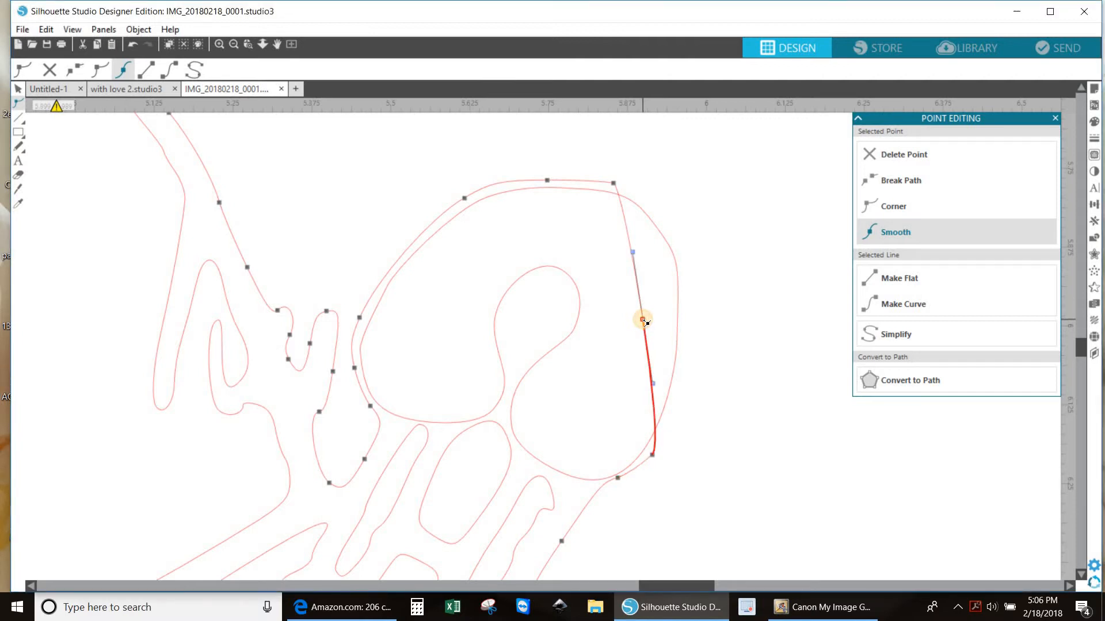
drag(644, 322, 688, 279)
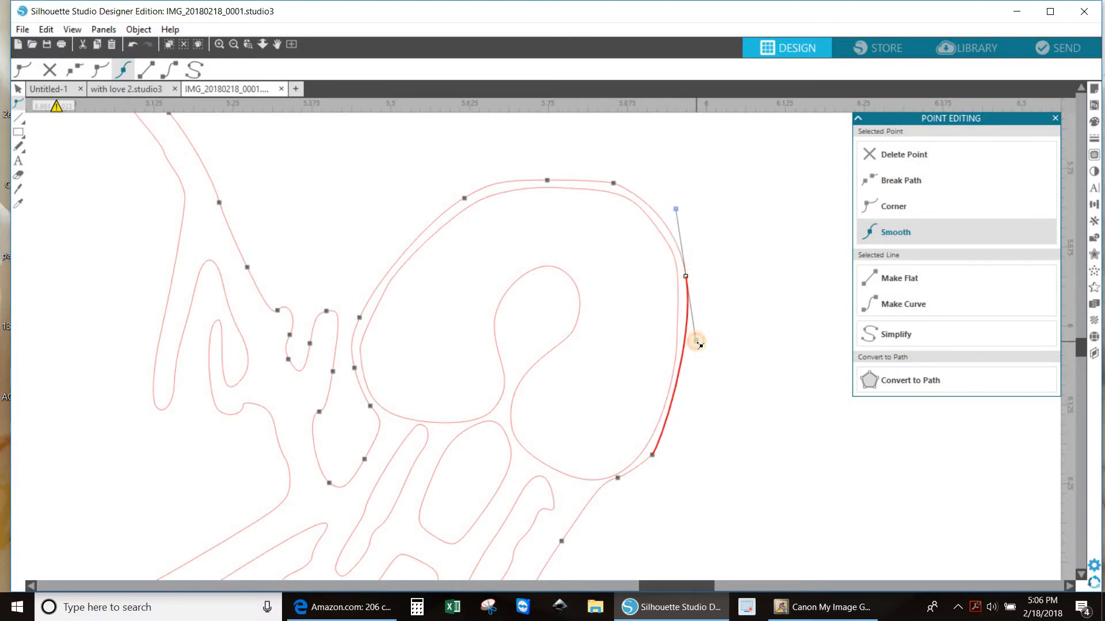
drag(700, 345, 701, 354)
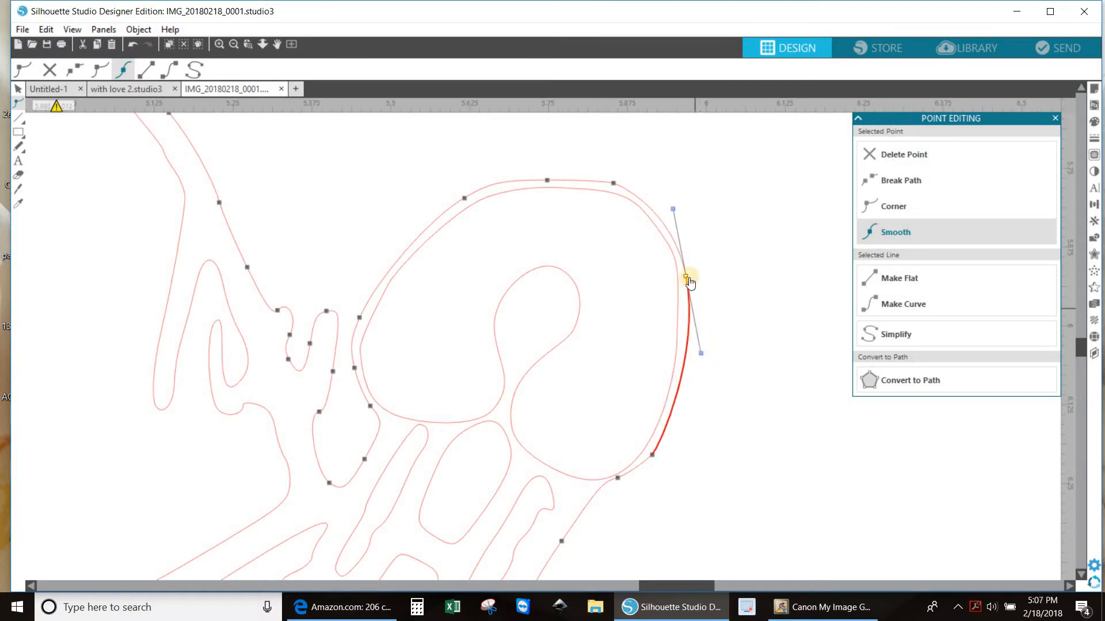
drag(689, 279, 687, 273)
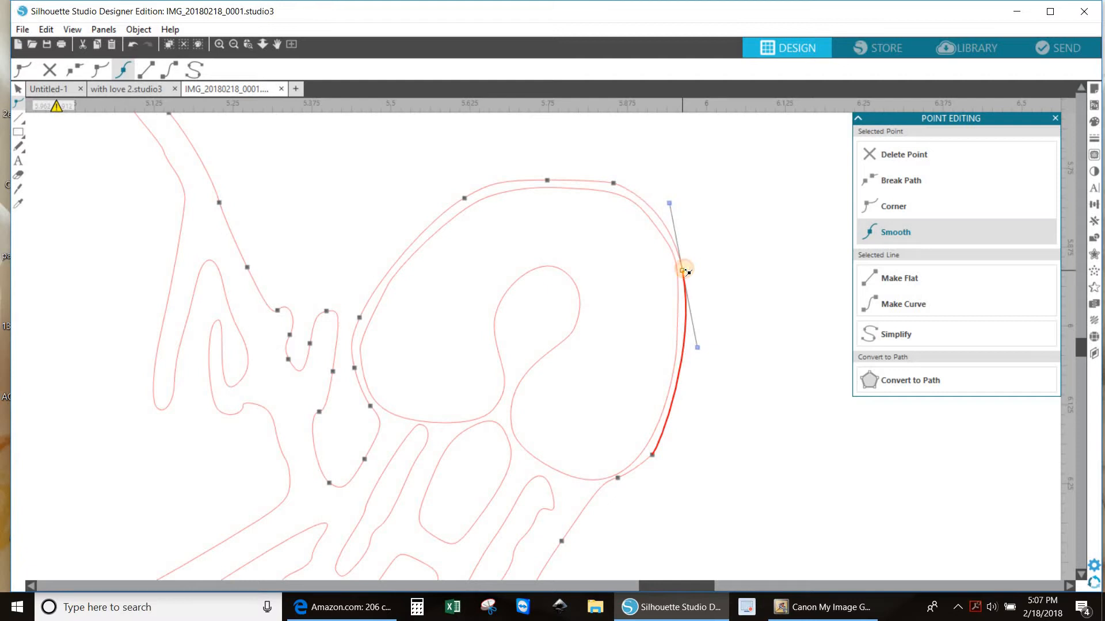
Move the outer outline's top point slightly up and right to widen the gap to the inner outline, and finish point editing.
click(619, 183)
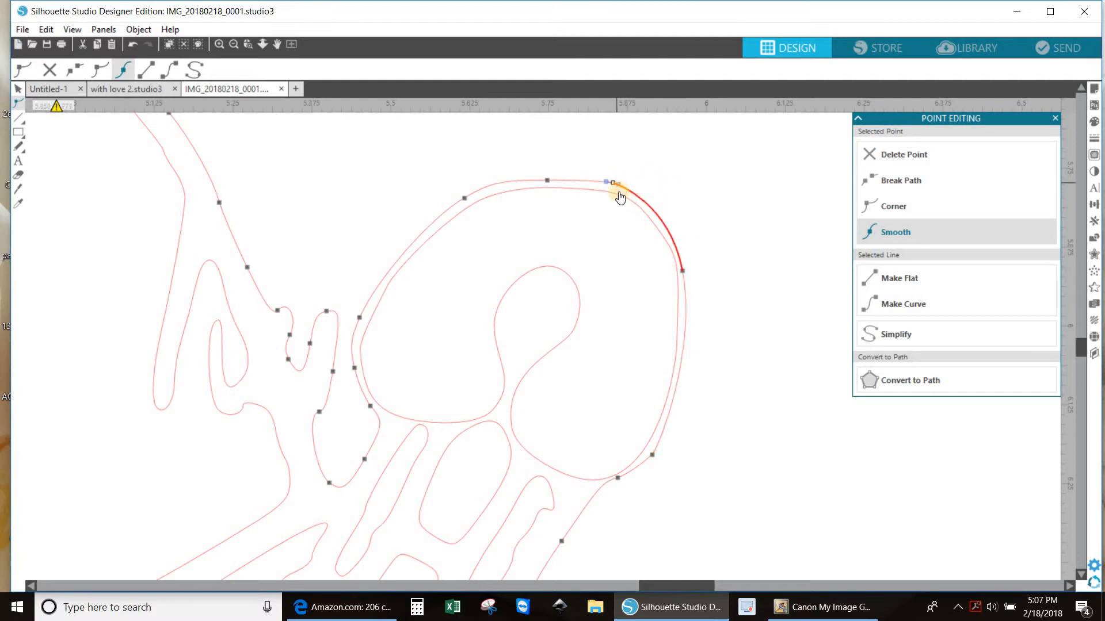
click(548, 181)
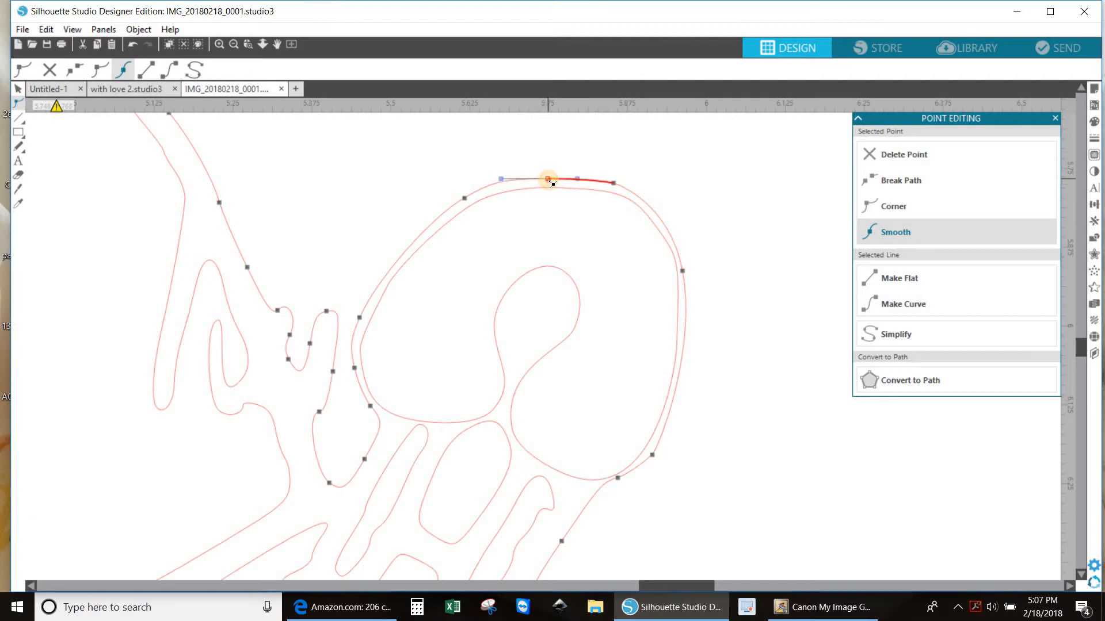
drag(550, 181, 552, 178)
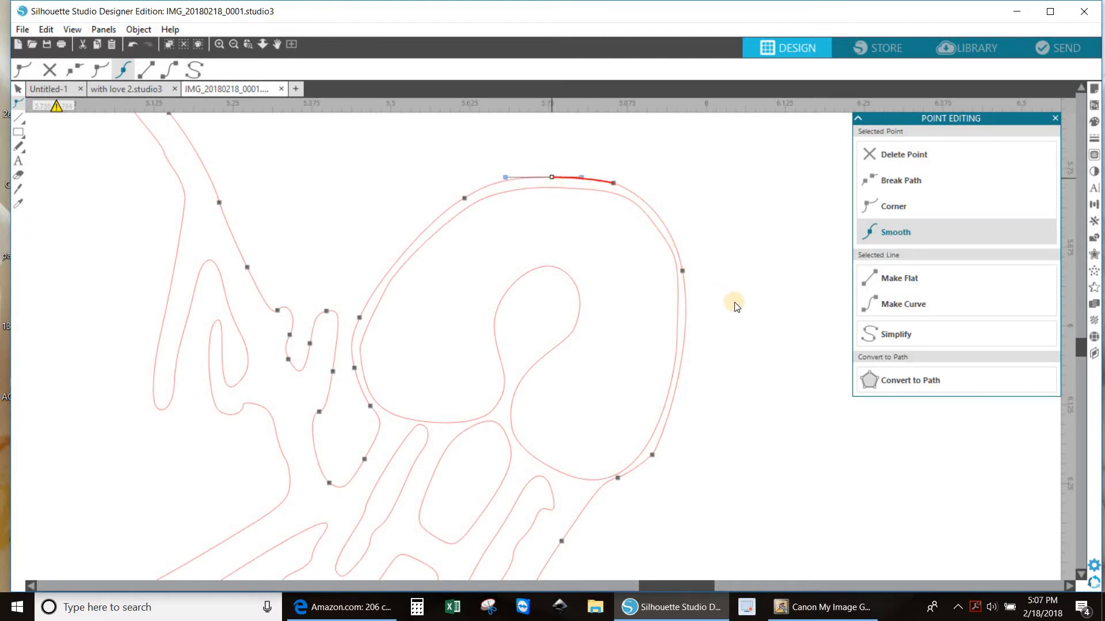
click(727, 412)
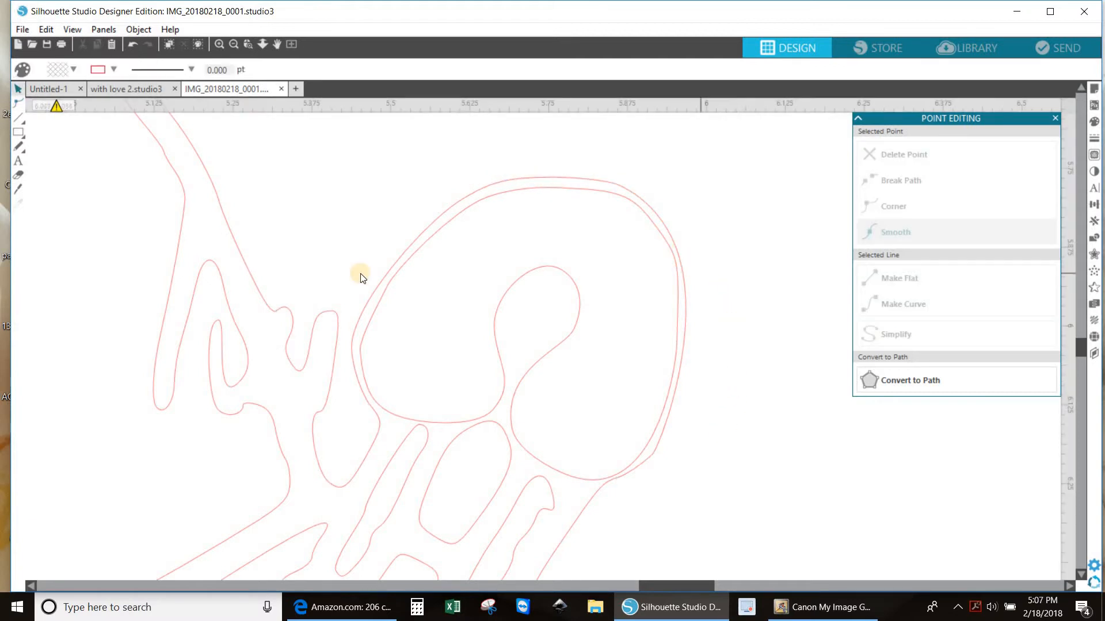
Move the outer outline's junction point at the loop's bottom down and left, adjust the neighbouring point's handle, and finish point editing.
click(637, 470)
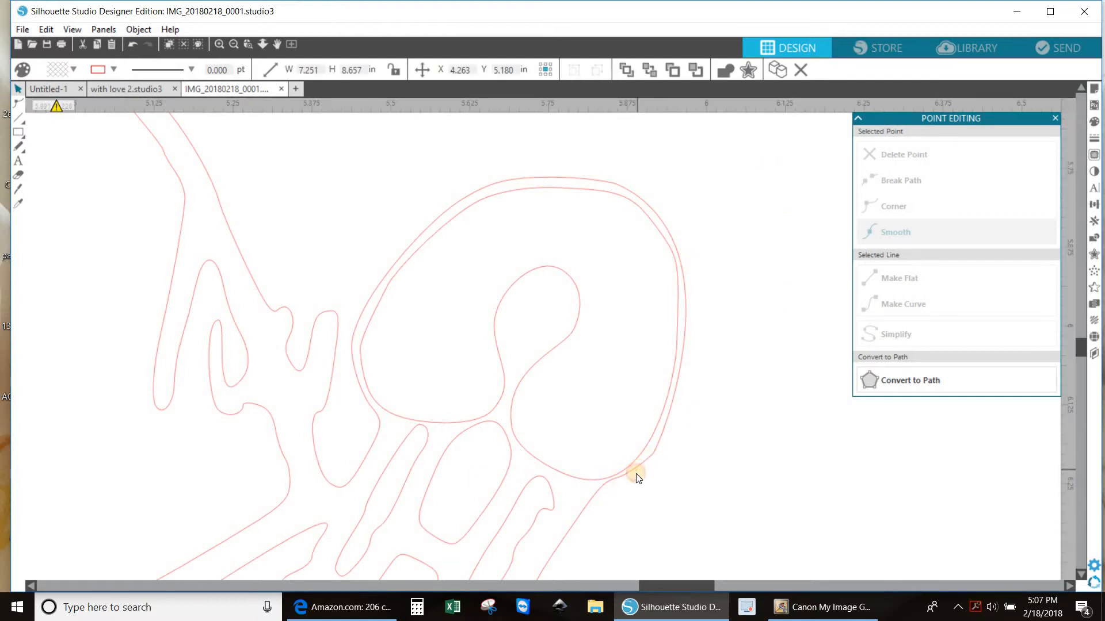
click(619, 485)
click(619, 481)
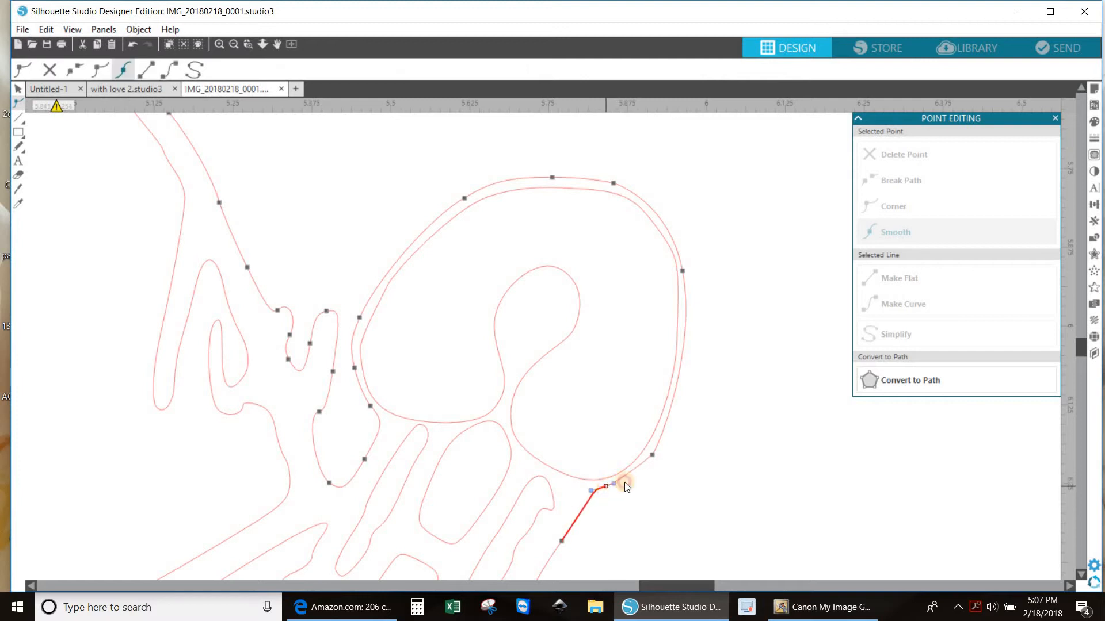
click(653, 458)
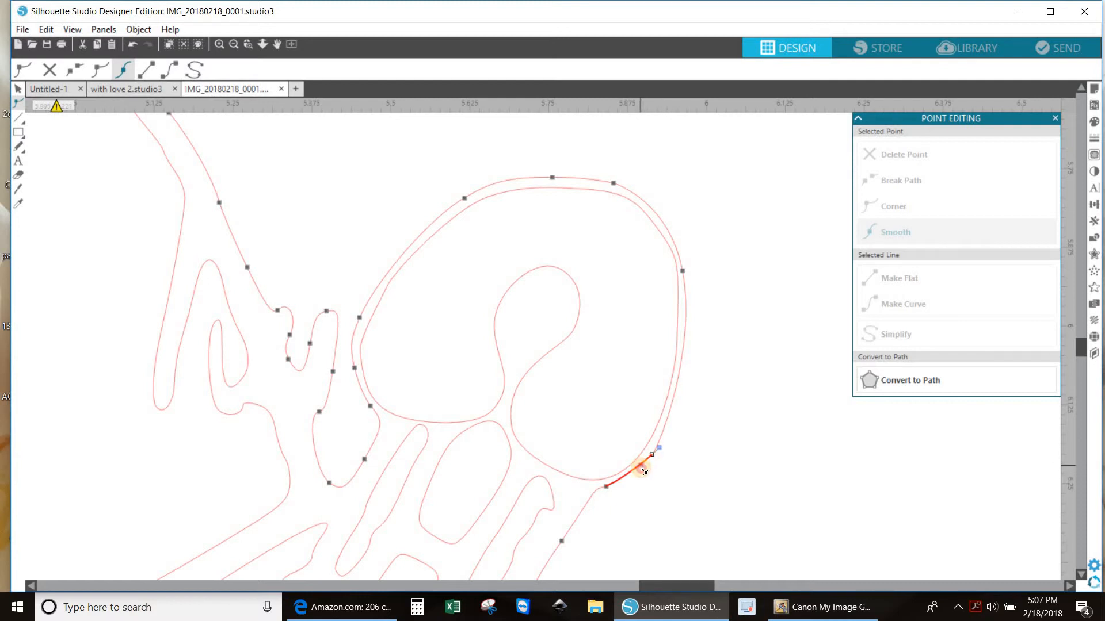
drag(645, 472, 644, 475)
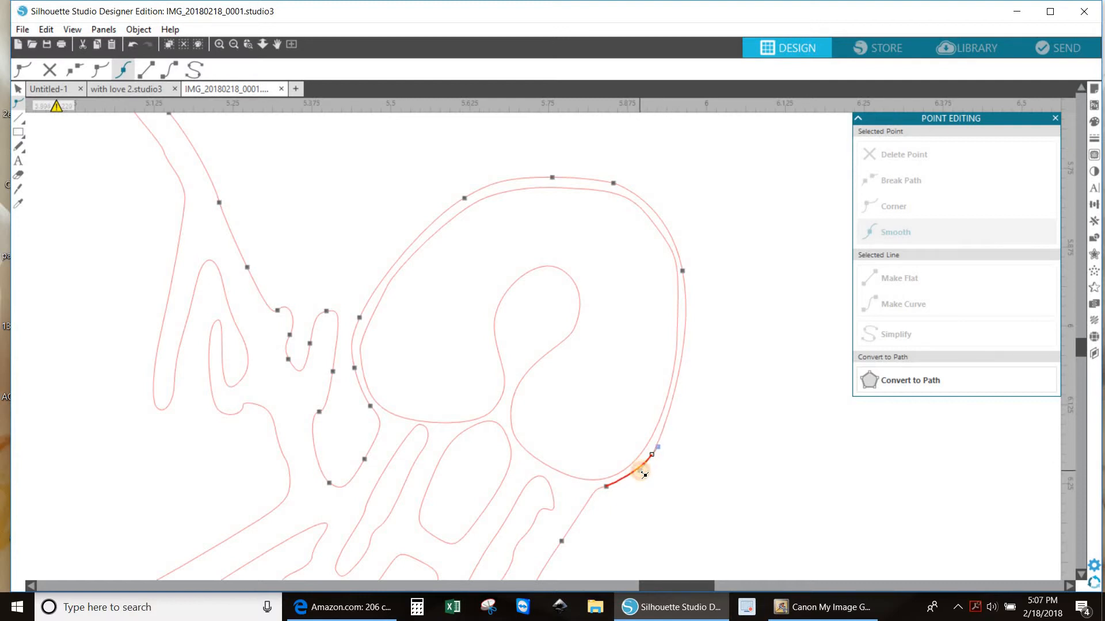
click(672, 510)
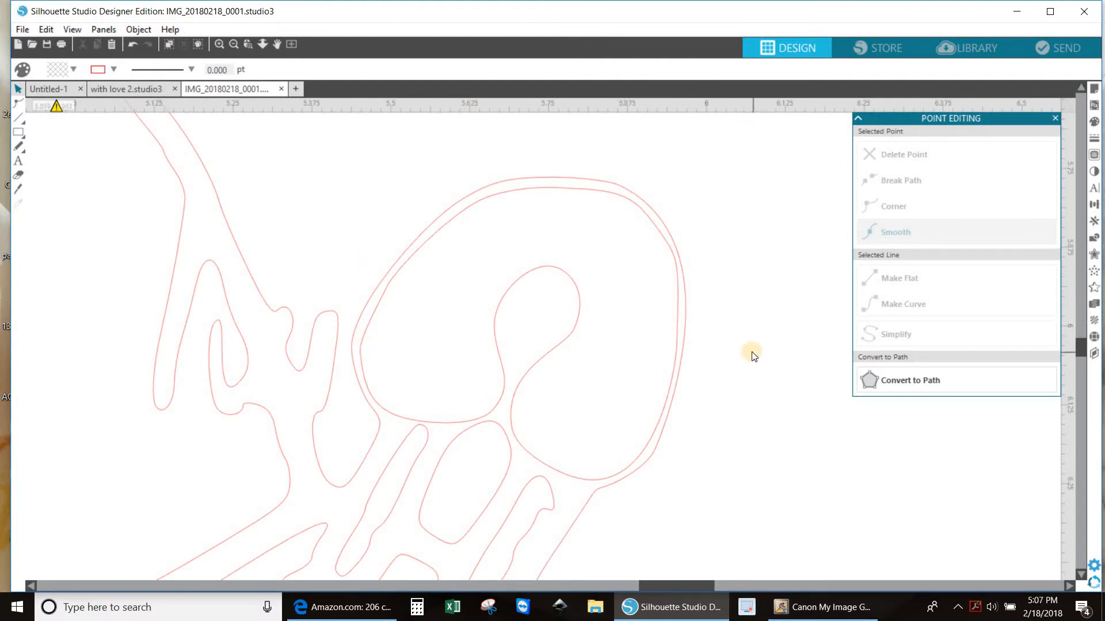
Straighten the right edge of the narrow bar below the loop by deleting its intermediate points up to the top-right point.
scroll(751, 353, down, 1)
scroll(751, 353, down, 4)
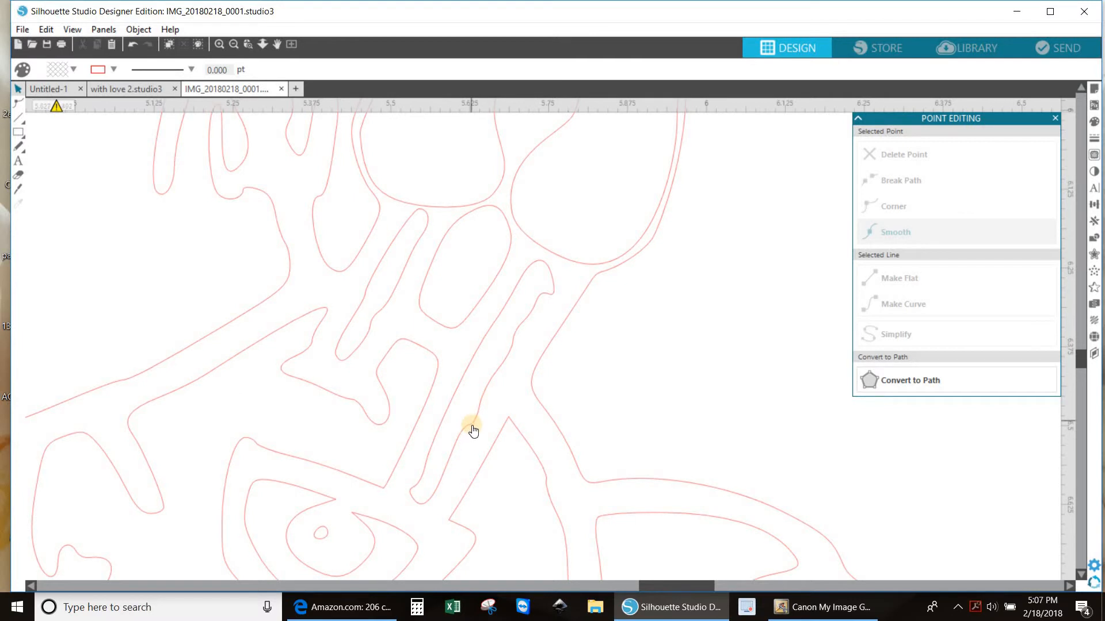
click(473, 429)
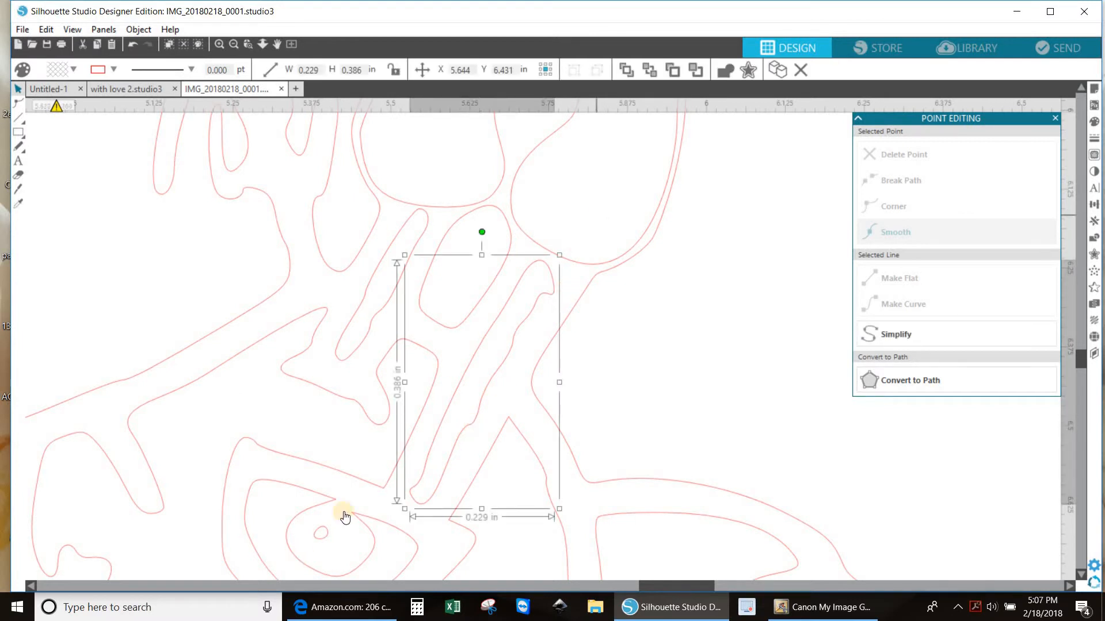
double_click(512, 364)
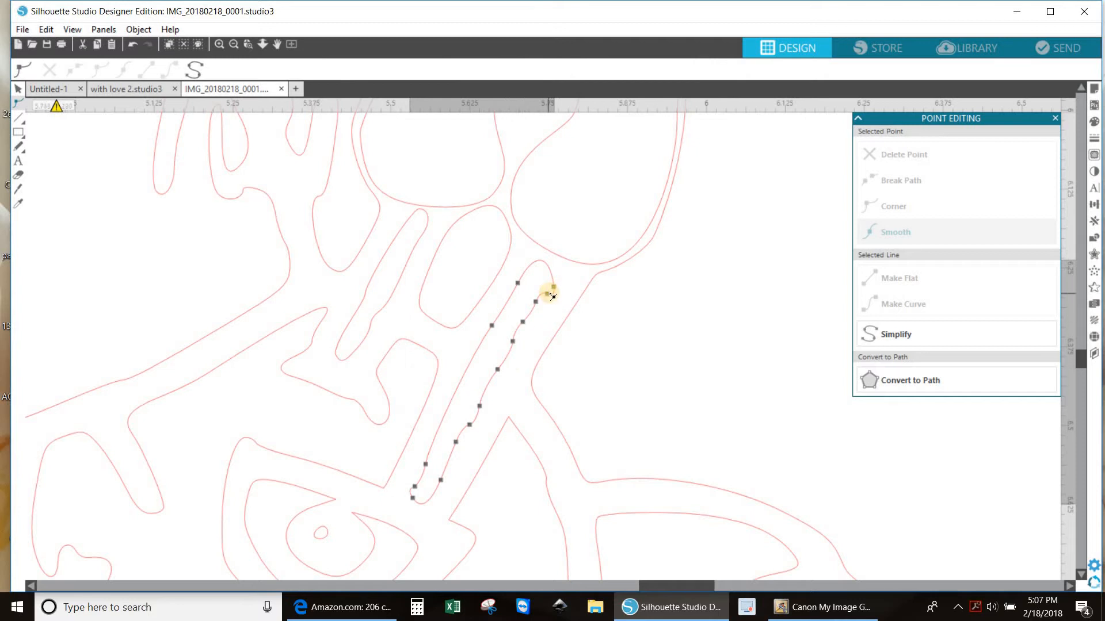
click(551, 294)
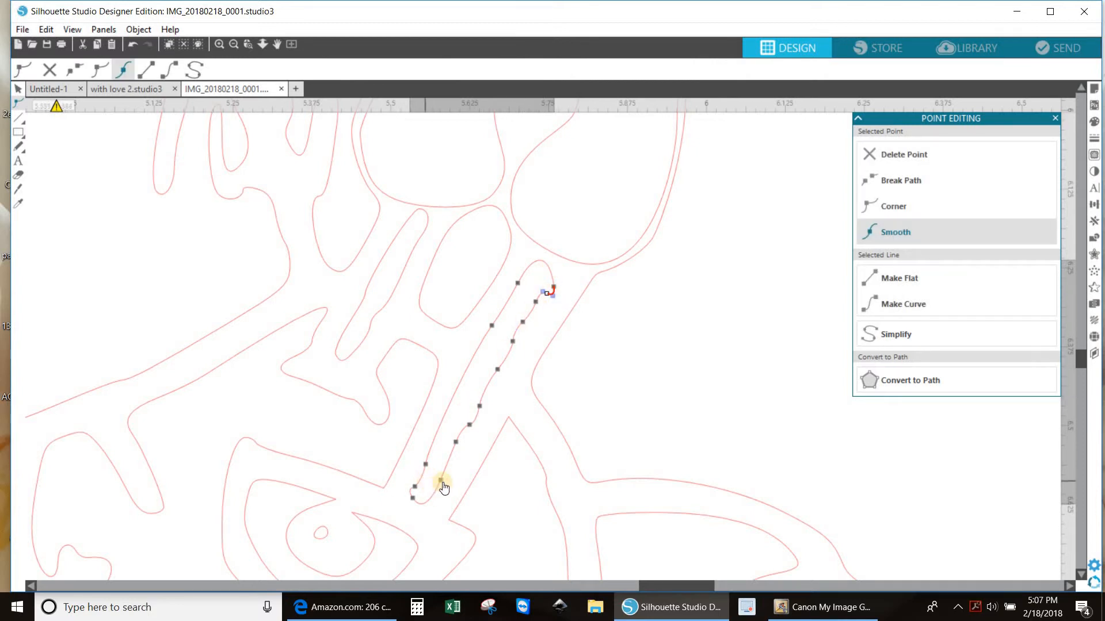
click(456, 442)
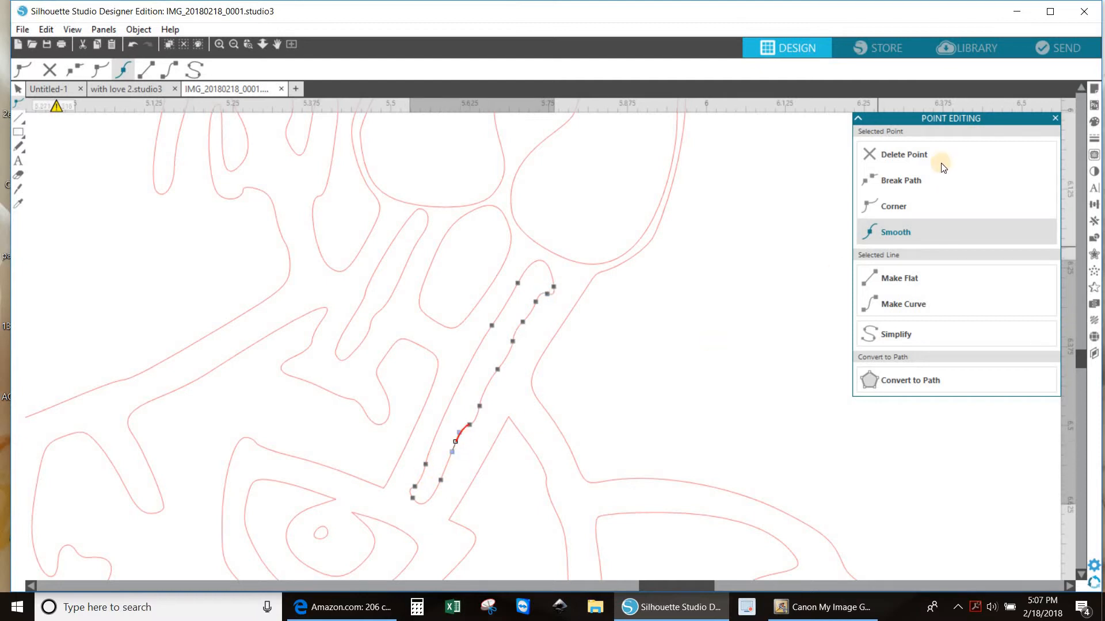
click(914, 154)
click(914, 154)
click(914, 154)
click(914, 154)
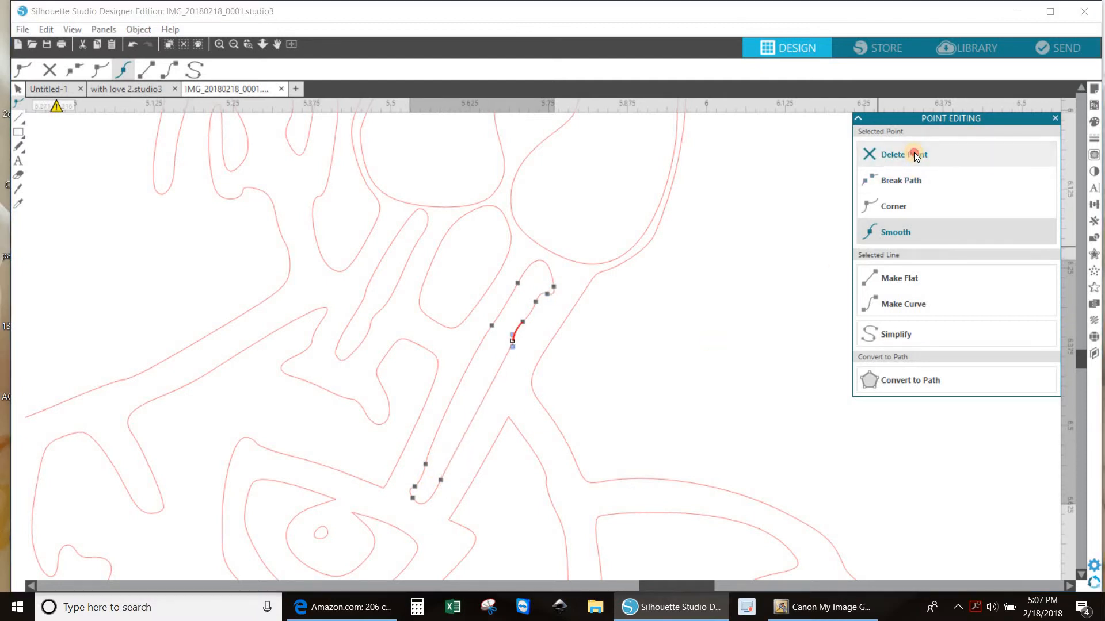
click(914, 154)
click(913, 154)
click(914, 154)
click(915, 155)
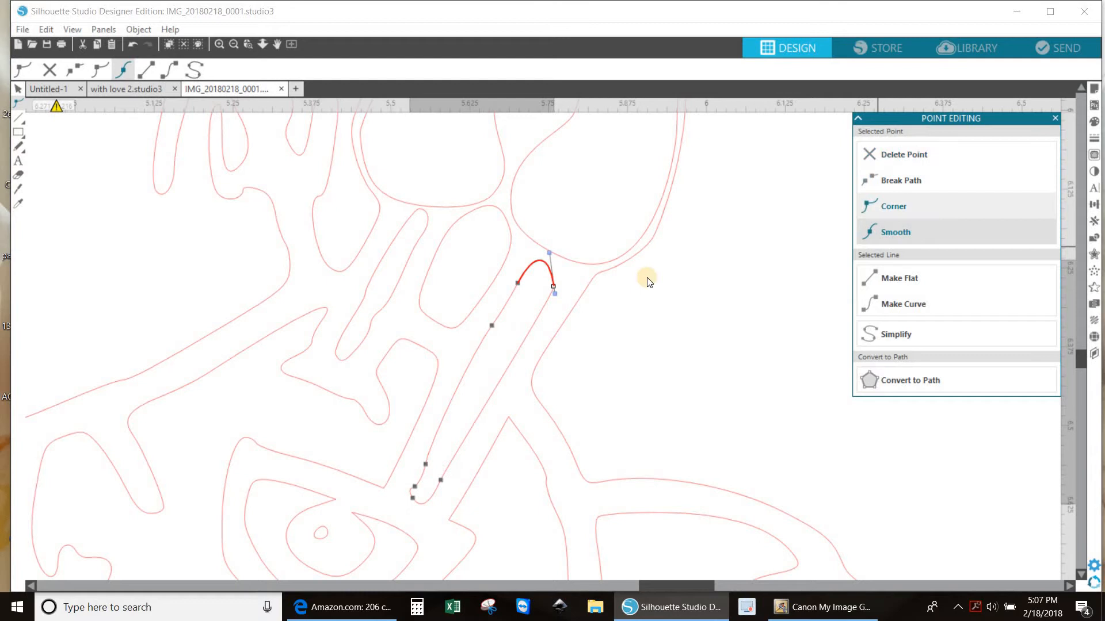
Move the bar's top-right point outward and adjust its upper handle and the top-left point to round the top end.
click(555, 289)
drag(556, 288, 556, 265)
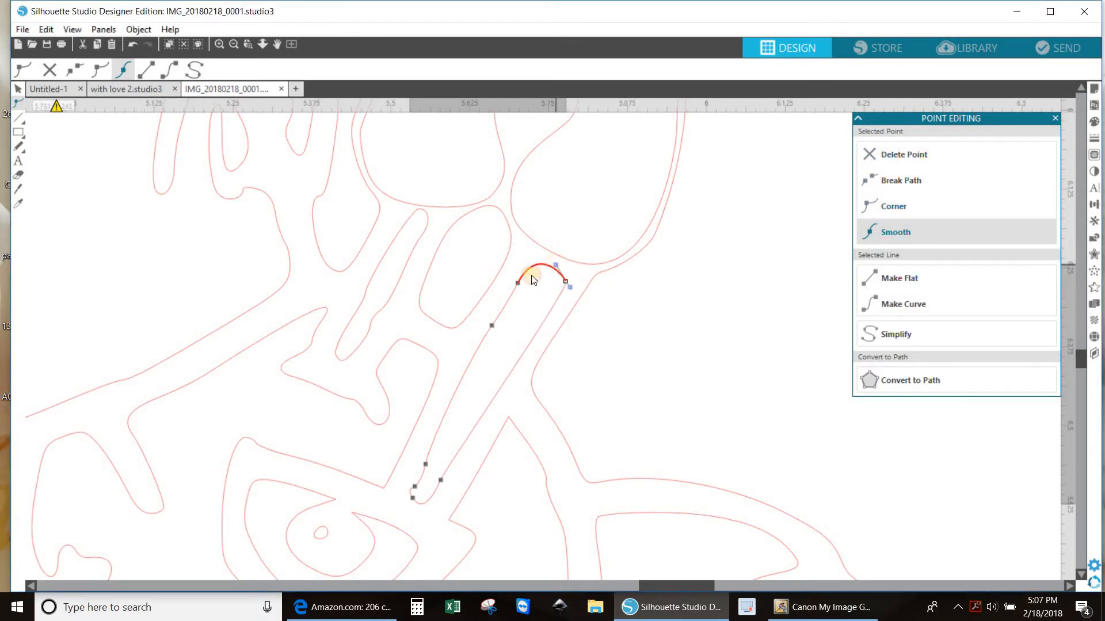
click(521, 281)
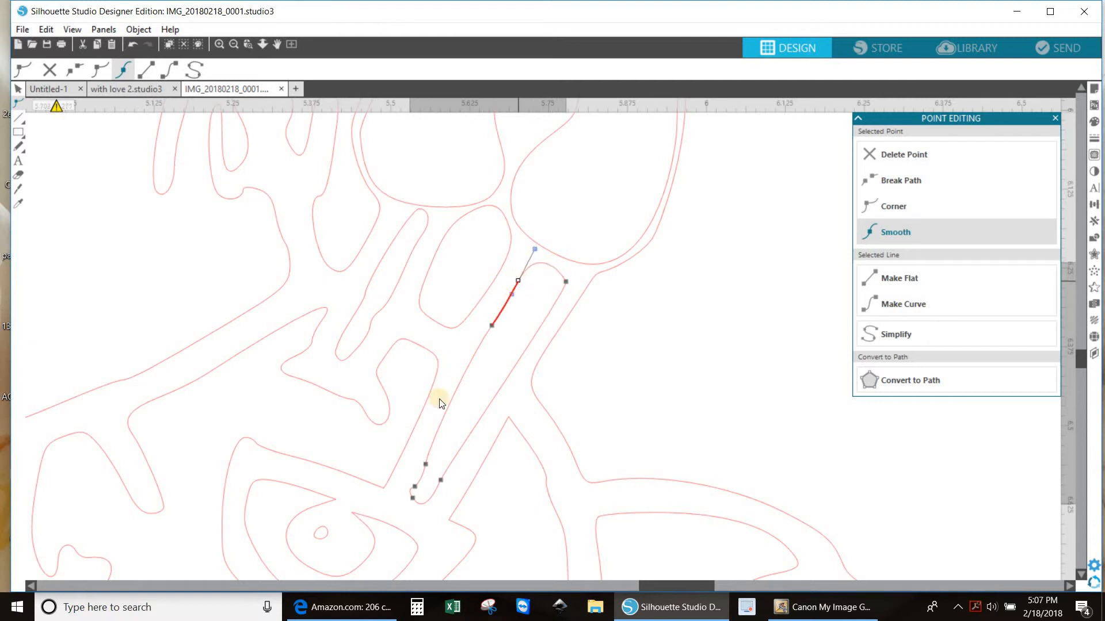
Move the two points at the bar's lower-left end outward, and delete the upper one to straighten the left edge.
drag(425, 464, 406, 488)
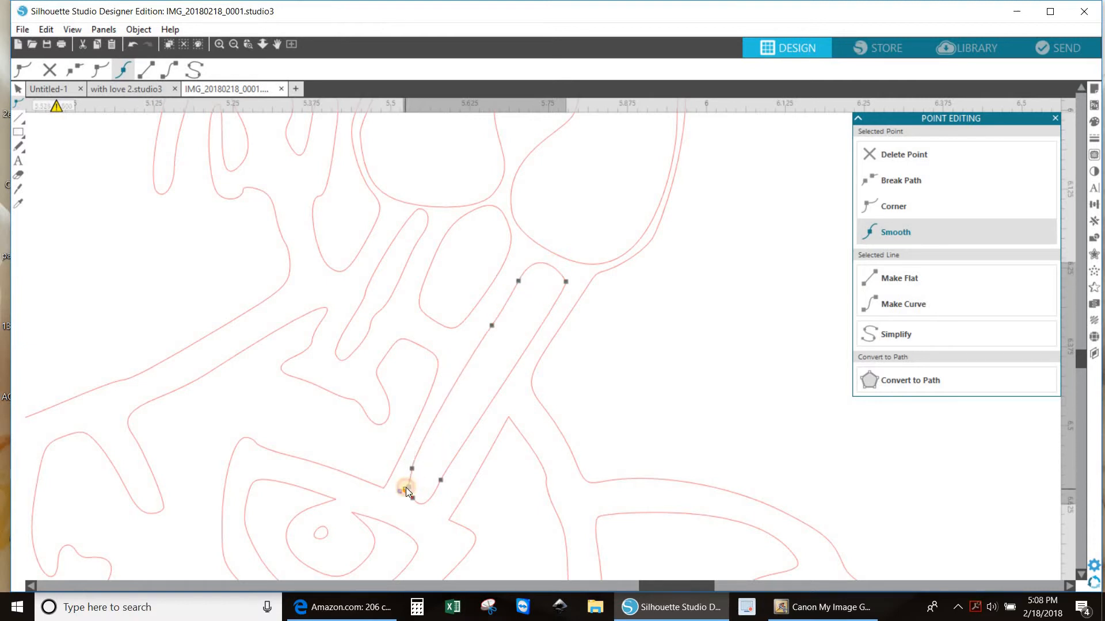
click(900, 226)
click(411, 469)
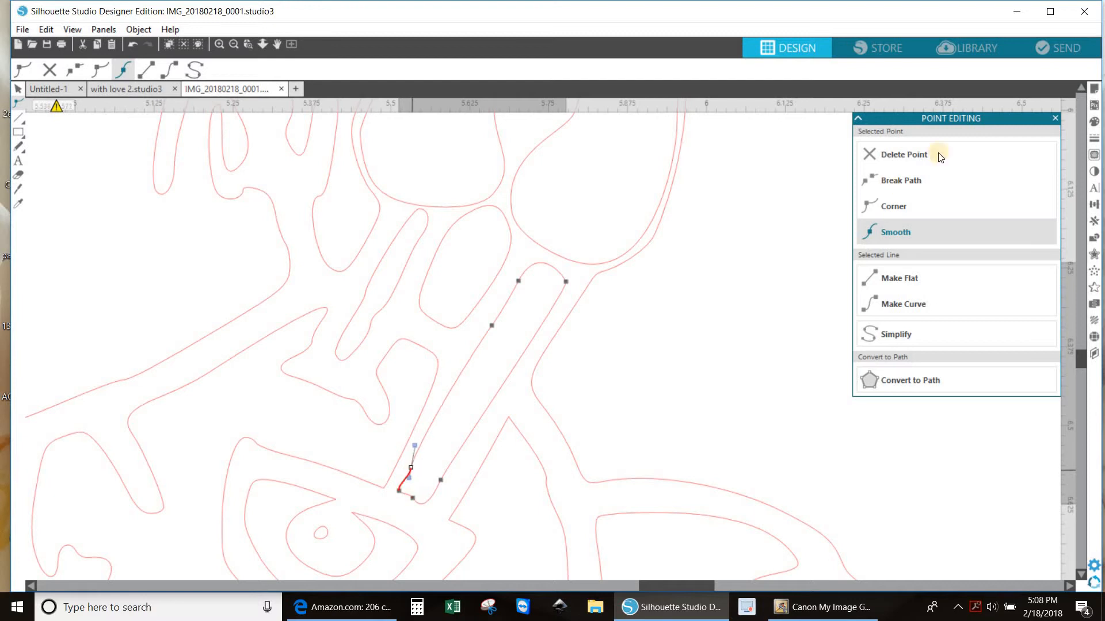
click(933, 154)
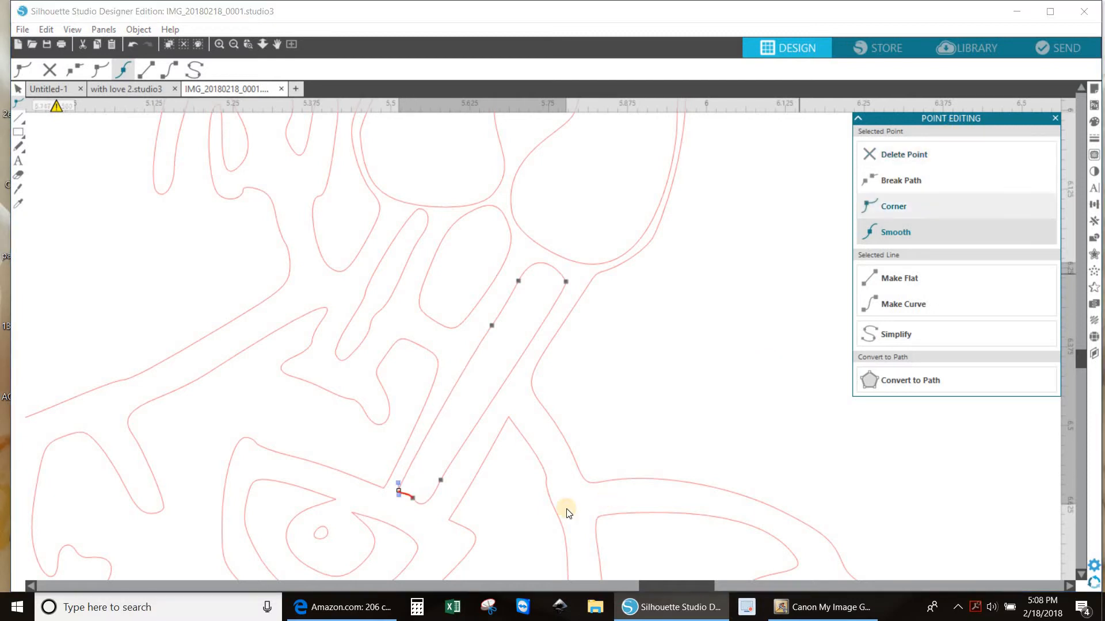
Square off the long bar's lower end by moving its lower-right point outward and the bottom point toward that corner, and finish point editing.
click(447, 485)
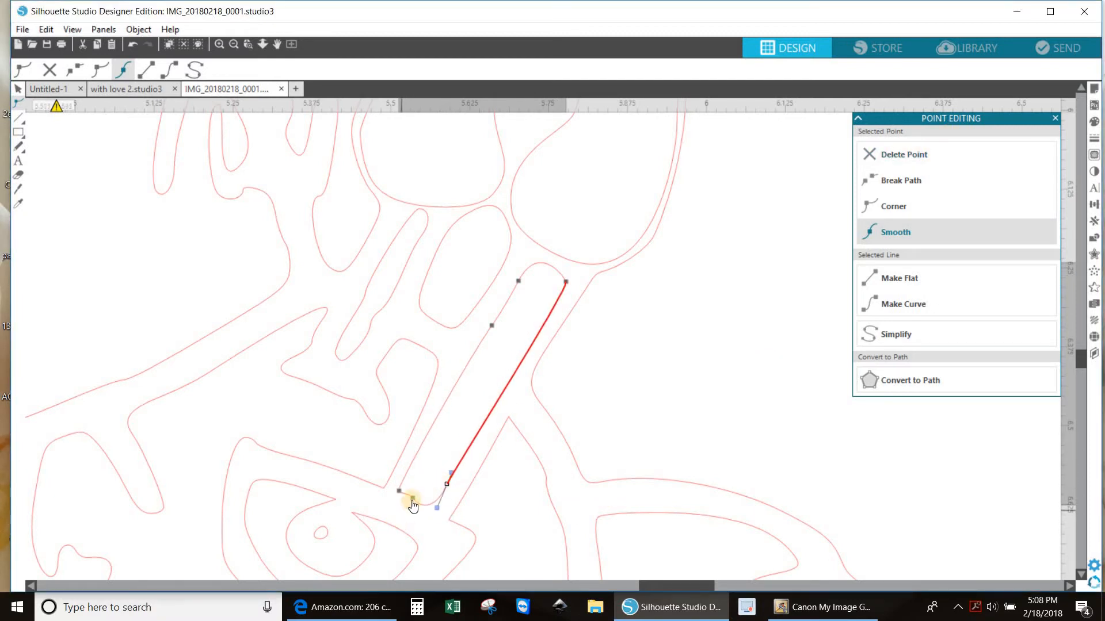
drag(412, 500, 438, 514)
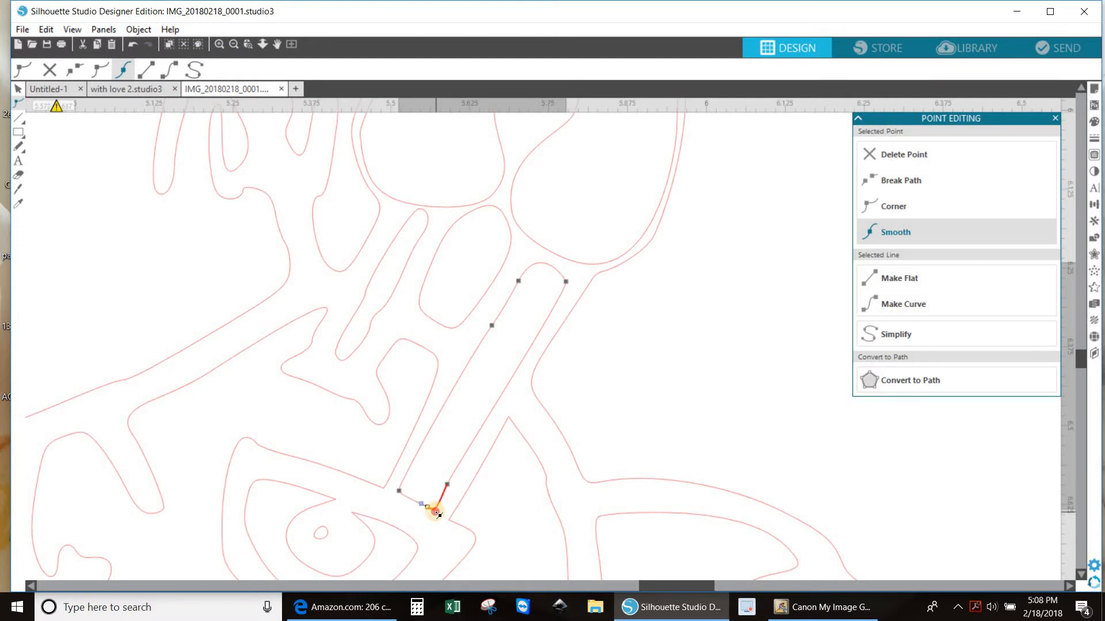
click(680, 395)
Extend the shorter bar's lower end by moving its bottom points outward, and delete the intermediate points along its right edge to straighten it.
scroll(688, 329, up, 1)
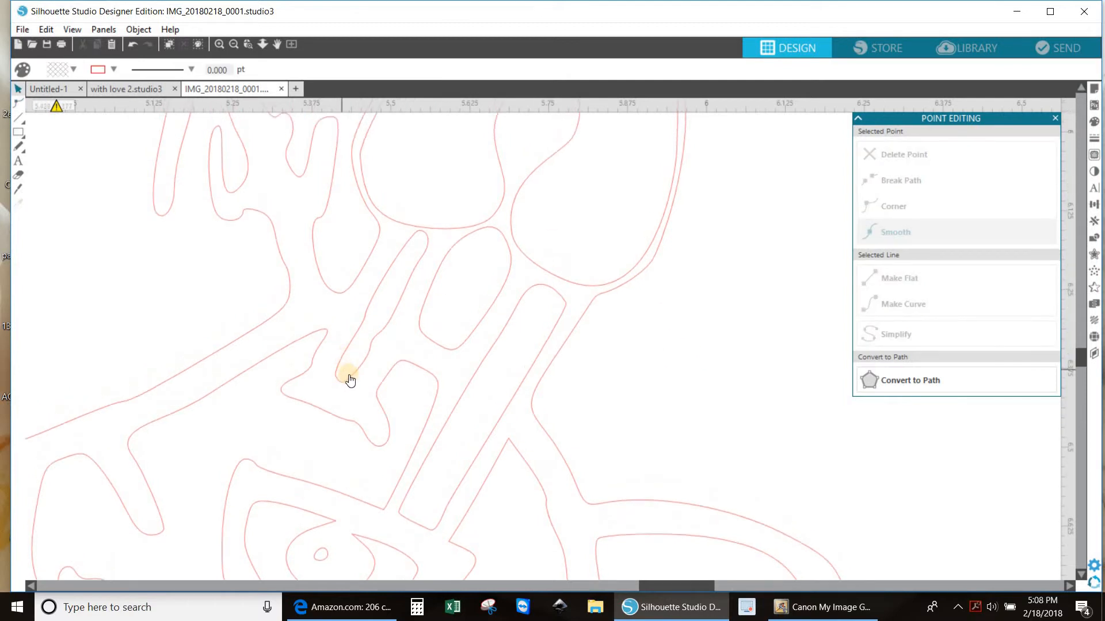
double_click(348, 377)
drag(338, 376, 343, 409)
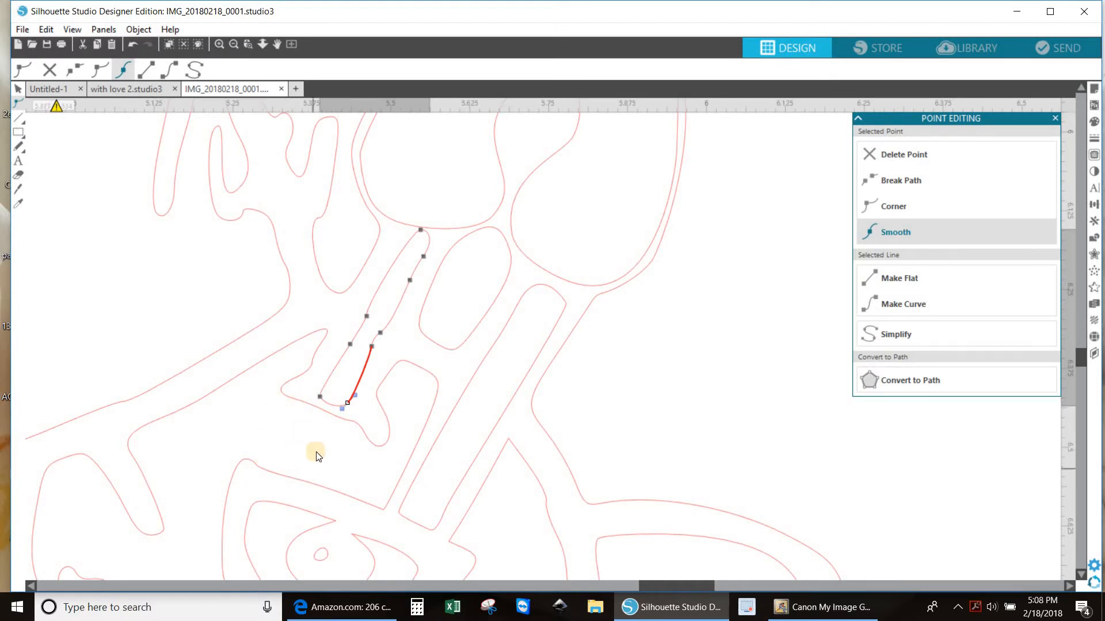
click(372, 349)
click(914, 153)
click(913, 153)
click(914, 153)
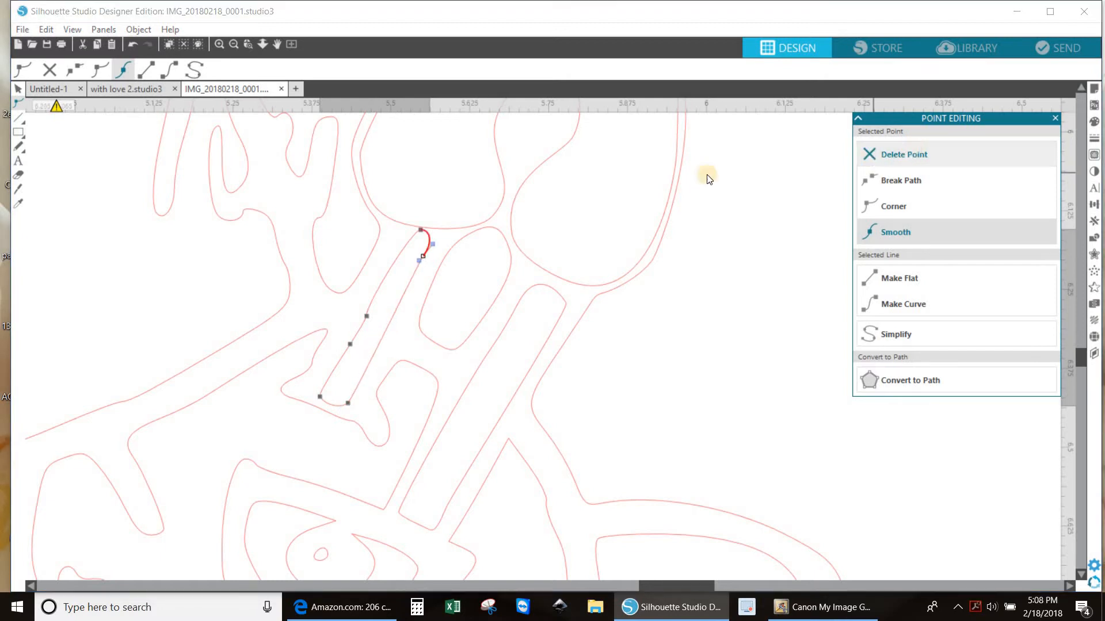
Widen the shorter bar's top end by moving its top-left point left and its top-right point slightly outward.
click(433, 236)
drag(419, 234, 400, 233)
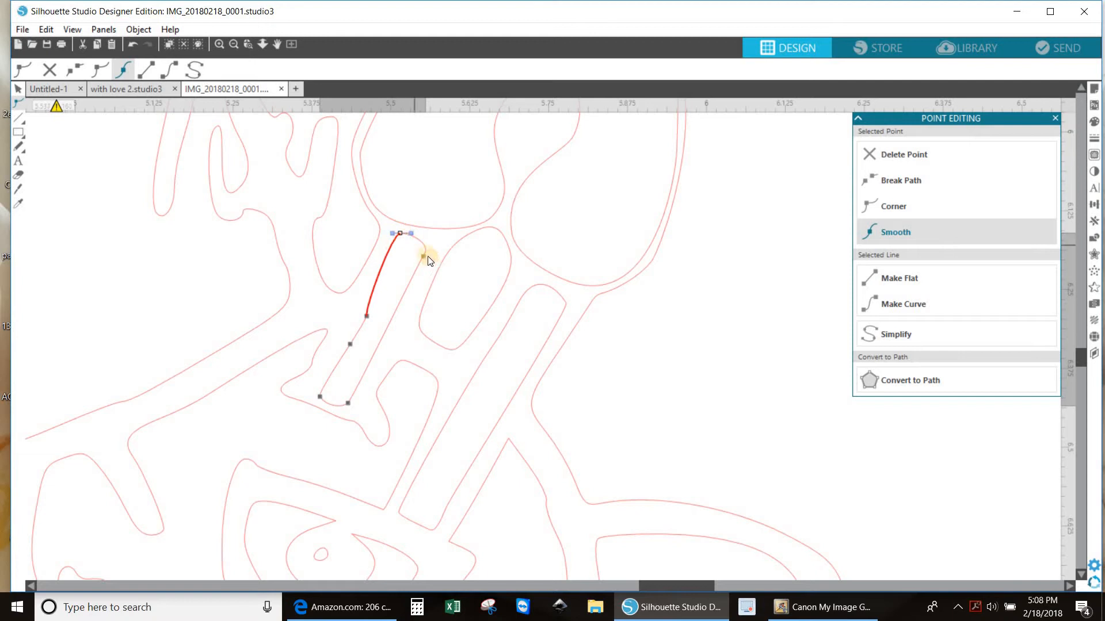
click(427, 258)
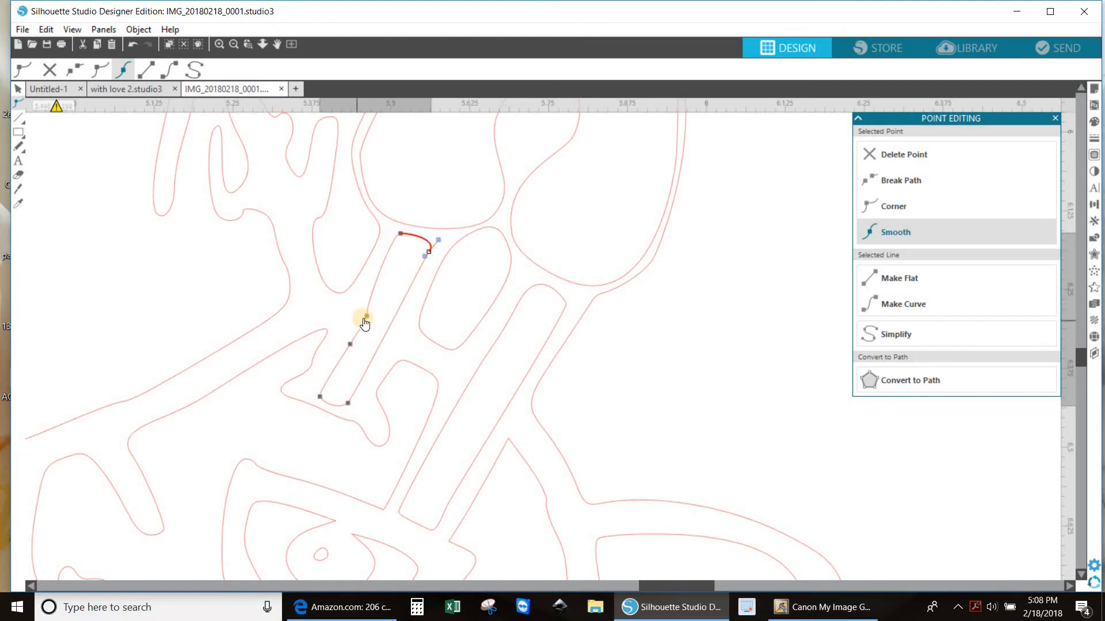
Shift the shorter bar's left-edge and bottom points outward, delete the intermediate left-edge points to straighten that side, and finish point editing.
drag(366, 316, 338, 345)
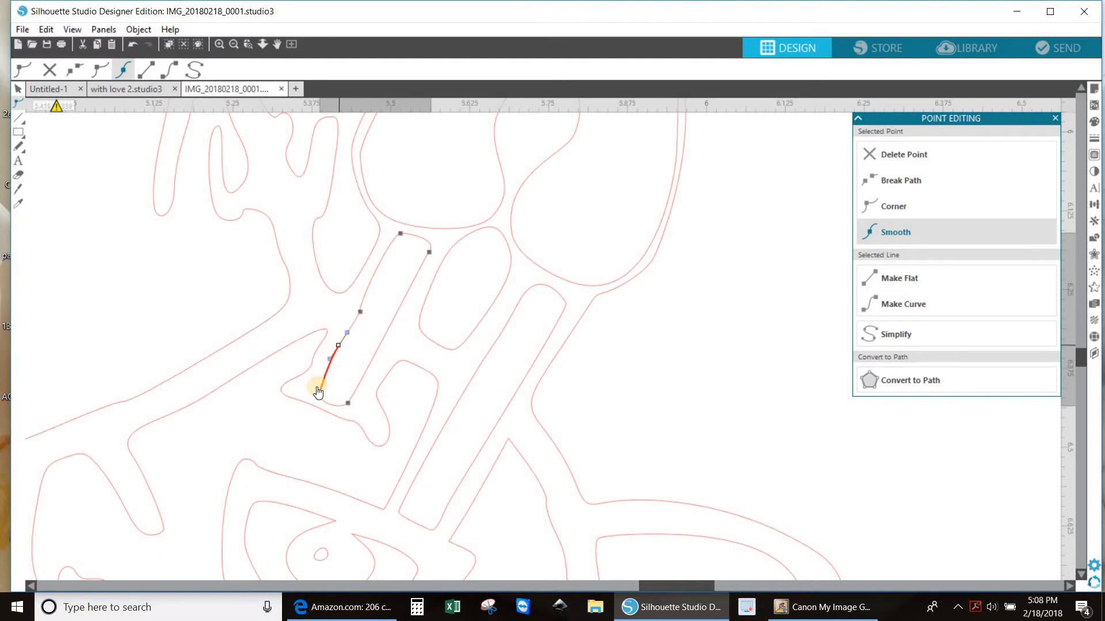
drag(321, 397, 317, 390)
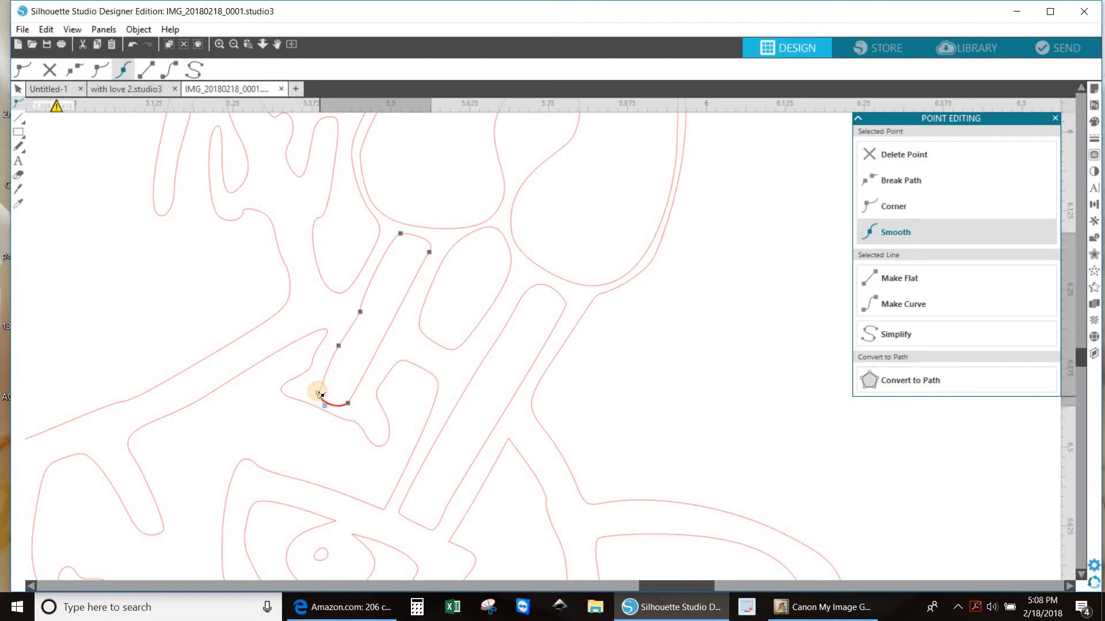
click(349, 404)
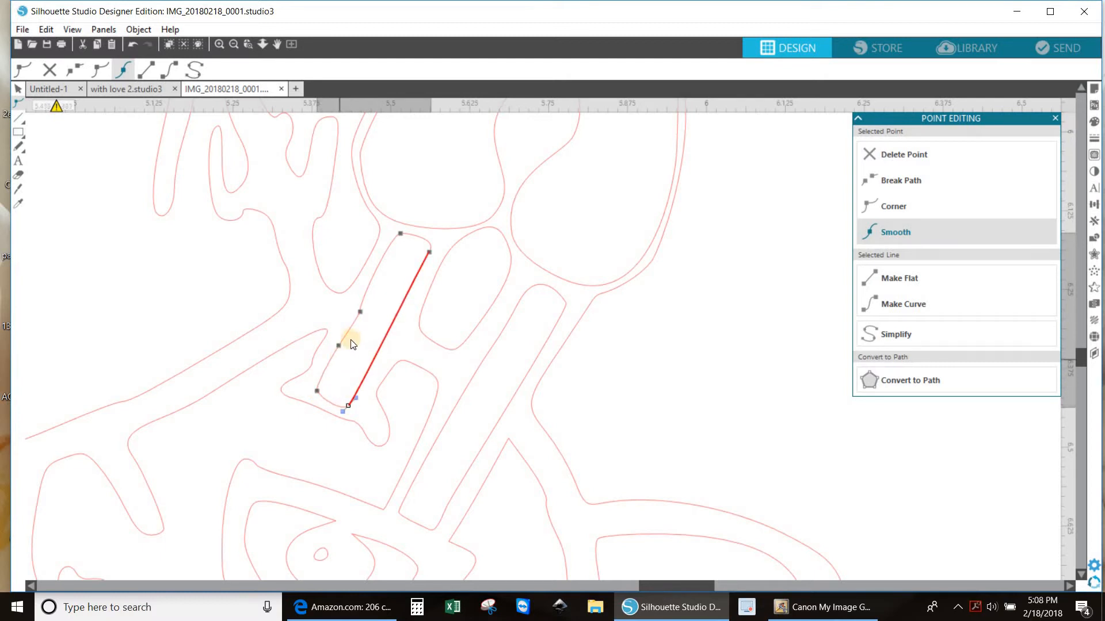
click(361, 314)
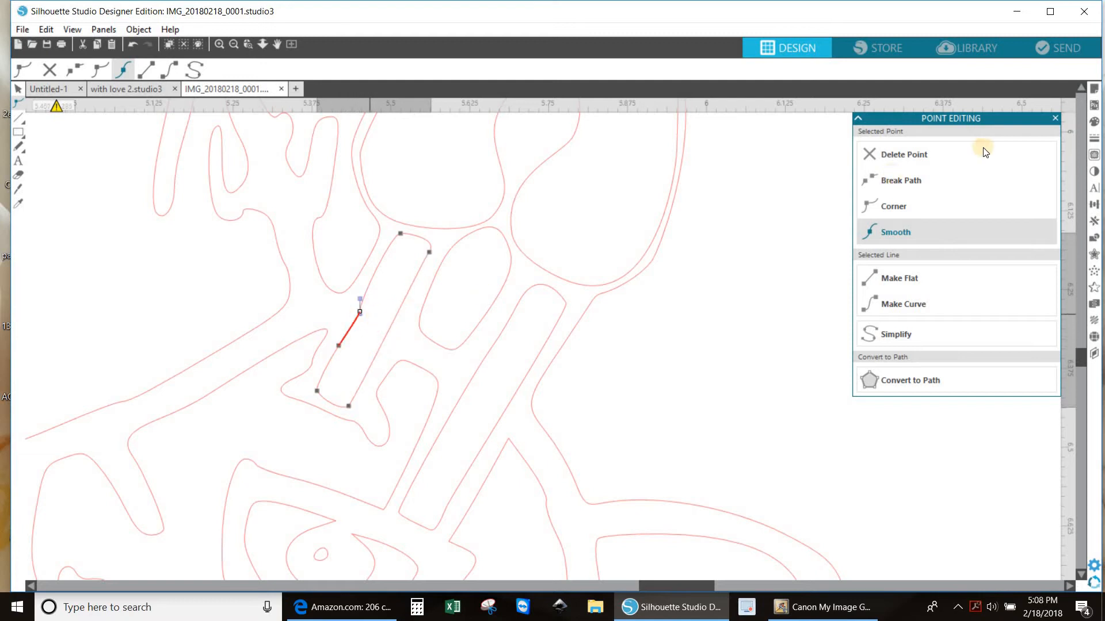
click(931, 149)
click(723, 348)
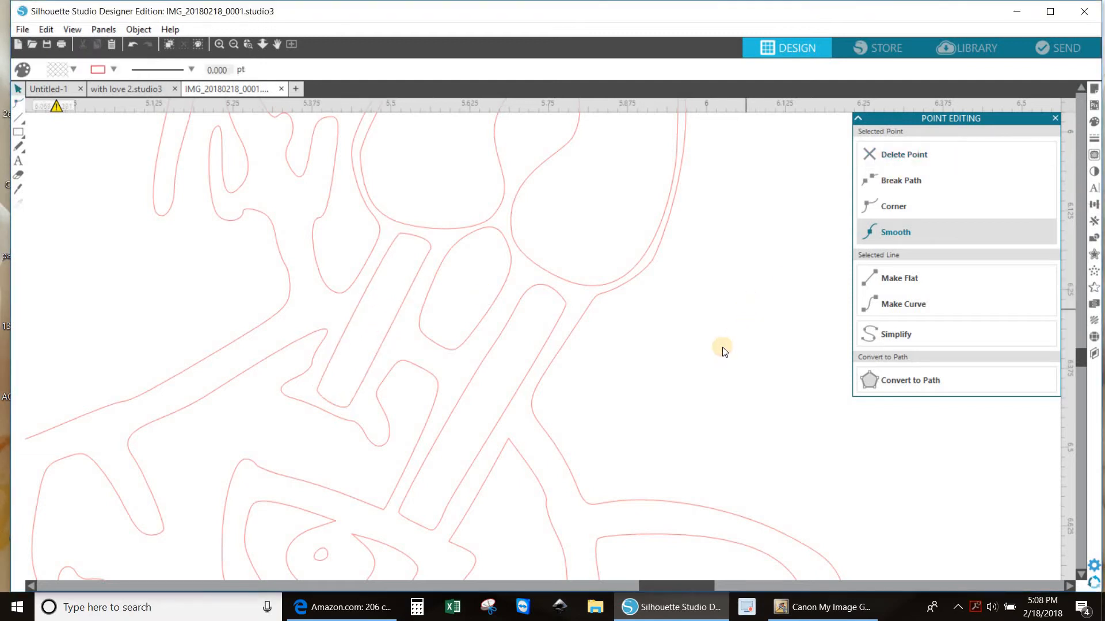
Fill the safety pin's curved loop shape with pale mint green.
scroll(598, 338, up, 1)
click(597, 327)
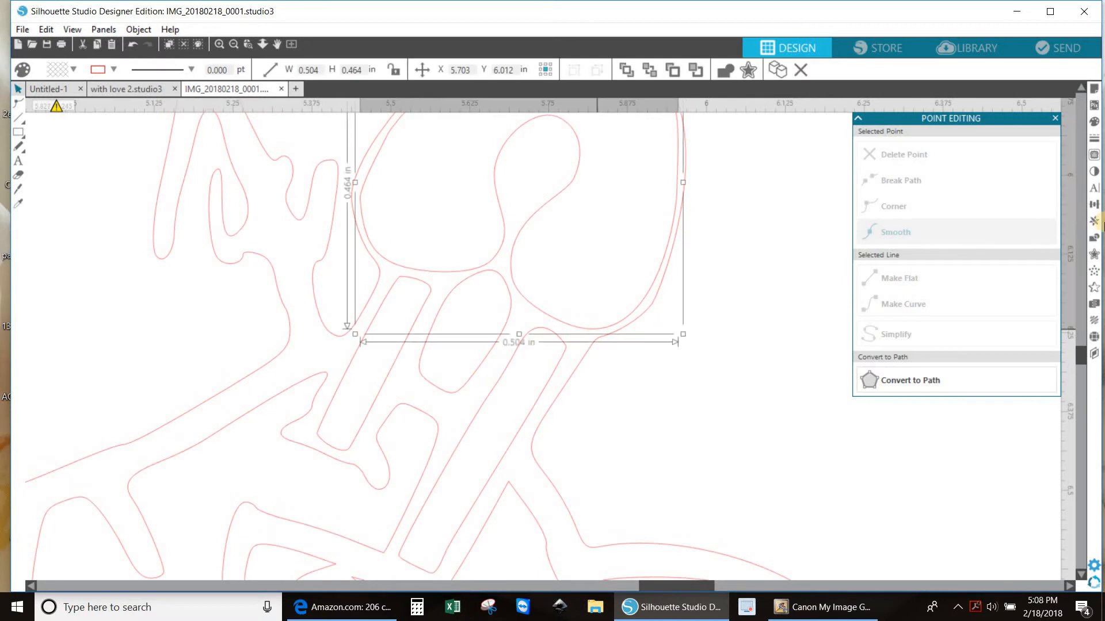
click(1093, 123)
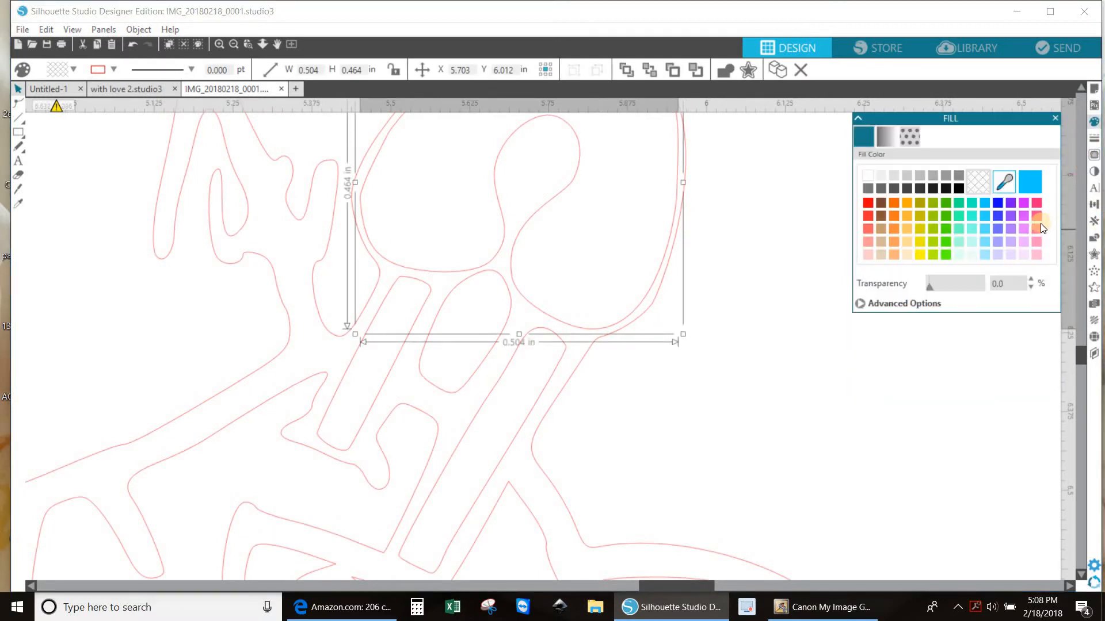
click(973, 254)
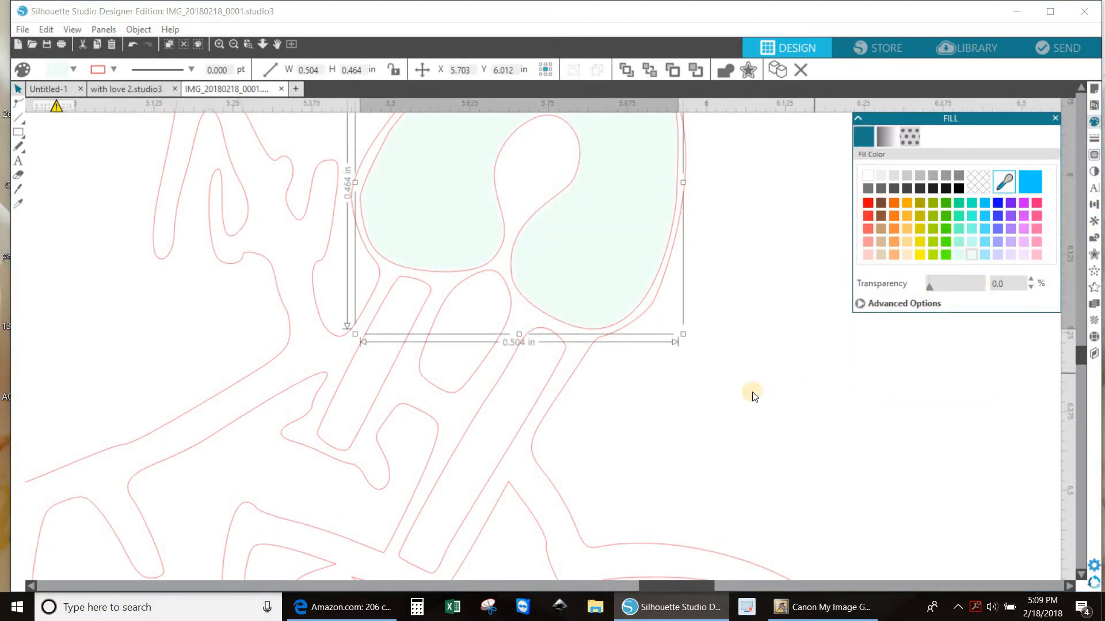
Fill both narrow bars of the safety pin with the lightest gray and deselect them.
scroll(618, 417, down, 1)
click(506, 412)
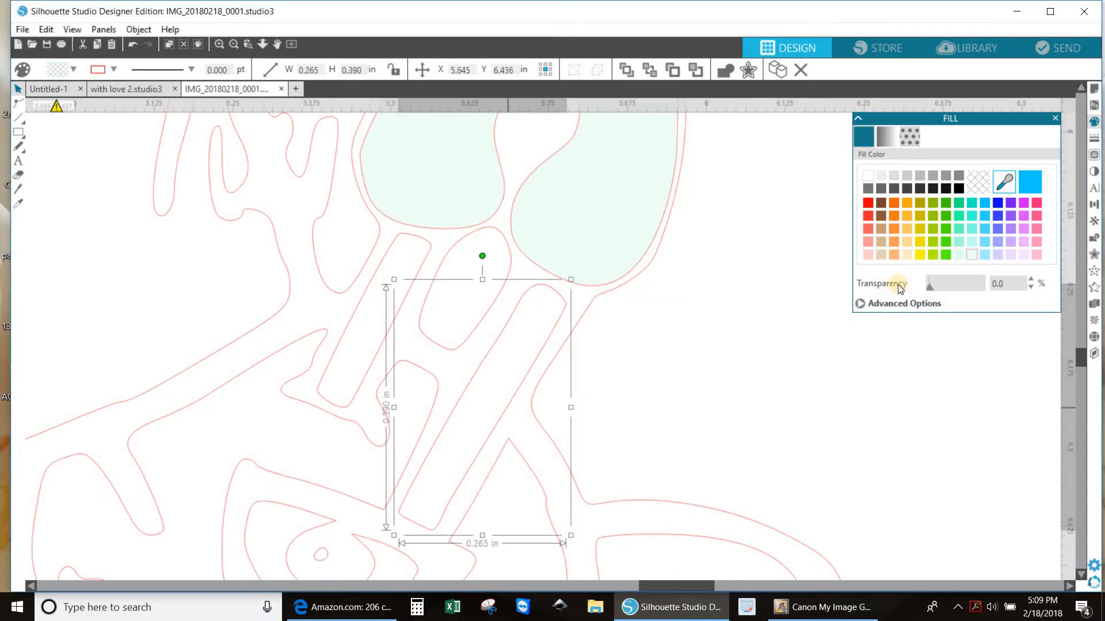
click(876, 178)
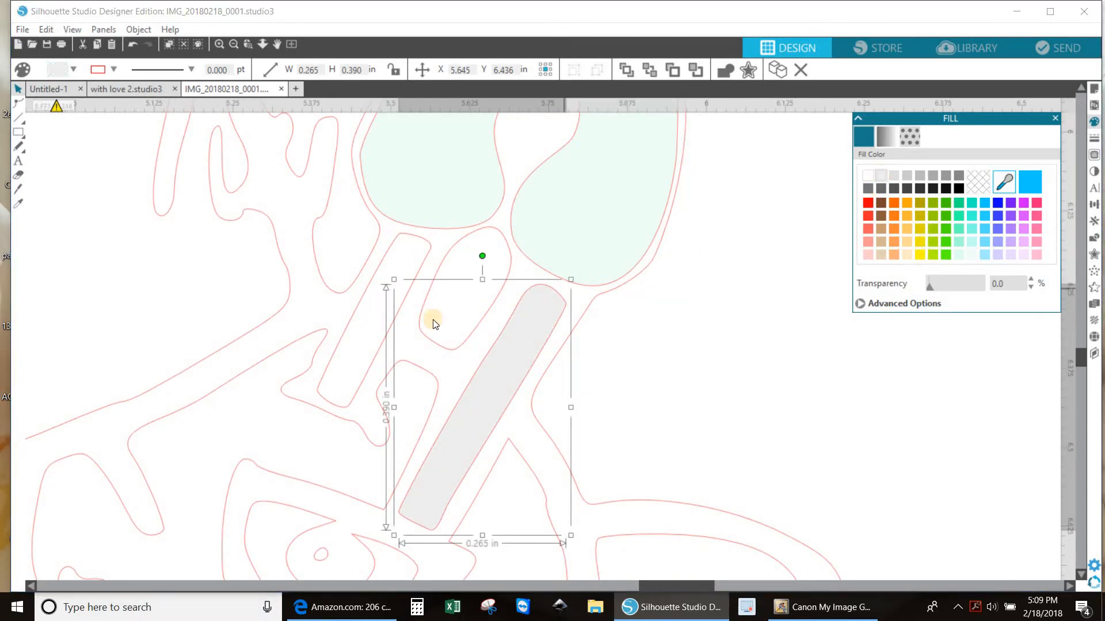
click(389, 336)
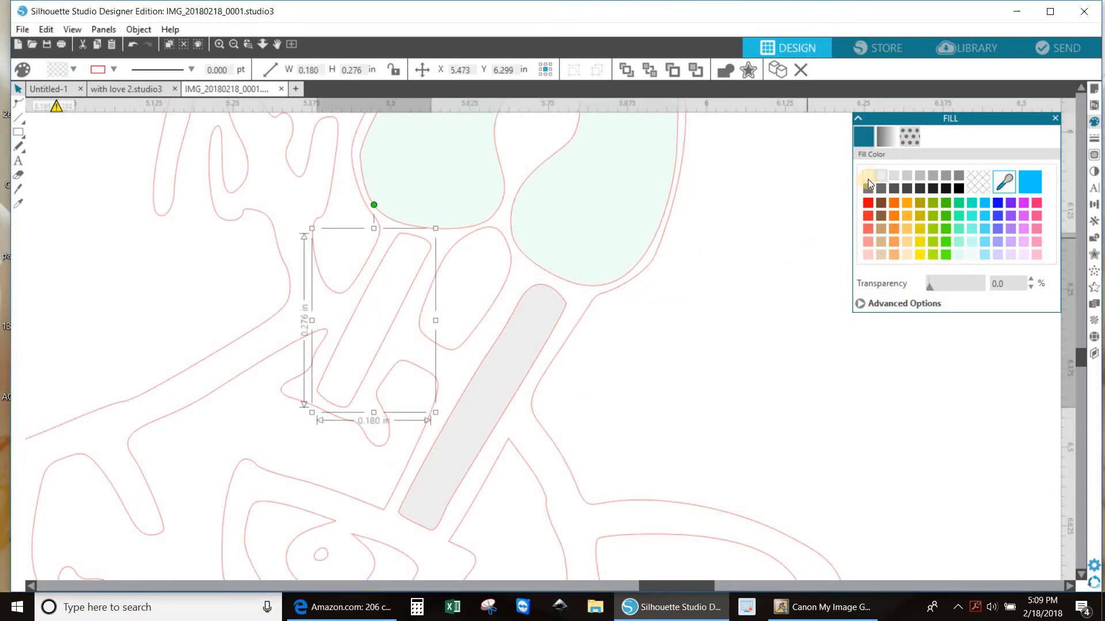
click(882, 178)
click(719, 355)
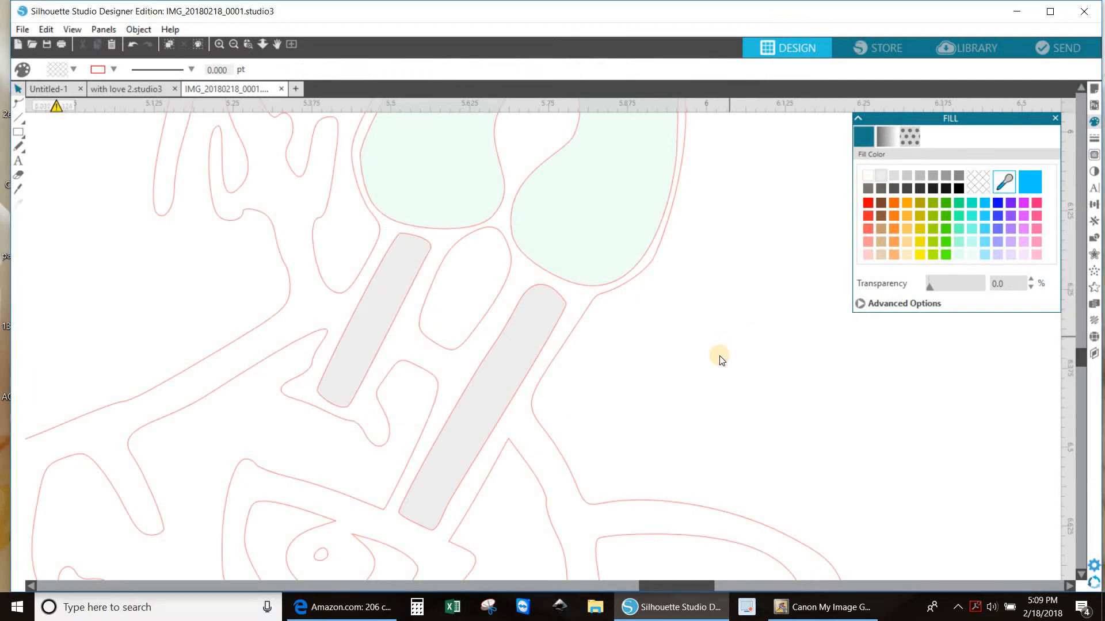
Move the small rounded shape between the two bars slightly down, away from the loop, and deselect it.
scroll(719, 356, up, 2)
scroll(708, 363, up, 1)
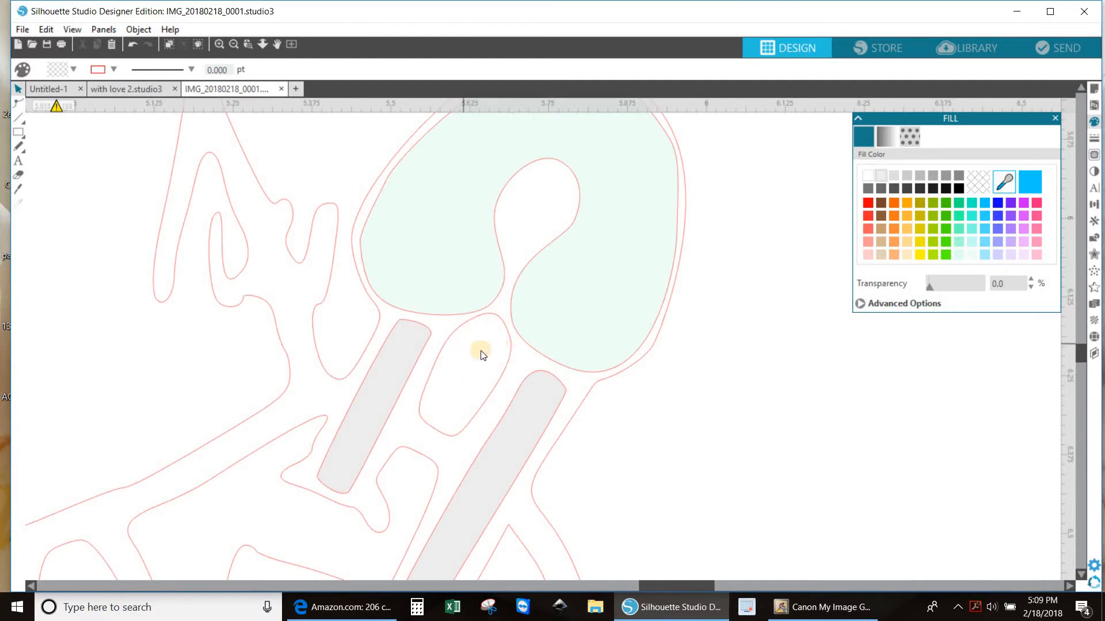
click(500, 325)
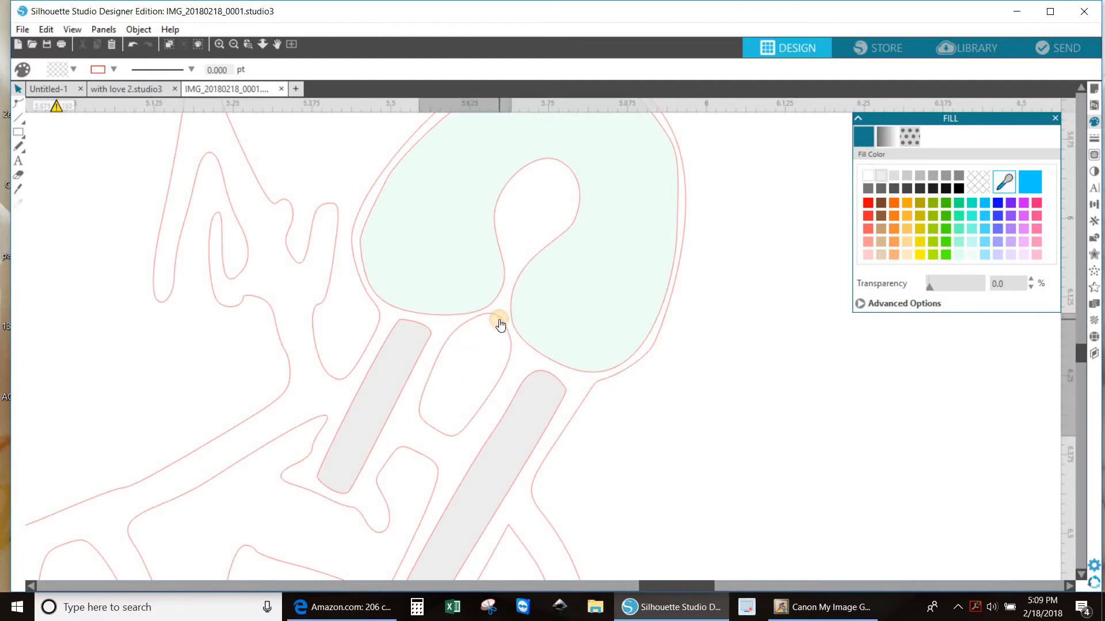
click(495, 438)
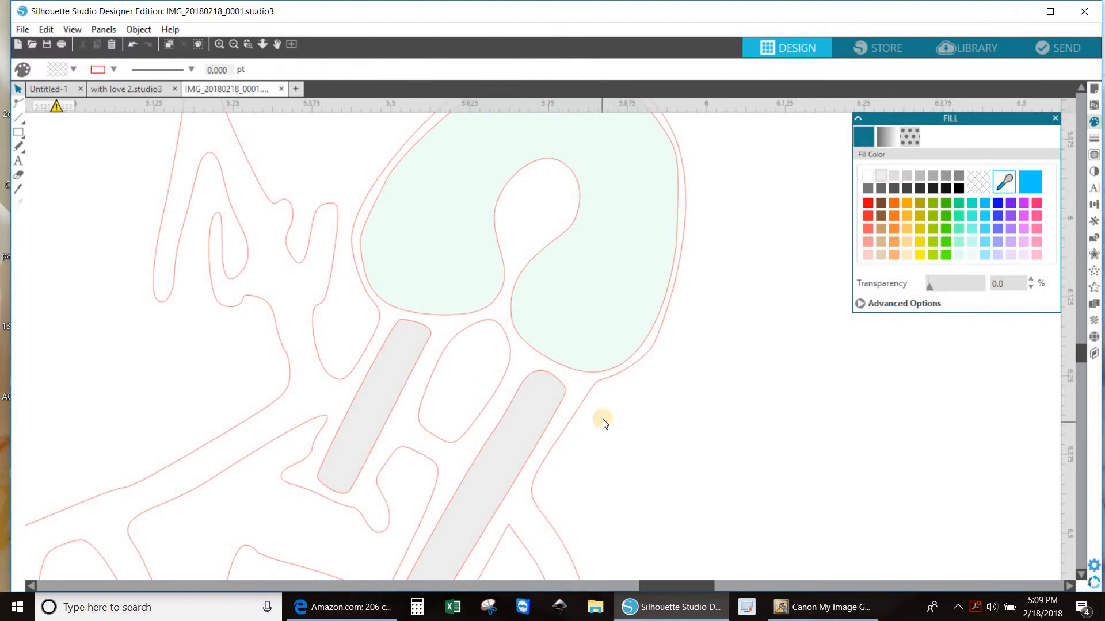
Open the inner outline of the pin's half-round base for point editing and delete the points forming its inner curl.
scroll(592, 423, down, 4)
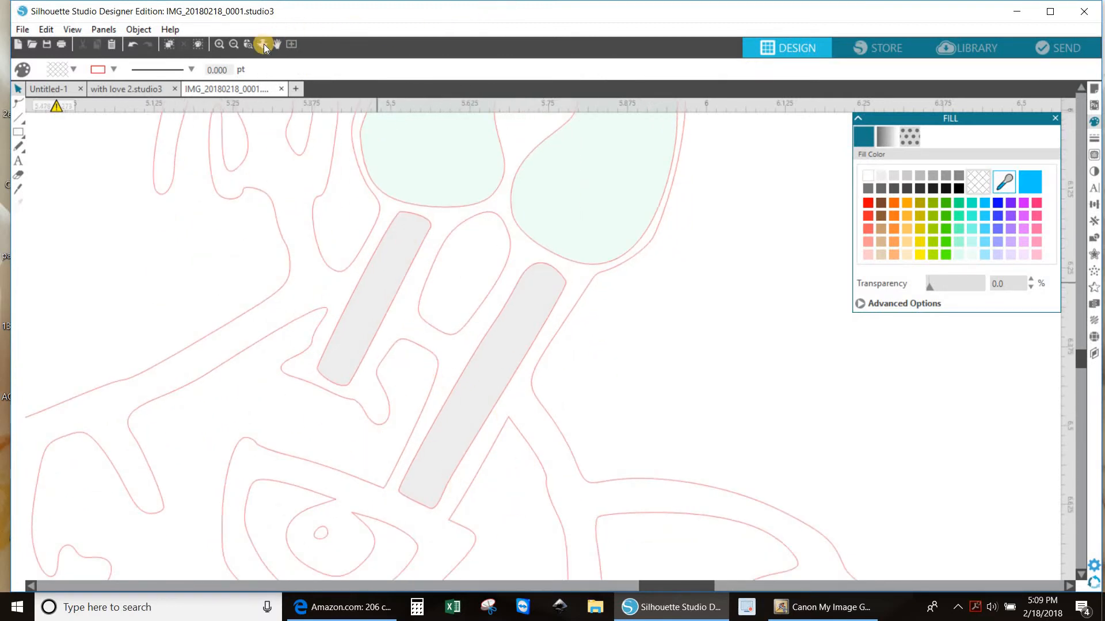
click(233, 45)
click(233, 45)
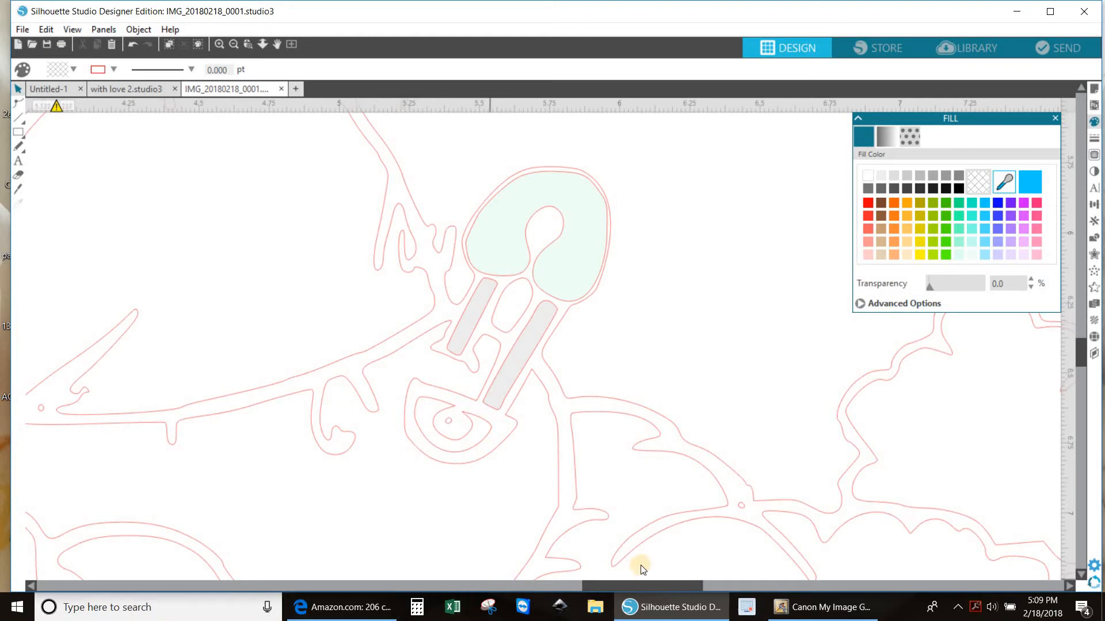
drag(628, 586, 325, 593)
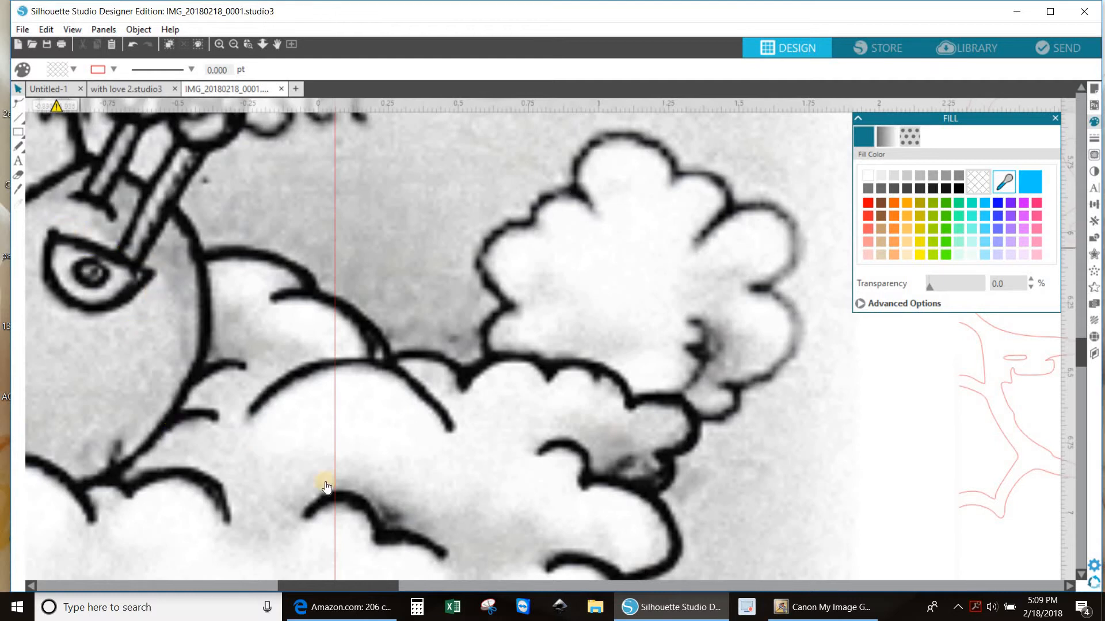
drag(357, 587, 626, 569)
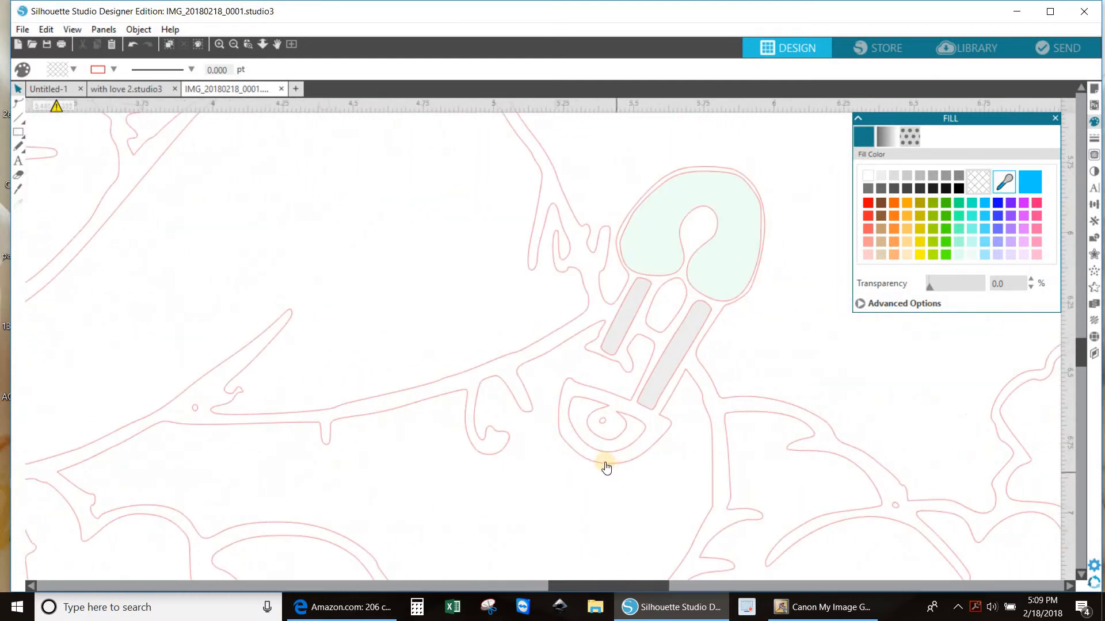
click(603, 454)
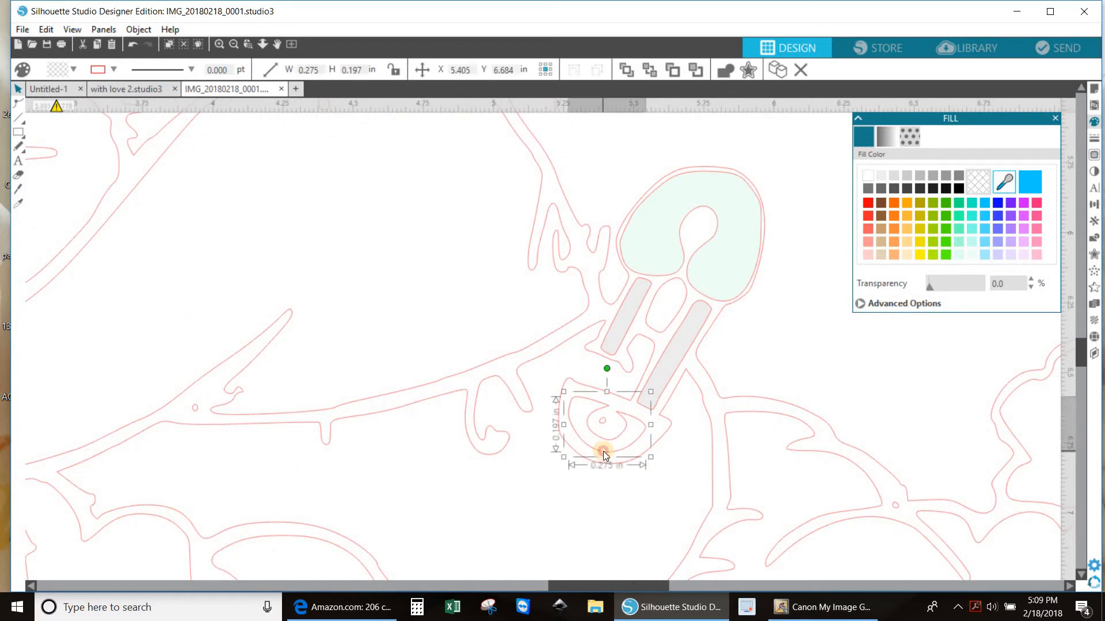
double_click(604, 454)
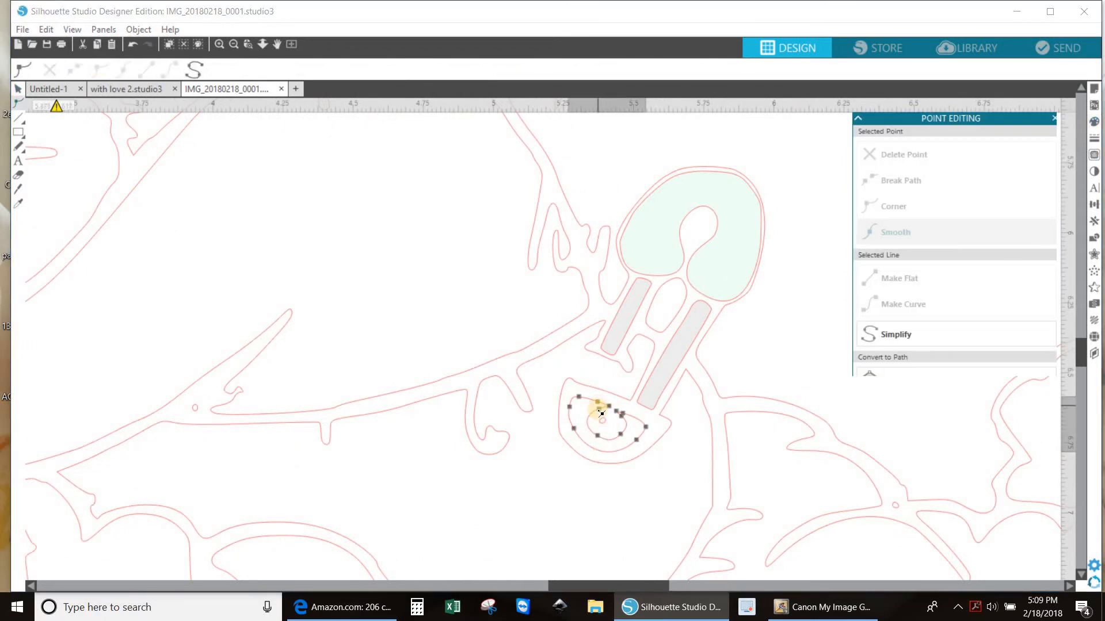
click(601, 413)
click(615, 415)
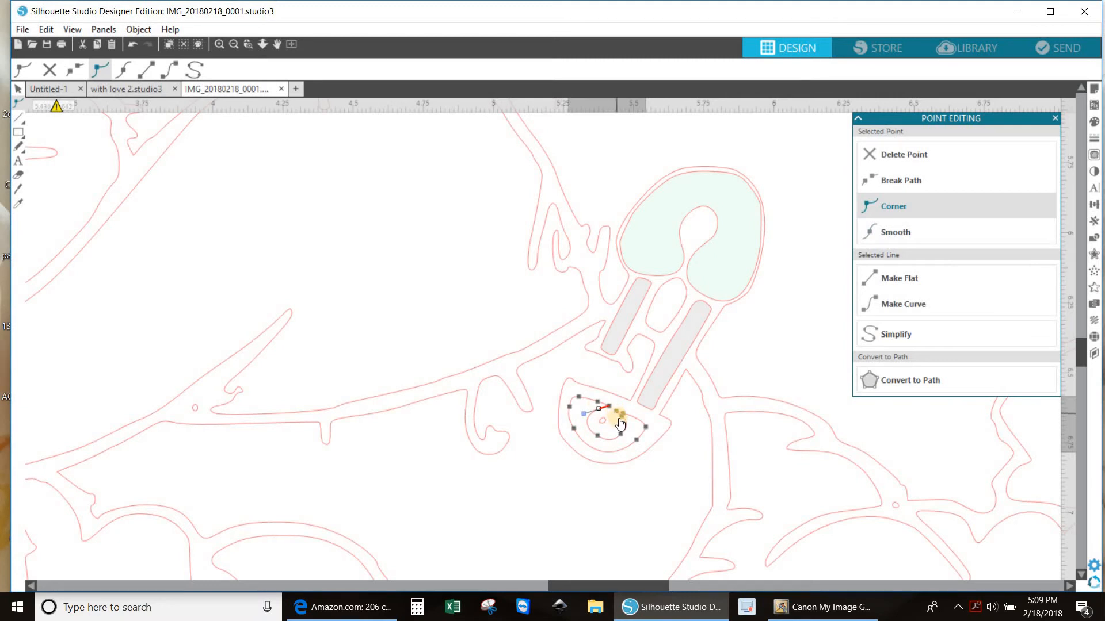
click(905, 155)
click(906, 155)
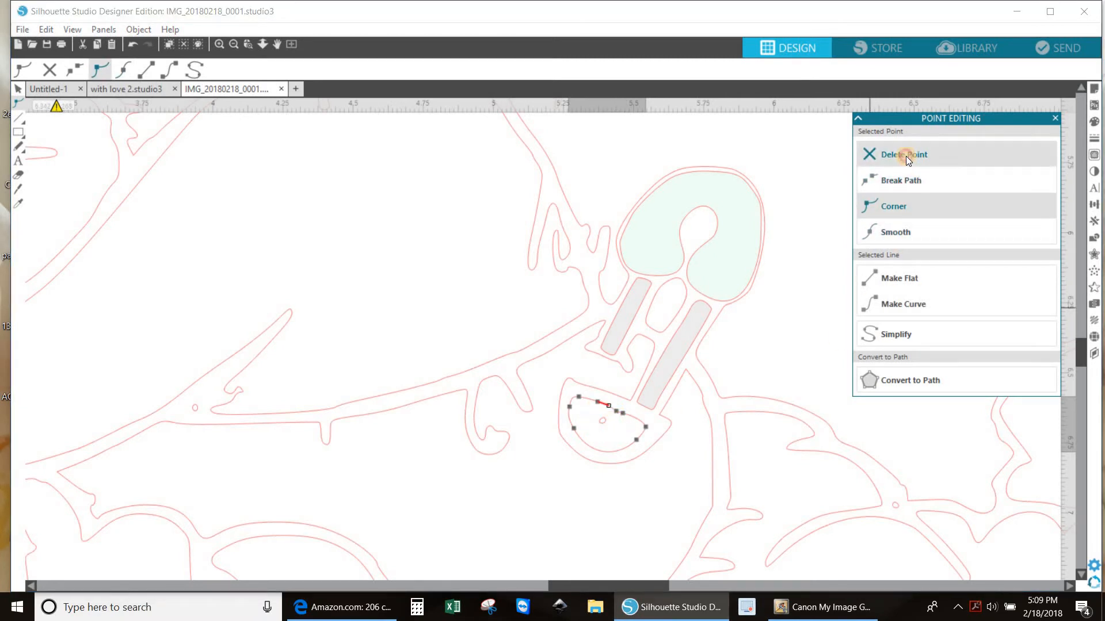
Move the base's inner top-left and right corner points outward, and delete the points between them to straighten the top edge.
click(578, 393)
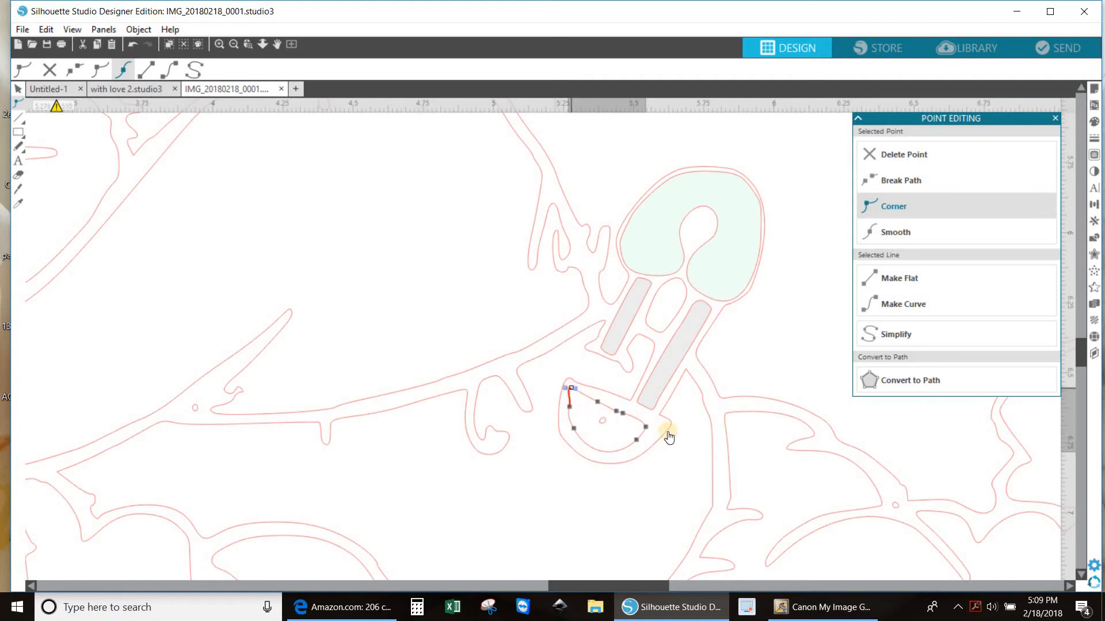
drag(645, 427, 660, 425)
click(625, 416)
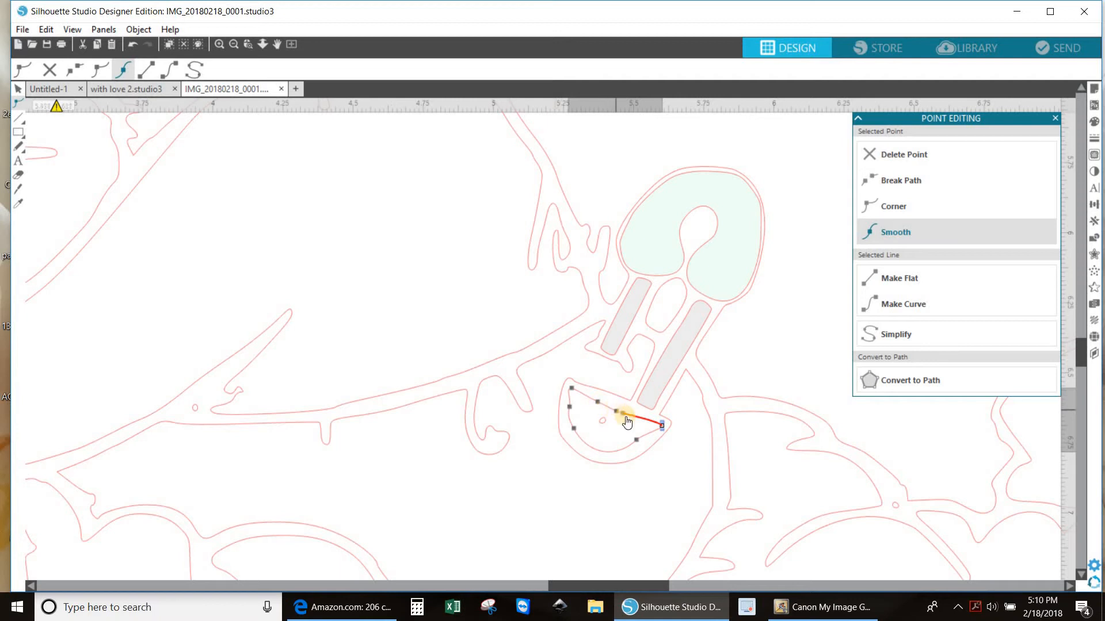
click(925, 162)
click(924, 161)
click(924, 161)
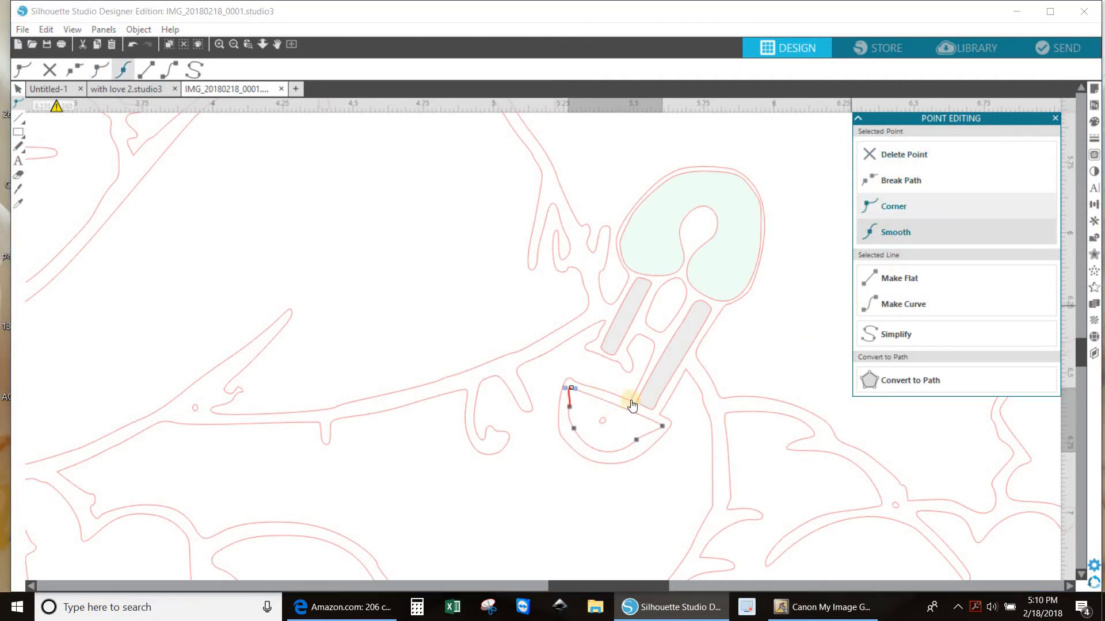
Move the inner outline's points outward along the curved side of the pin's base to parallel its outer edge, and finish point editing.
click(575, 412)
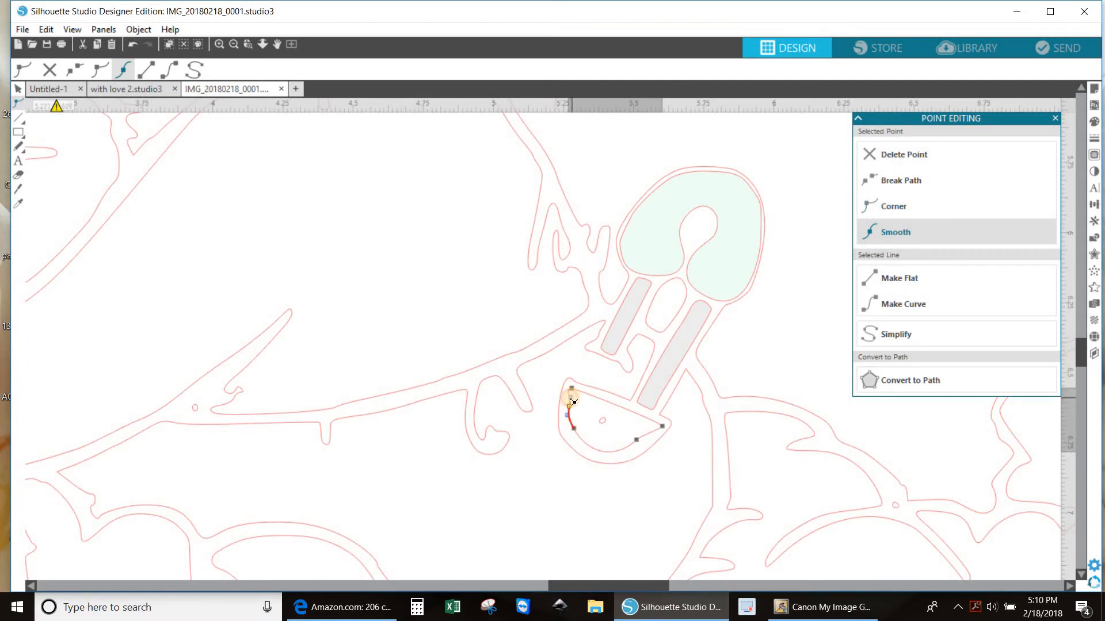
drag(570, 400, 570, 411)
click(565, 415)
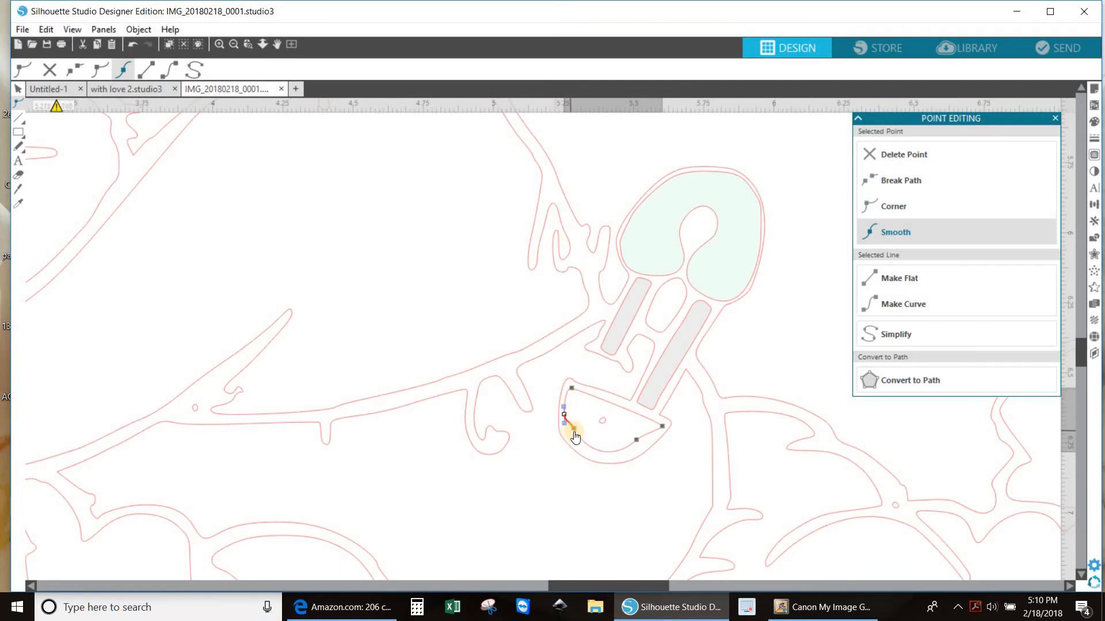
drag(577, 433, 616, 469)
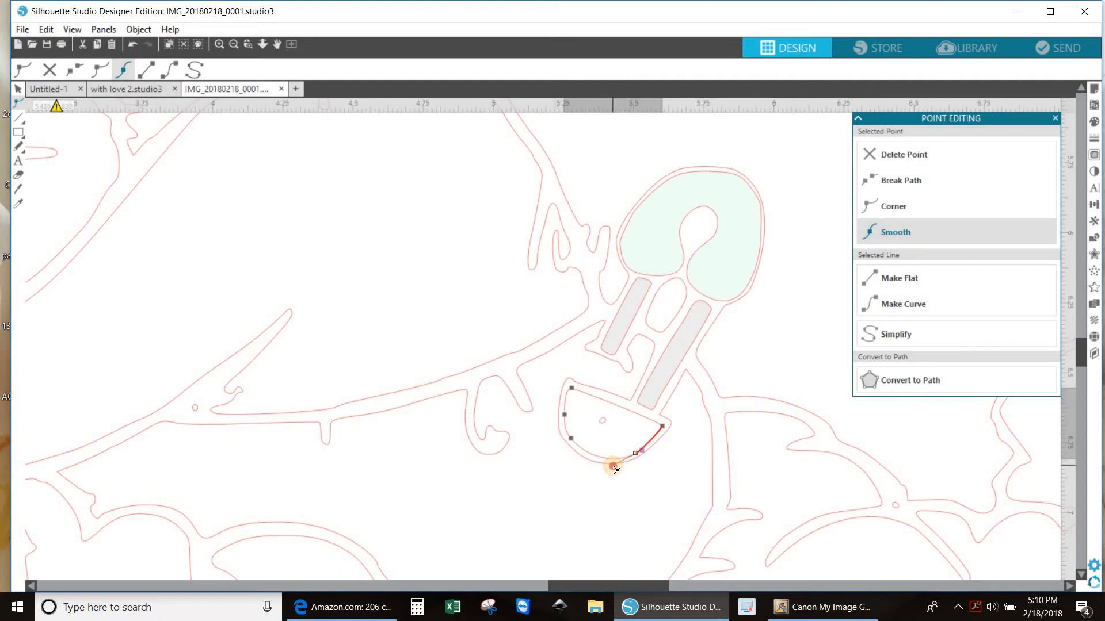
click(778, 350)
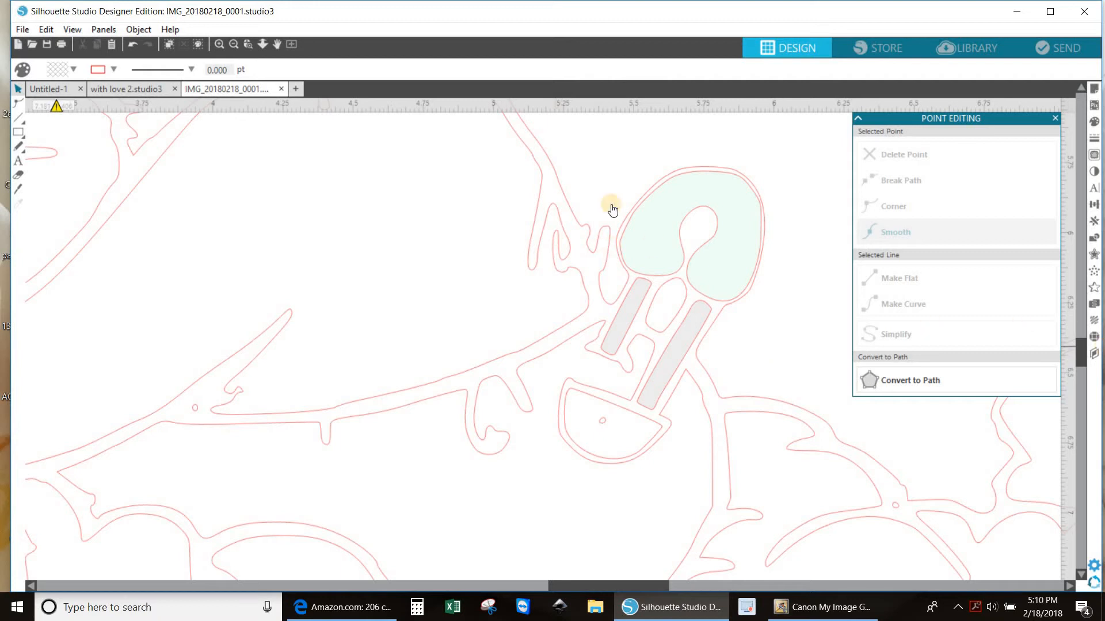
Enlarge the shaded reference picture to about 11.26 by 13.04 inches and reposition it beside the traced safety pin.
click(233, 45)
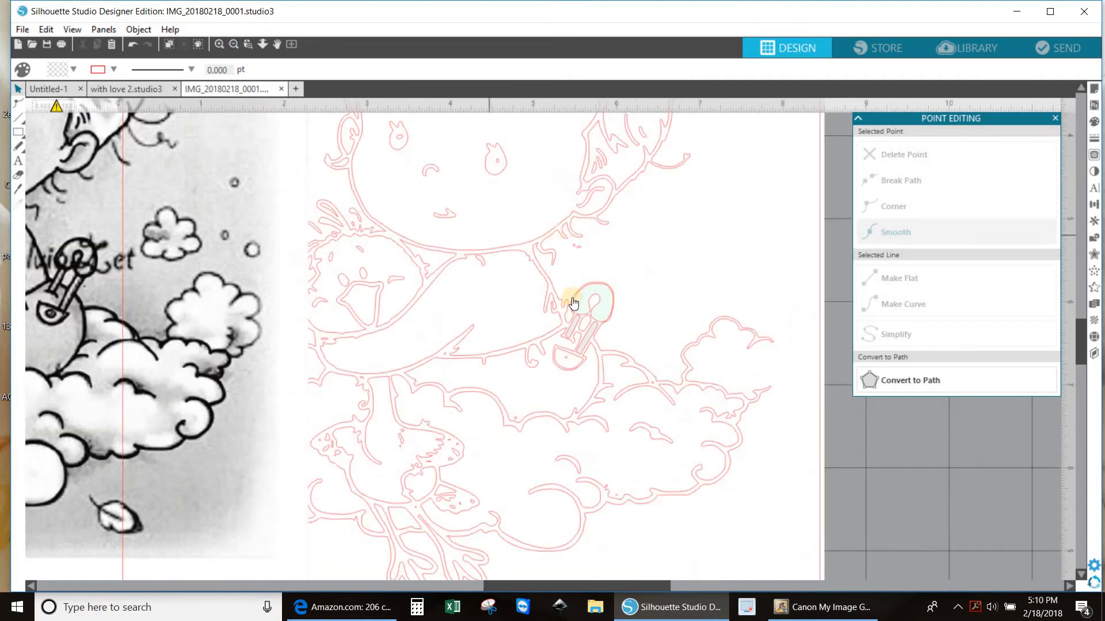
click(233, 45)
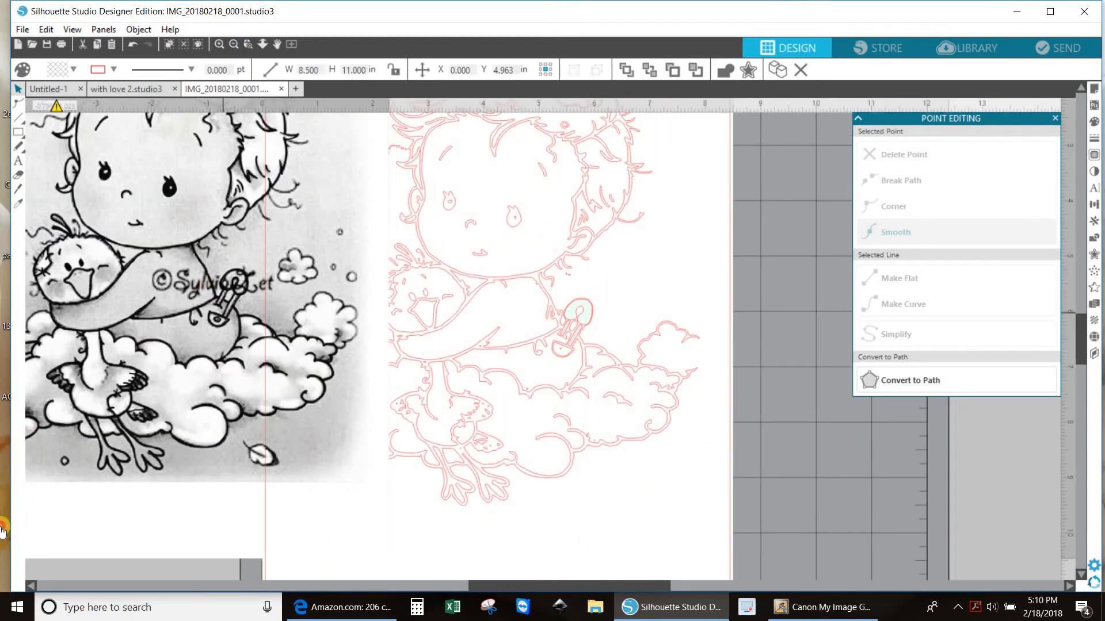
click(401, 312)
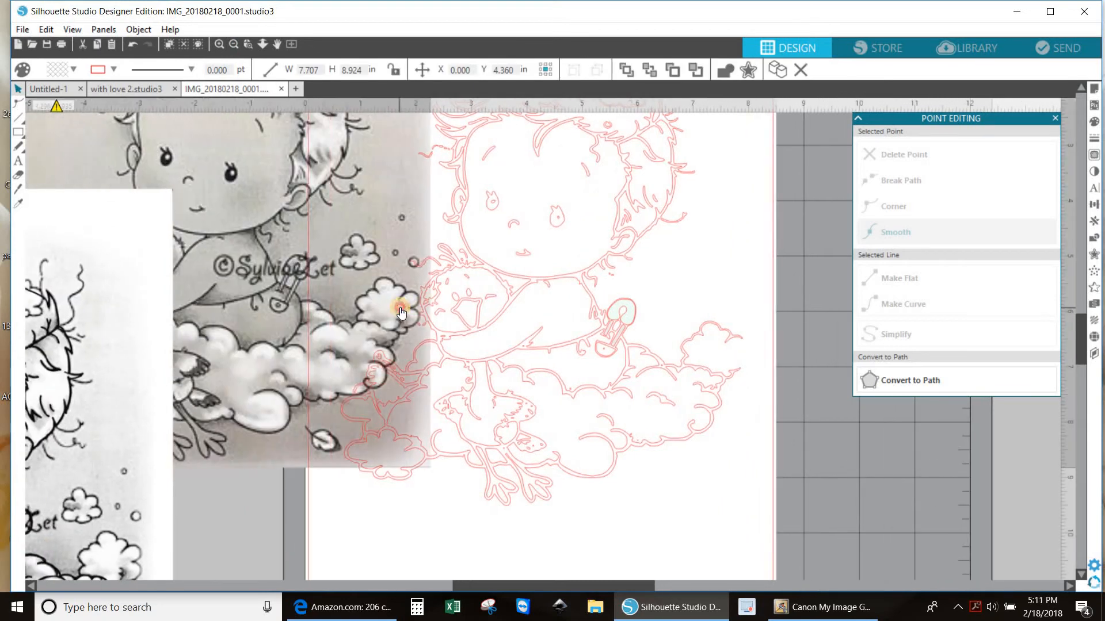
drag(401, 313, 415, 335)
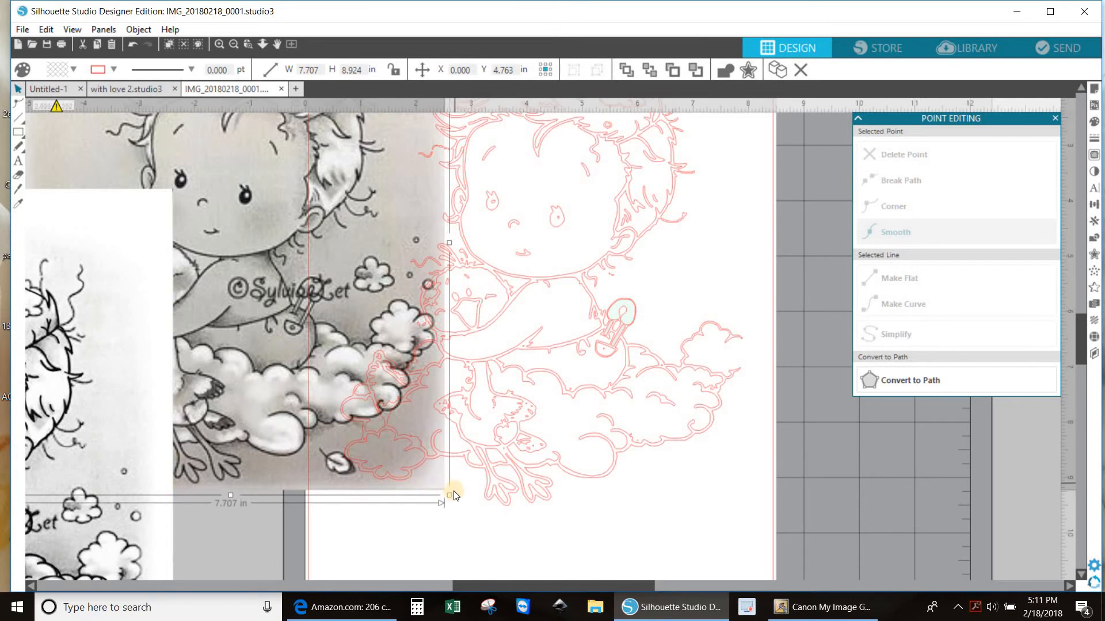
drag(450, 496, 646, 581)
drag(460, 380, 416, 365)
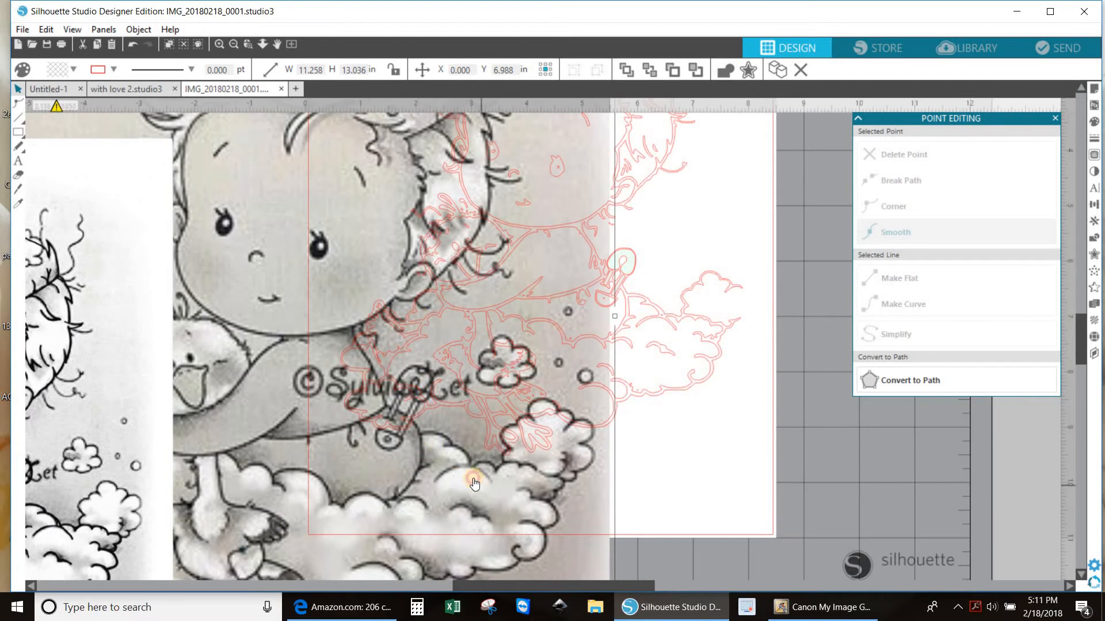
drag(476, 485, 604, 300)
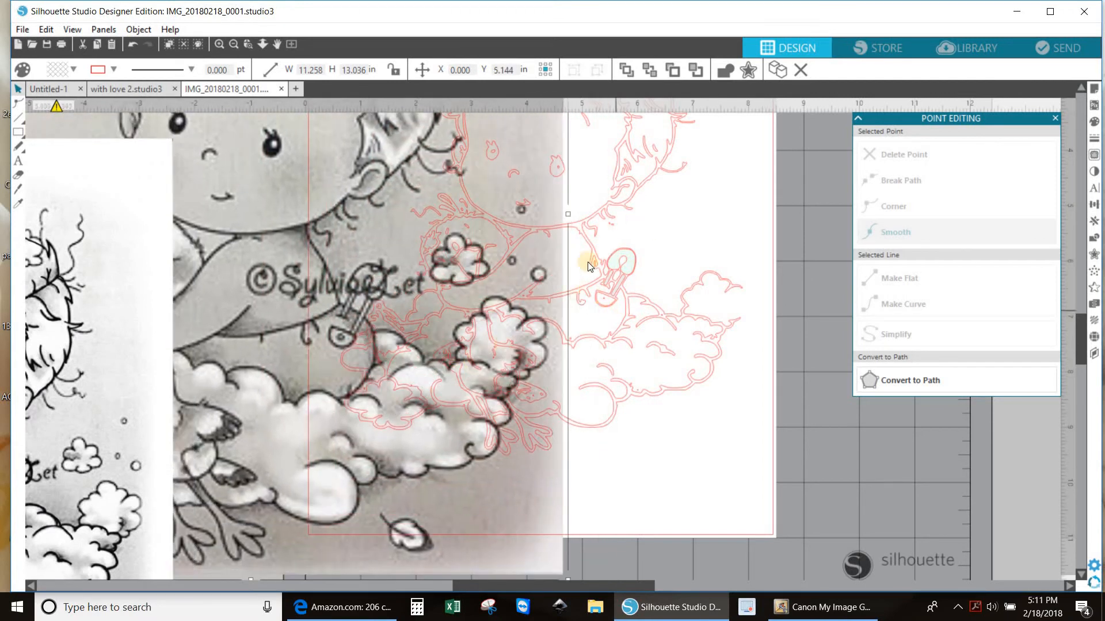
click(655, 324)
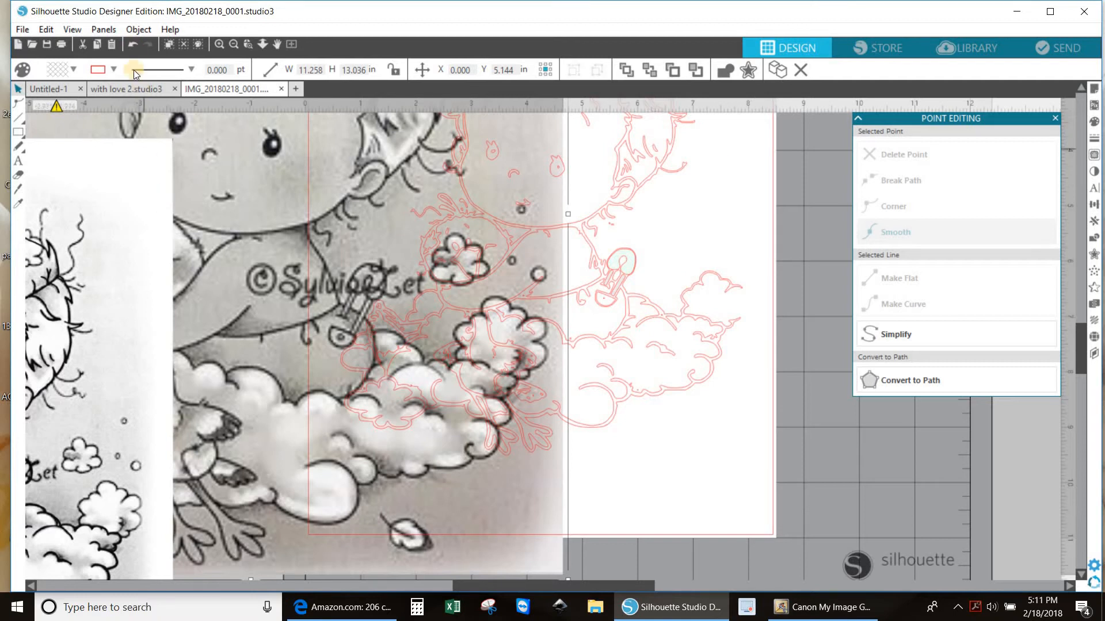
Start opening another file and browse on drive C: through desktop files-folders to the silhouette files my own folder.
click(22, 29)
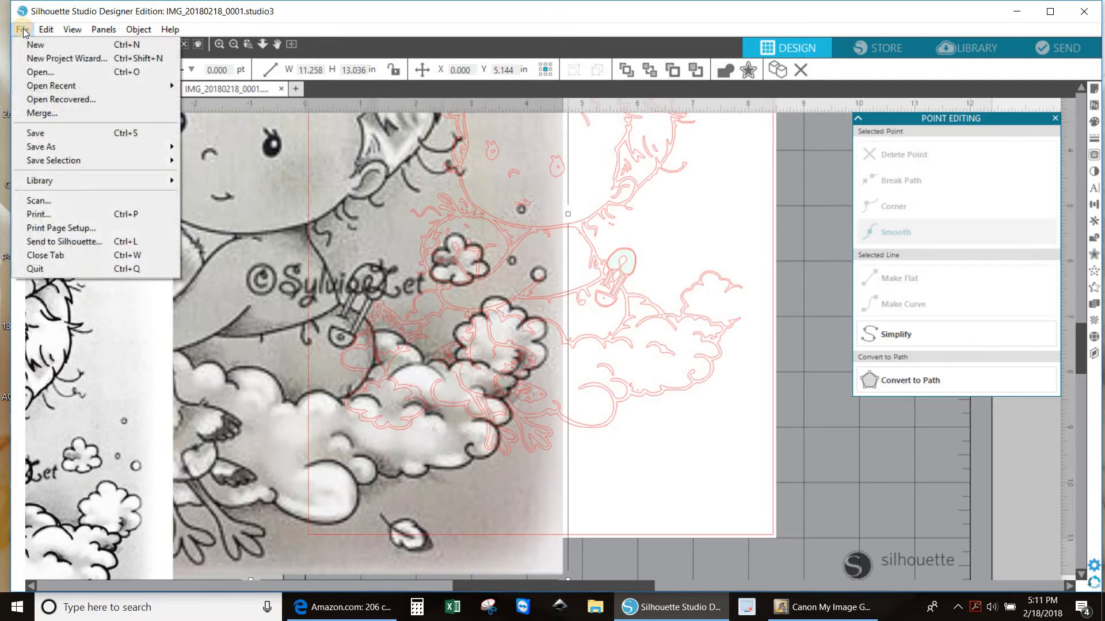
click(49, 73)
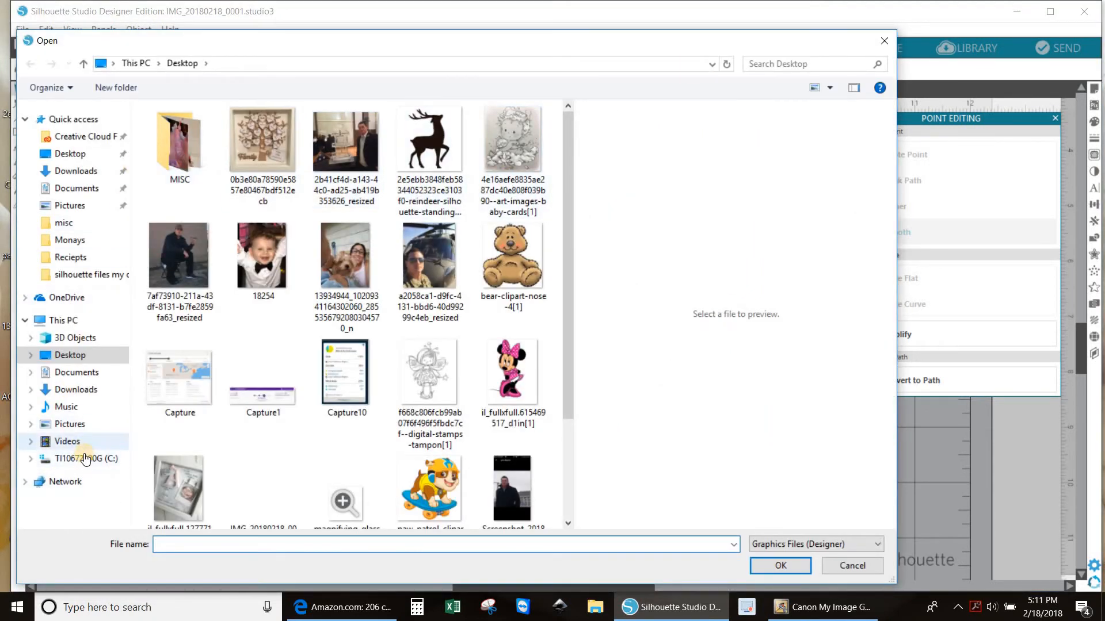
click(87, 458)
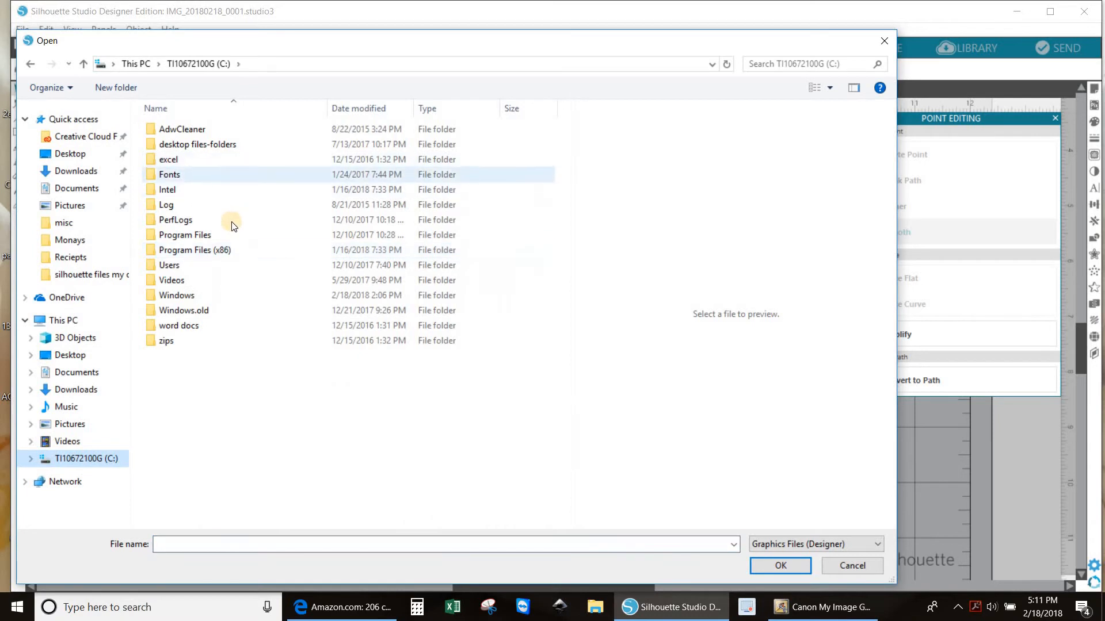
click(231, 144)
double_click(230, 144)
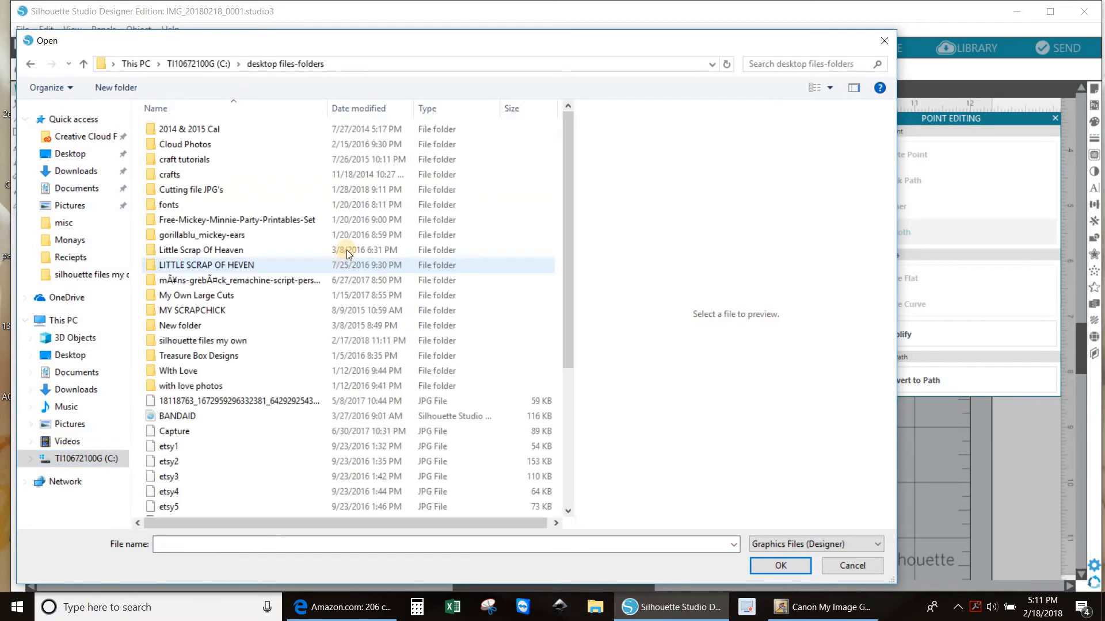
click(270, 340)
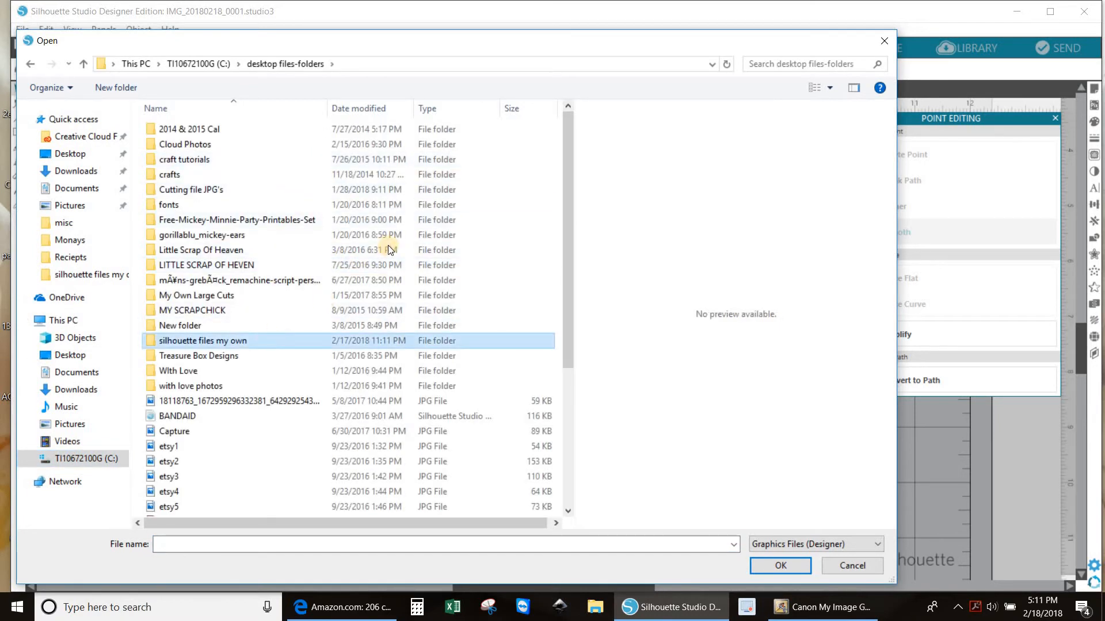
Search the folder for "eleph", open the elephant girl w-bow Silhouette file, and move its elephant picture farther from the page.
click(789, 60)
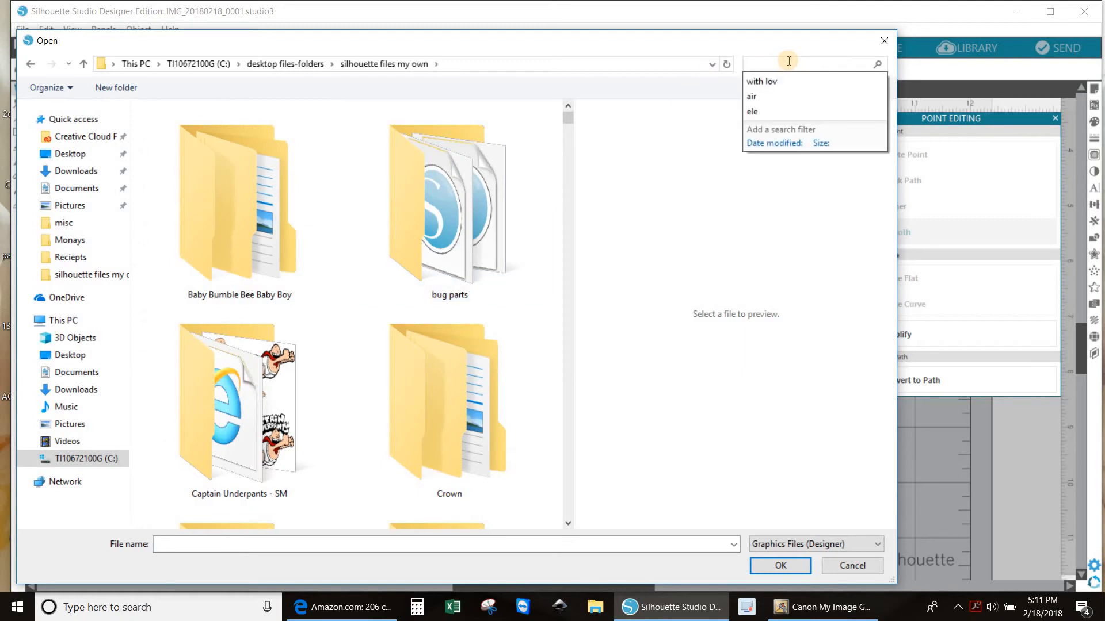
click(788, 61)
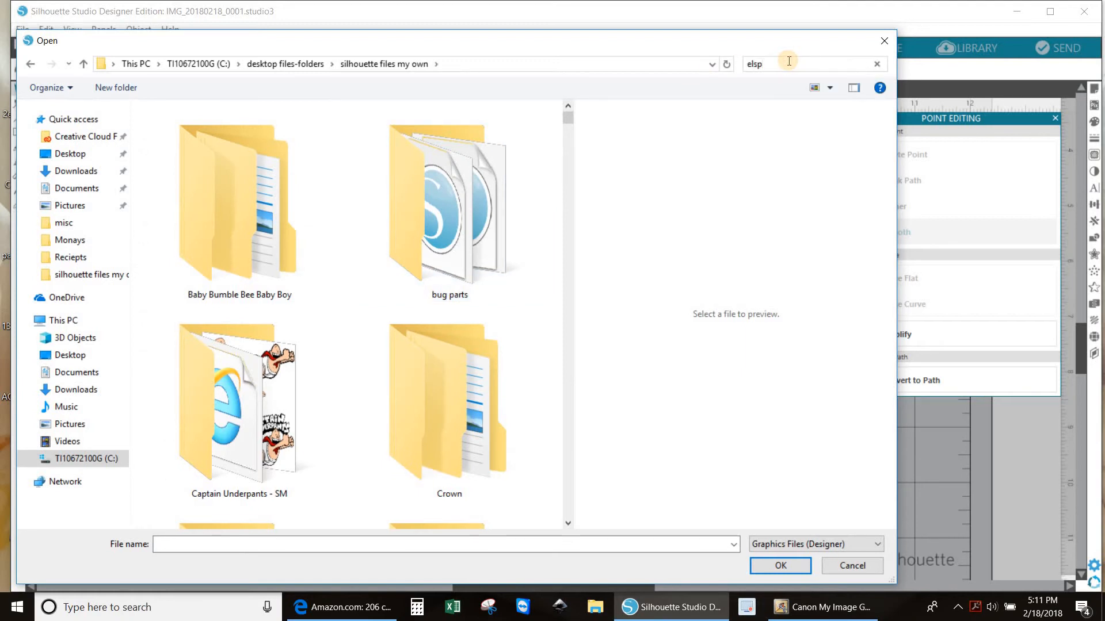
text(elsp)
key(BackSpace)
key(BackSpace)
key(BackSpace)
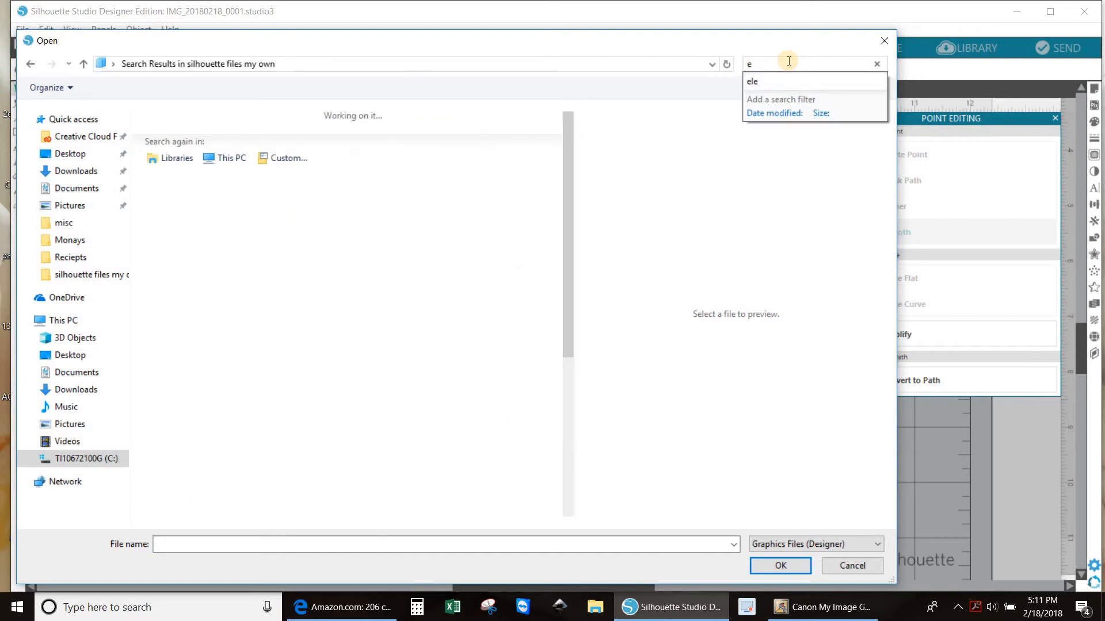
text(leph)
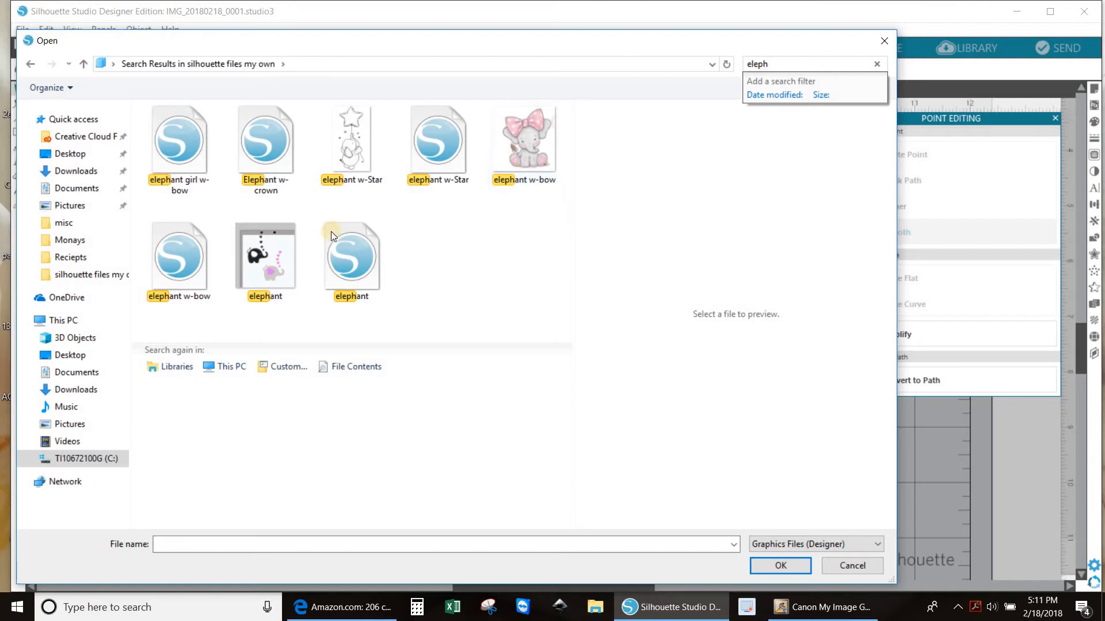
double_click(208, 167)
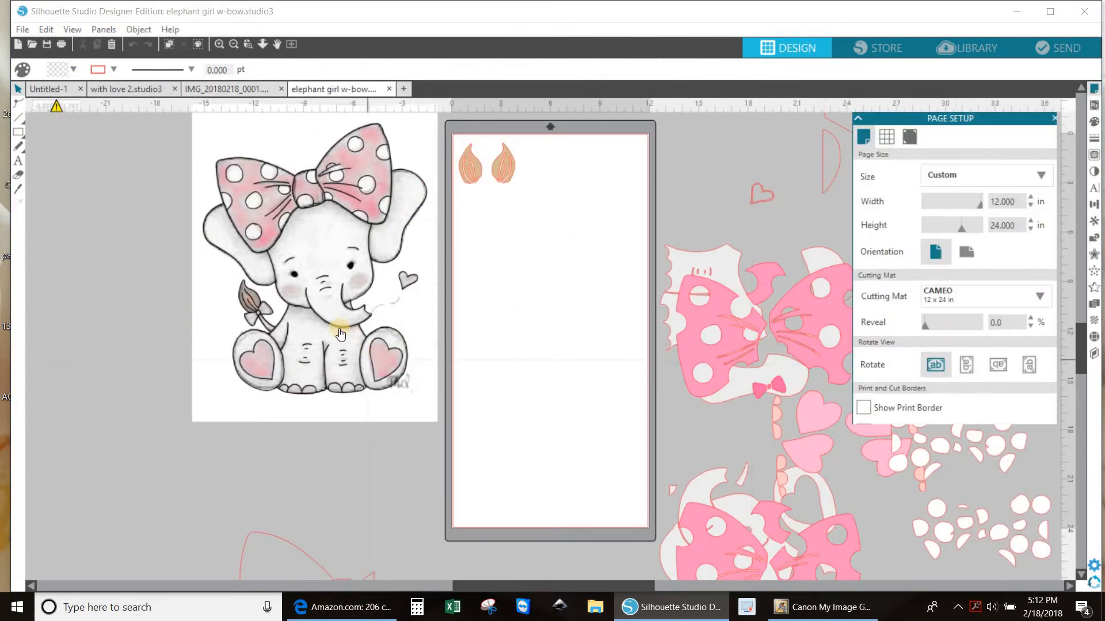
drag(336, 345, 278, 360)
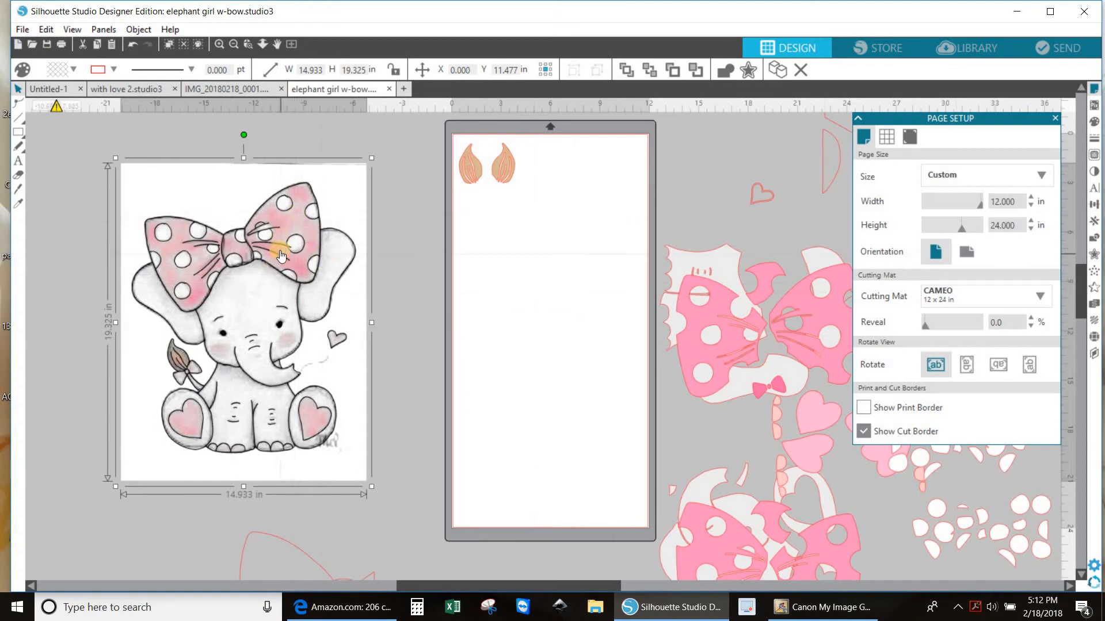
Search the silhouette files my own folder for "teddy" and close the file browser without choosing a file.
click(23, 29)
click(32, 72)
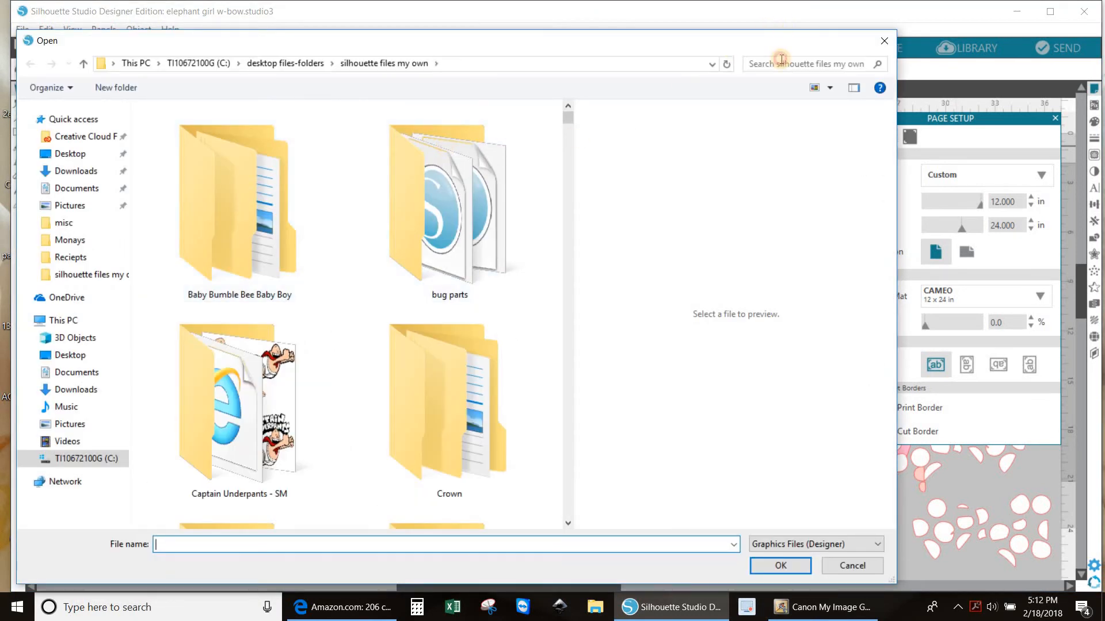
click(781, 59)
text(t)
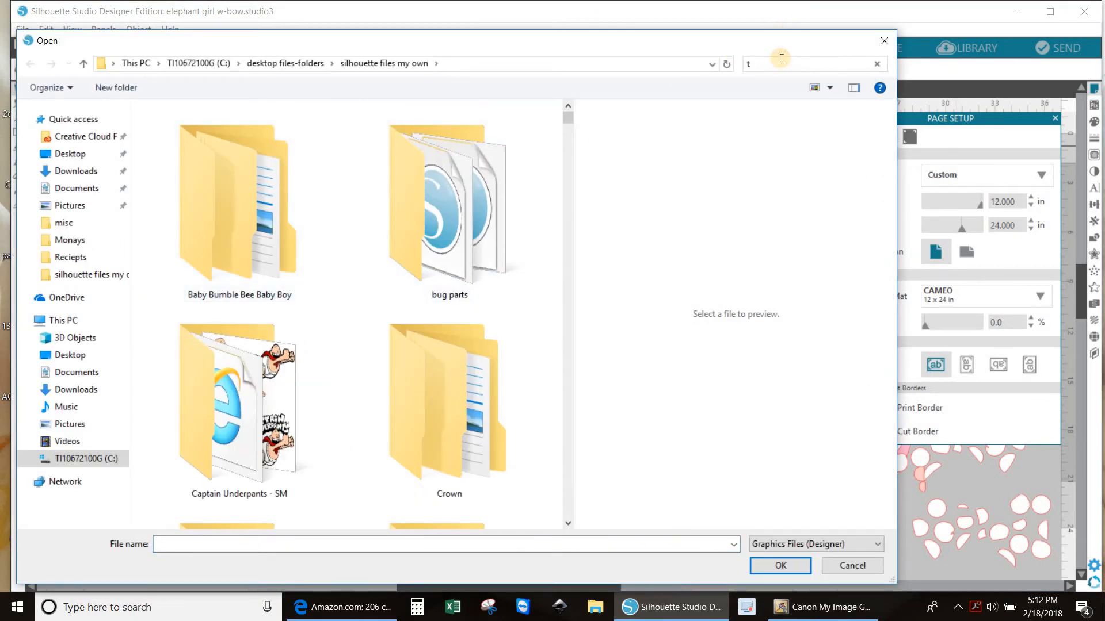
text(eddy)
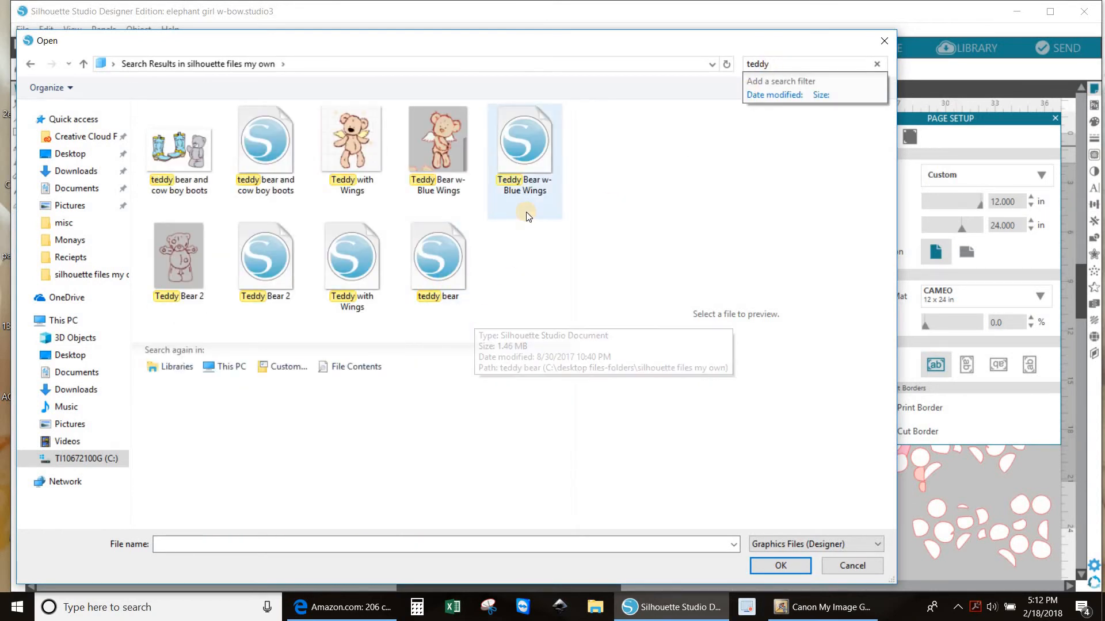
click(493, 248)
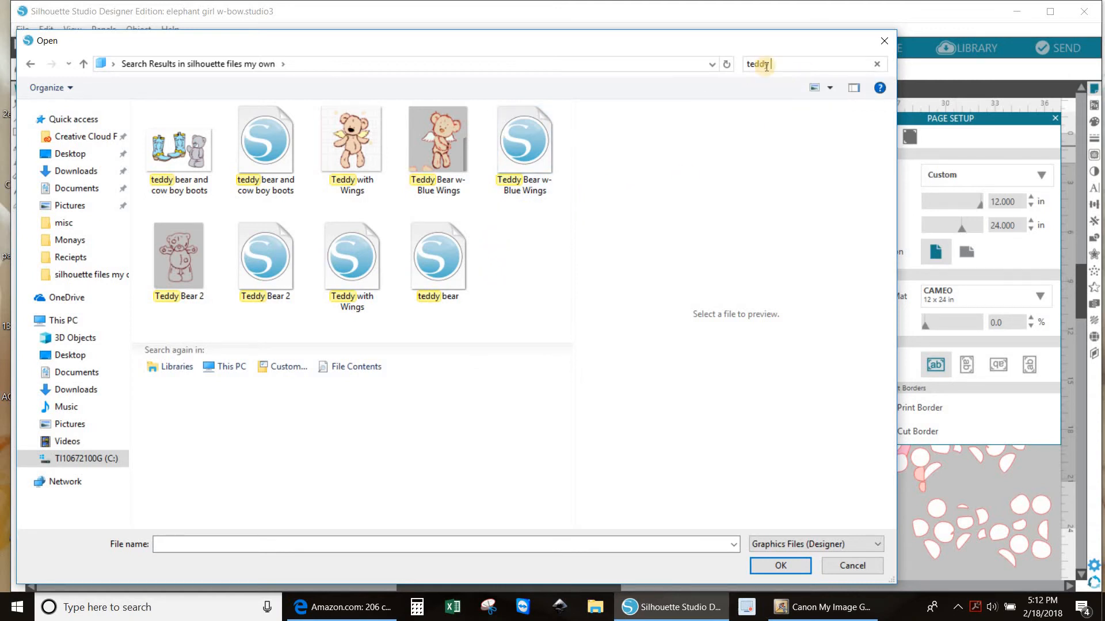
click(884, 40)
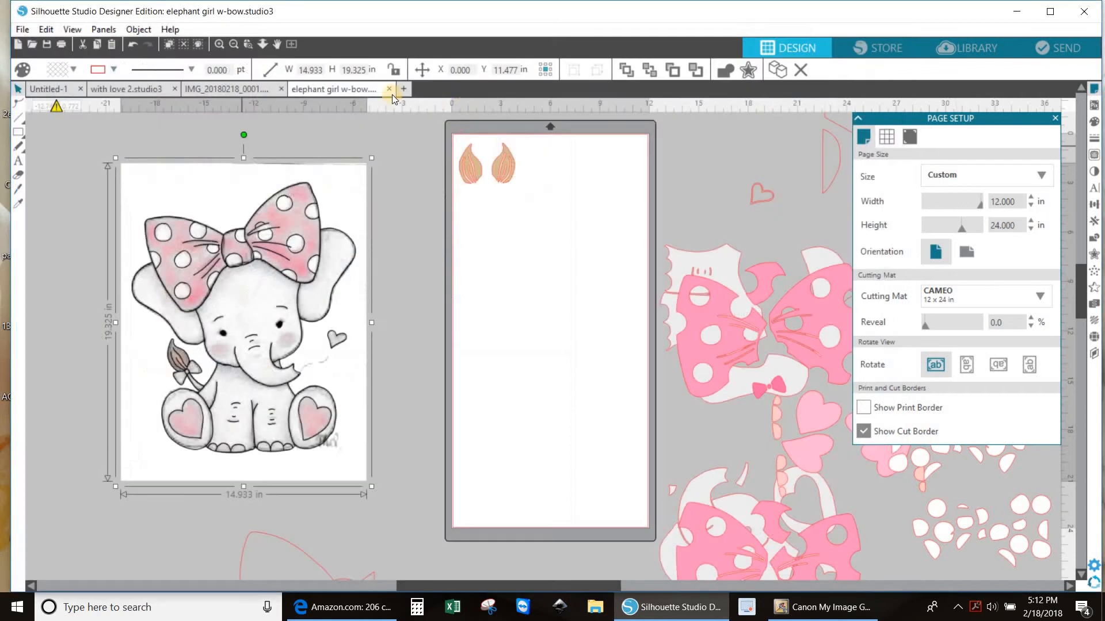
Start opening another file and browse the designs in the silhouette files my own folder.
click(23, 30)
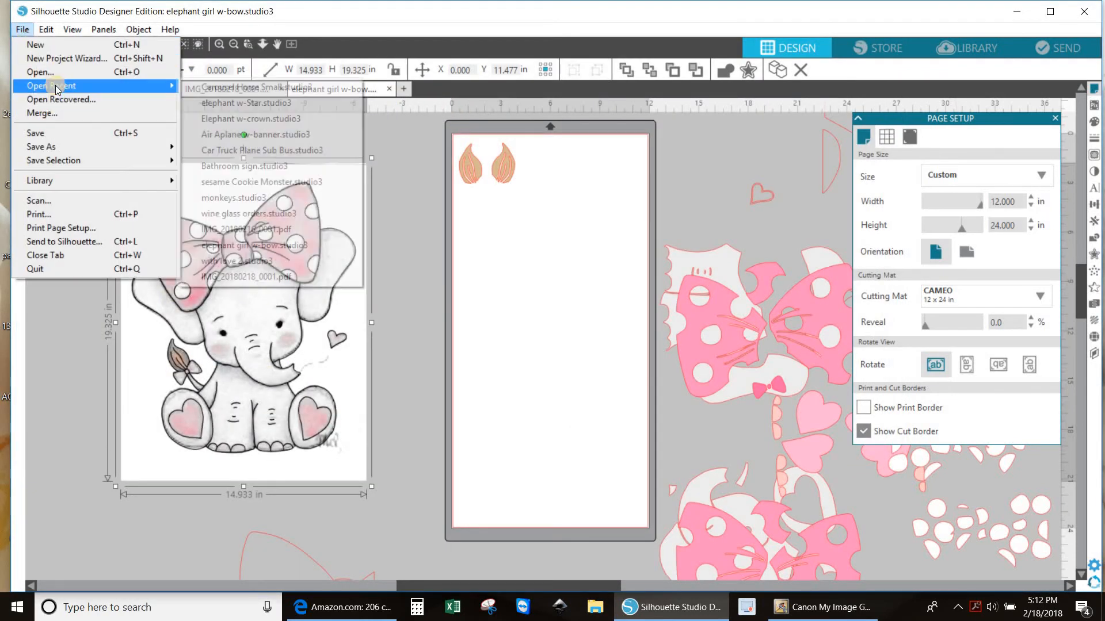
mouse_move(122, 89)
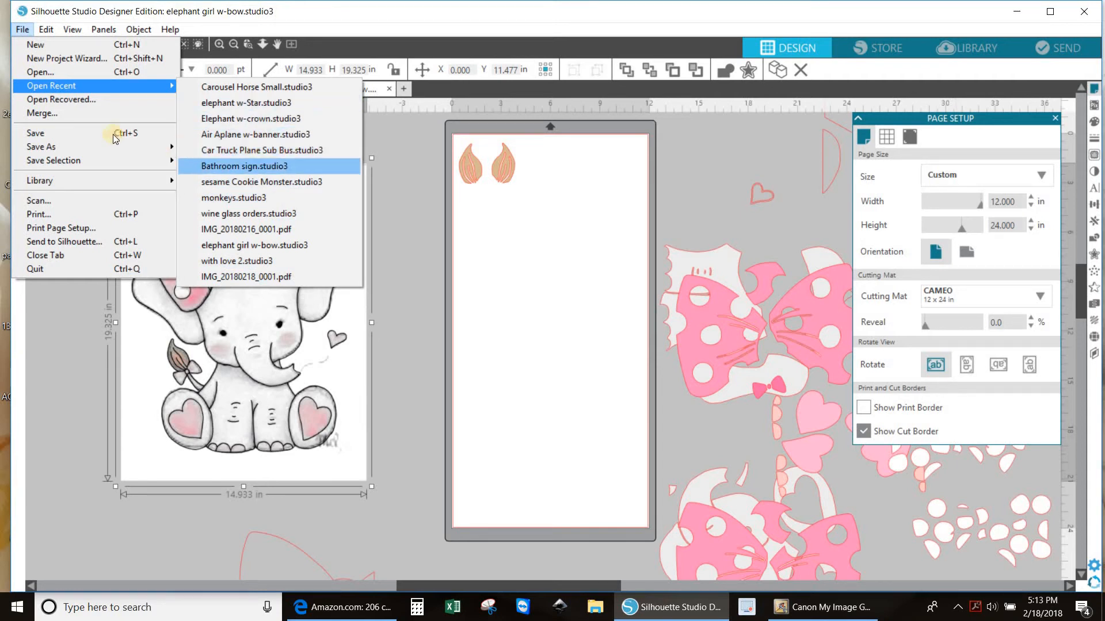
click(68, 72)
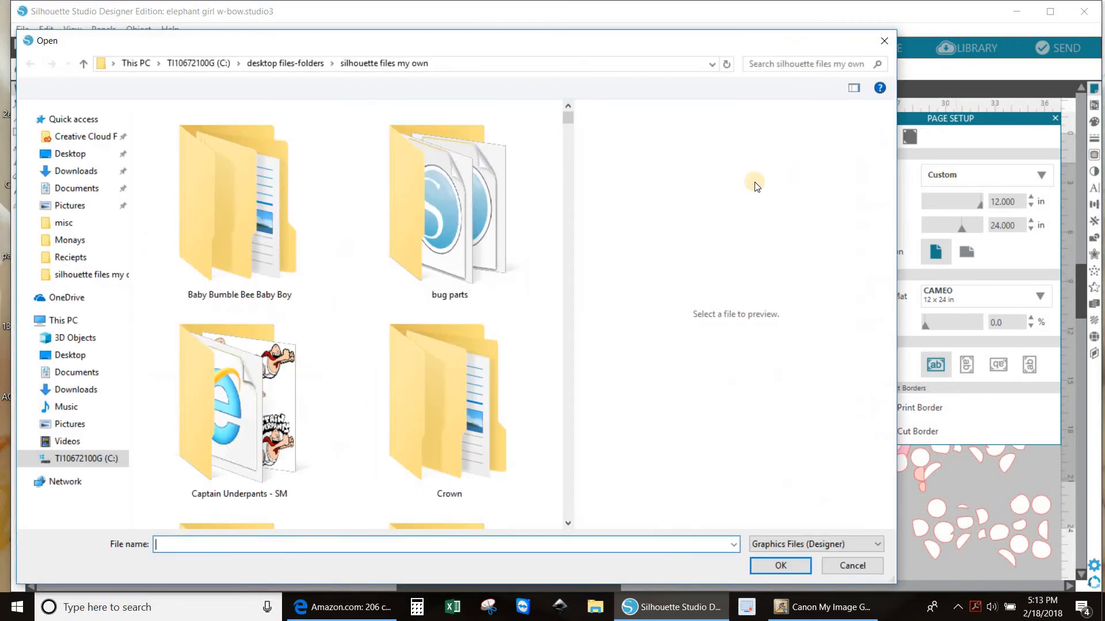
scroll(520, 171, down, 3)
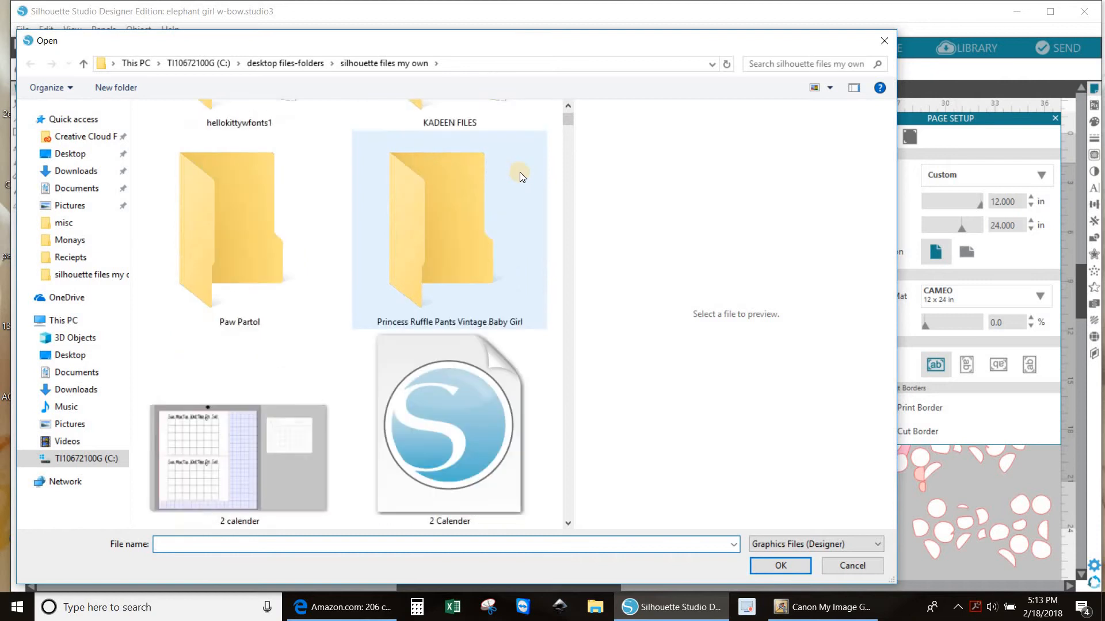
scroll(519, 172, down, 12)
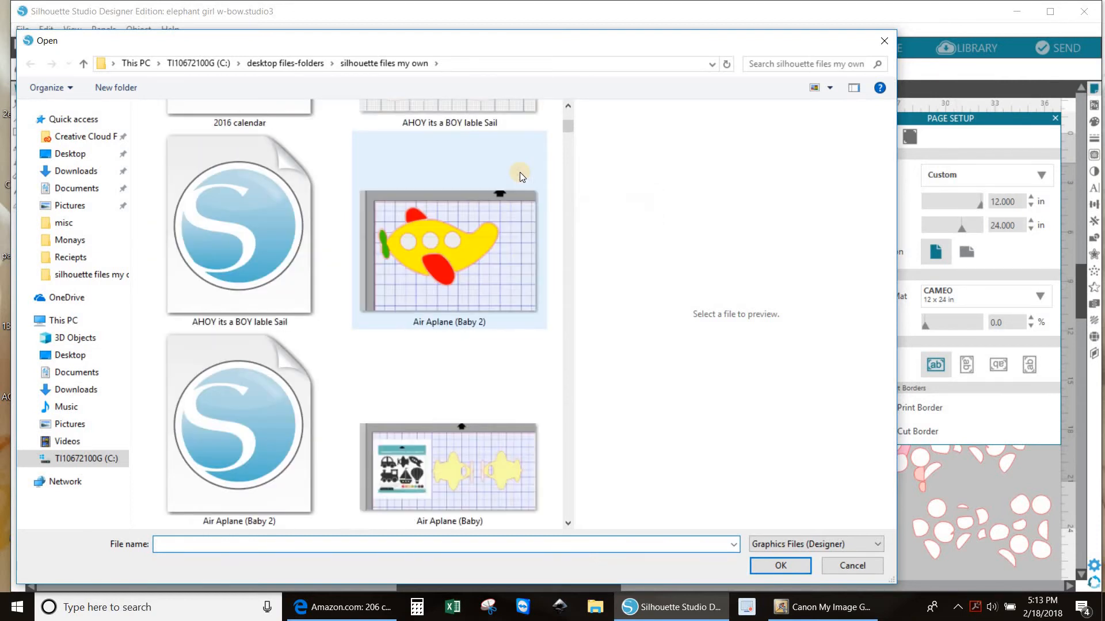
scroll(519, 171, down, 6)
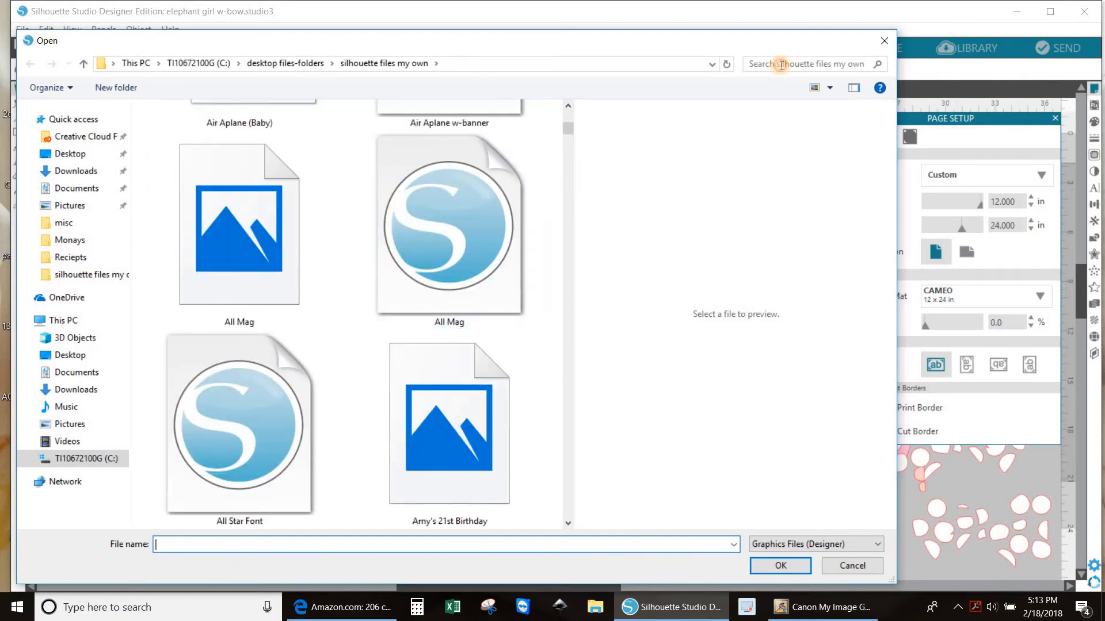
Search the folder for "star" and open the Bear w-Star Silhouette file.
click(781, 64)
text(t)
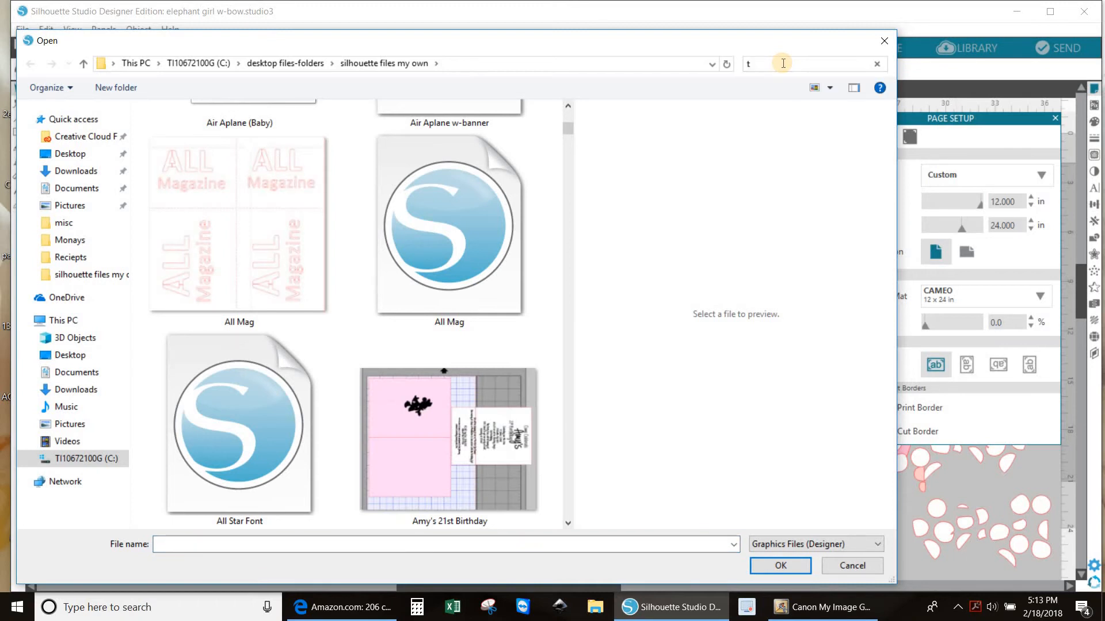
key(BackSpace)
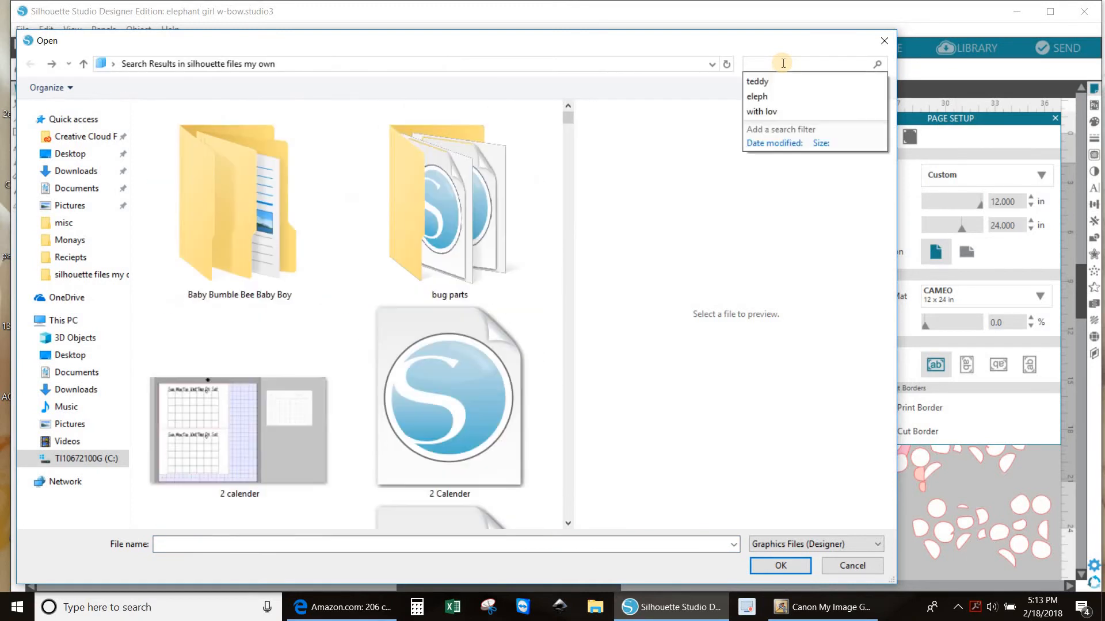
text(star)
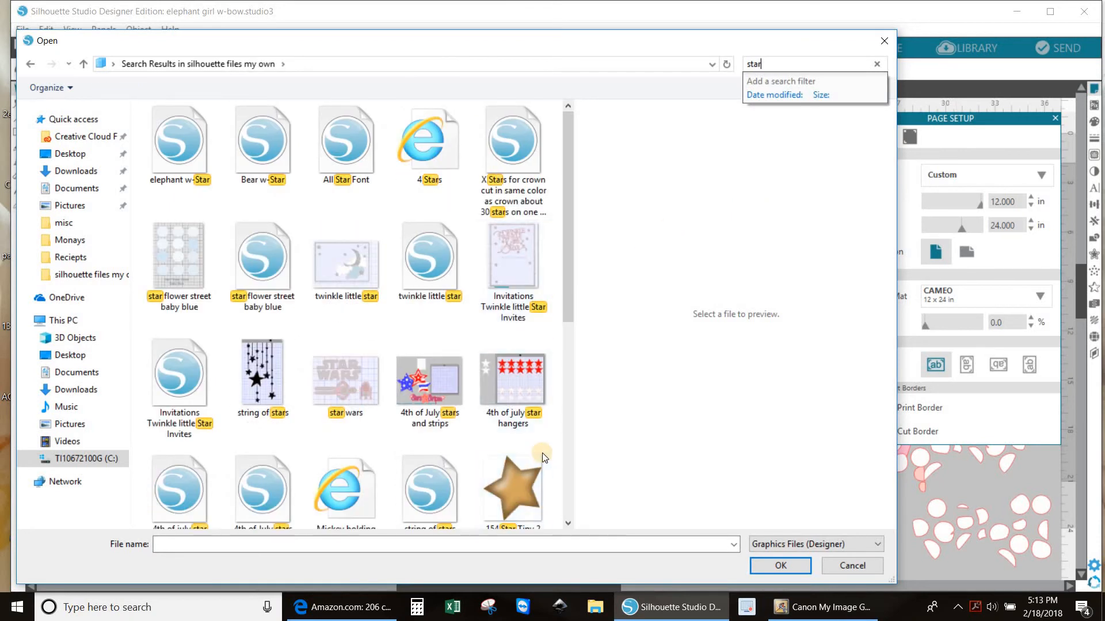
scroll(542, 453, down, 3)
scroll(538, 452, up, 3)
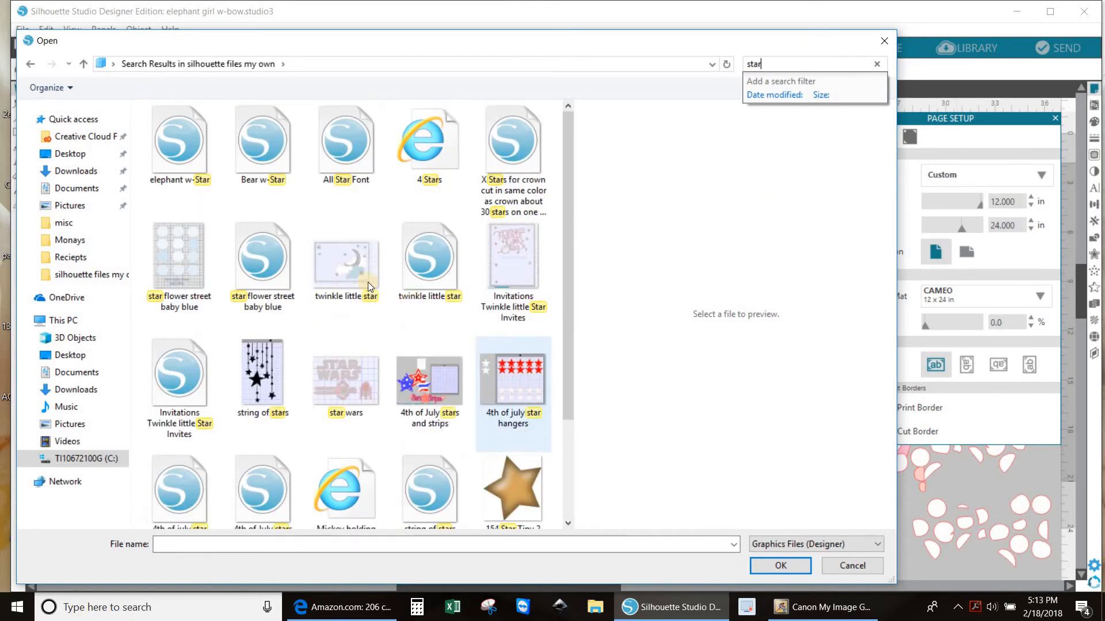
double_click(248, 156)
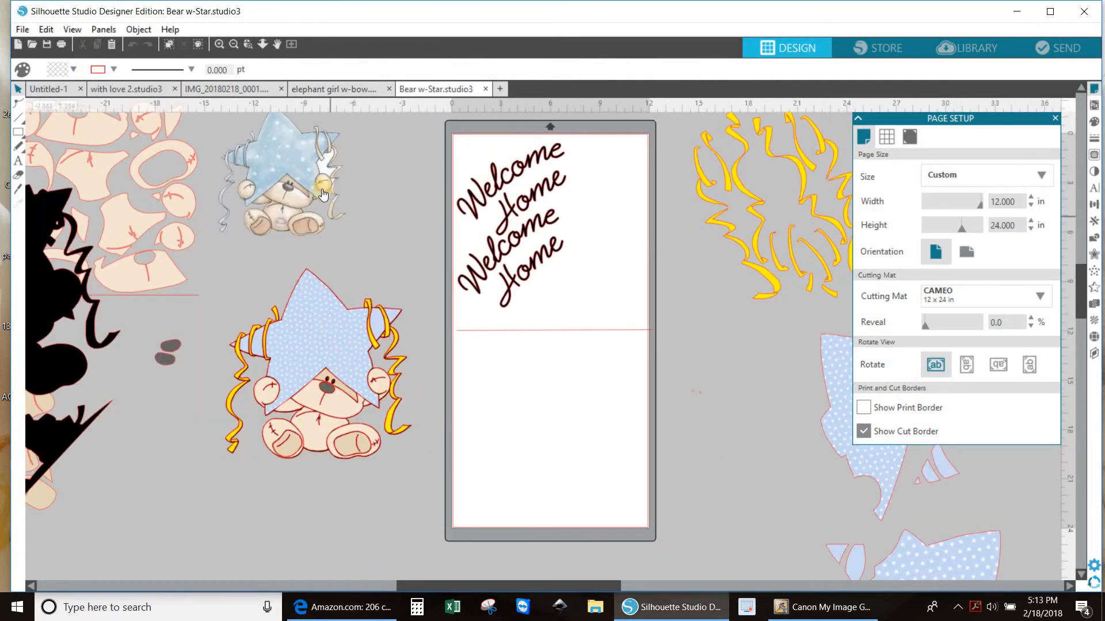
Move the shaded star bear picture onto the lower part of the page and enlarge it to about 19.14 by 19.56 inches.
drag(311, 184, 538, 392)
drag(572, 463, 572, 458)
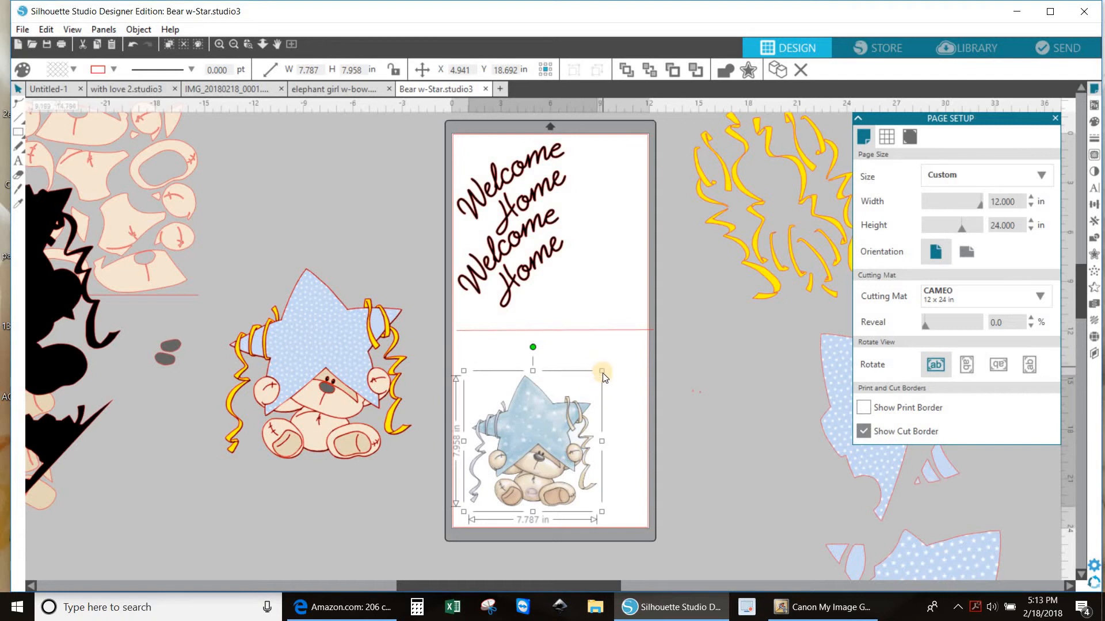
click(603, 374)
click(575, 416)
drag(601, 371, 788, 181)
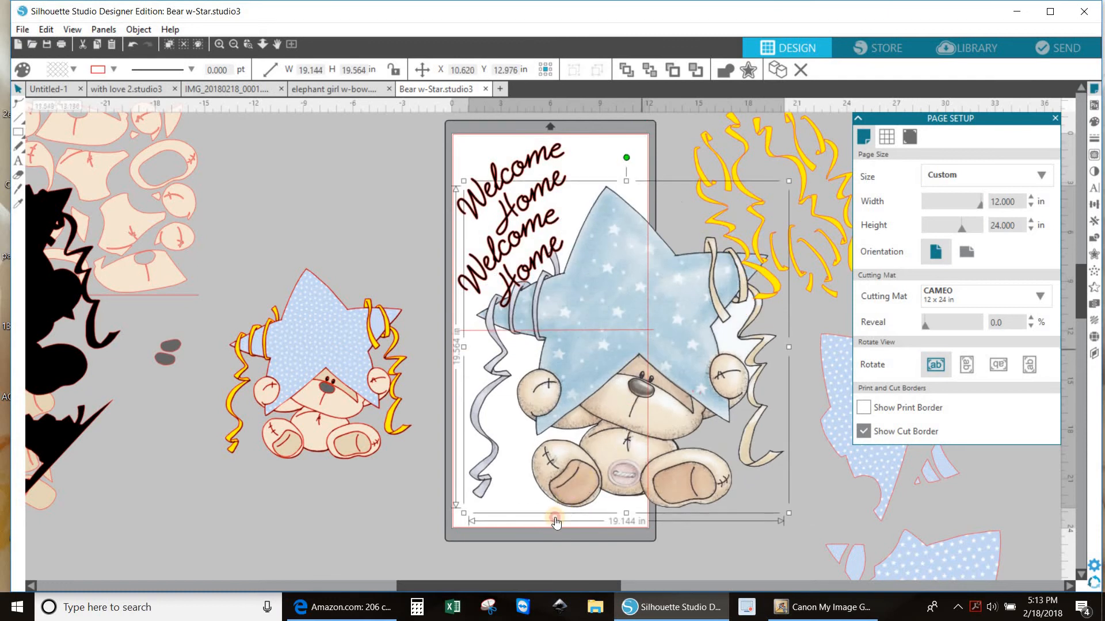
Reposition the enlarged bear picture outside the page on its left side and place the layered paper-pieced bear on the page's lower half.
drag(555, 522, 507, 464)
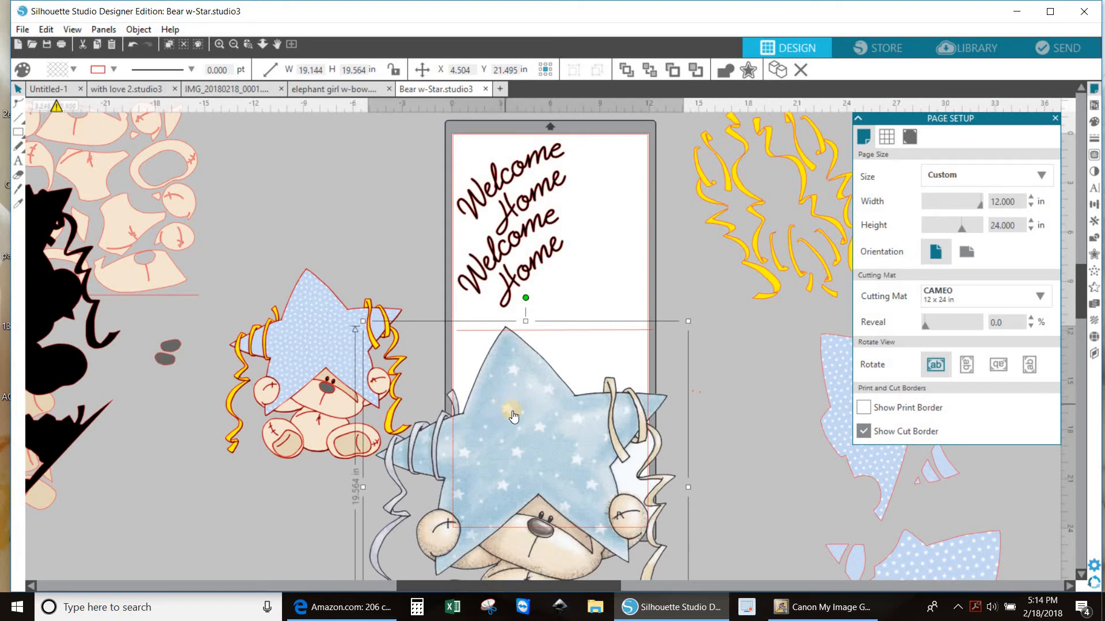
drag(540, 415, 593, 392)
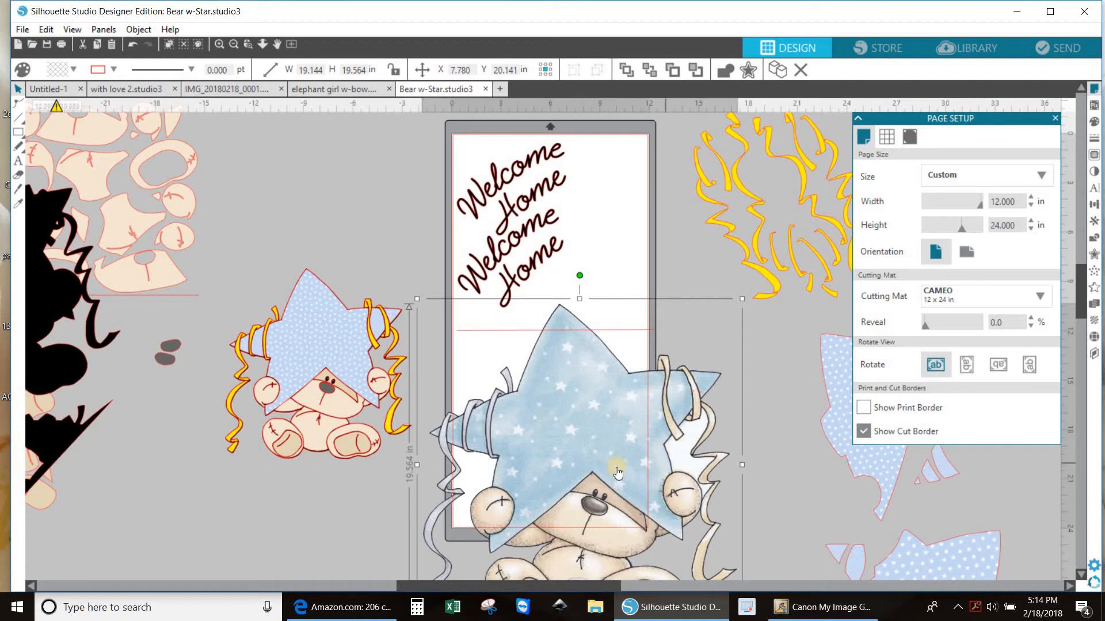
scroll(611, 450, down, 3)
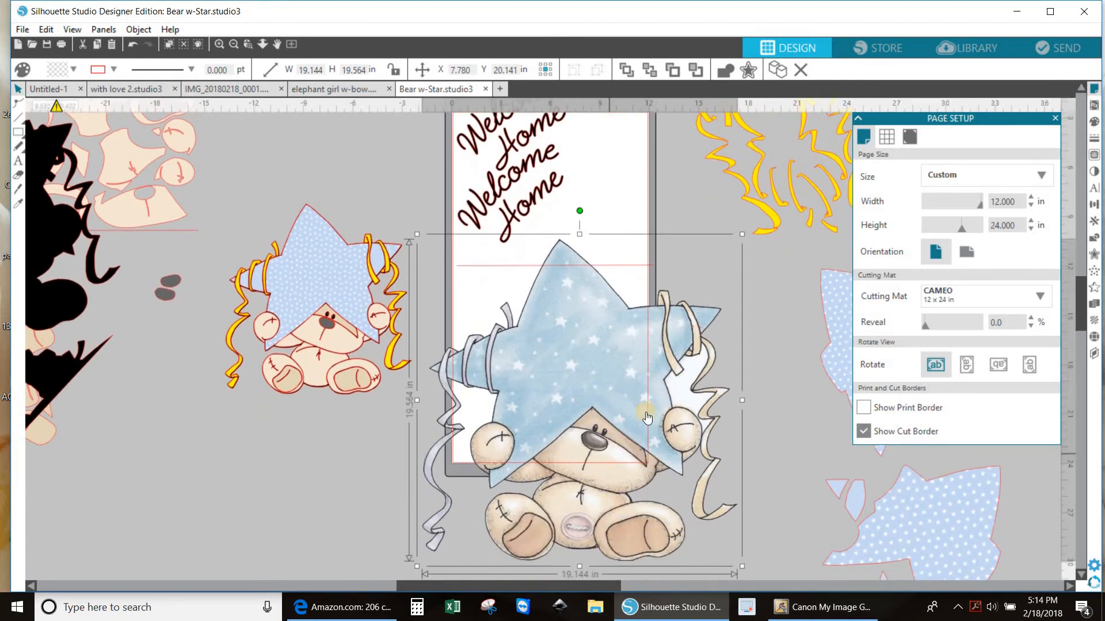
drag(566, 429, 564, 376)
click(439, 419)
drag(305, 379, 361, 391)
click(111, 357)
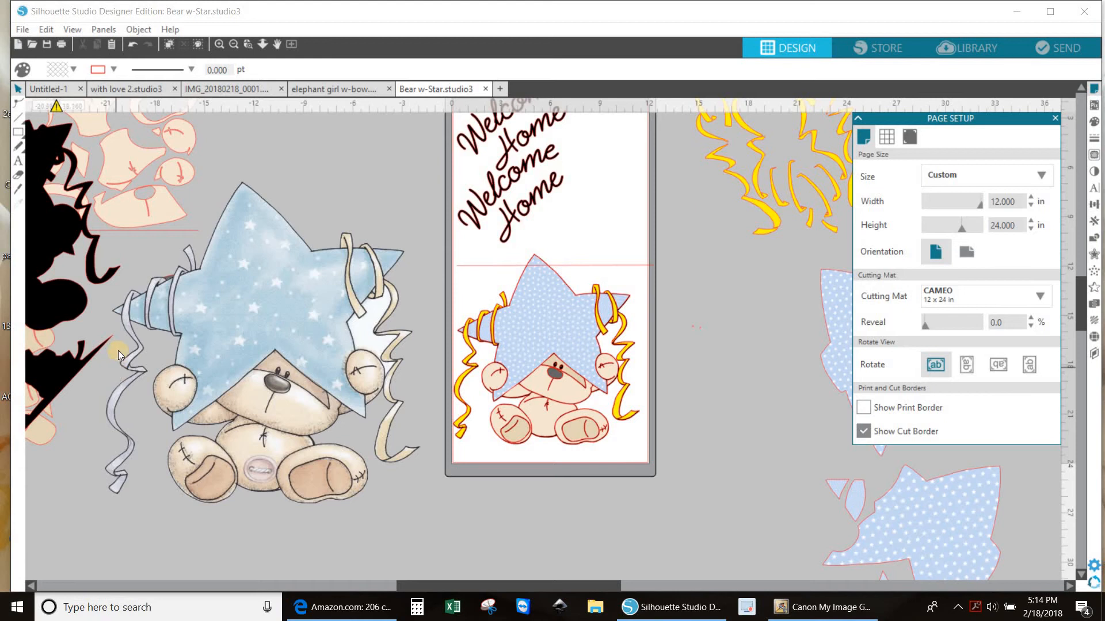
key(super)
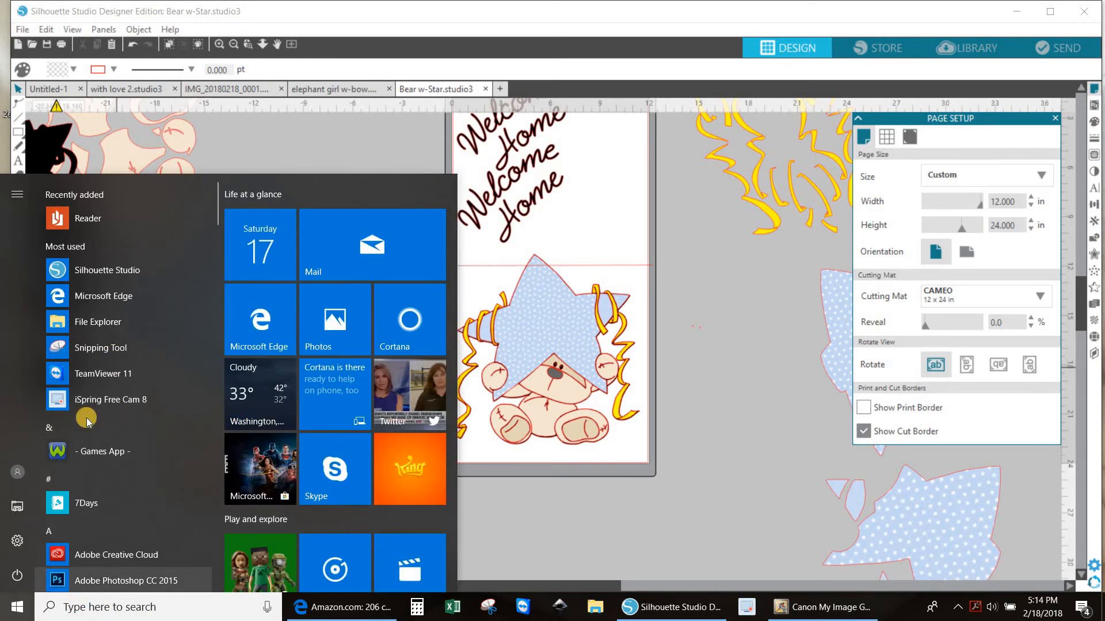
scroll(89, 534, down, 5)
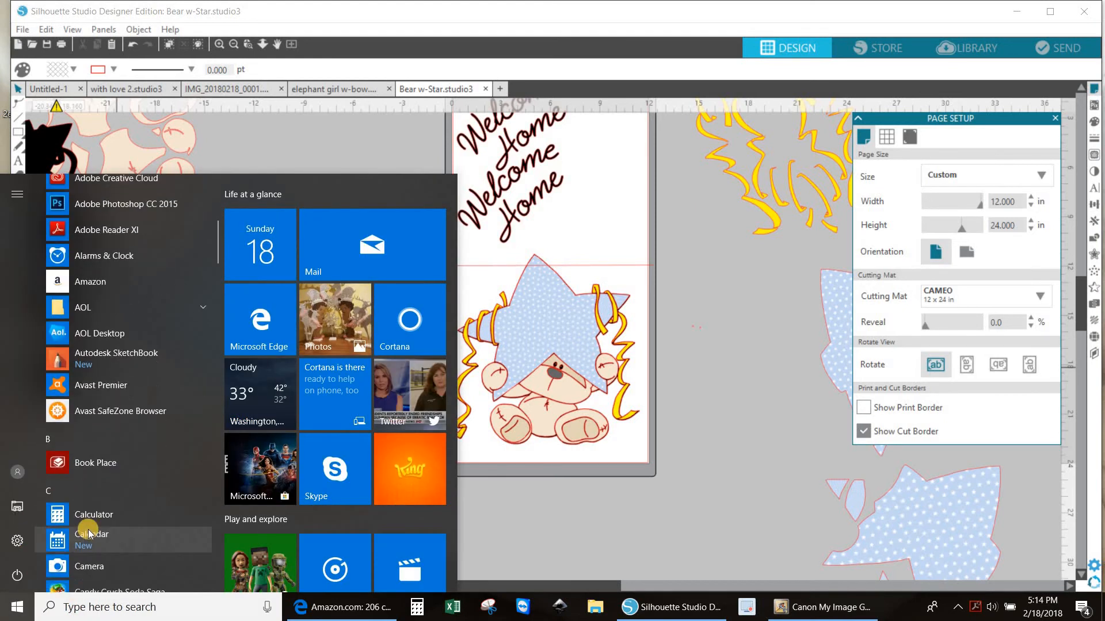
scroll(89, 530, down, 3)
click(512, 512)
Switch to File Explorer, browse the Pictures folder and open its Phone Cloud subfolder.
click(595, 606)
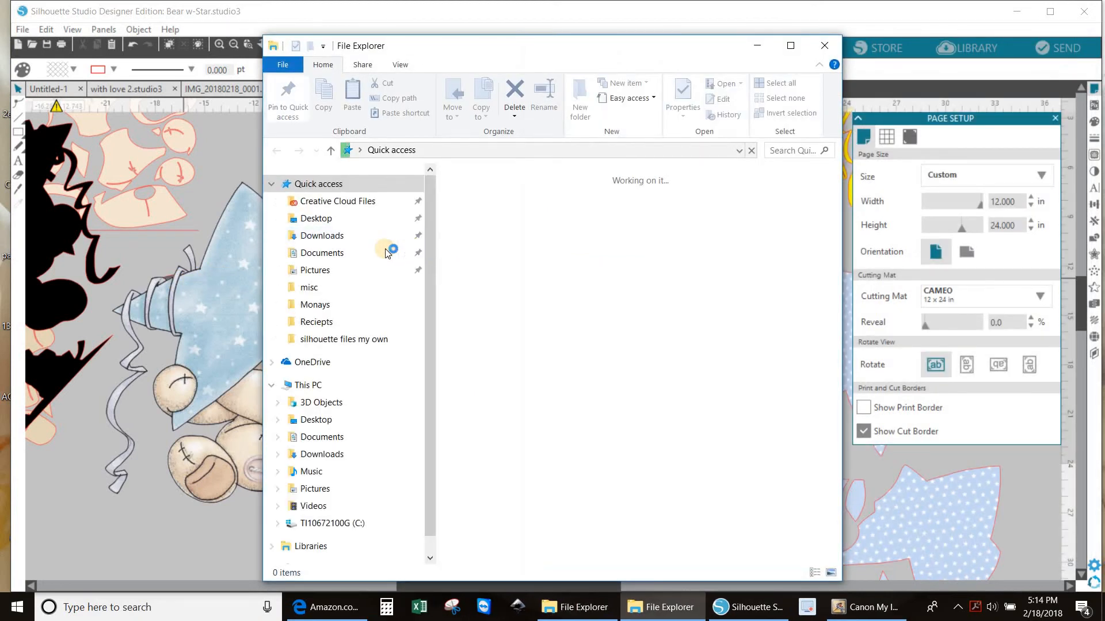
click(332, 273)
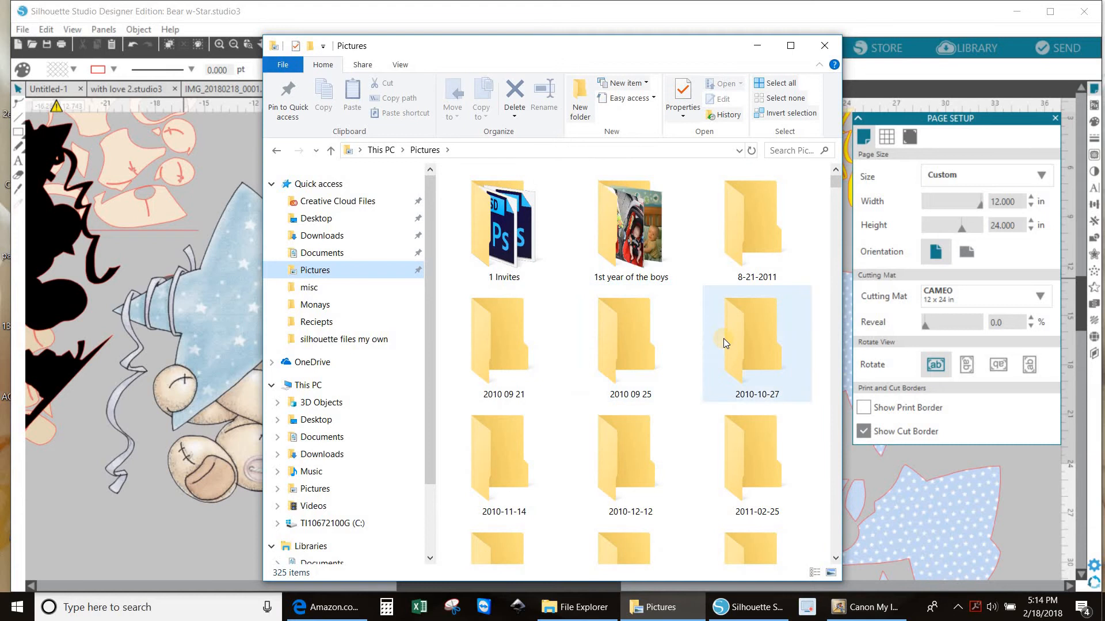
scroll(723, 338, down, 12)
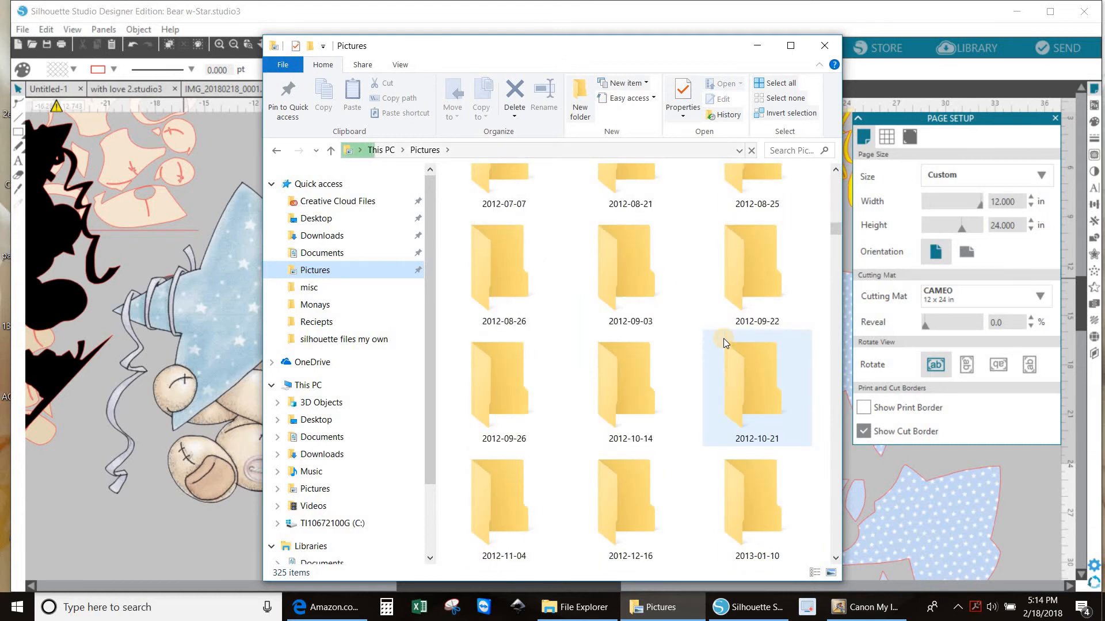
scroll(723, 338, down, 8)
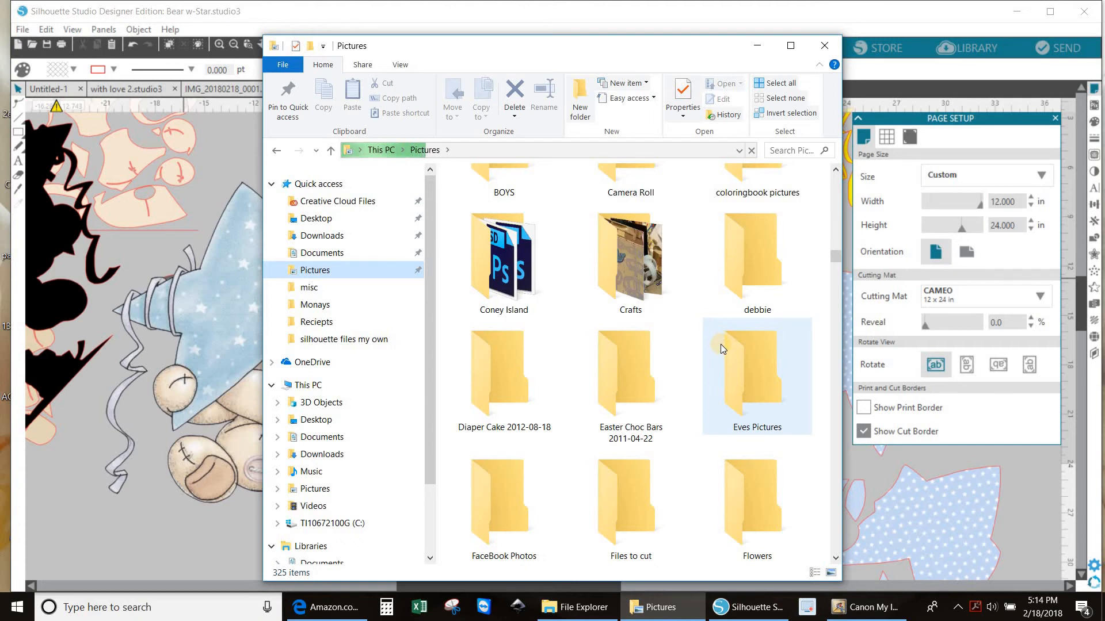
scroll(721, 344, down, 10)
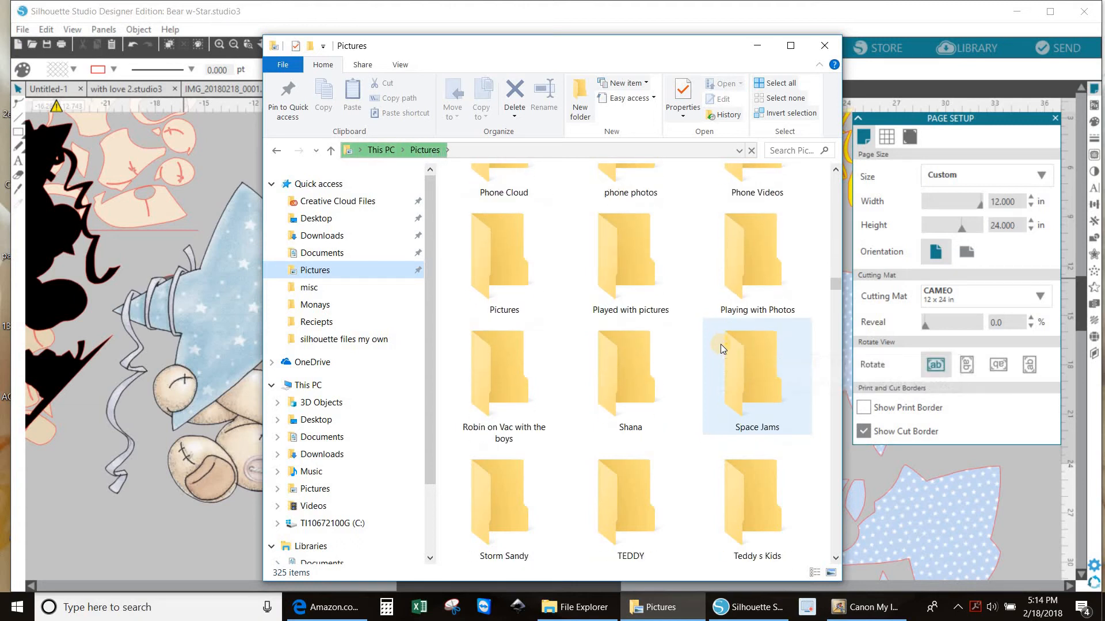
scroll(721, 346, down, 4)
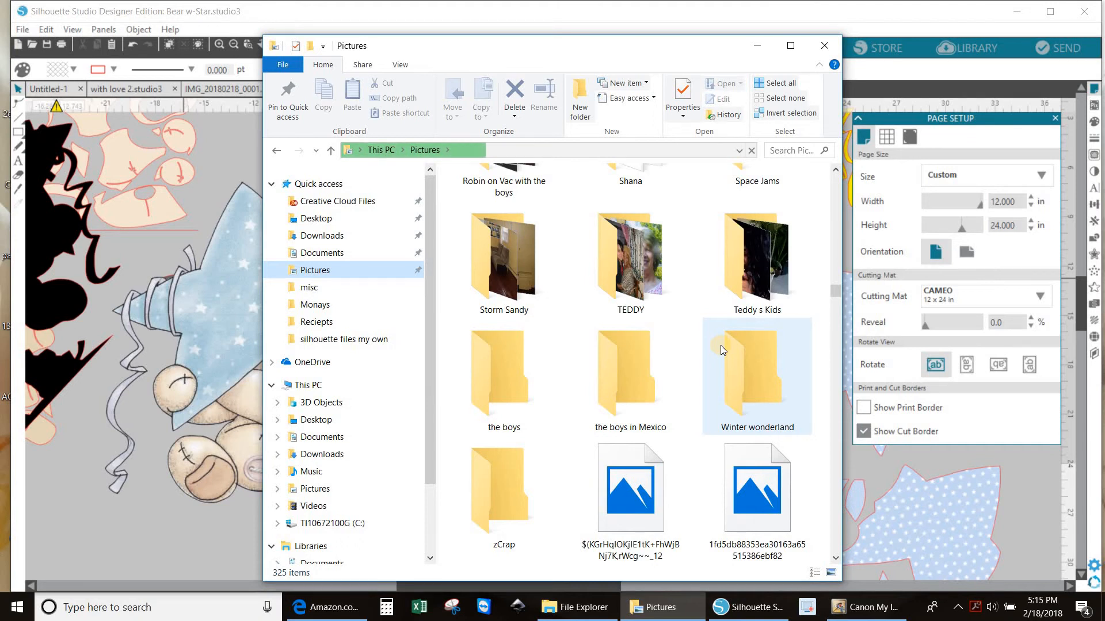
scroll(720, 345, down, 4)
scroll(722, 344, up, 8)
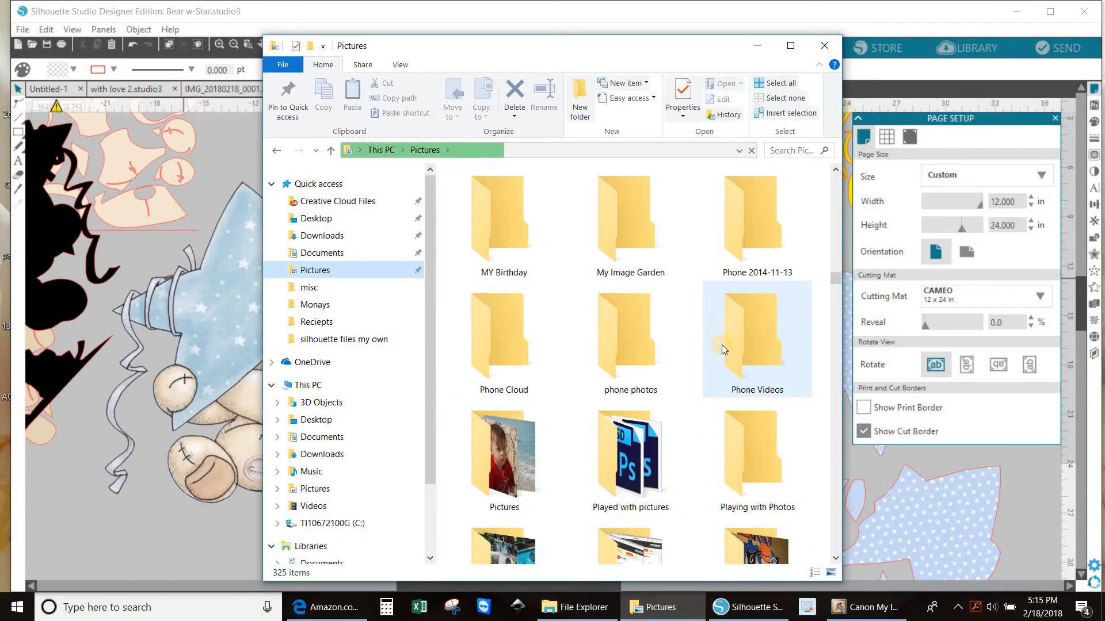
double_click(474, 374)
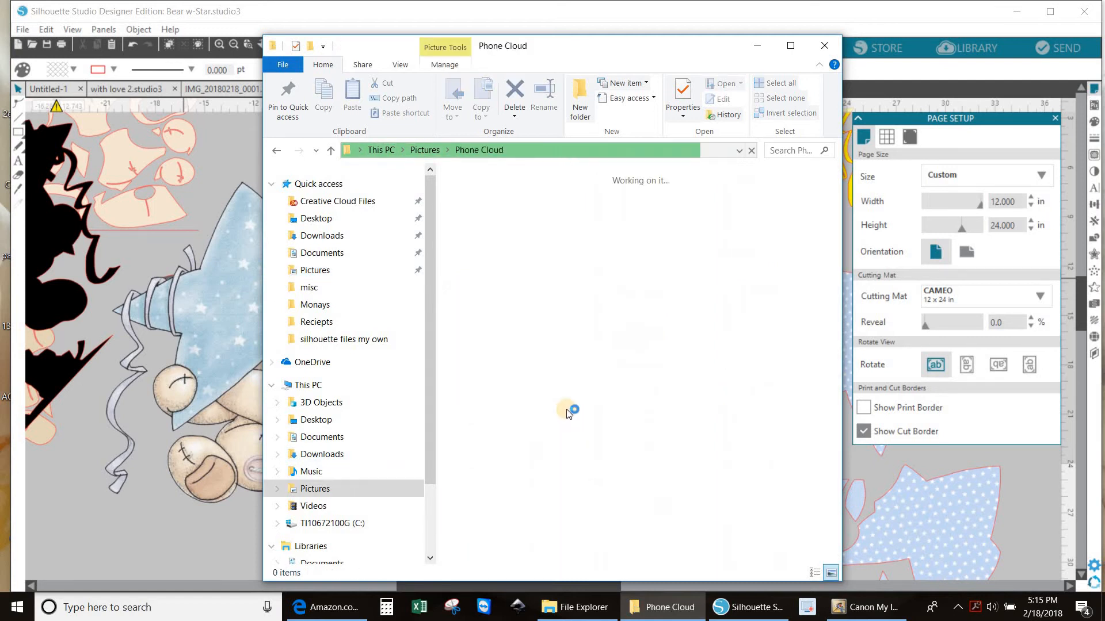
Look through the subfolders of the Phone Cloud folder for the one holding photos of the finished star bear.
scroll(646, 387, down, 5)
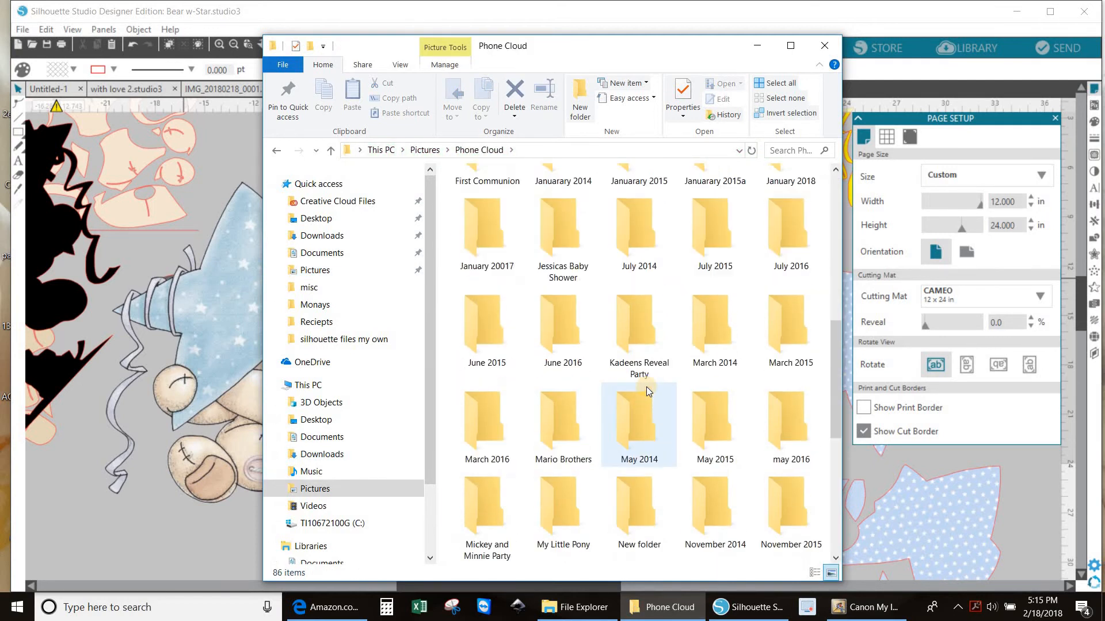
scroll(647, 386, down, 8)
scroll(685, 438, up, 3)
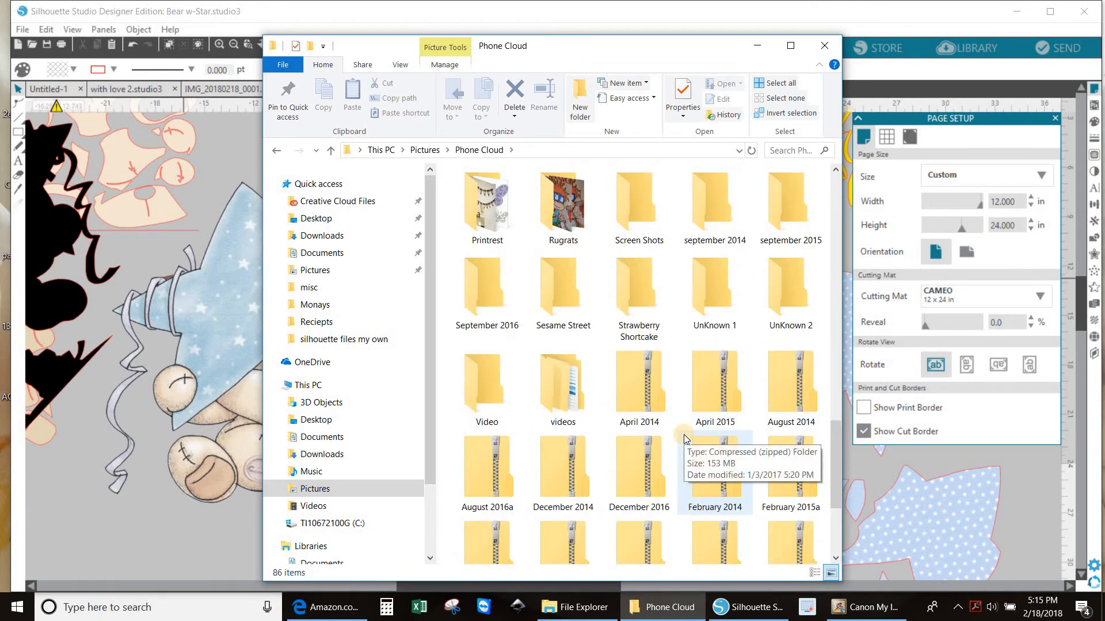
scroll(685, 437, up, 3)
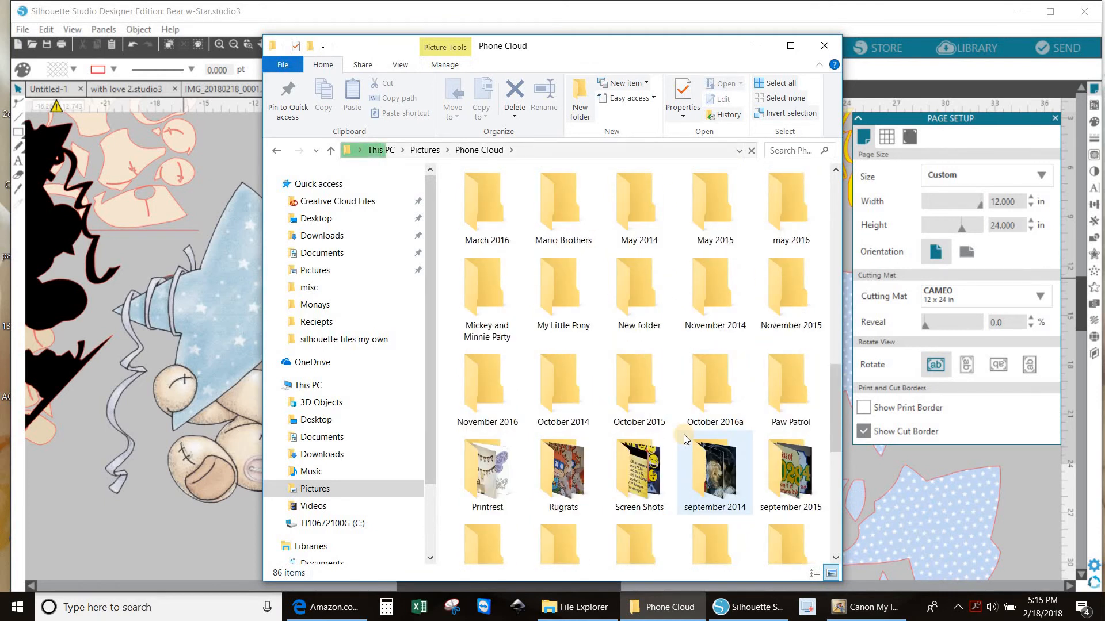
scroll(685, 438, down, 3)
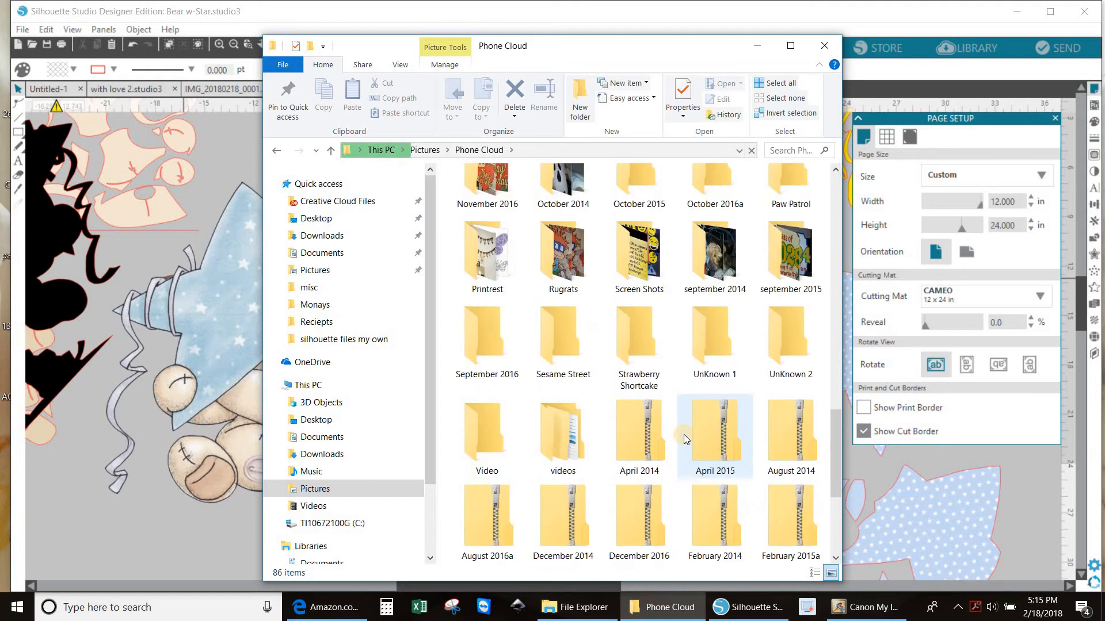
scroll(685, 438, up, 3)
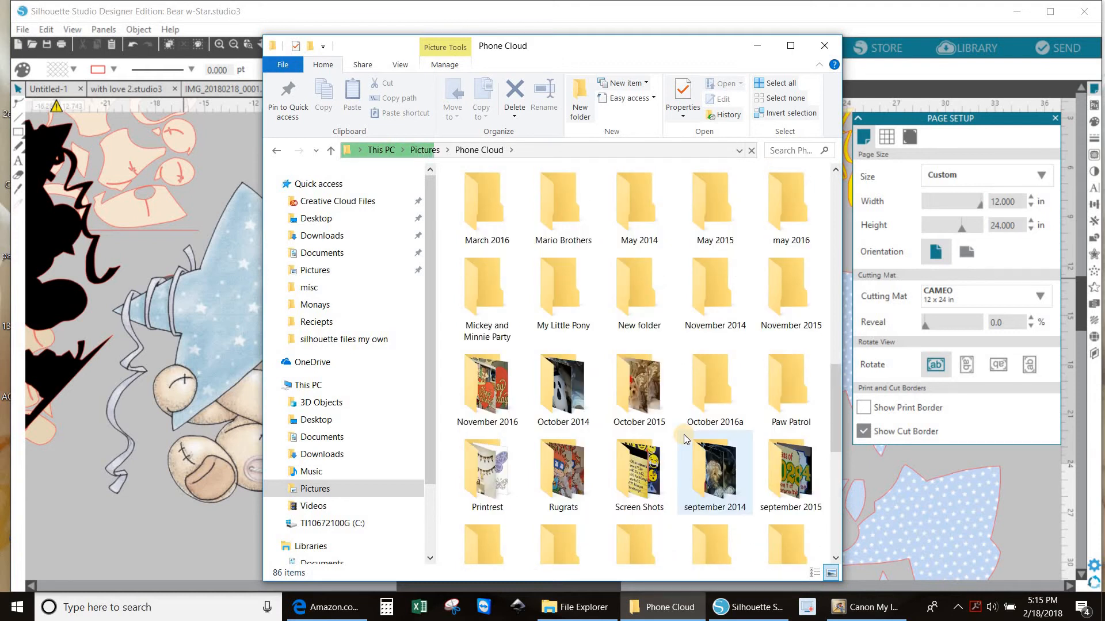
scroll(684, 436, up, 3)
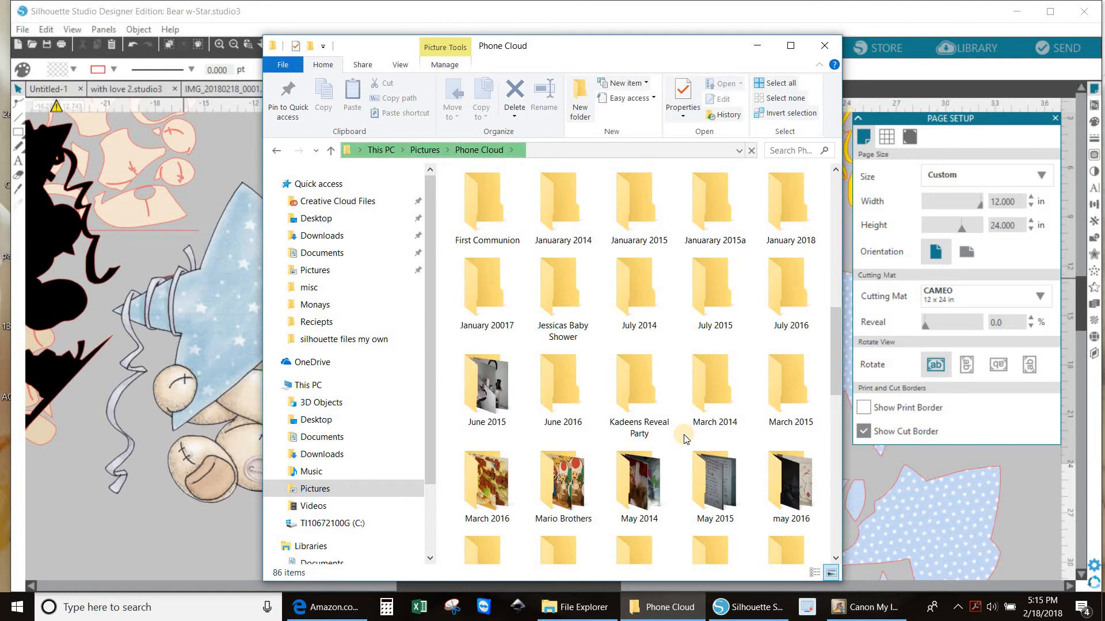
scroll(686, 439, down, 4)
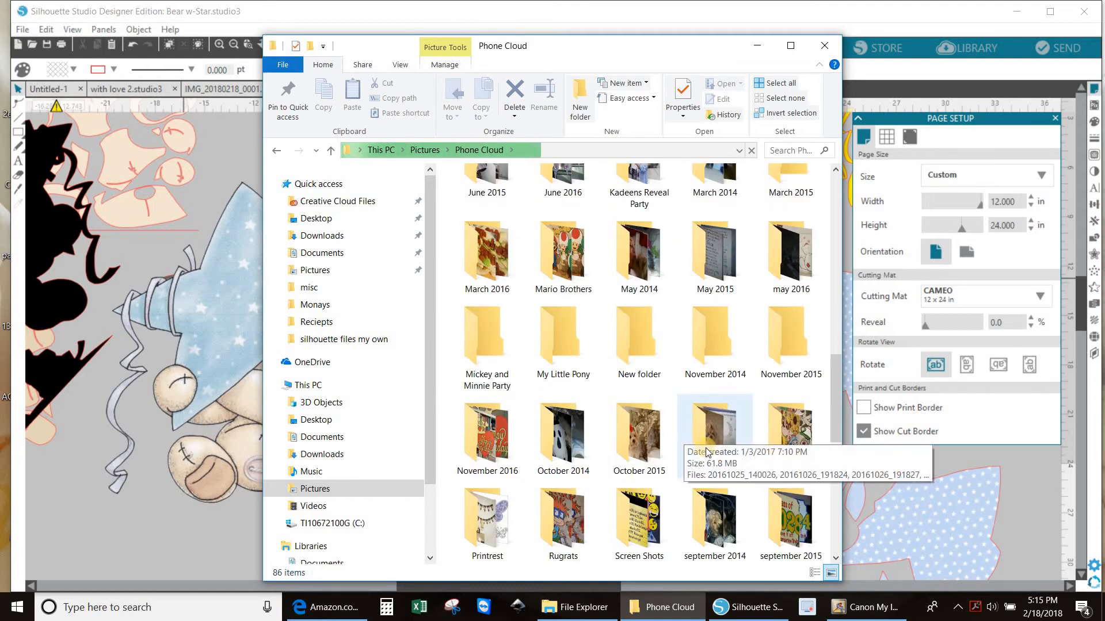
scroll(817, 454, down, 5)
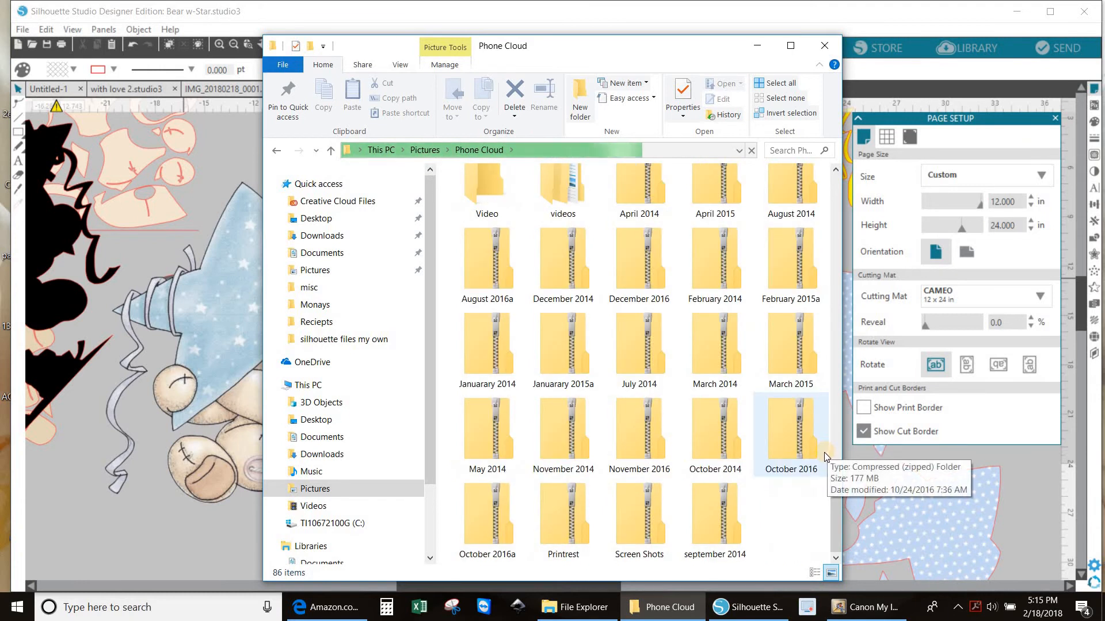
scroll(825, 453, up, 6)
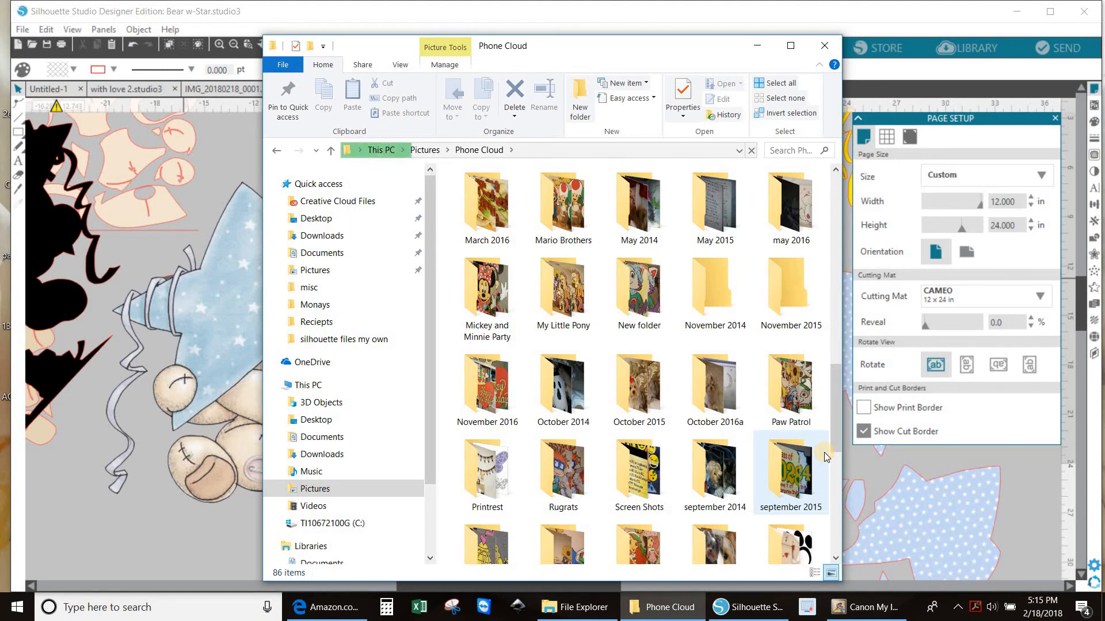
scroll(824, 453, up, 4)
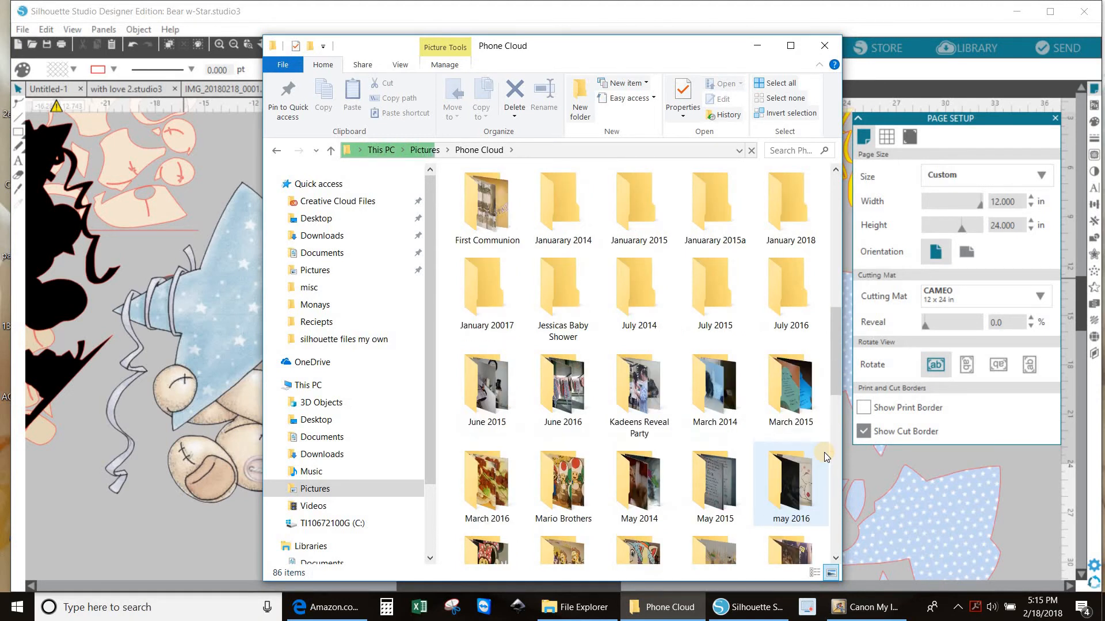
scroll(825, 453, down, 3)
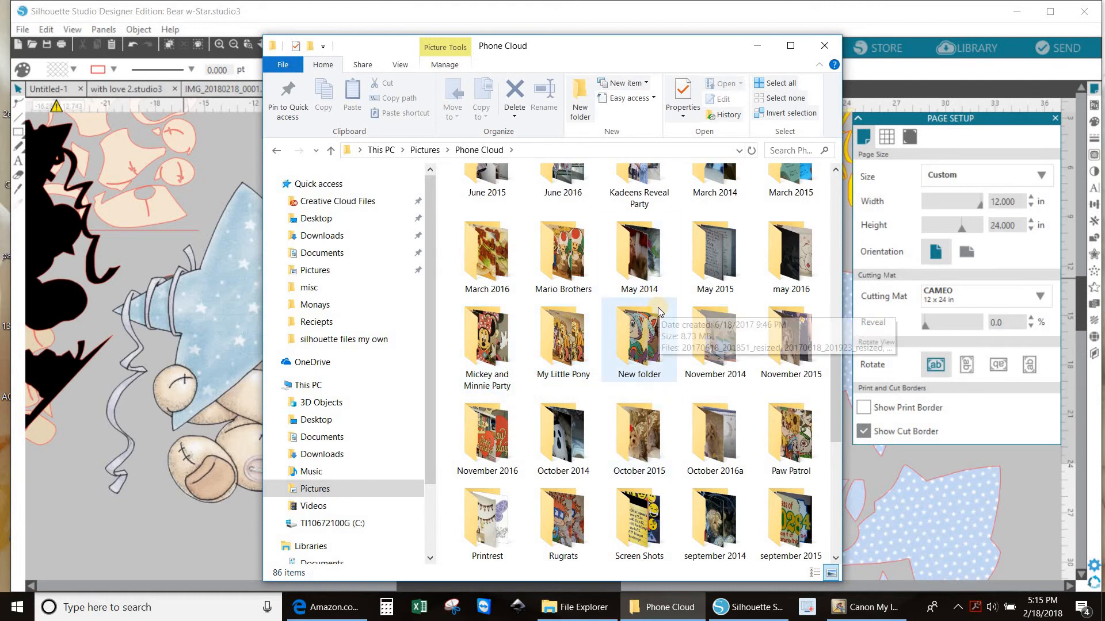
scroll(658, 307, up, 6)
scroll(658, 307, up, 4)
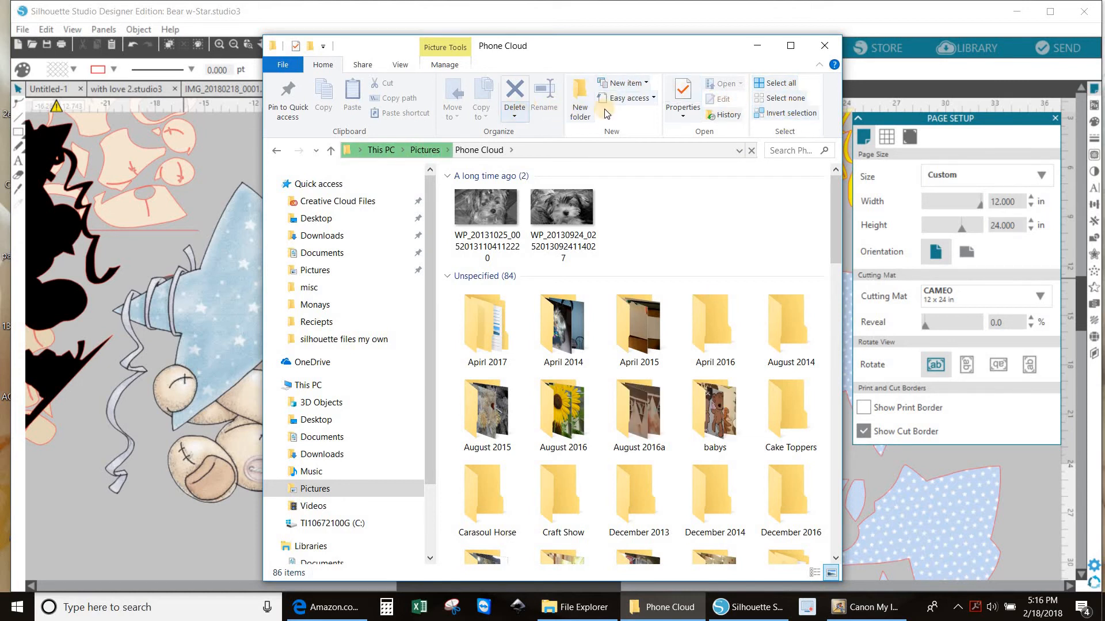
Sort the contents of the Phone Cloud folder by date.
click(401, 65)
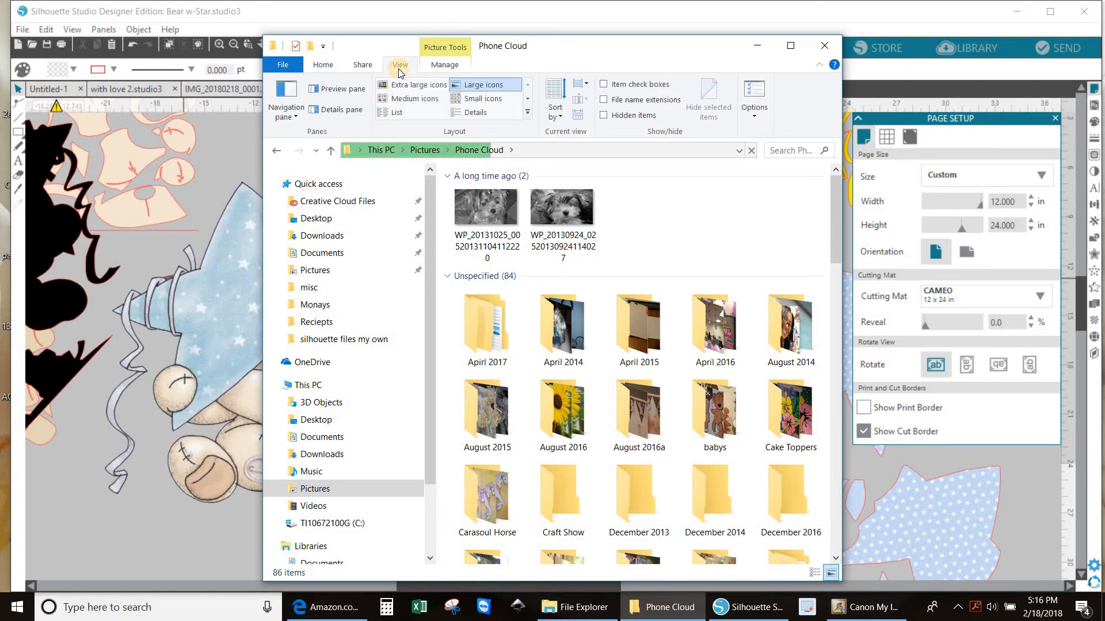
click(555, 108)
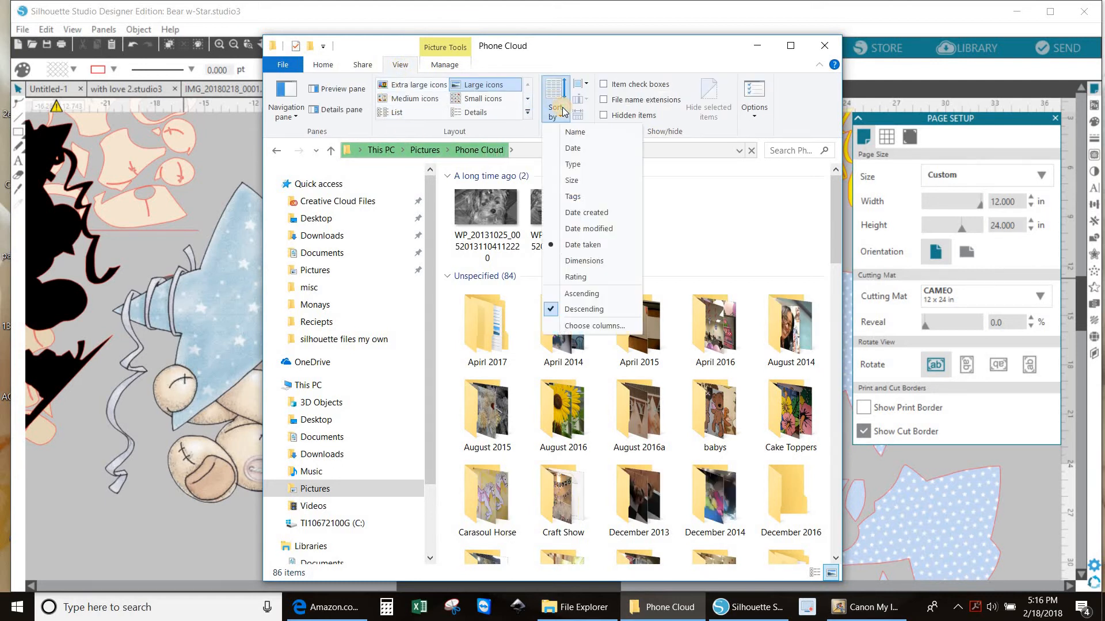
click(579, 149)
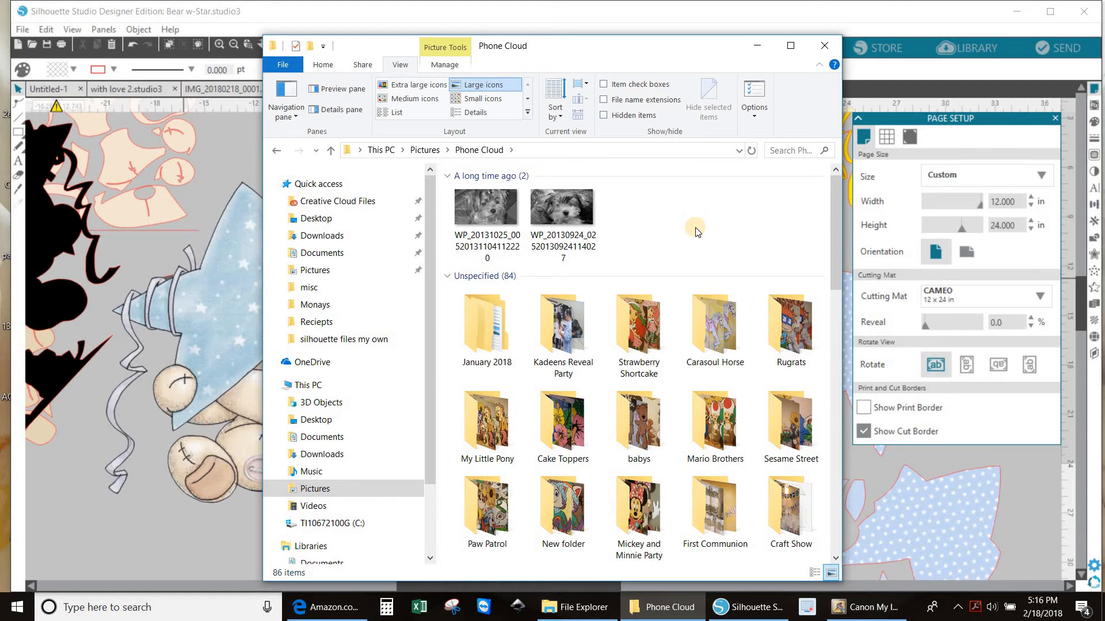
Examine the date-sorted subfolders and their thumbnails to locate the folder with recent project photos.
scroll(695, 230, down, 5)
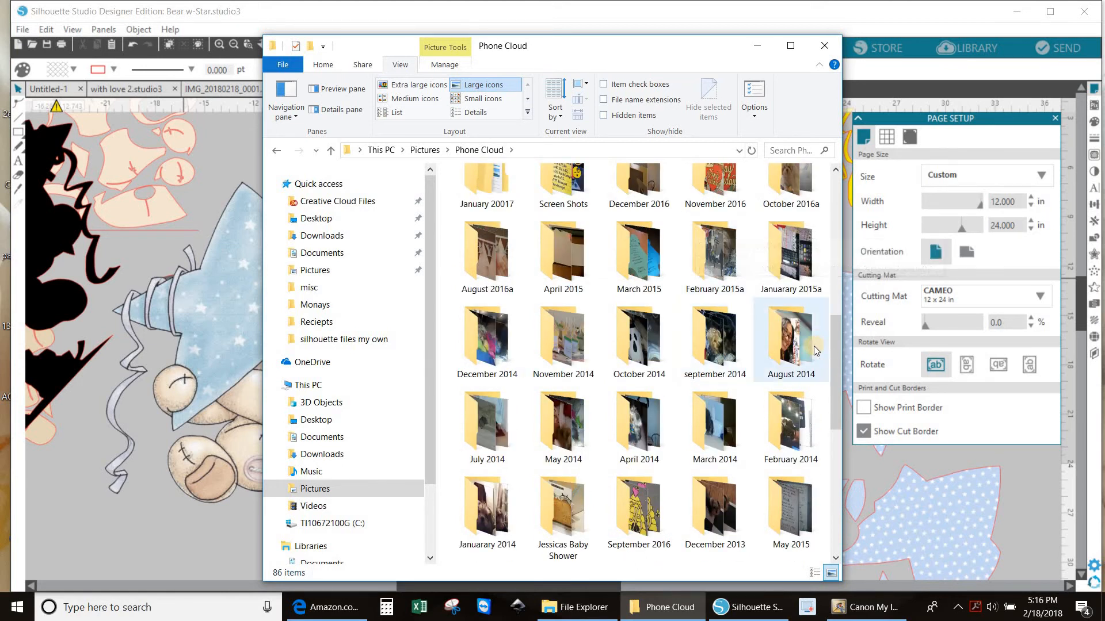
scroll(683, 336, down, 6)
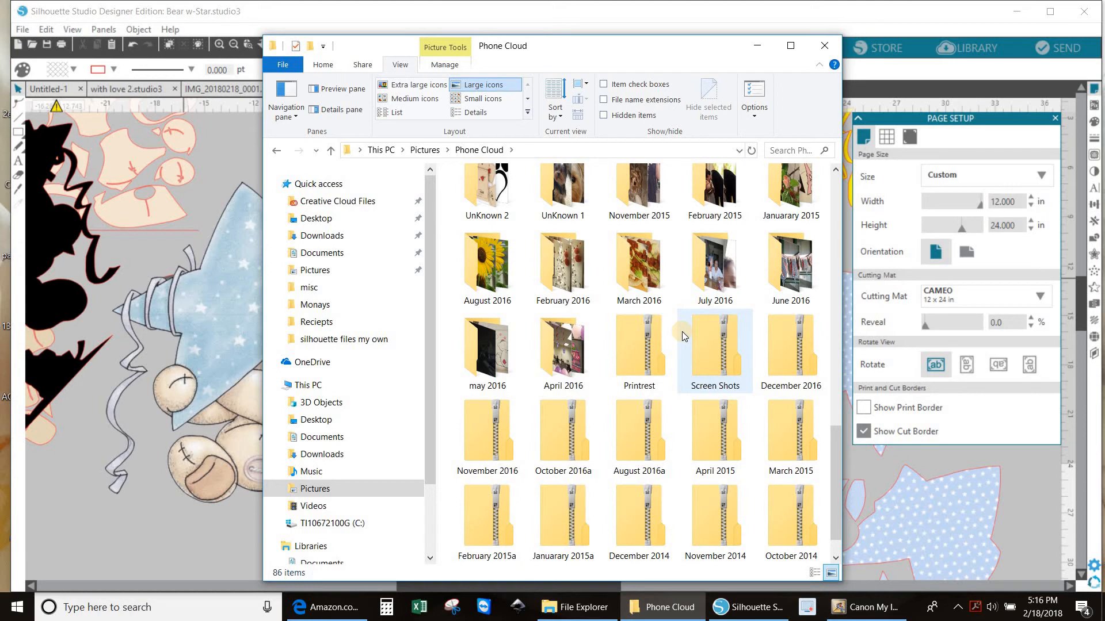
scroll(681, 334, up, 3)
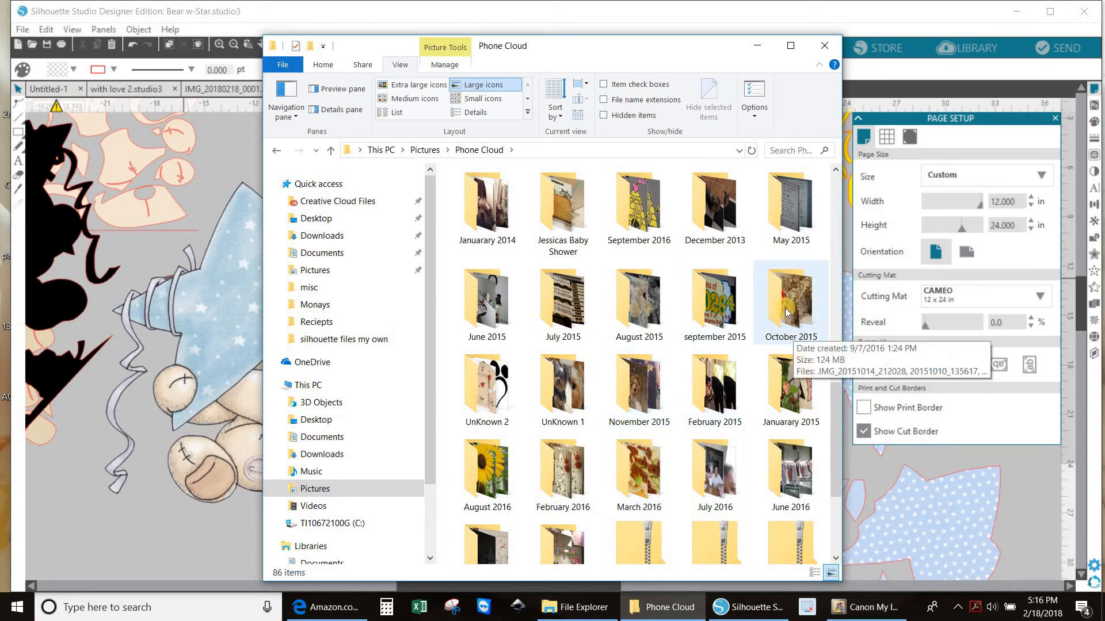
scroll(785, 311, up, 3)
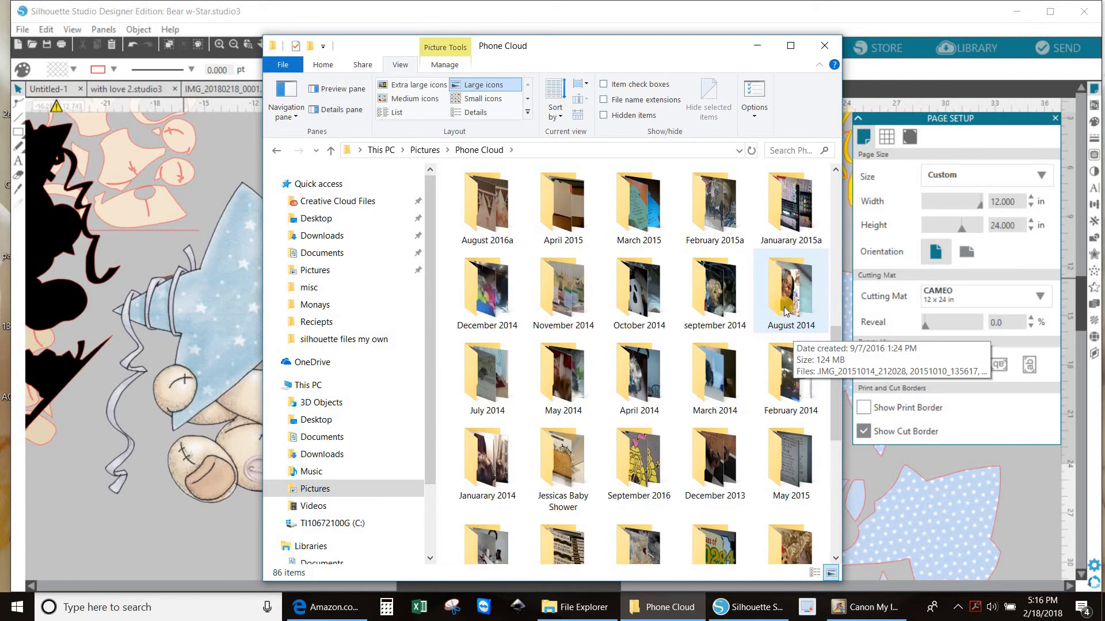
scroll(786, 311, up, 3)
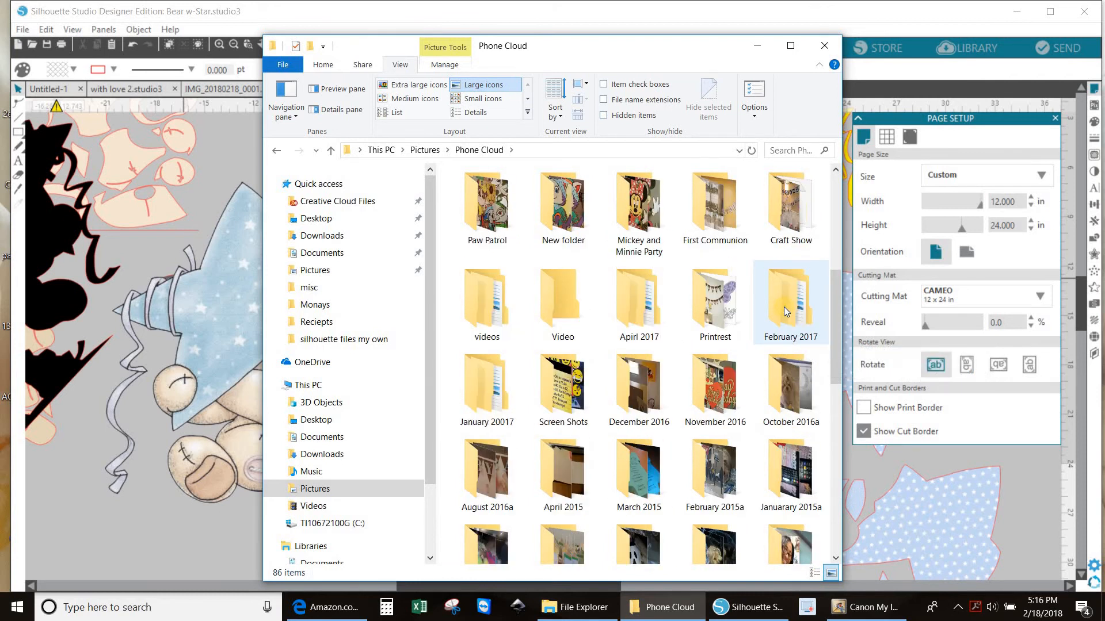
scroll(783, 311, up, 3)
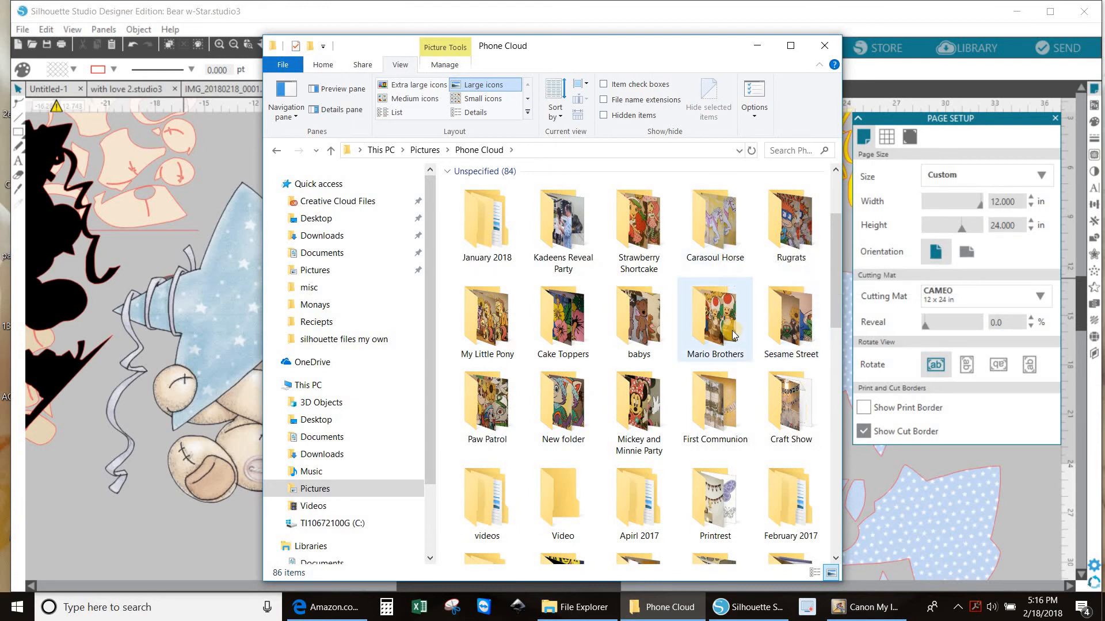
scroll(734, 336, up, 2)
scroll(733, 335, down, 12)
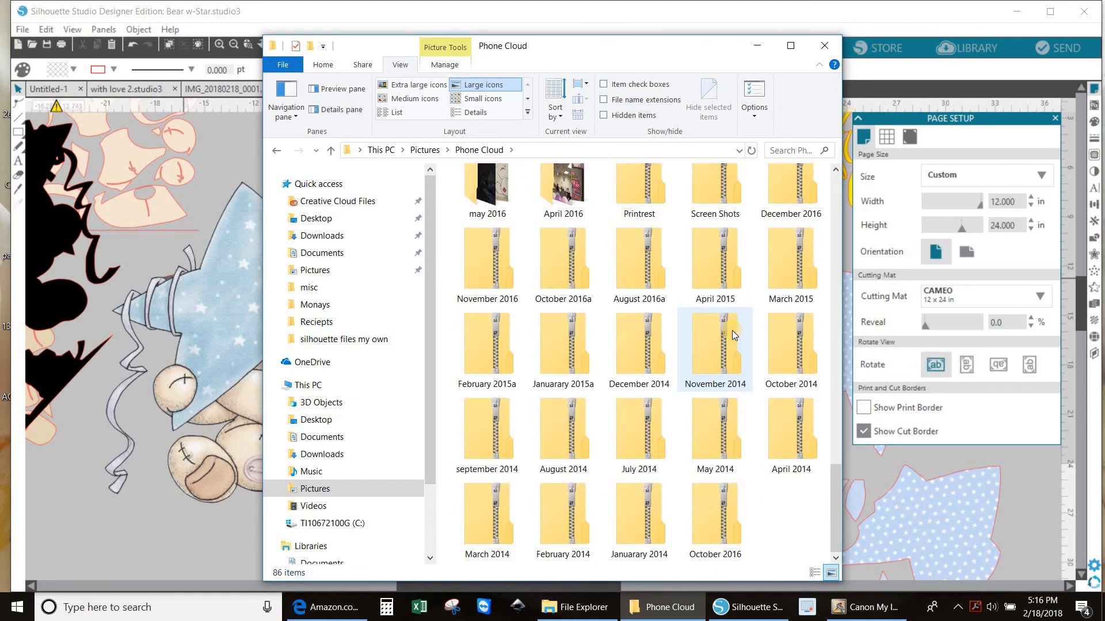
scroll(732, 334, up, 3)
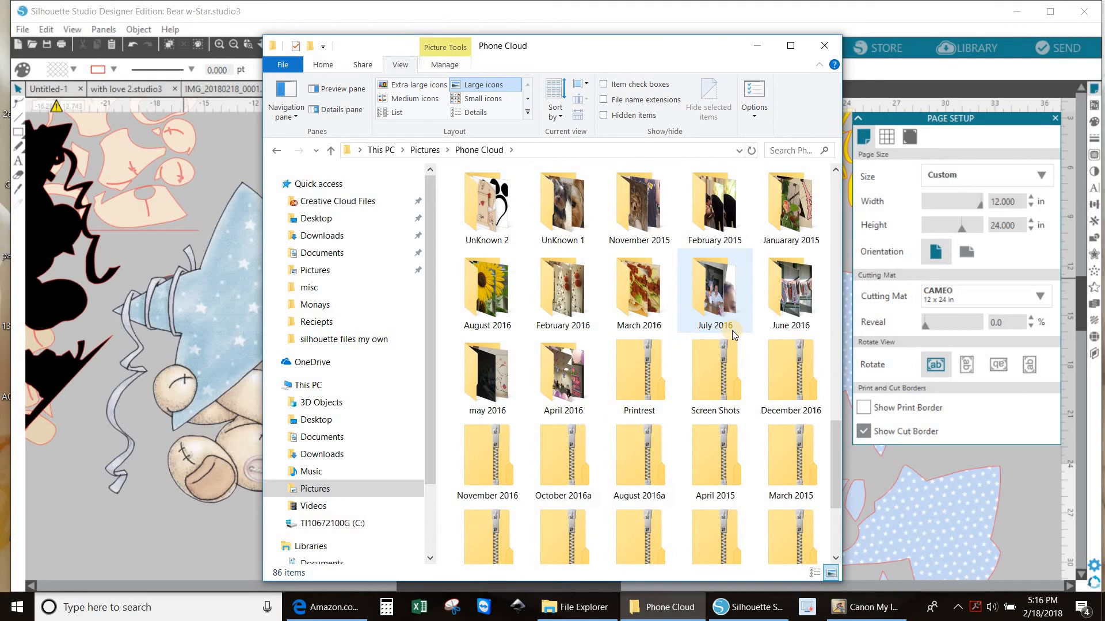
scroll(732, 330, down, 3)
scroll(732, 330, up, 7)
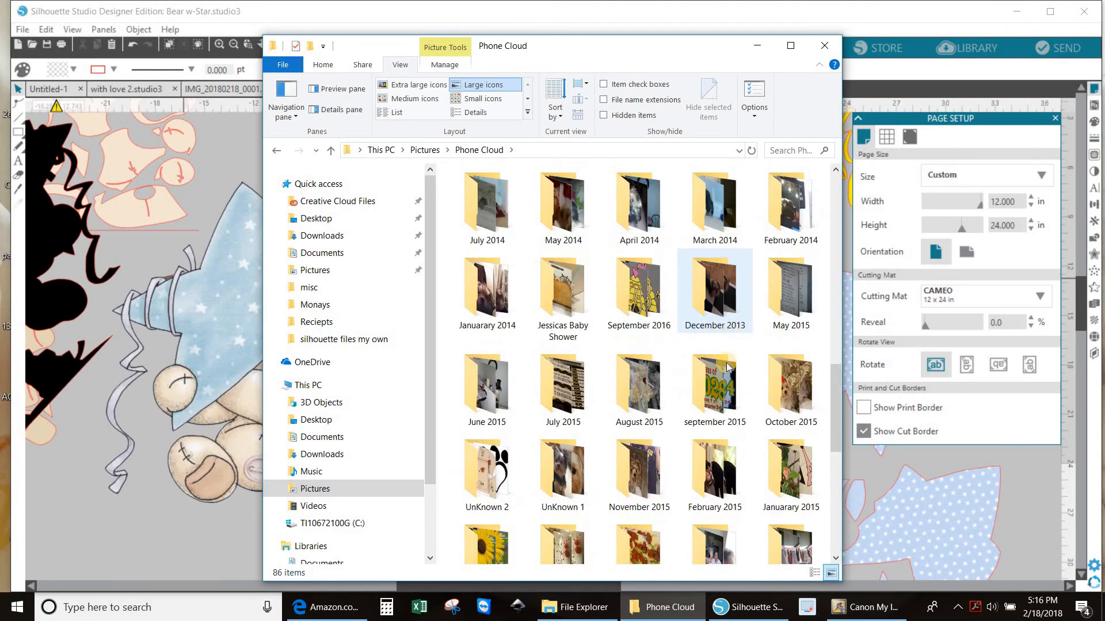
scroll(722, 402, down, 3)
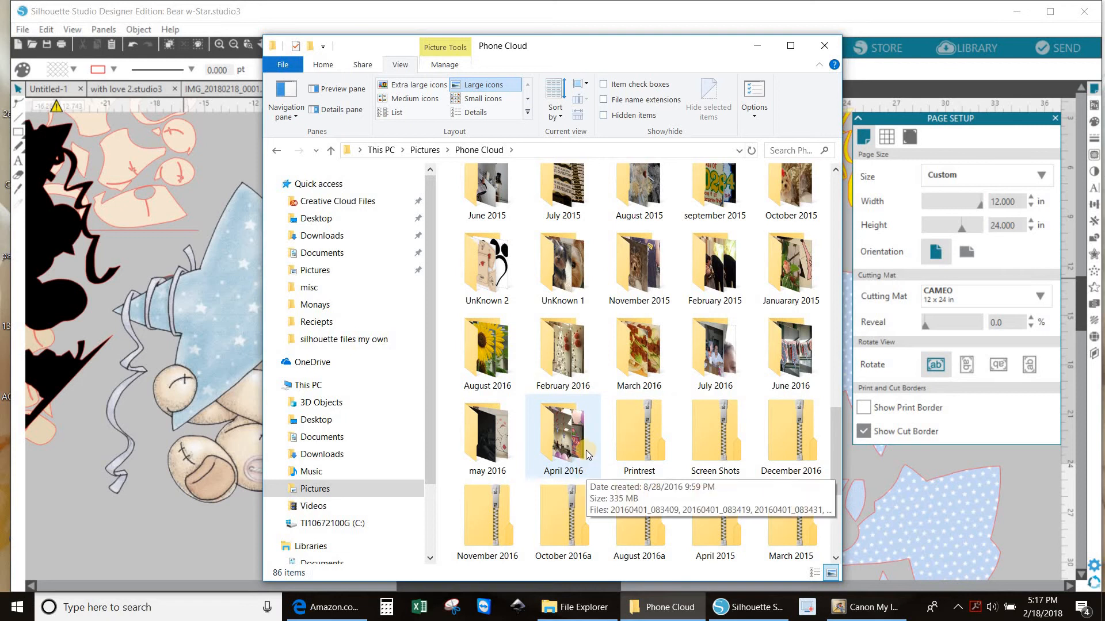
Open the UnKnown 1 folder, browse its pictures and sort them by date.
double_click(573, 284)
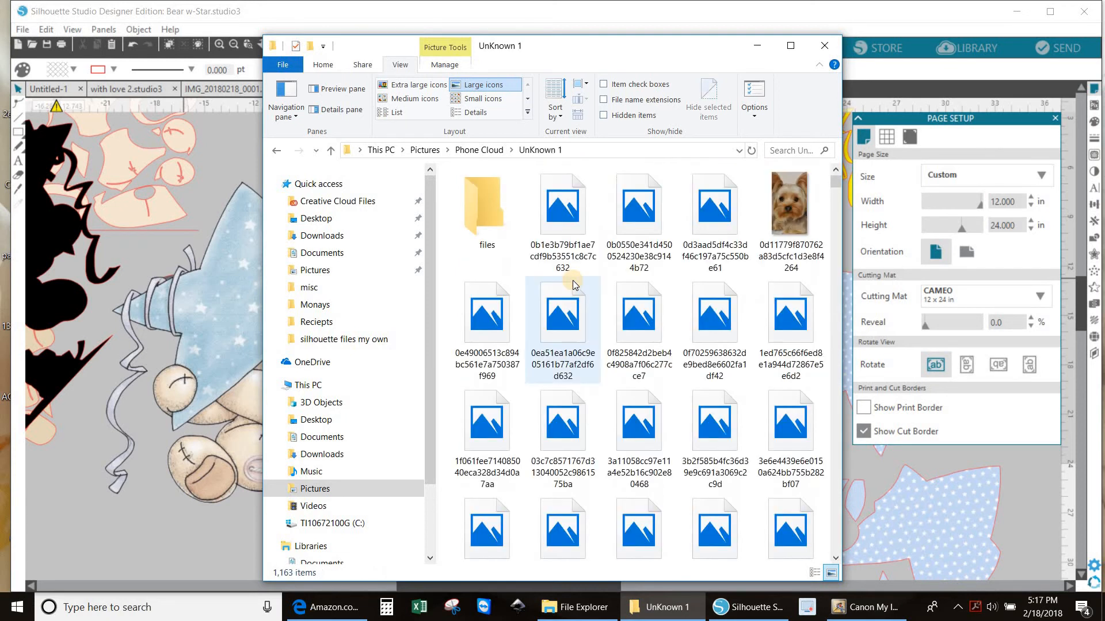
scroll(717, 353, down, 5)
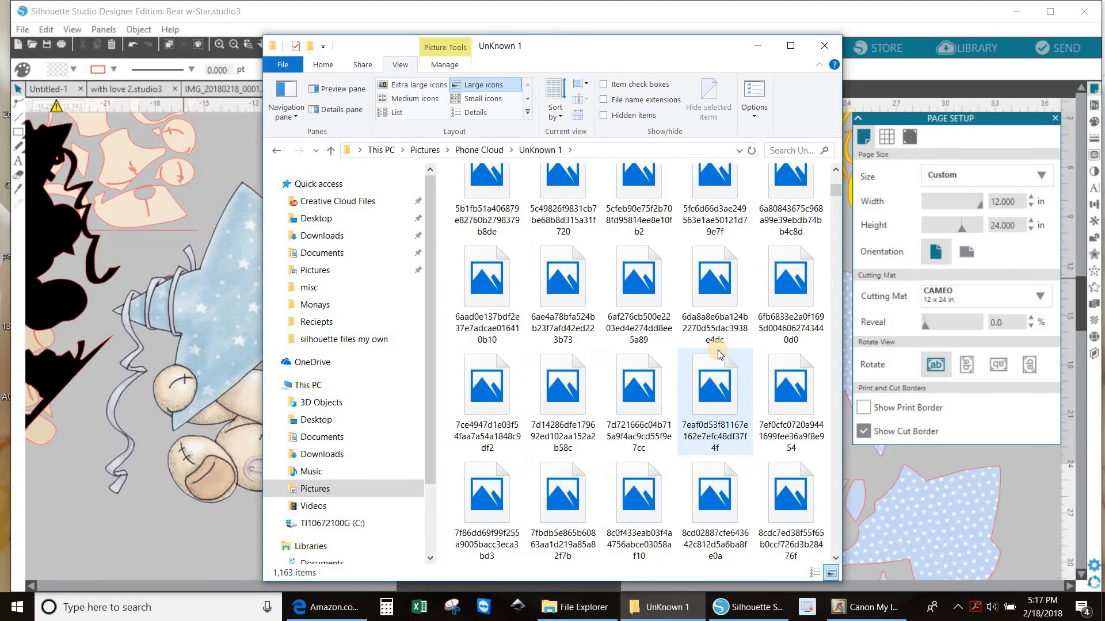
scroll(717, 350, down, 10)
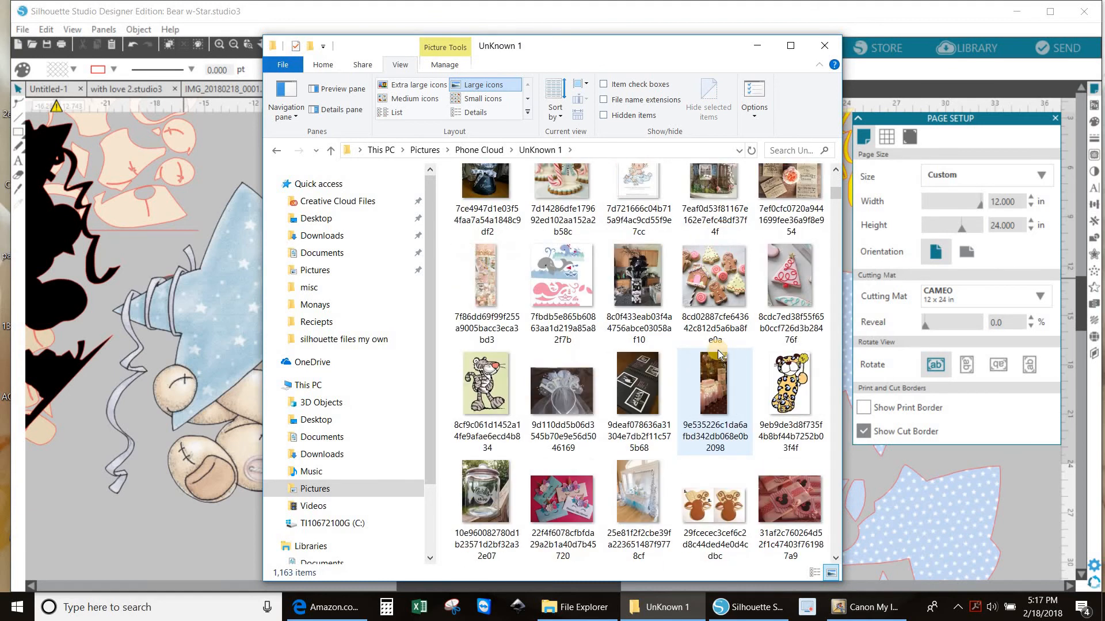
scroll(717, 349, down, 3)
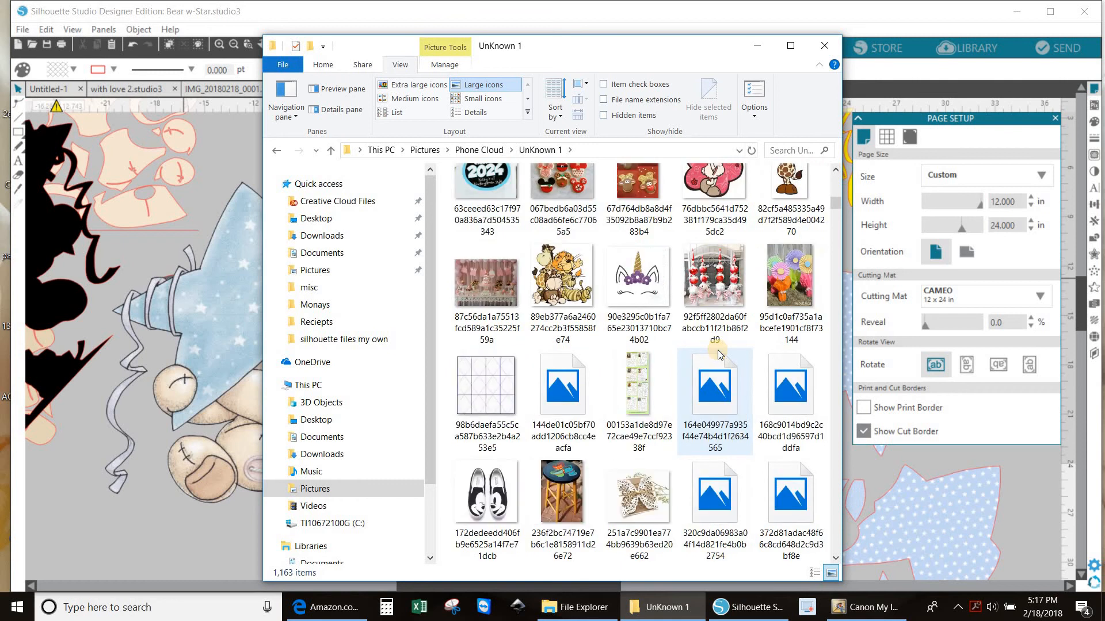
scroll(717, 350, down, 5)
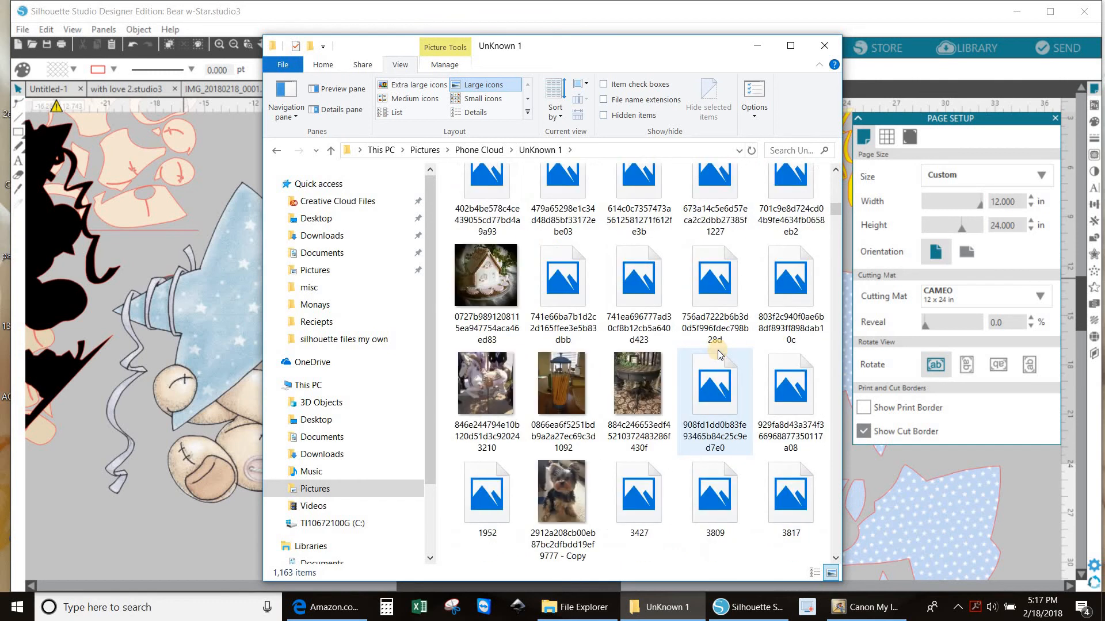
scroll(717, 350, down, 3)
scroll(717, 349, down, 3)
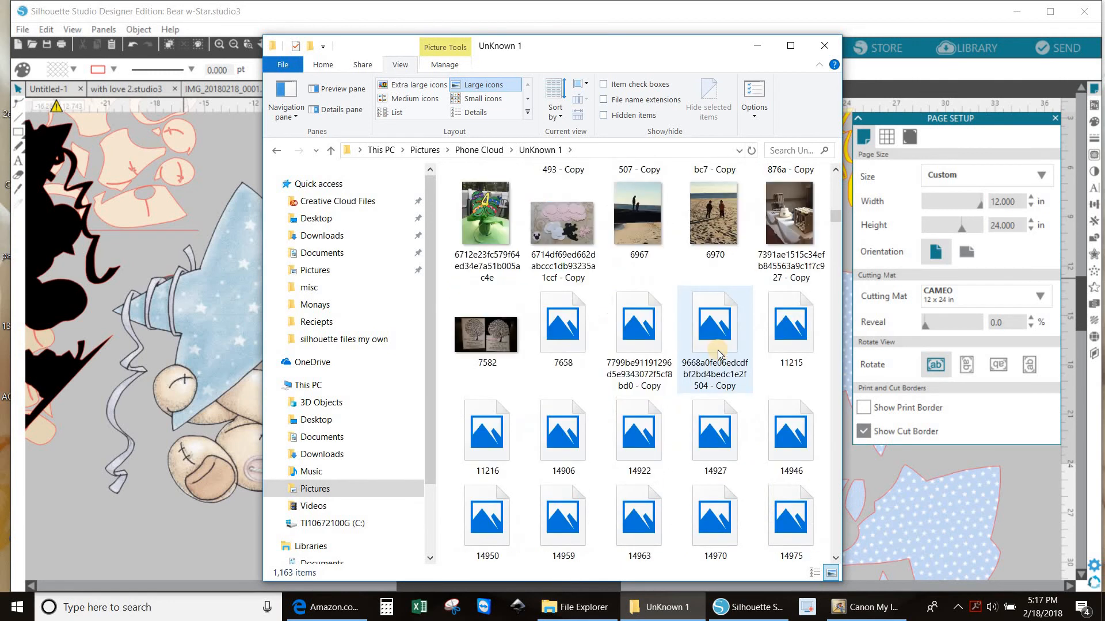
scroll(717, 350, down, 10)
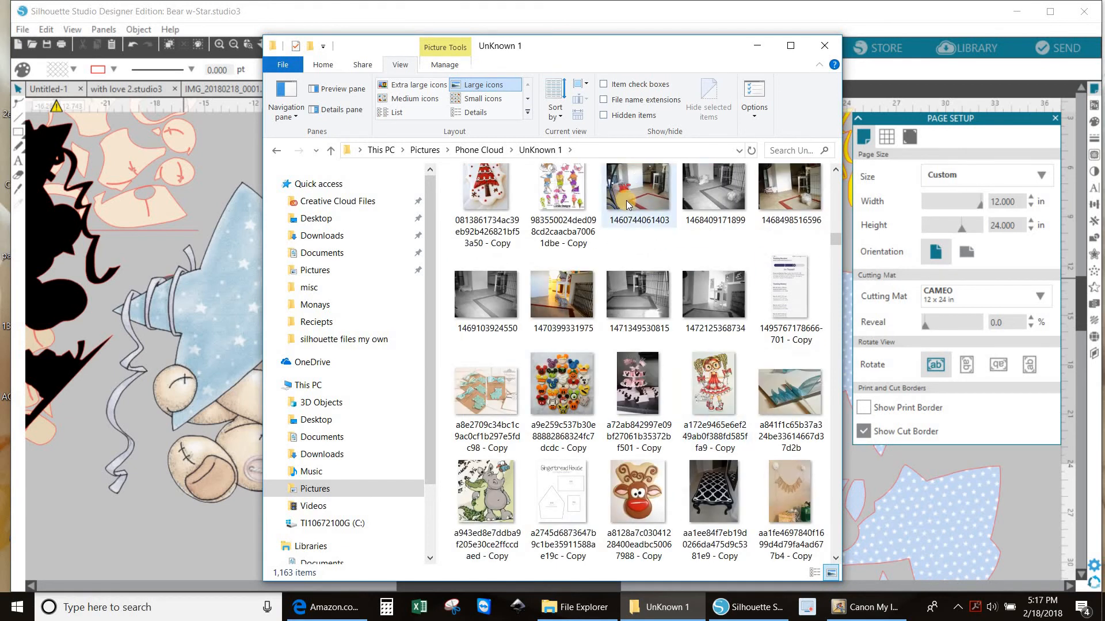
click(554, 107)
click(573, 149)
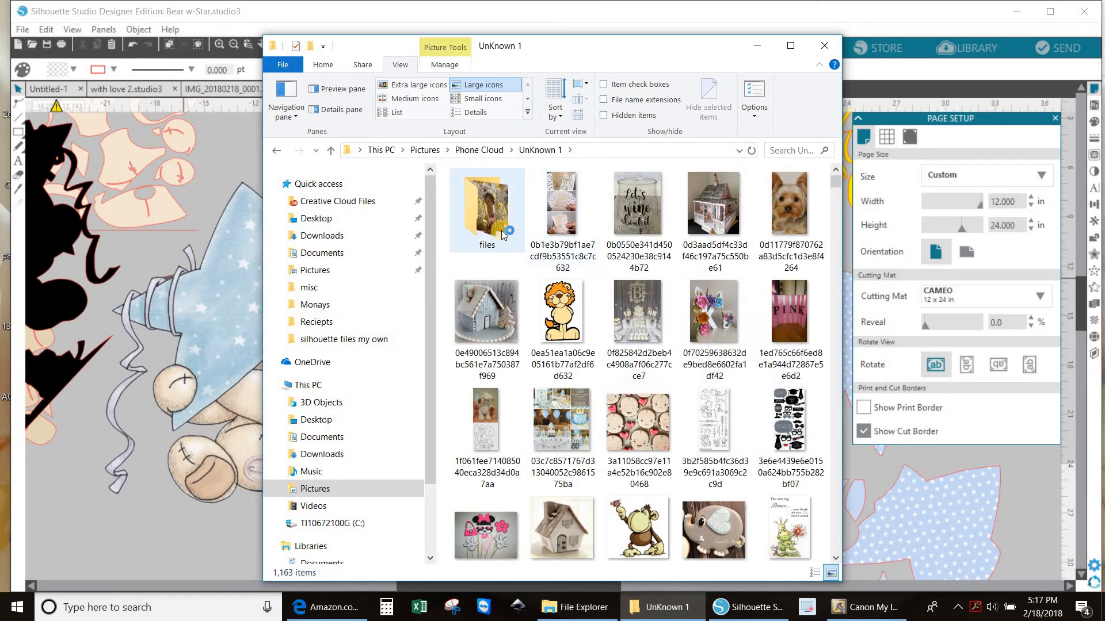
Open the files subfolder and display the photo 20180210_162951 of the star bear with balloons.
double_click(485, 207)
scroll(757, 369, down, 5)
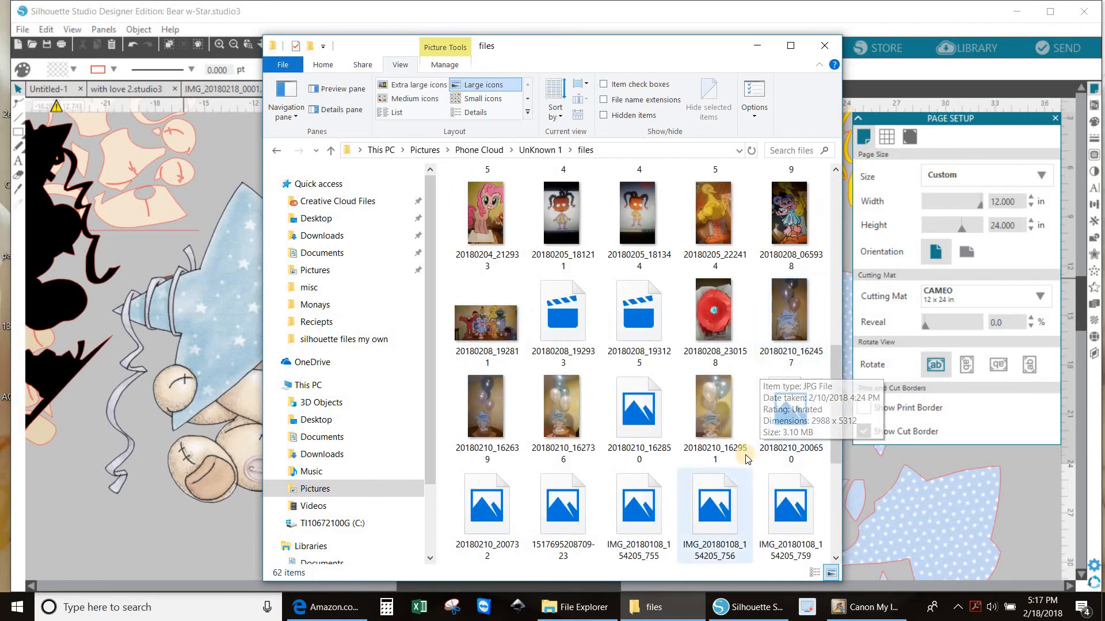
click(719, 412)
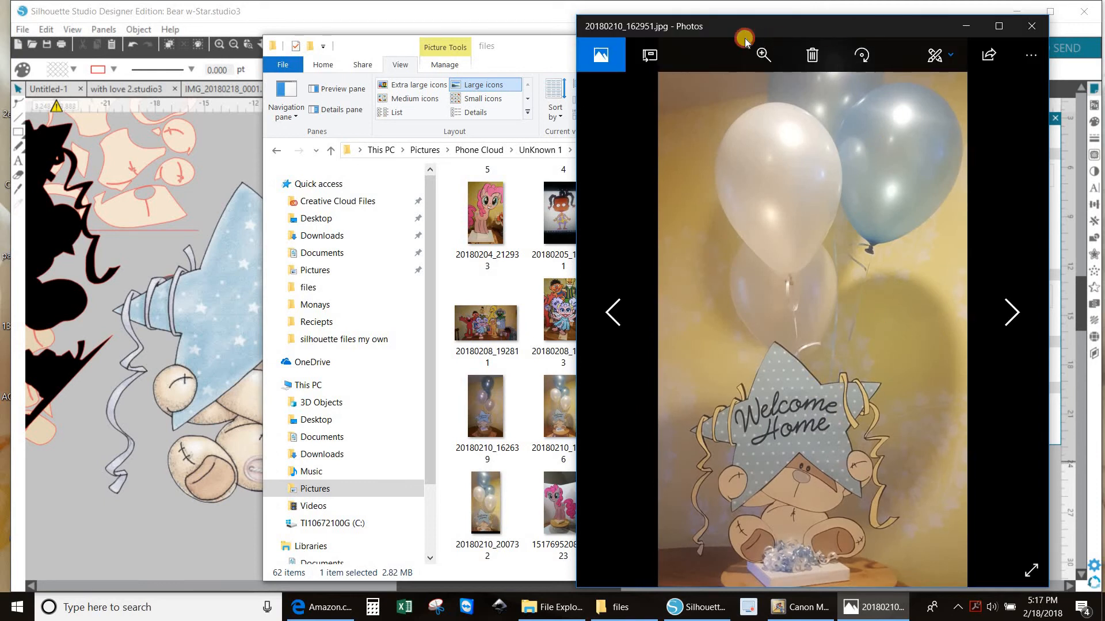
Move the photo viewer to the middle of the screen and show the close-up photo 20180210_200650 of the Welcome Home star bear.
drag(850, 32, 616, 36)
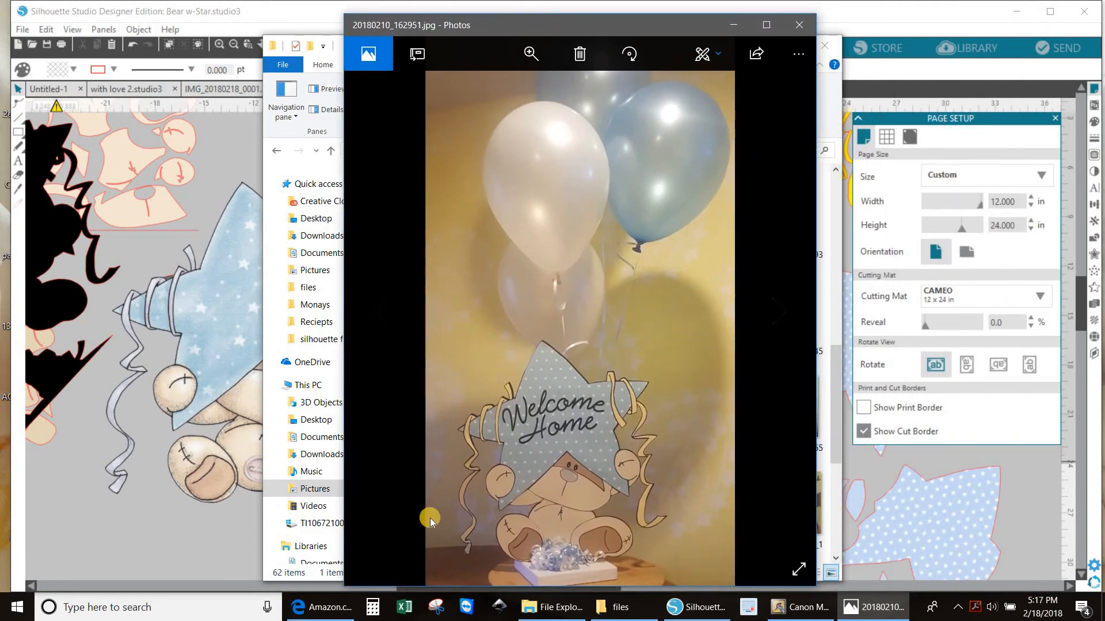
key(Right)
key(Right)
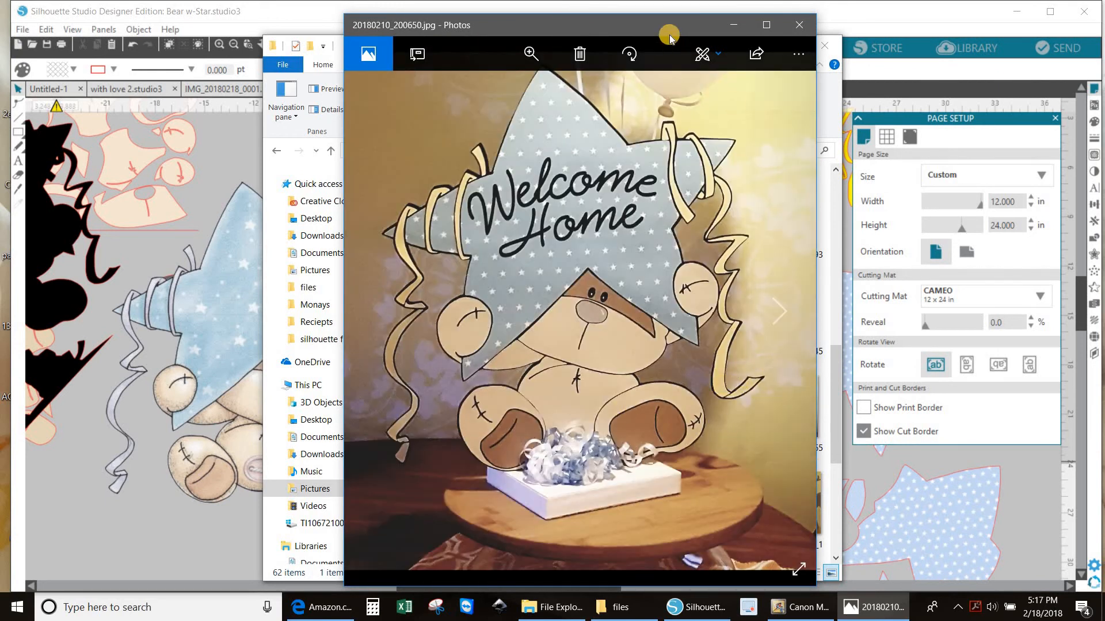
drag(668, 33, 663, 51)
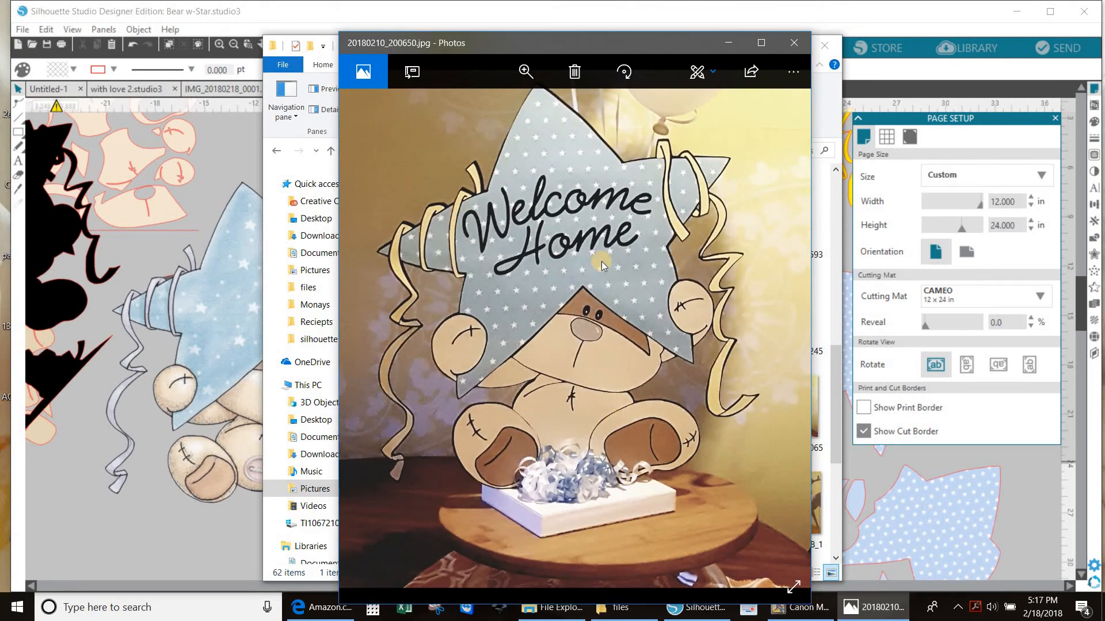
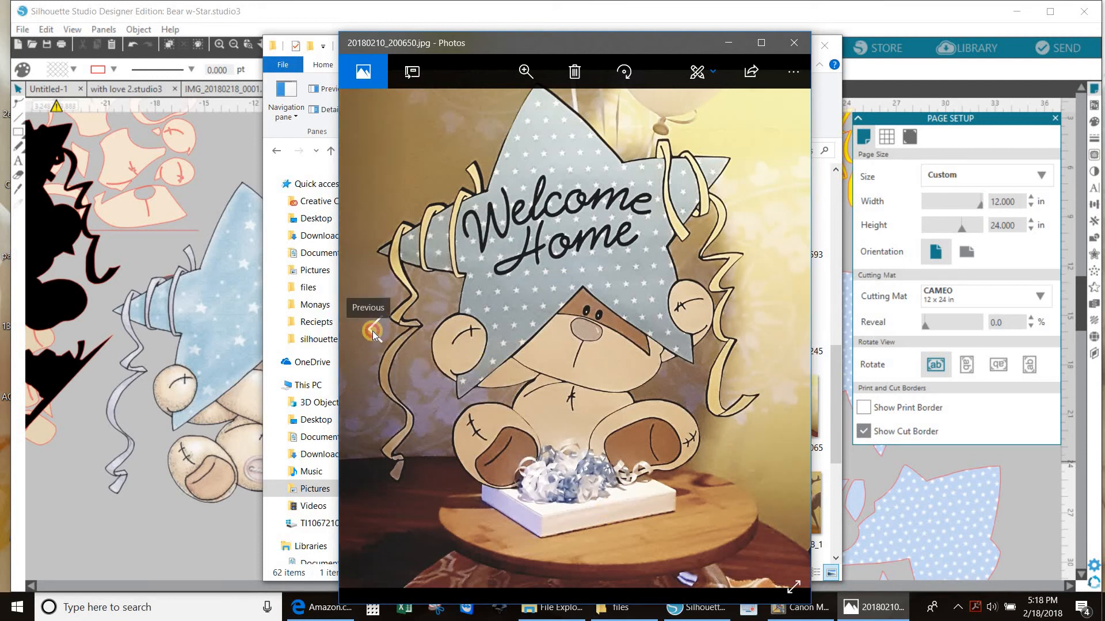
Go back to the bear-with-balloons photo and look through the remaining pictures in the files folder for more project examples.
click(372, 333)
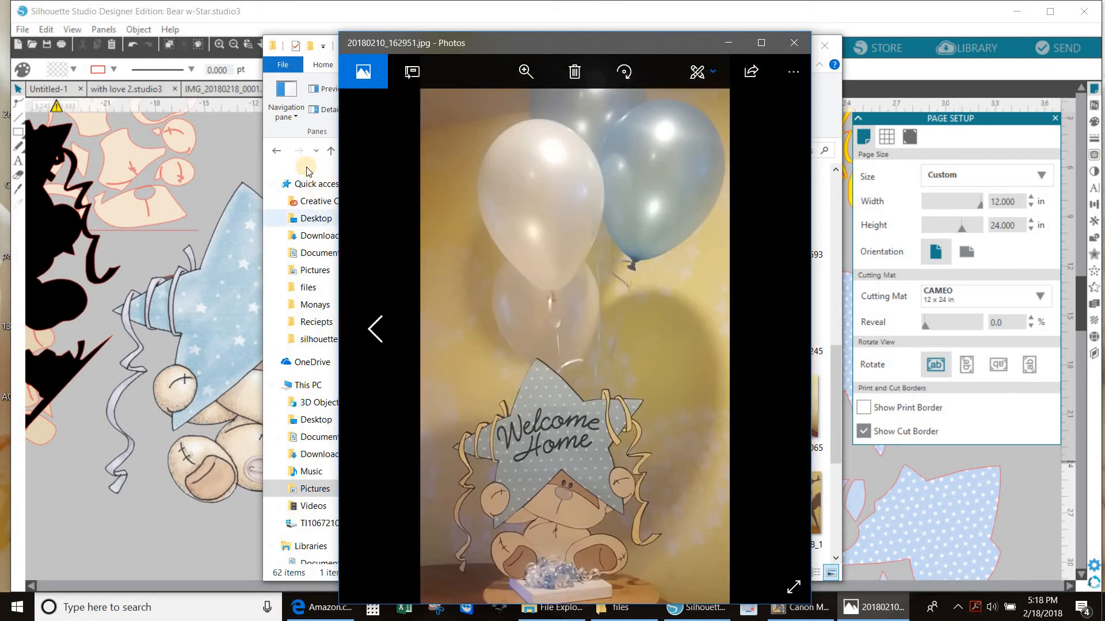
click(283, 128)
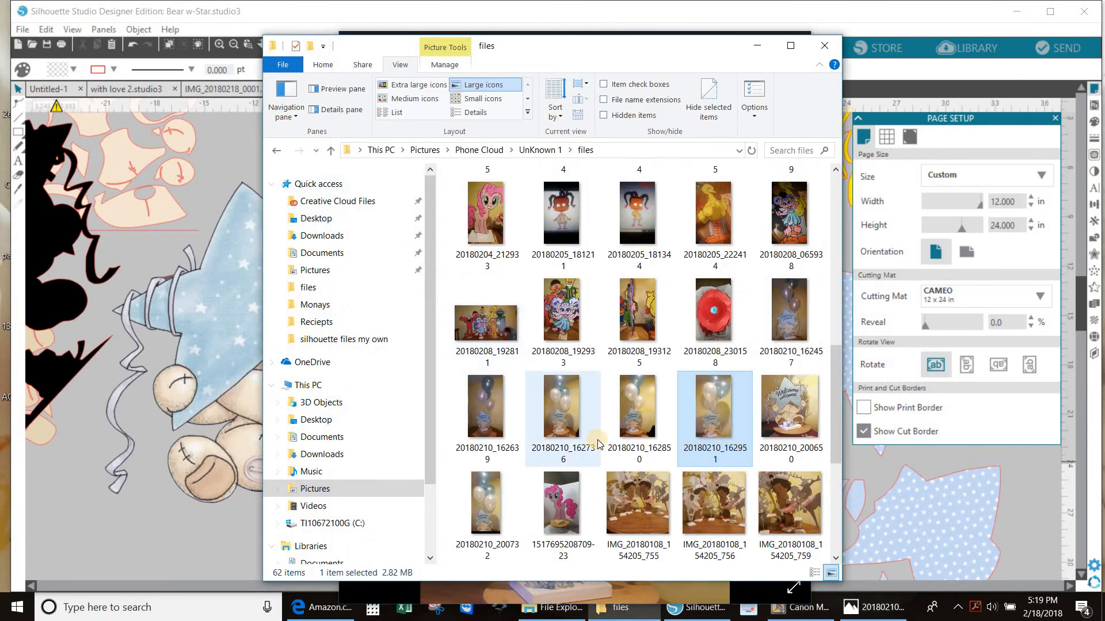
scroll(604, 402, down, 3)
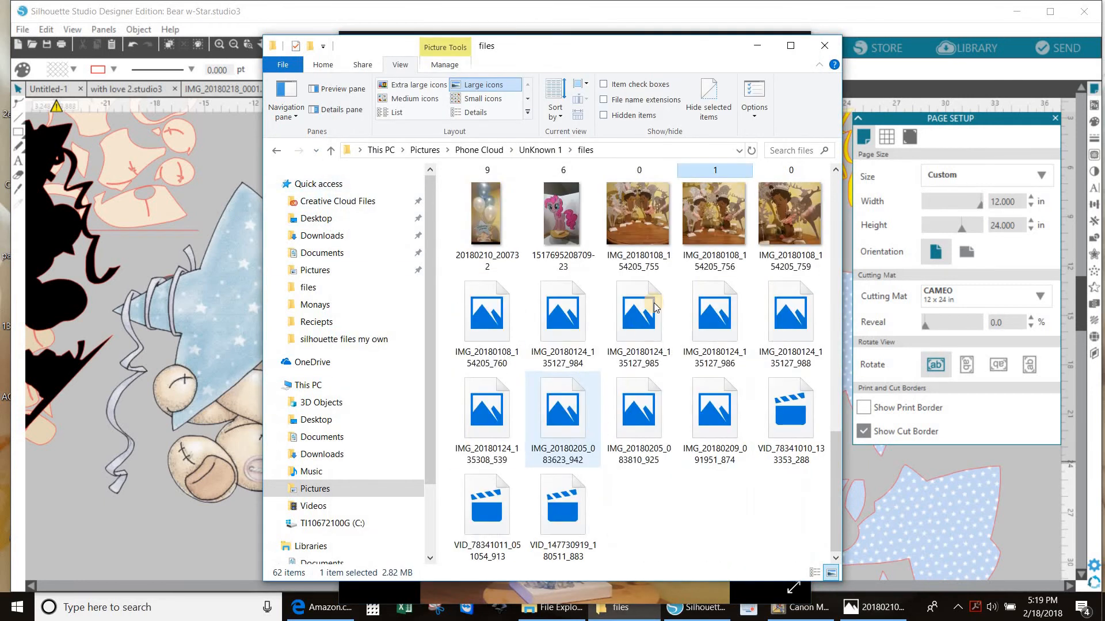
click(860, 607)
click(775, 330)
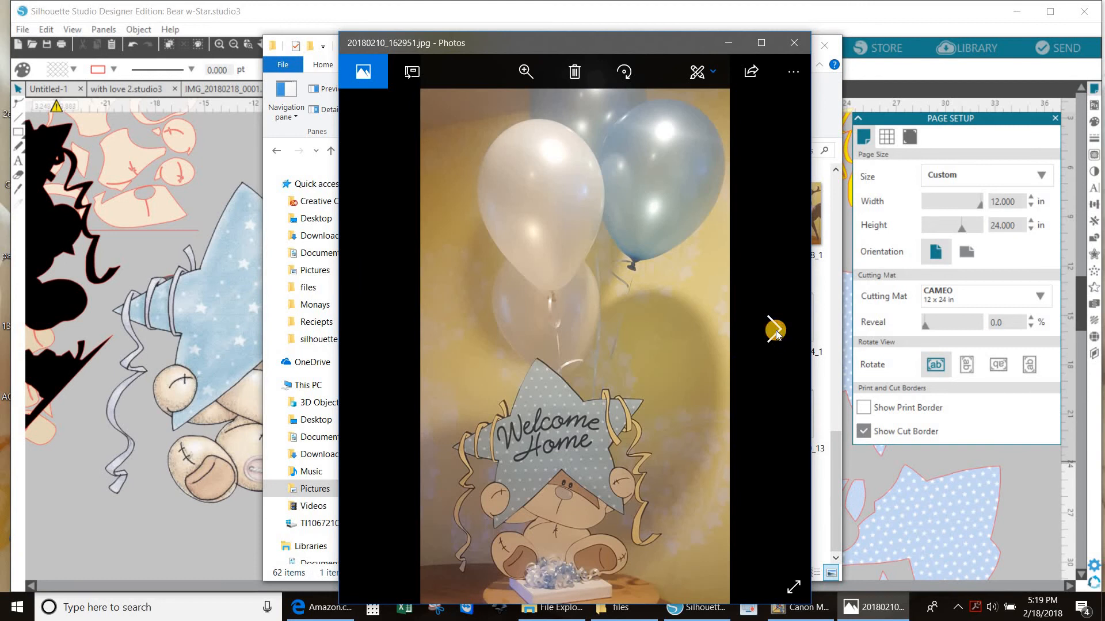
click(776, 331)
click(776, 330)
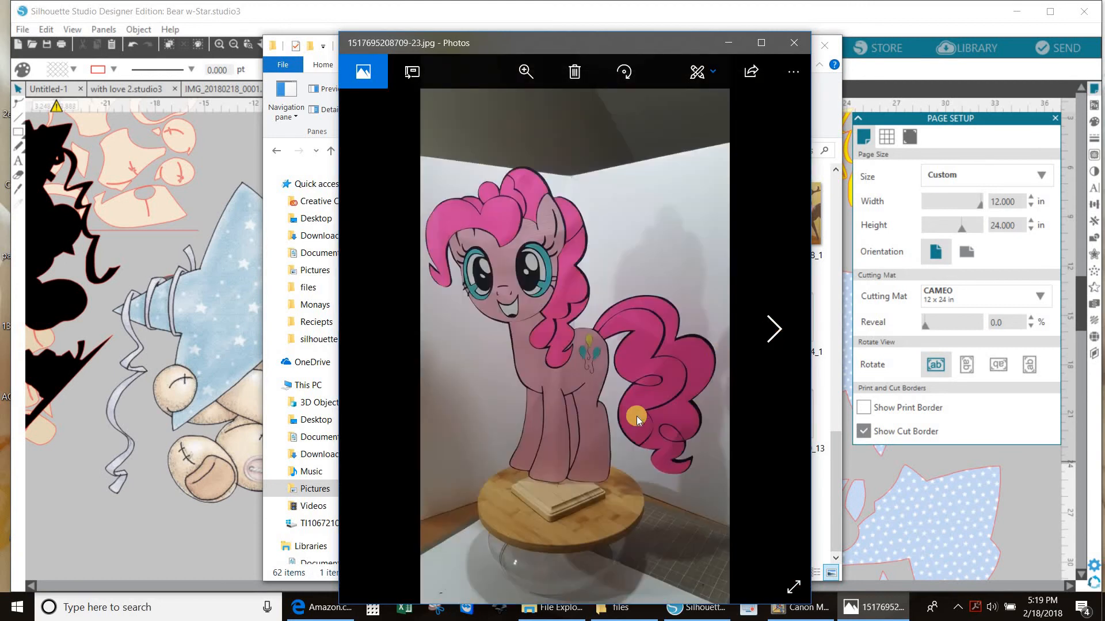
Show the crowned baby and glitter reindeer photos, from IMG_20180108_154205_755 through IMG_20180108_154205_760.
click(775, 332)
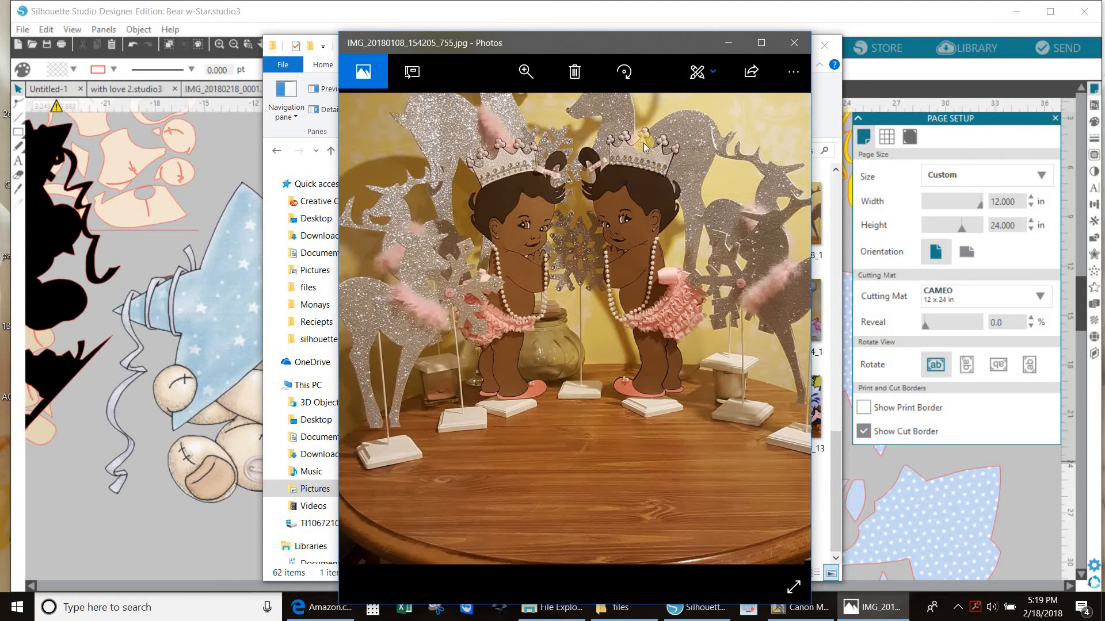
click(783, 327)
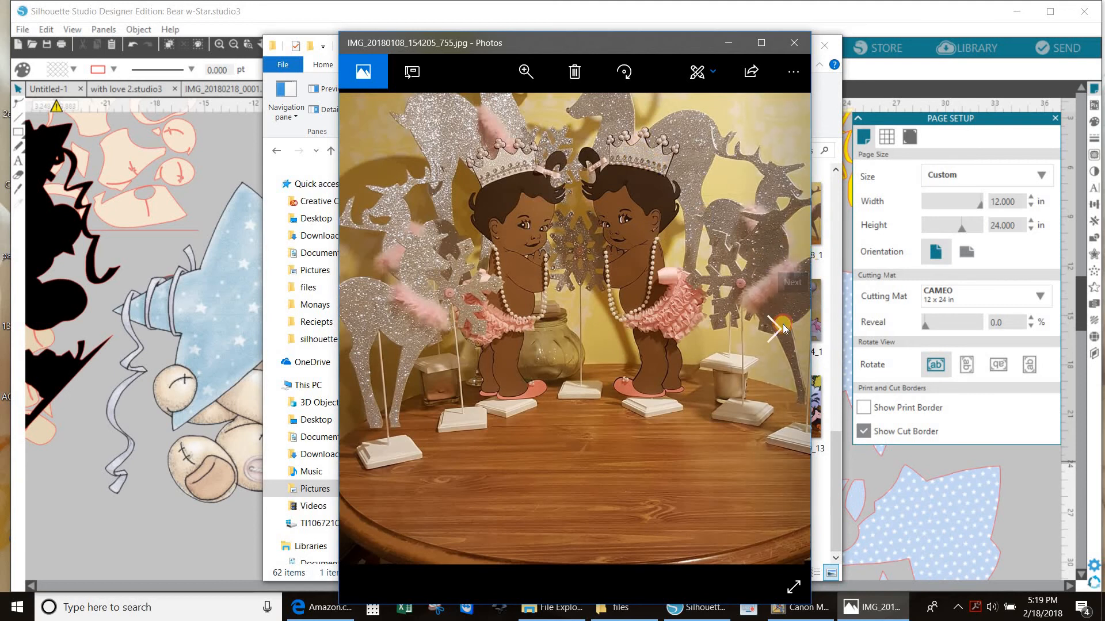
click(783, 328)
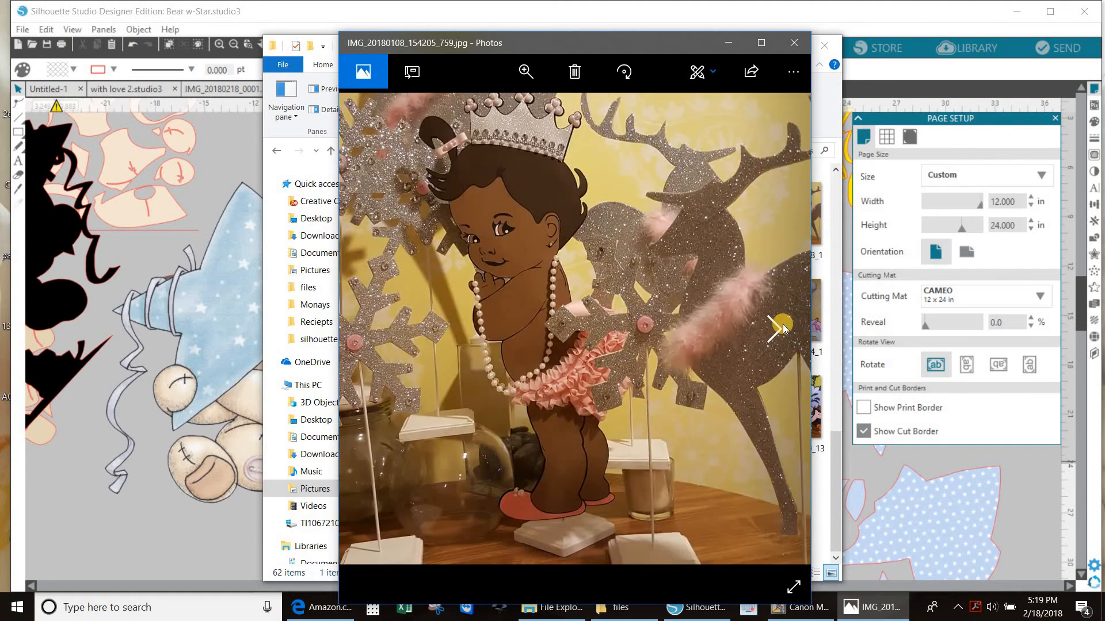
click(783, 328)
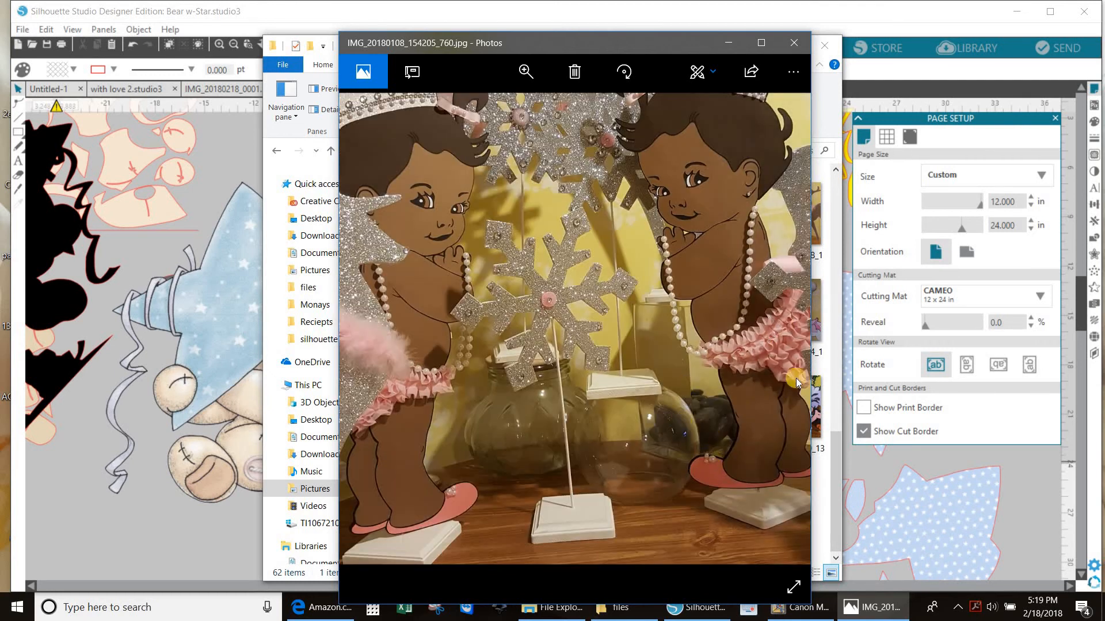
View the carousel horse photos starting at IMG_20180124_135127_984, and continue to the Rugrats characters in IMG_20180124_135308_539.
click(777, 331)
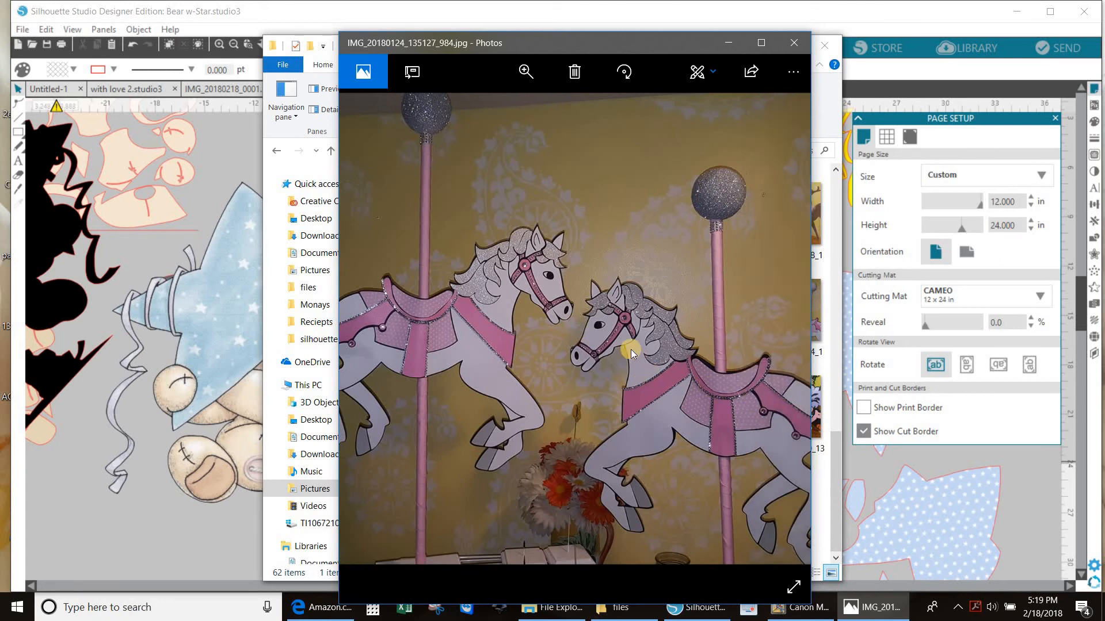
click(778, 326)
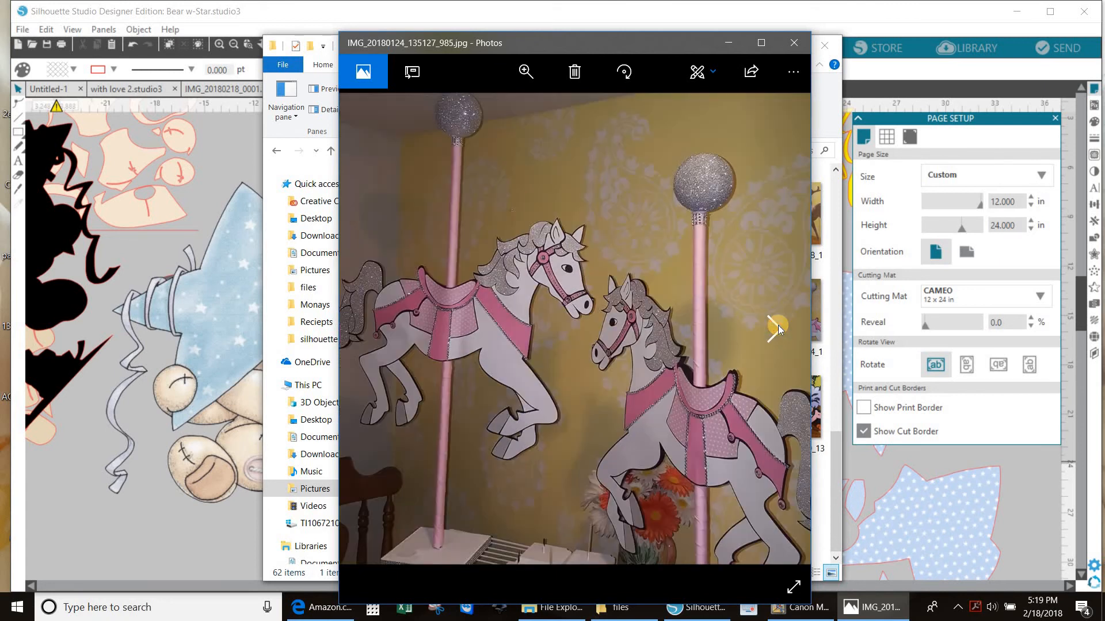
click(778, 325)
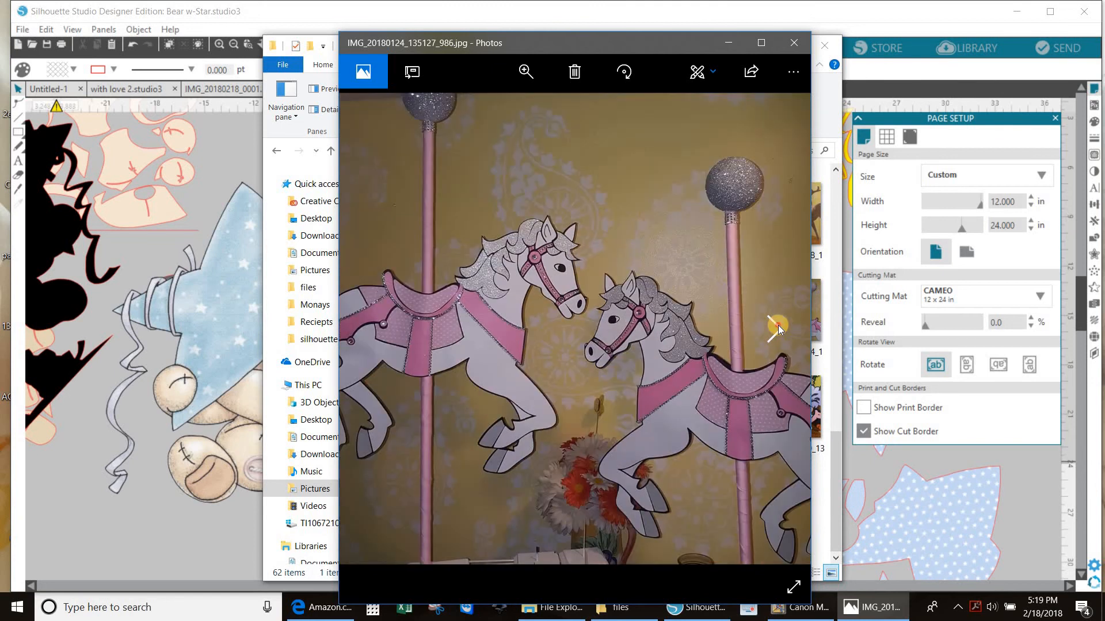
click(778, 326)
click(778, 326)
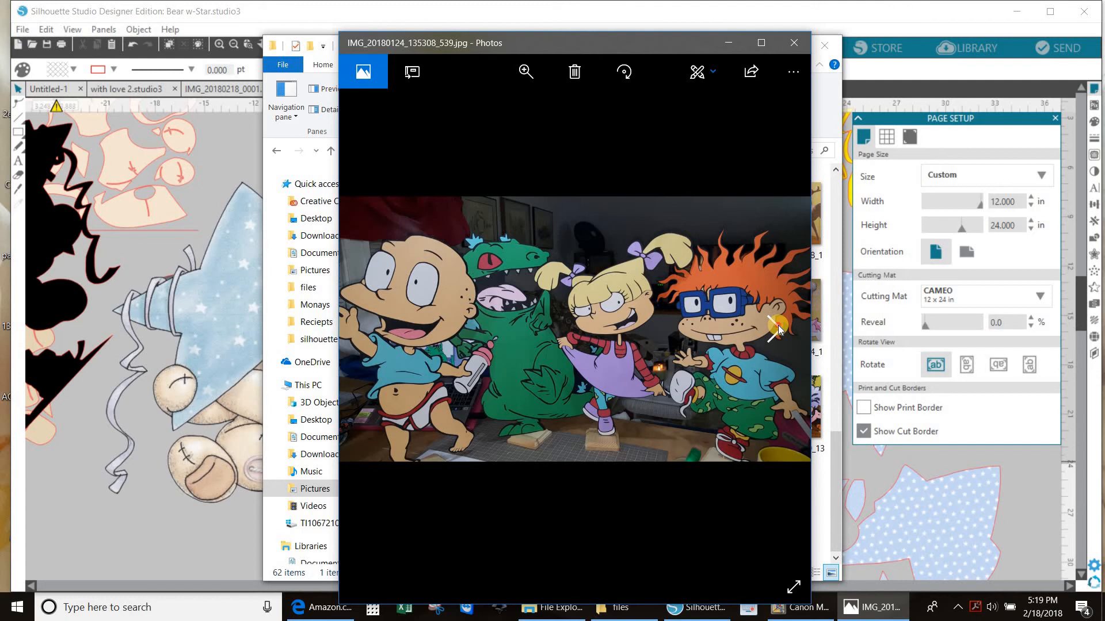
Continue through the following pictures to the purple-haired fairy video VID_78341010_133353_288, checking the image just before it.
click(778, 326)
click(777, 326)
click(778, 326)
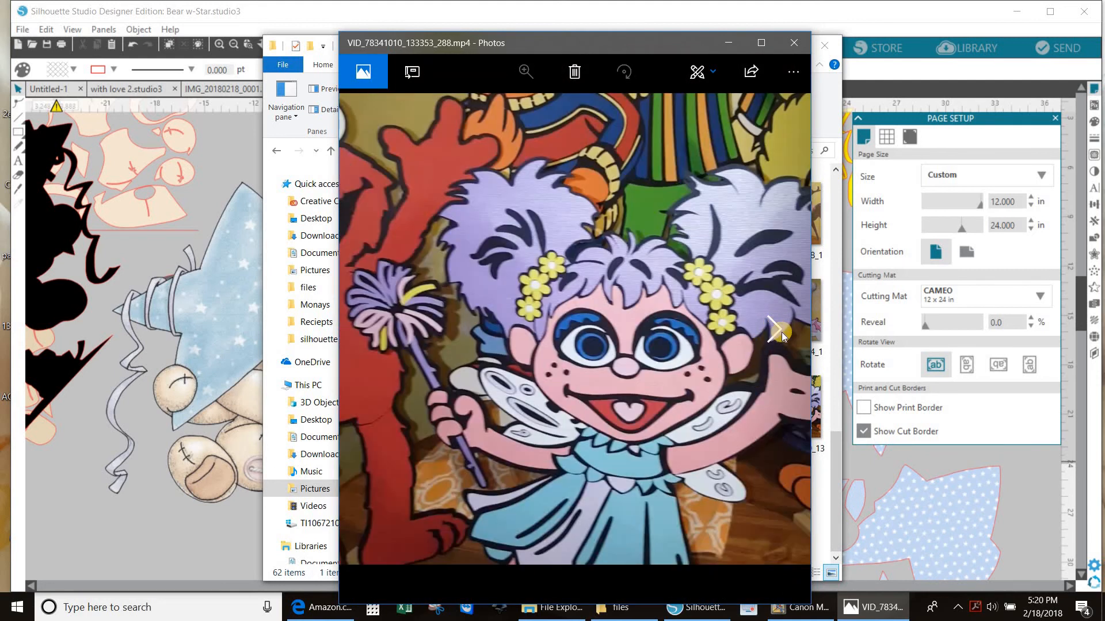
click(377, 330)
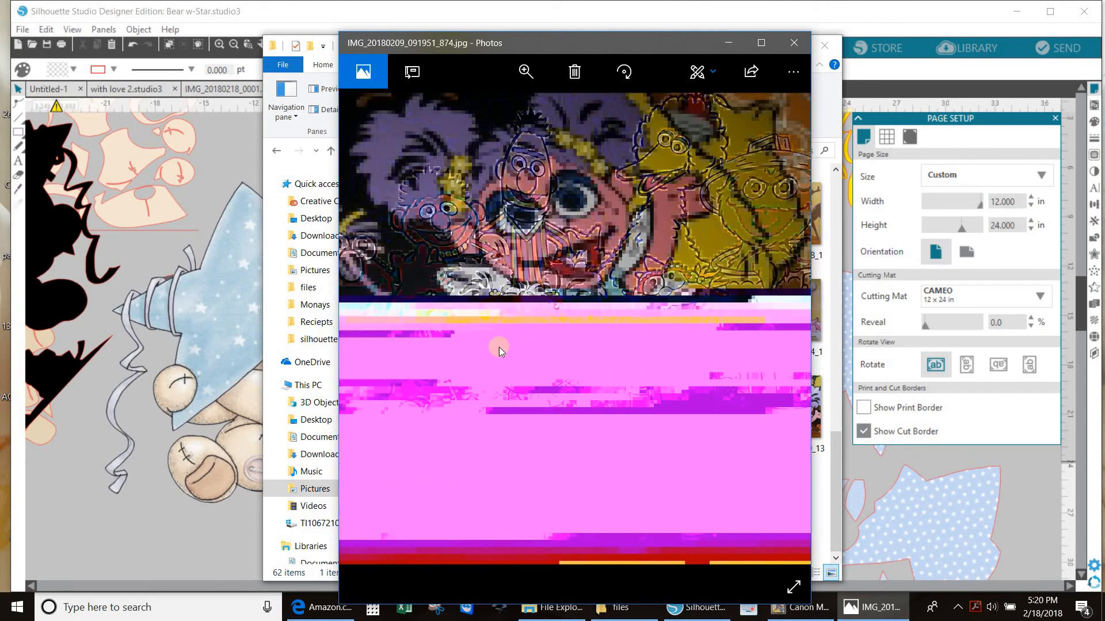
click(779, 329)
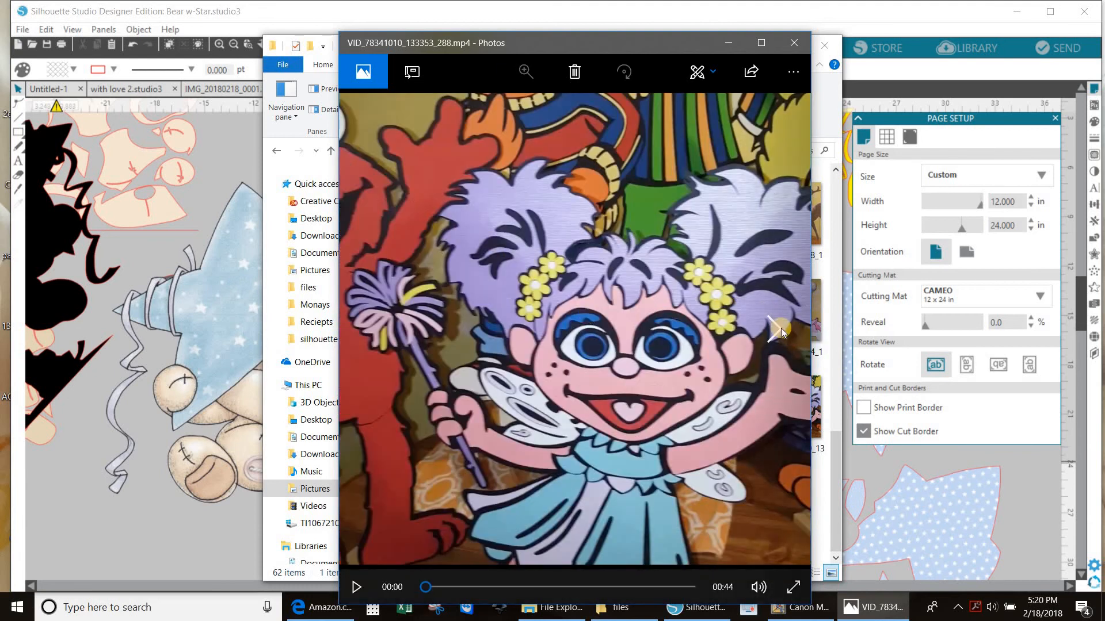
Play the video VID_78341011_051054_913 and display the pink pony video VID_147730919_180511_883.
click(780, 328)
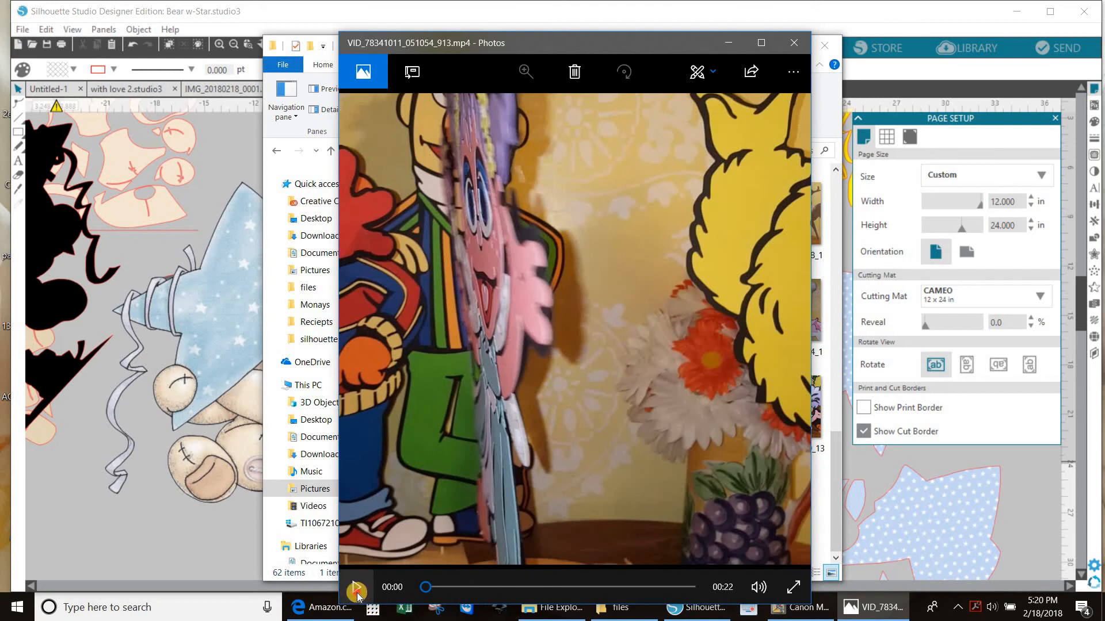
click(529, 513)
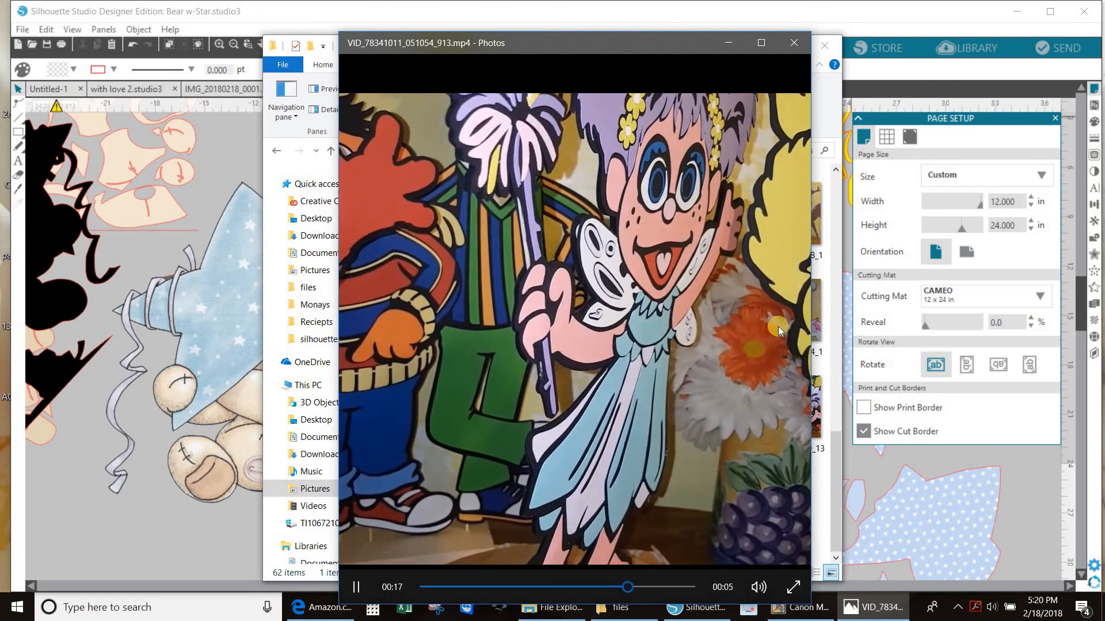
click(779, 326)
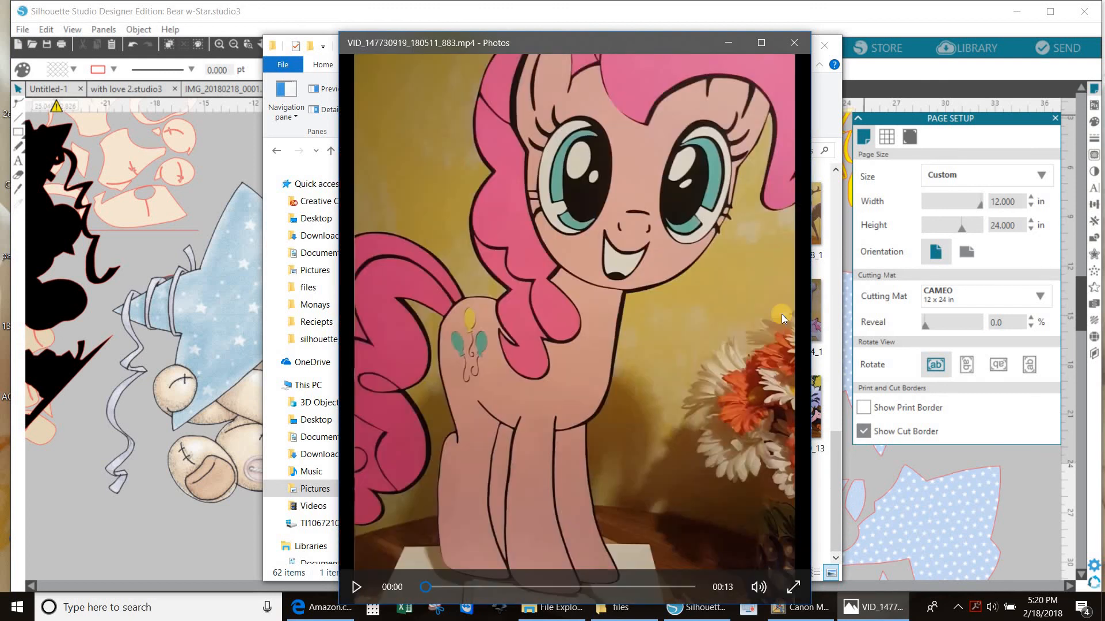
Close the photo viewer and the File Explorer window to return to the Silhouette Studio workspace.
click(798, 44)
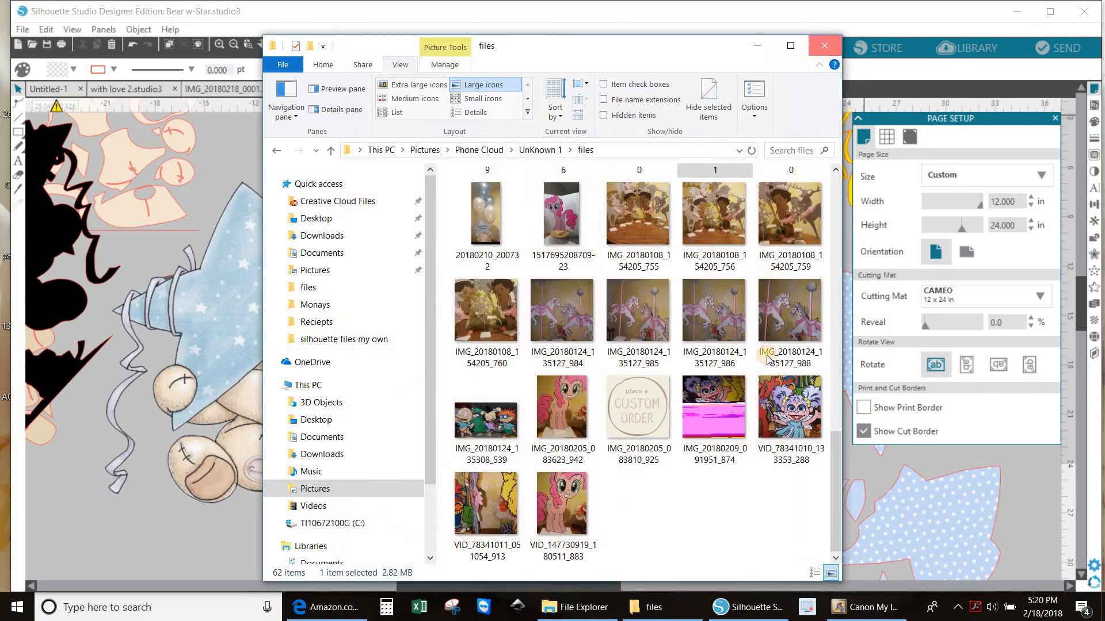
click(824, 46)
click(824, 45)
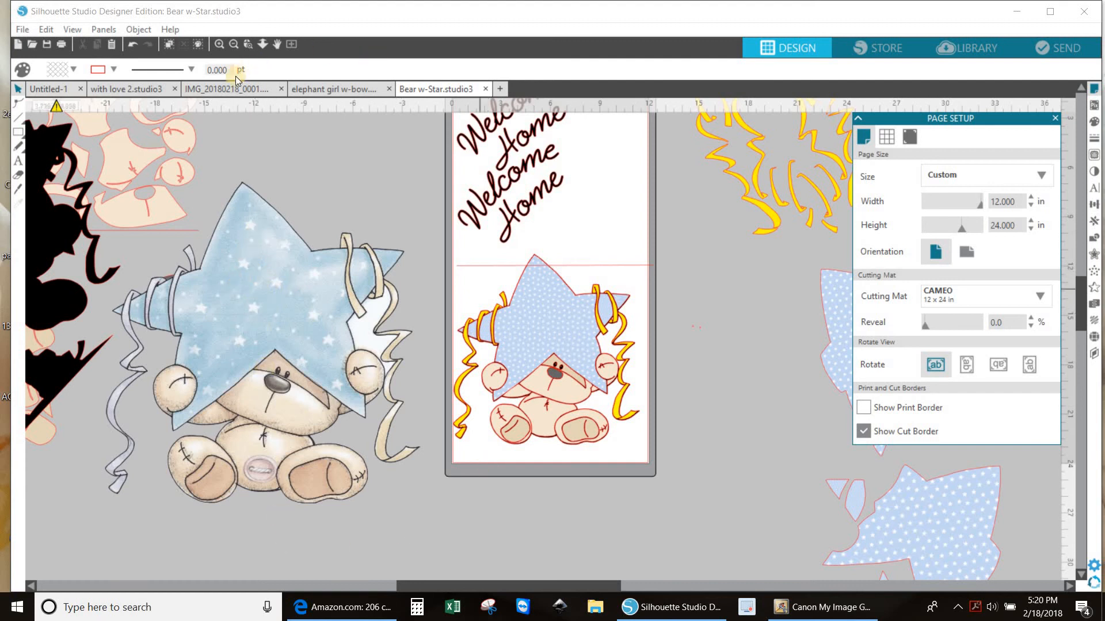
Look through the open drawings and switch to IMG_20180218_0001 with the traced baby outline.
click(154, 89)
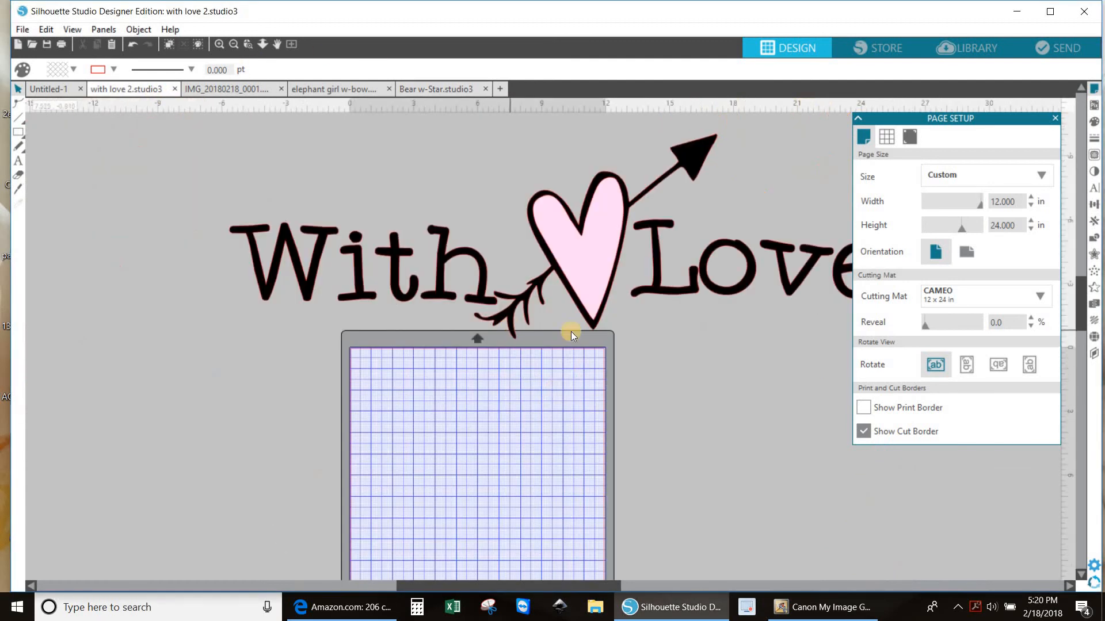
click(49, 89)
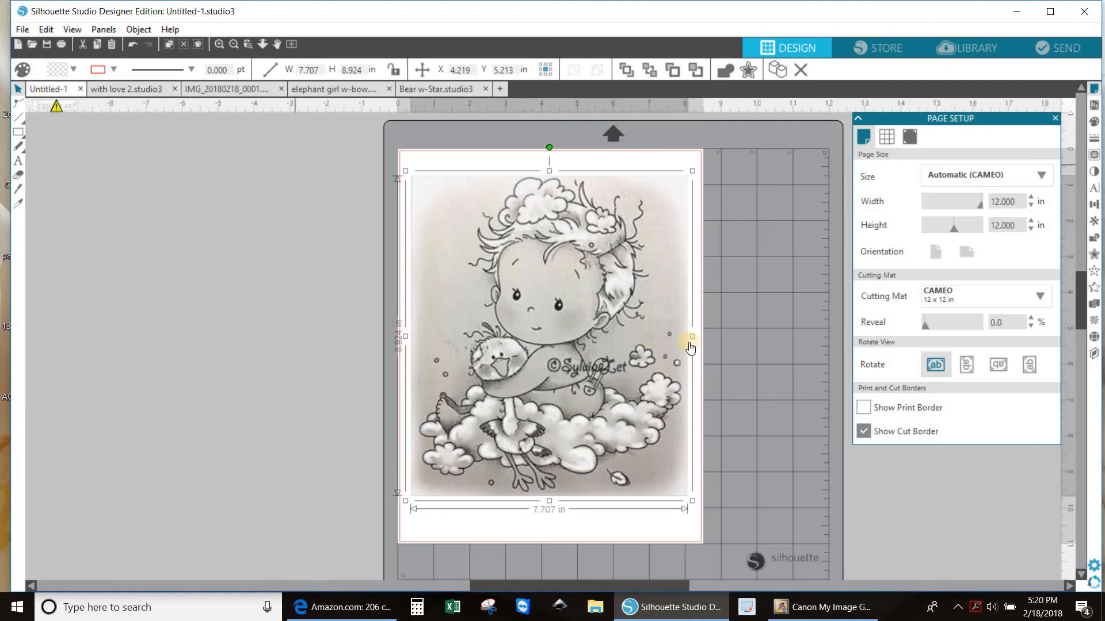
click(241, 87)
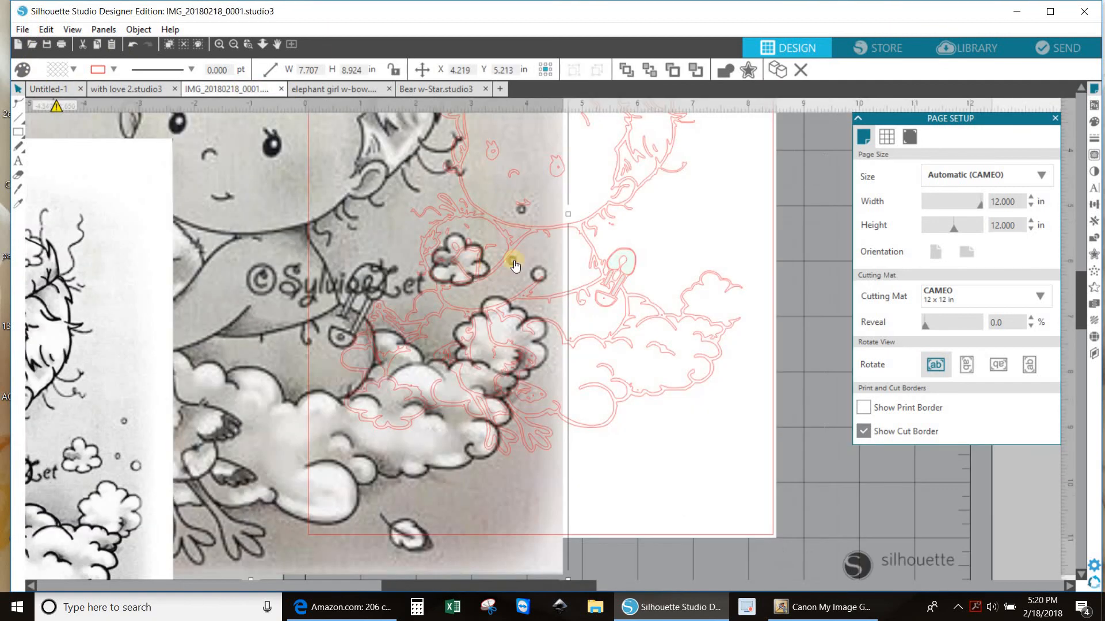
Delete the small stray shapes at the tip and base of the bird's raised tail in the traced outline.
mouse_move(2, 358)
mouse_down()
mouse_move(202, 337)
mouse_move(111, 310)
mouse_move(1, 303)
mouse_up()
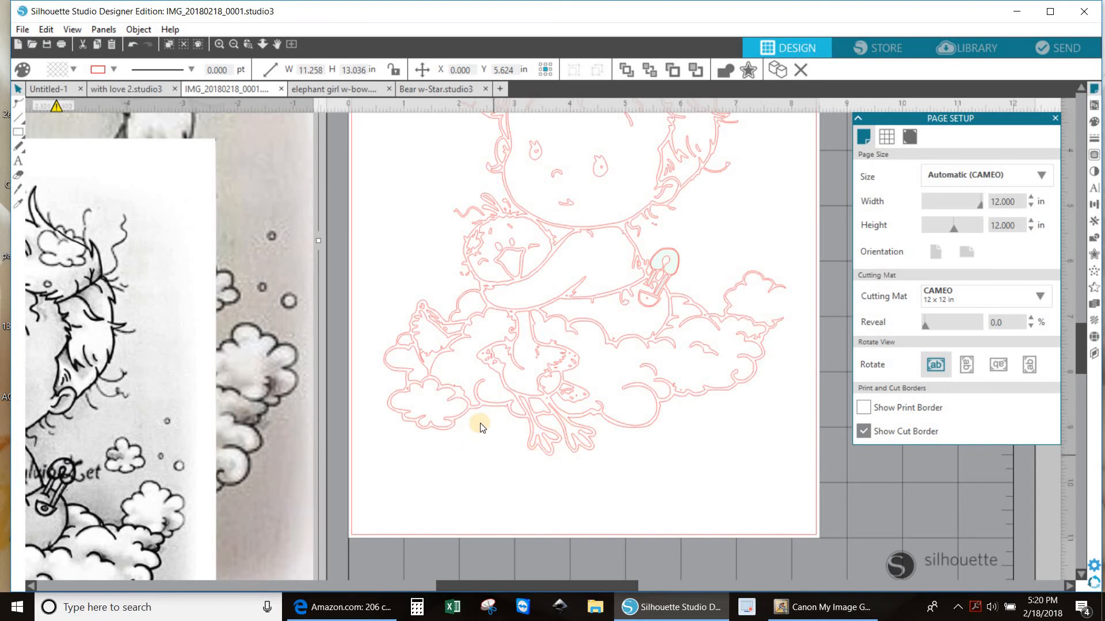
scroll(475, 425, up, 2)
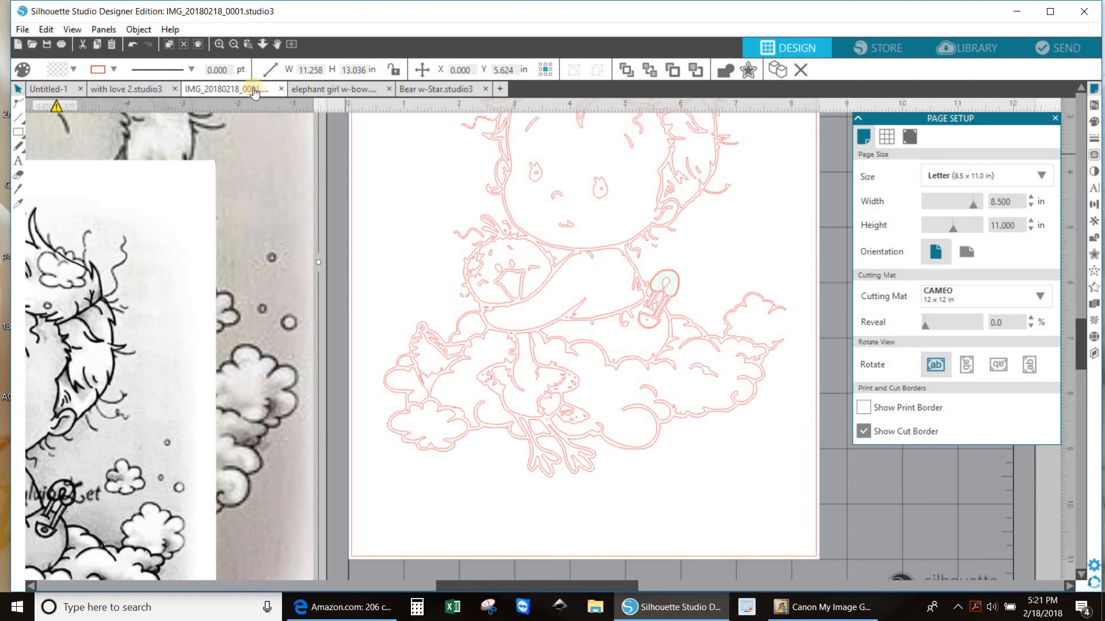
click(247, 46)
click(439, 338)
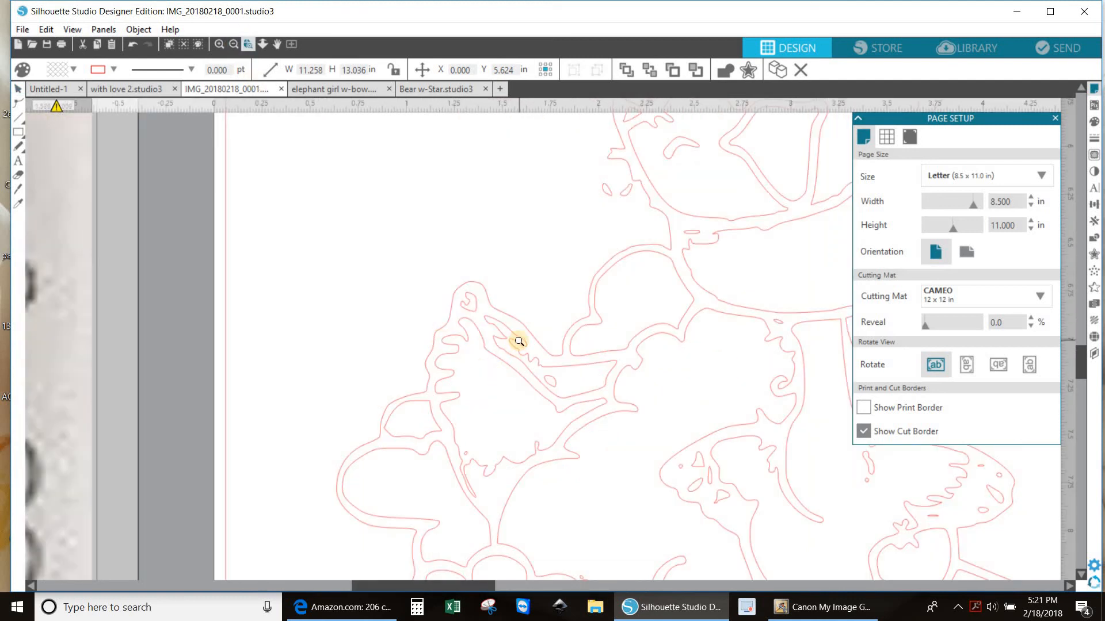
click(18, 103)
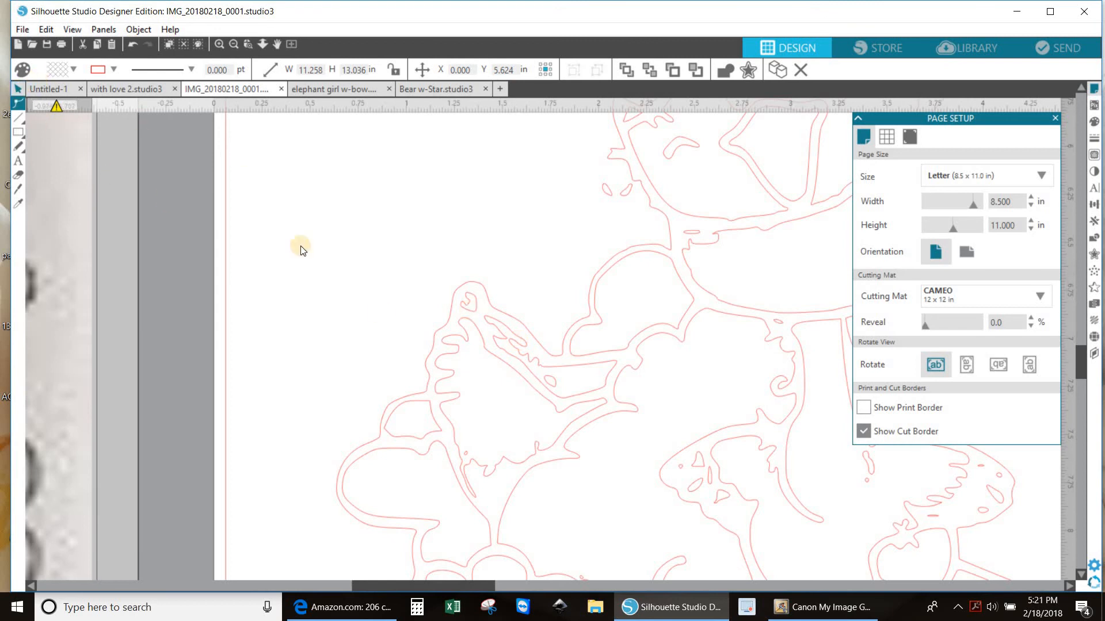
click(551, 383)
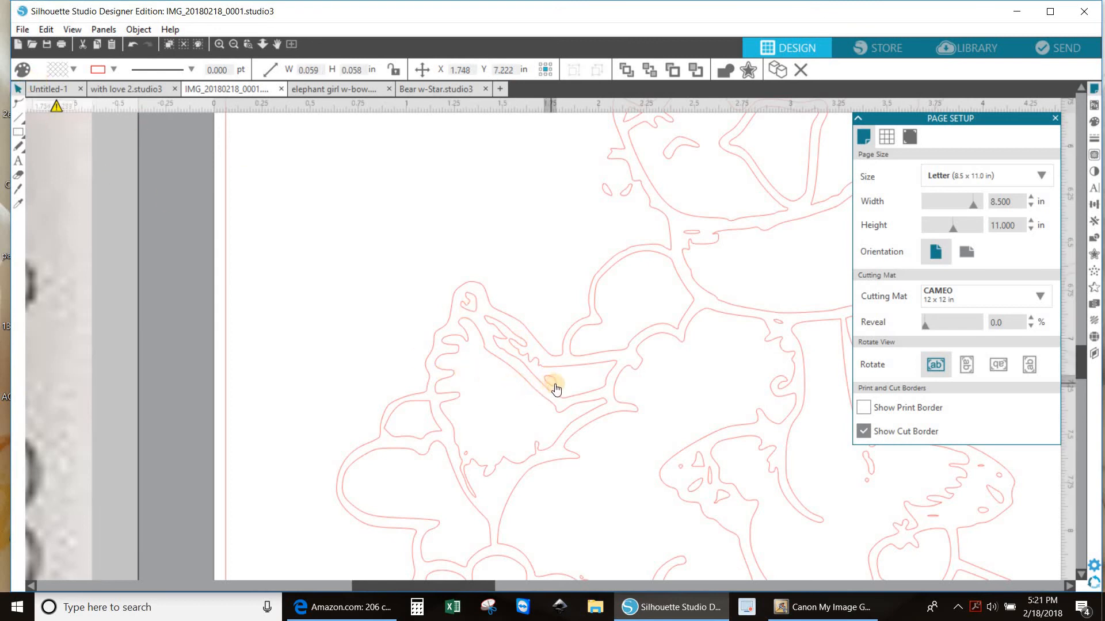
drag(556, 389, 559, 385)
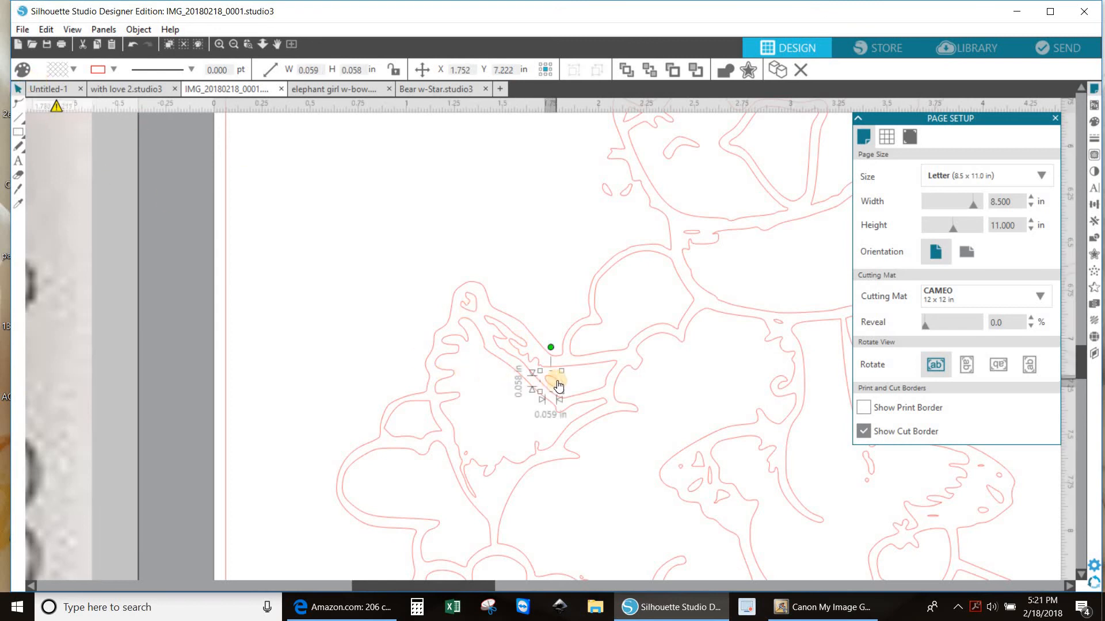
click(468, 304)
key(Delete)
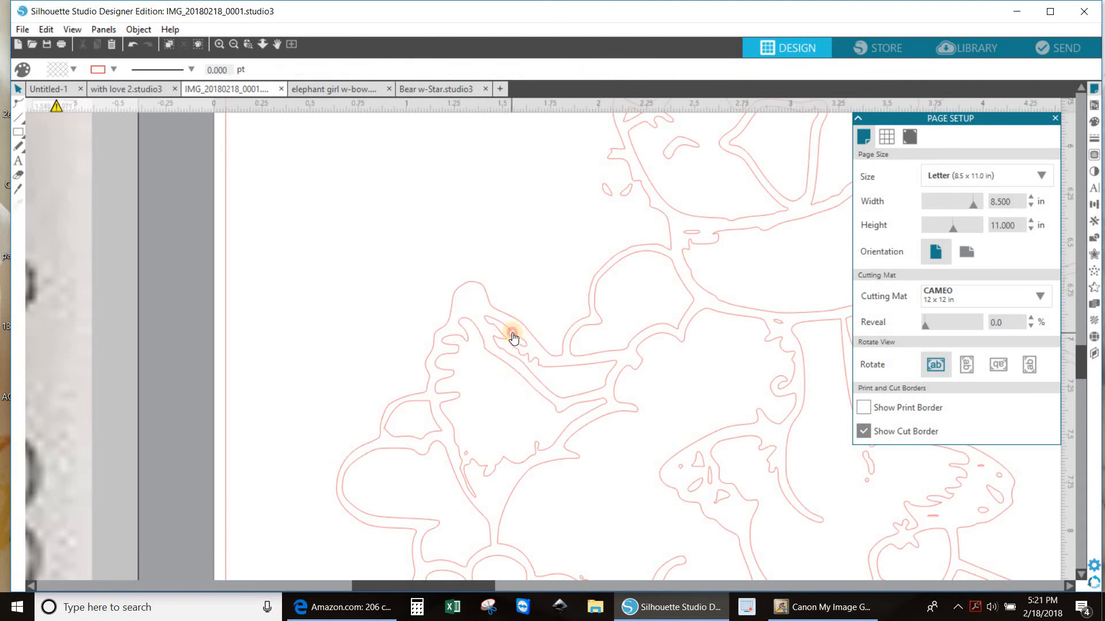
Edit the points of the bird tail's inner outline, stretching its upper end into the rounded tail tip.
click(513, 338)
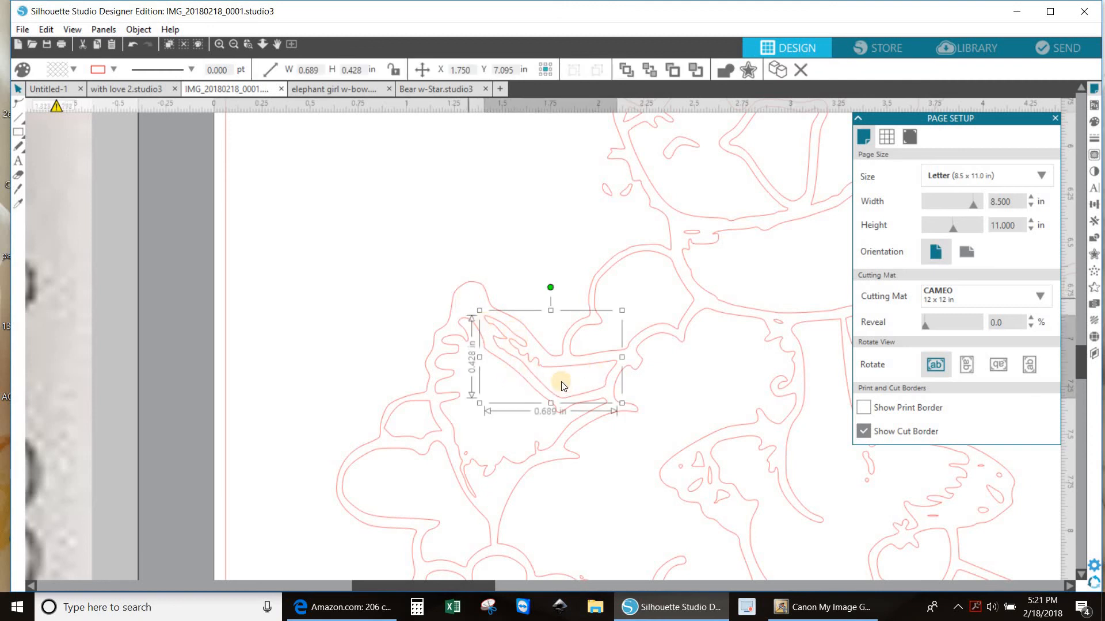
double_click(524, 347)
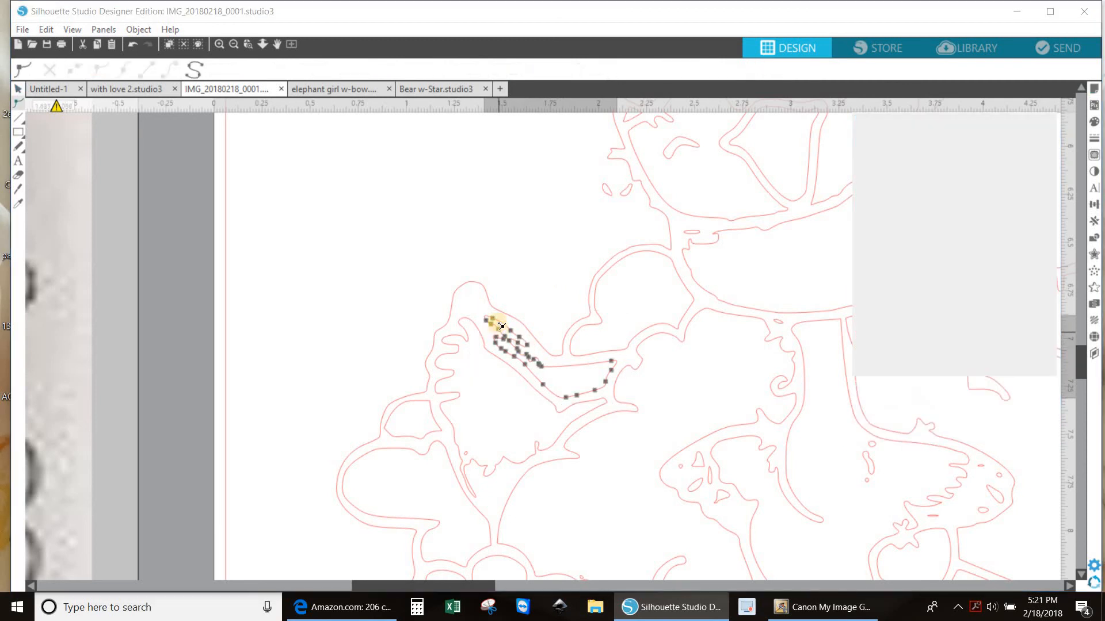
click(487, 312)
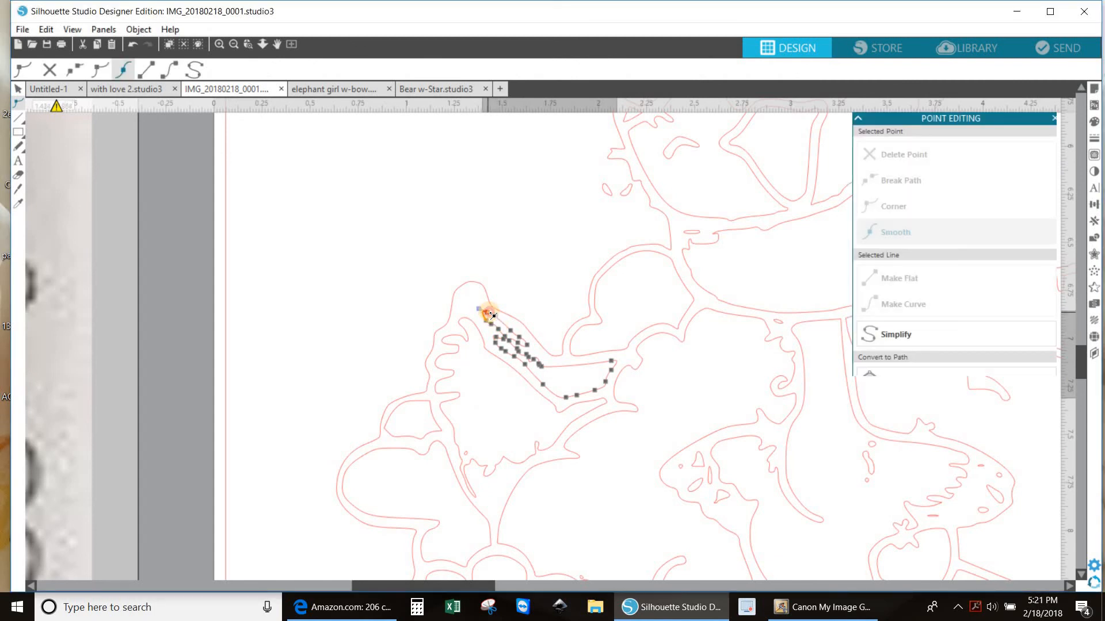
drag(488, 324, 460, 307)
click(478, 321)
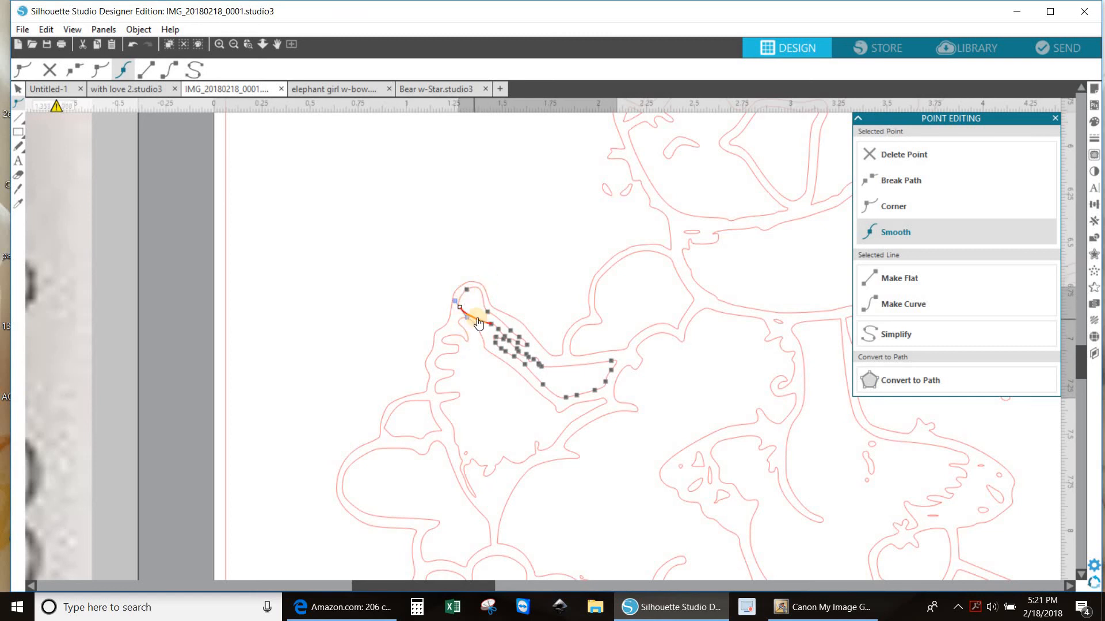
mouse_move(495, 328)
mouse_down()
mouse_move(481, 320)
mouse_move(490, 345)
mouse_move(505, 337)
mouse_up()
Delete the jagged points along the lower-left edge of the tail's inner outline.
click(544, 386)
click(493, 339)
click(889, 154)
click(887, 153)
click(887, 153)
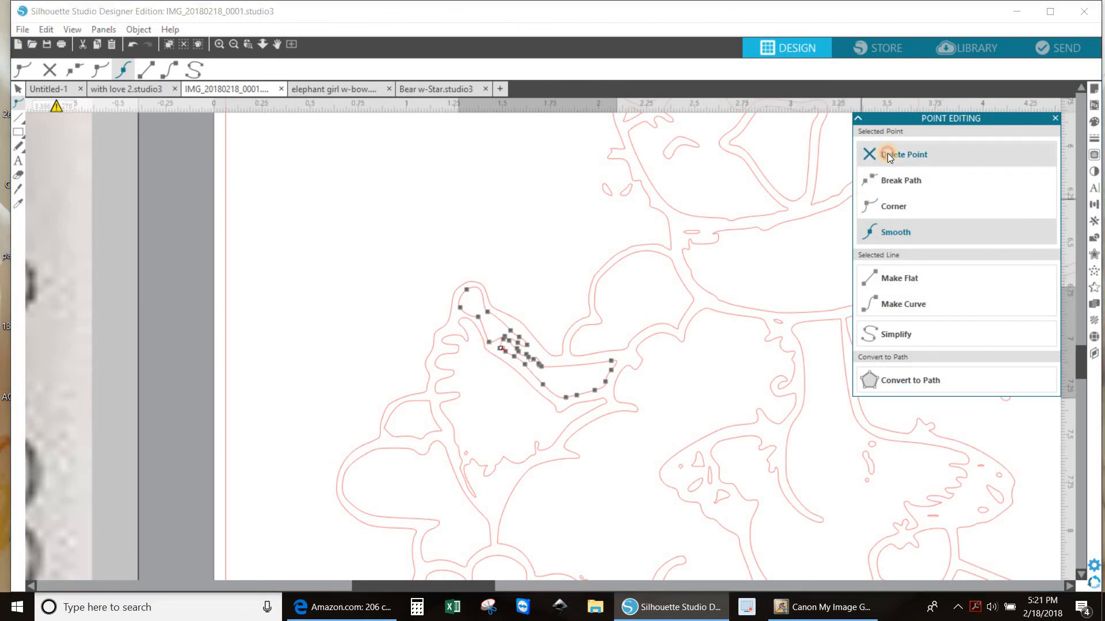
click(887, 153)
click(887, 153)
click(888, 153)
click(887, 153)
Remove the leftover points on the tail's lower edge and move its bottom corner points out to follow the surrounding outline.
click(501, 338)
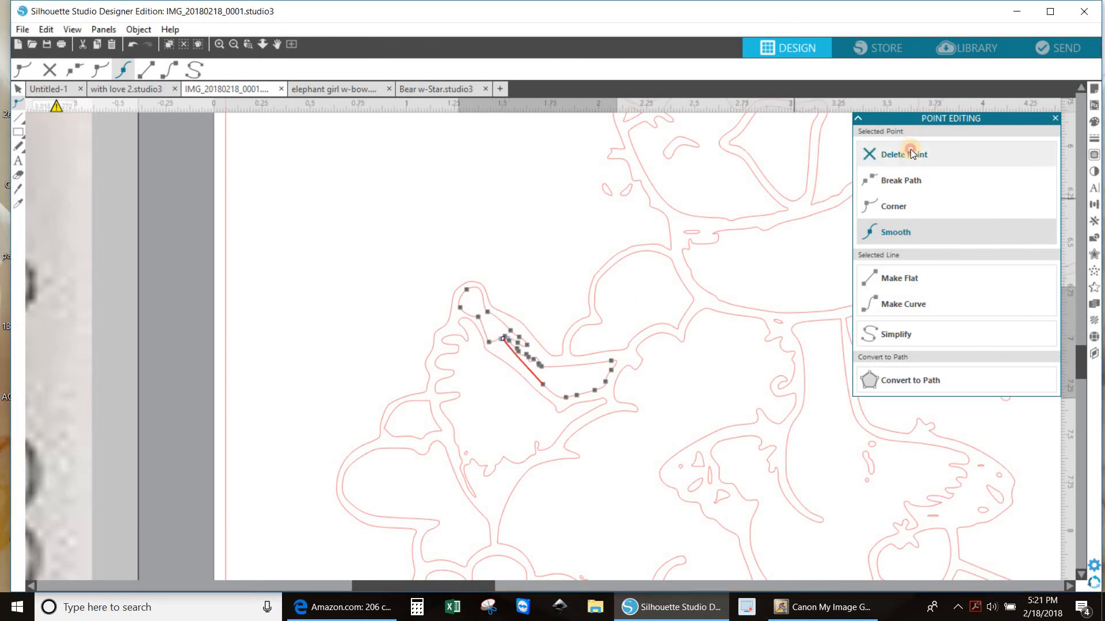
click(910, 151)
click(504, 338)
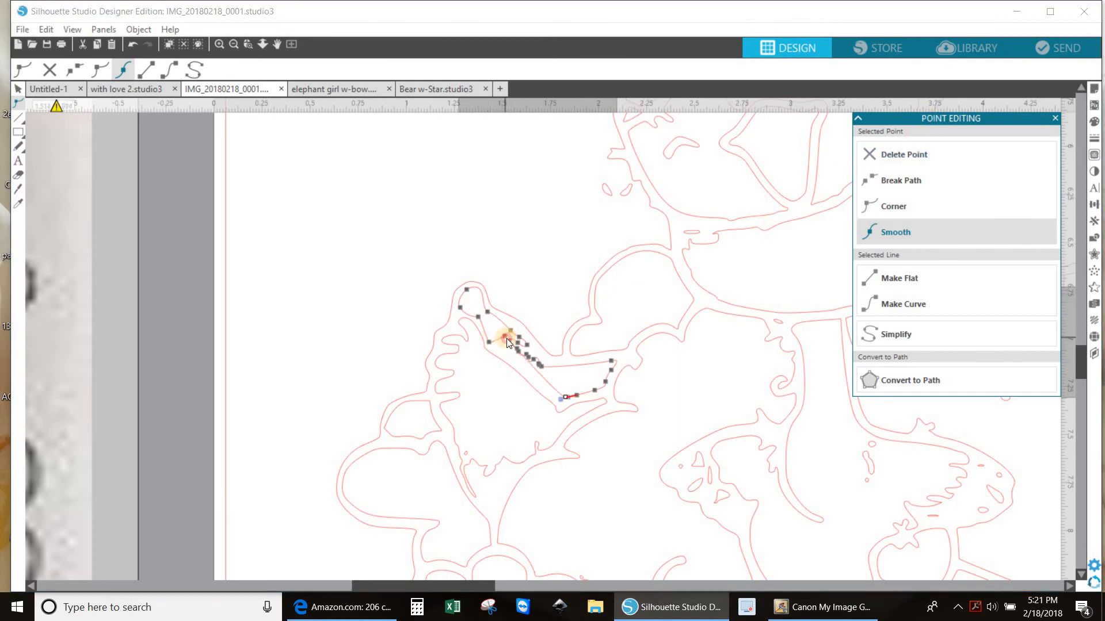
click(917, 154)
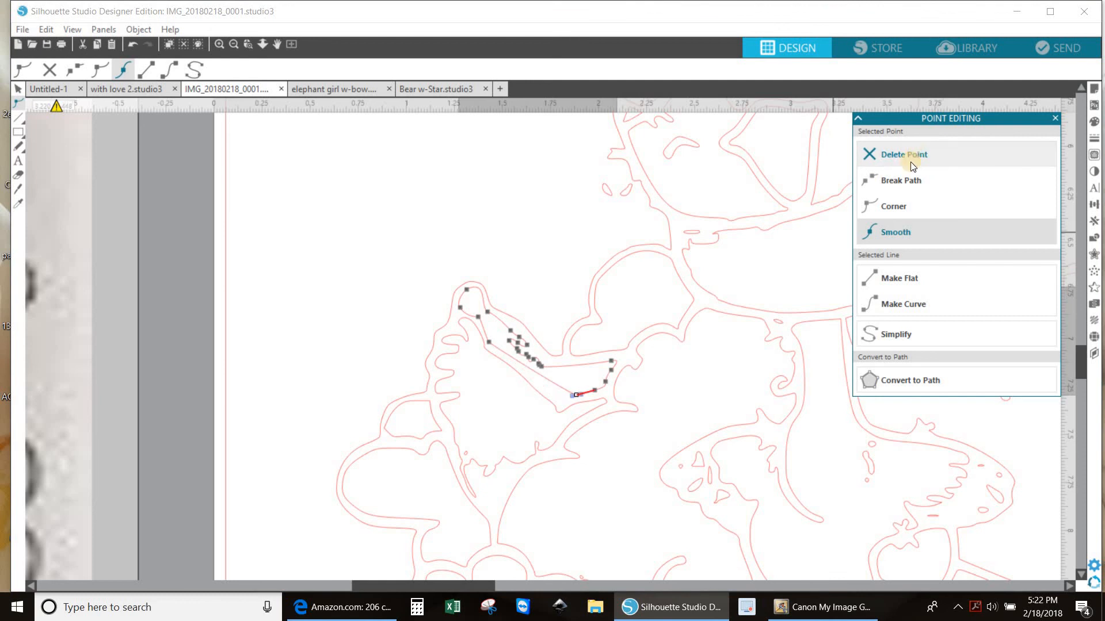
click(580, 399)
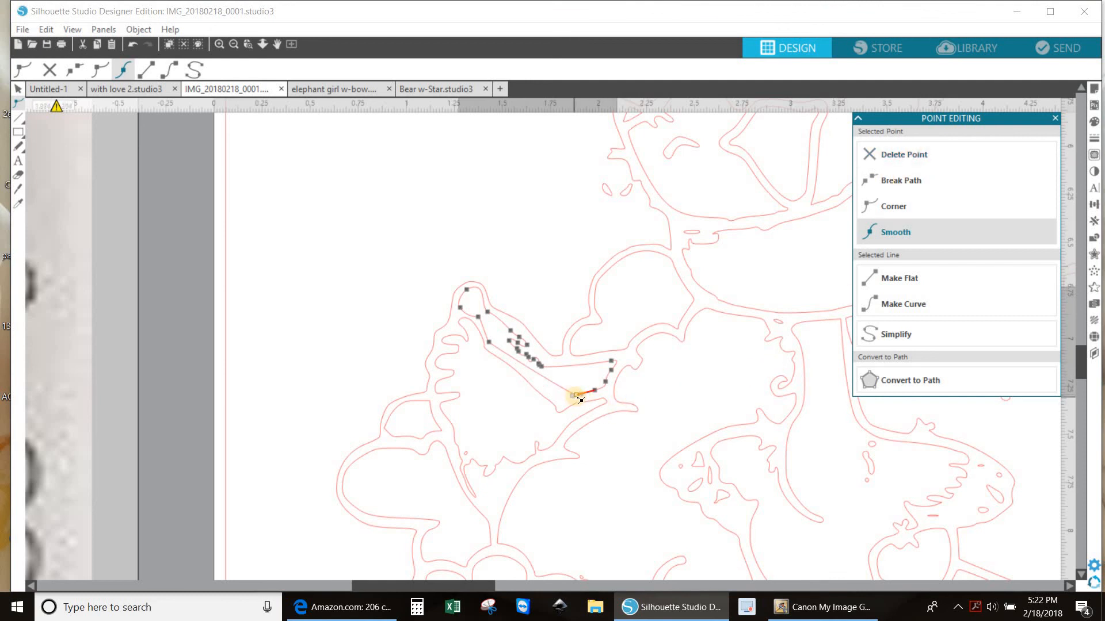
mouse_move(580, 399)
mouse_down()
mouse_move(563, 404)
mouse_move(592, 383)
mouse_move(598, 396)
mouse_up()
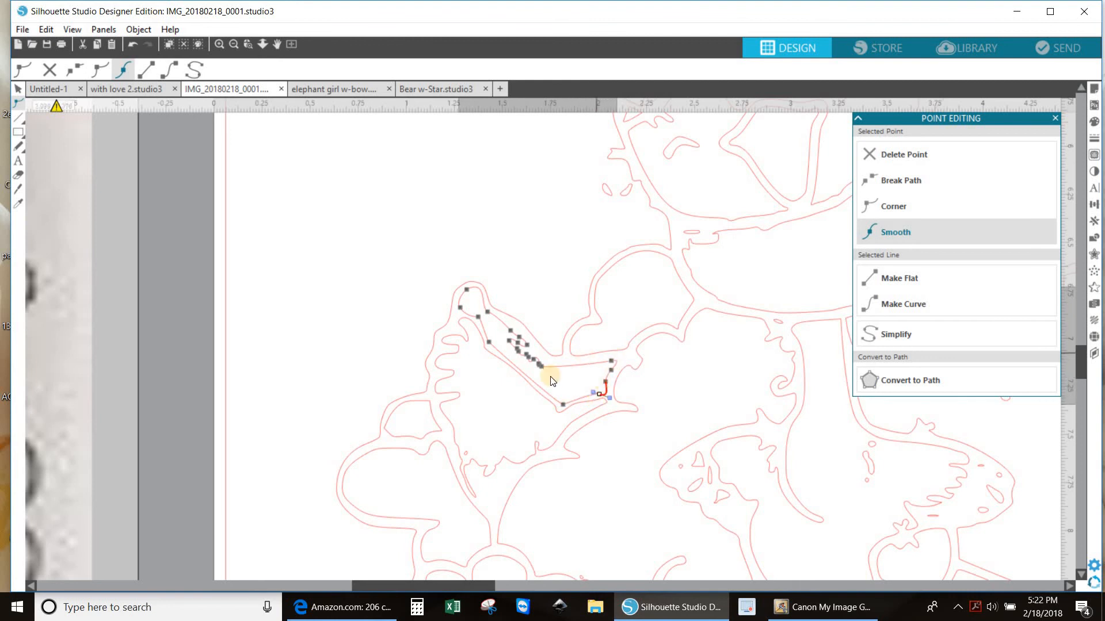
Delete the cluster of jagged points along the upper edge of the tail's inner outline.
click(540, 364)
click(932, 157)
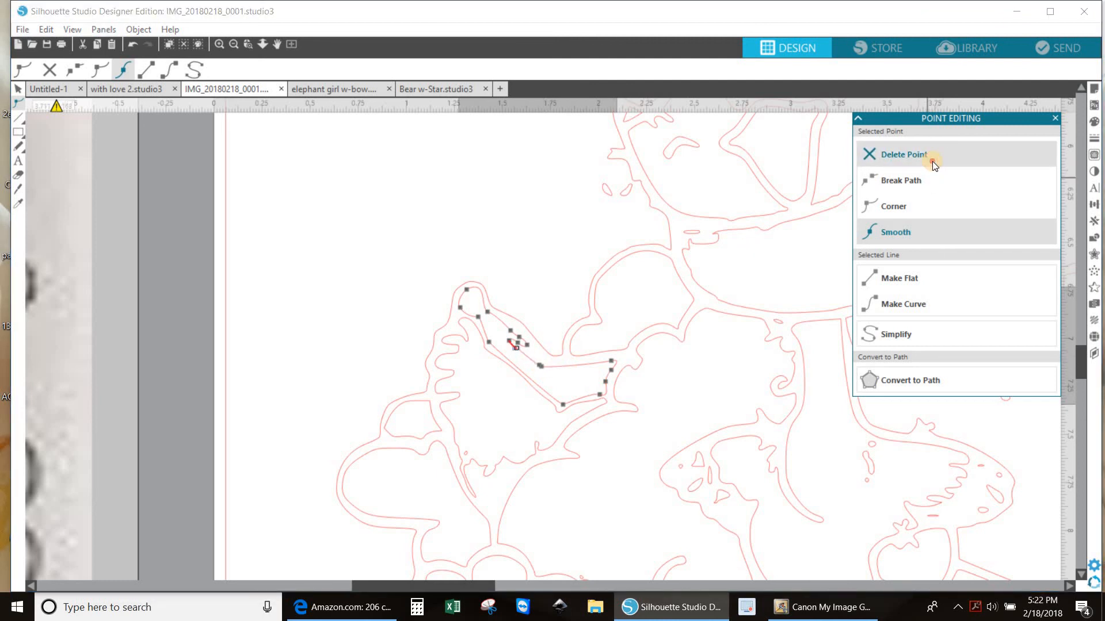
click(932, 156)
click(932, 157)
click(932, 157)
click(932, 161)
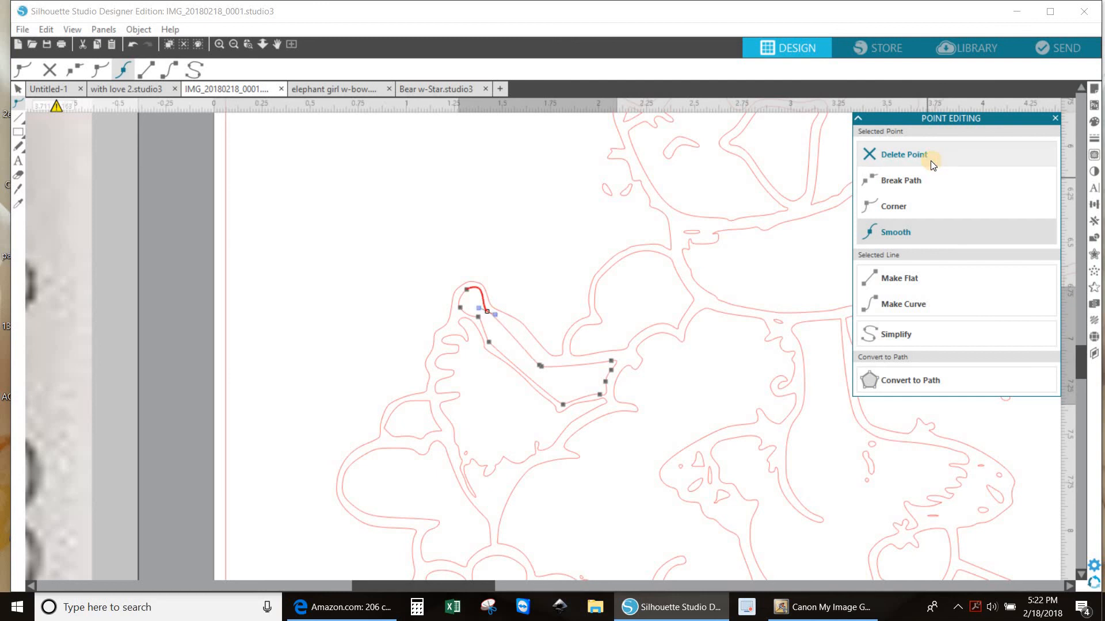
Reshape the tail's upper edge with added and repositioned points so it parallels the outer outline, and finish point editing.
click(525, 333)
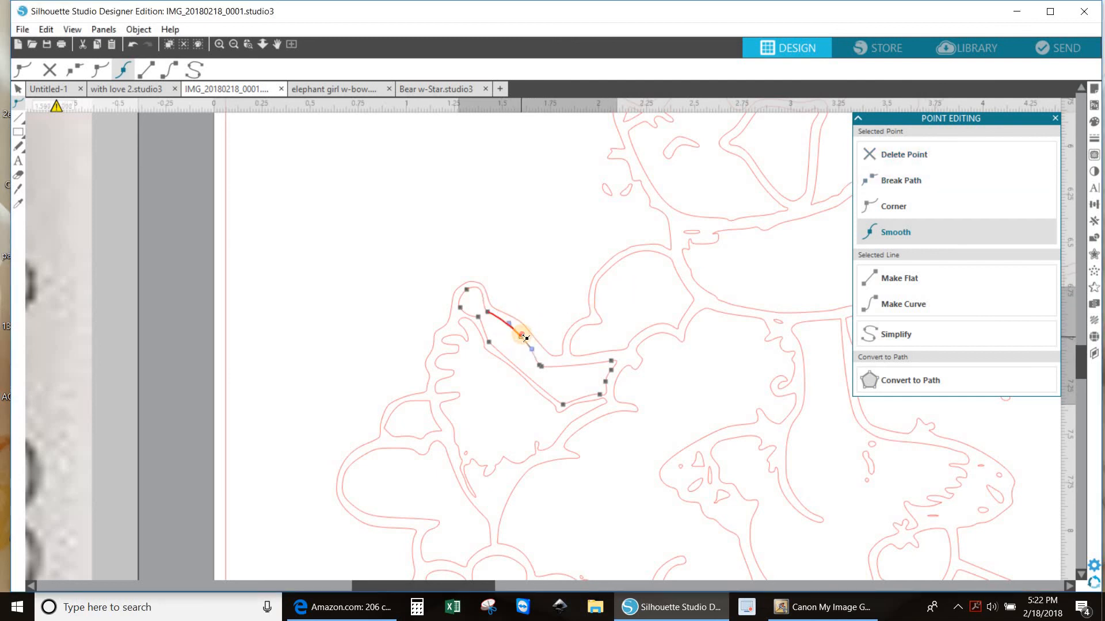
click(547, 361)
drag(543, 370, 568, 364)
click(610, 361)
drag(613, 363, 623, 356)
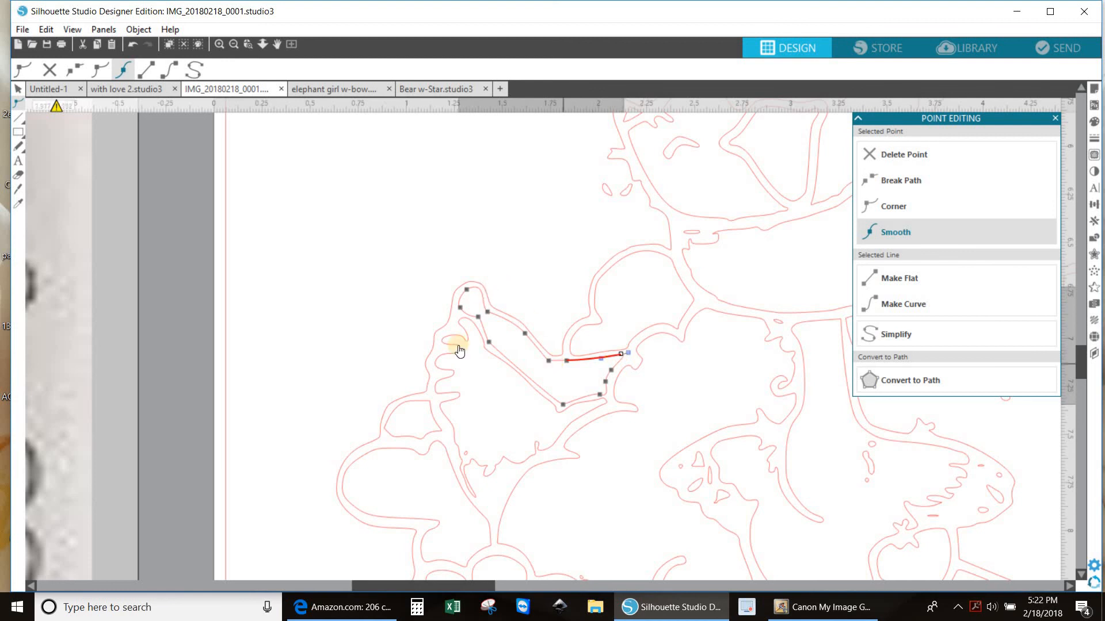
click(520, 269)
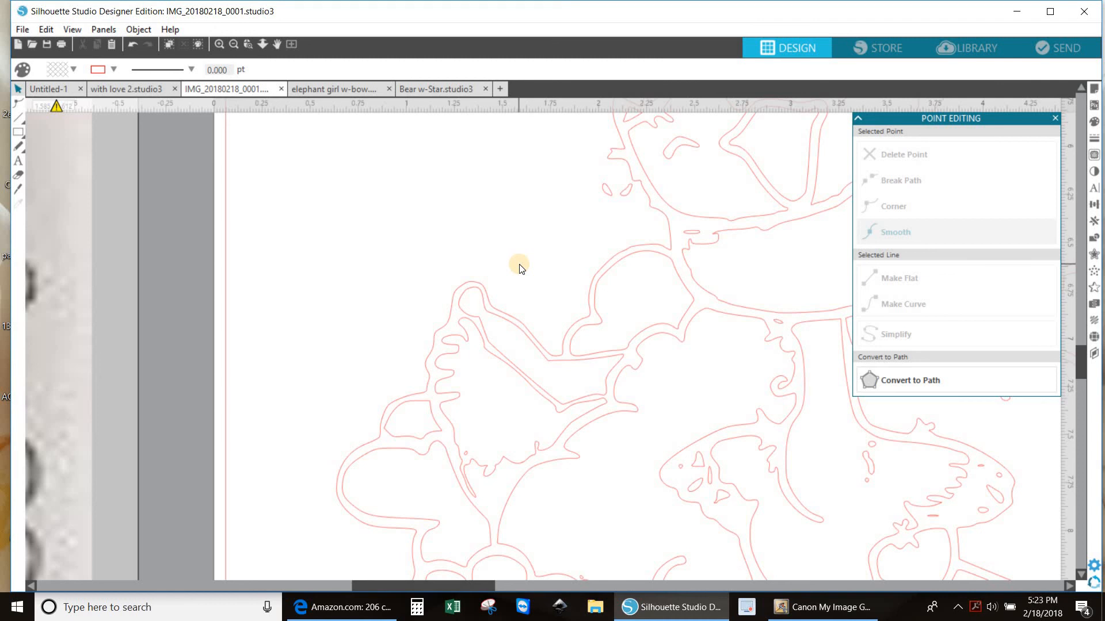
Delete the broken line fragments at the top of the baby's hair and the dotted fragments of the cloud beside them.
click(234, 45)
click(233, 44)
click(234, 44)
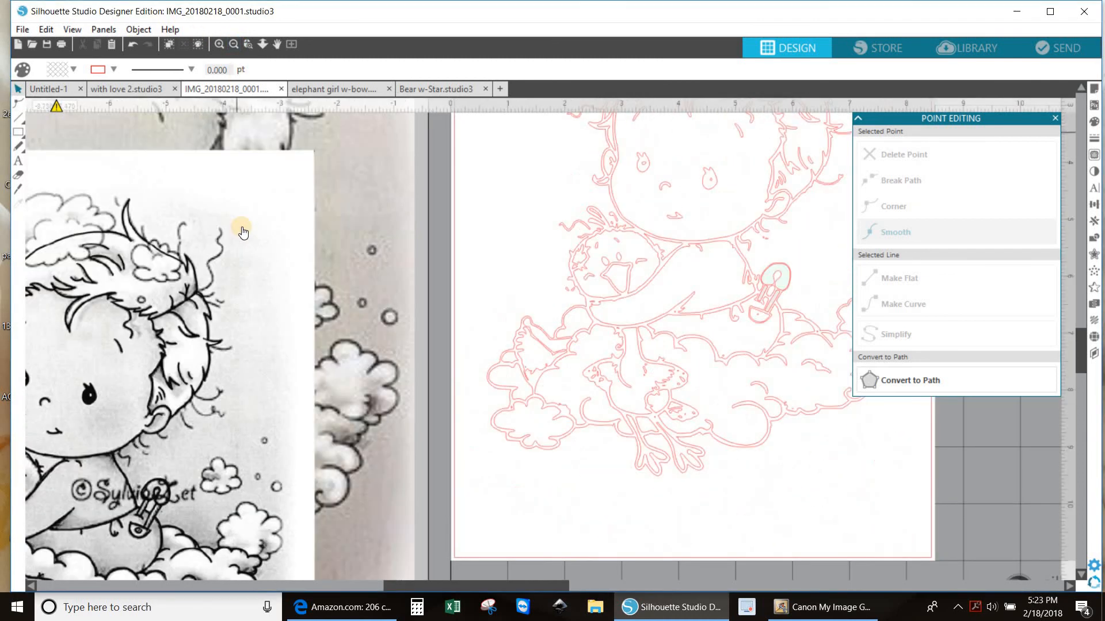
scroll(64, 227, up, 2)
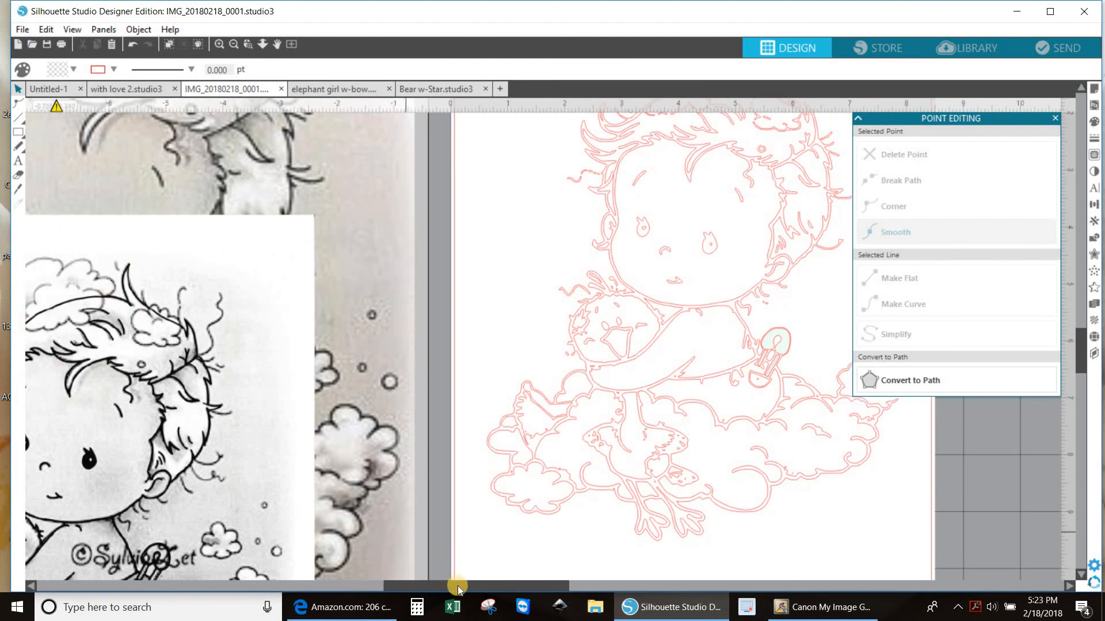
drag(457, 586, 502, 578)
scroll(551, 388, up, 2)
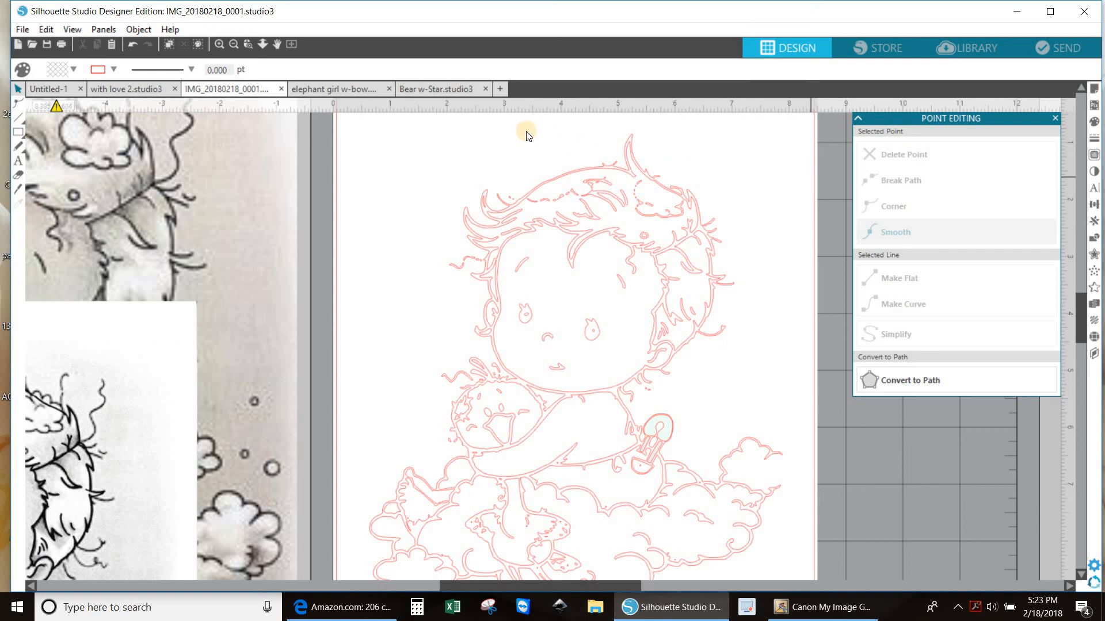
drag(526, 131, 611, 246)
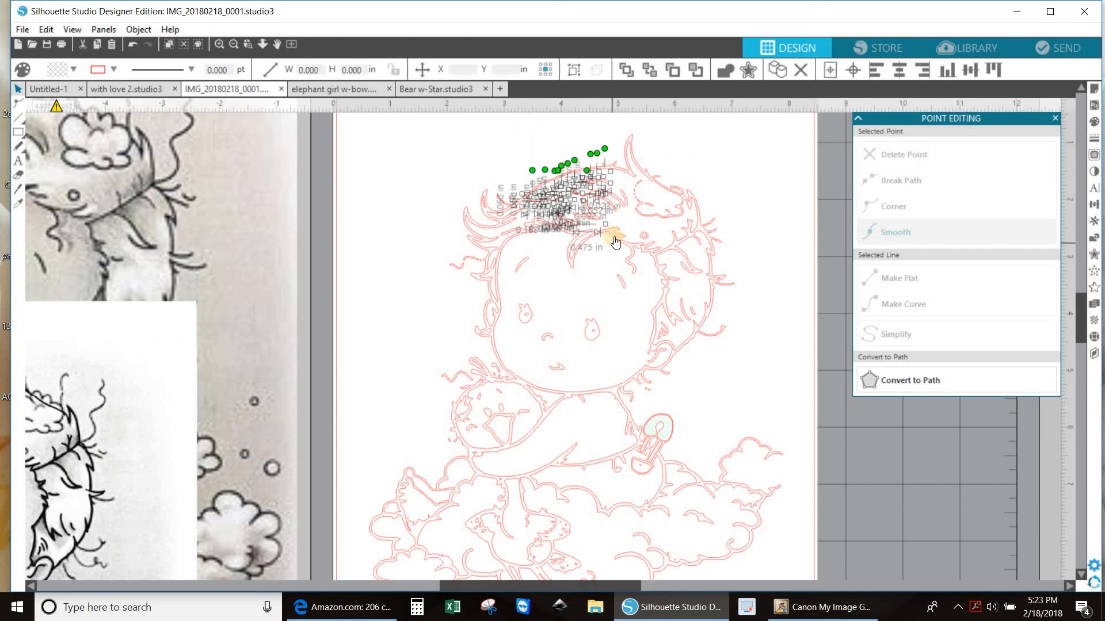
key(Delete)
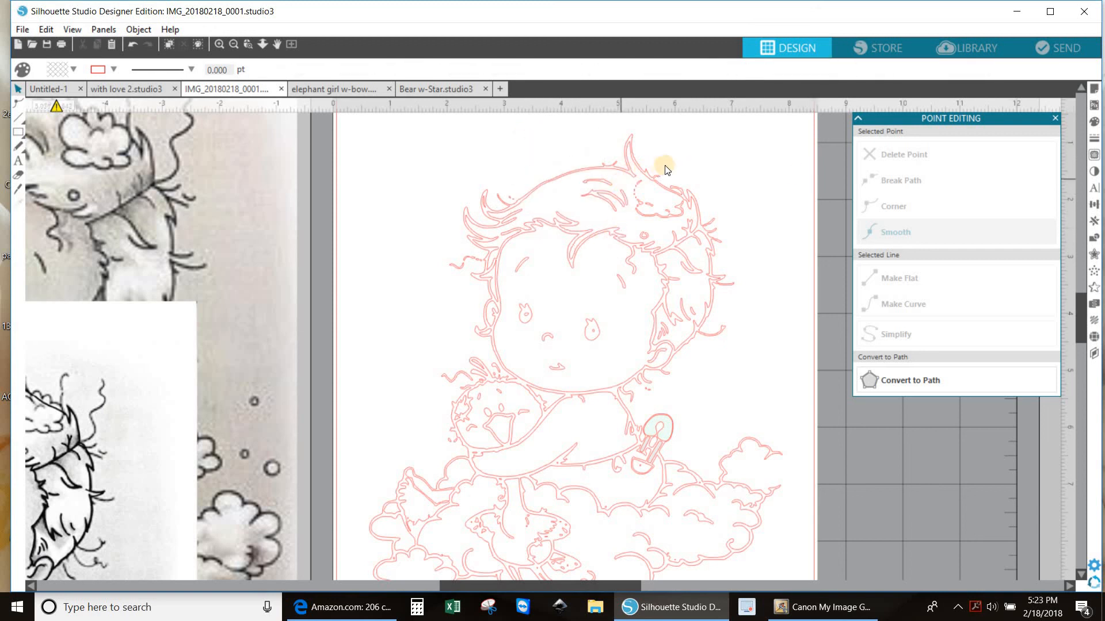
click(667, 198)
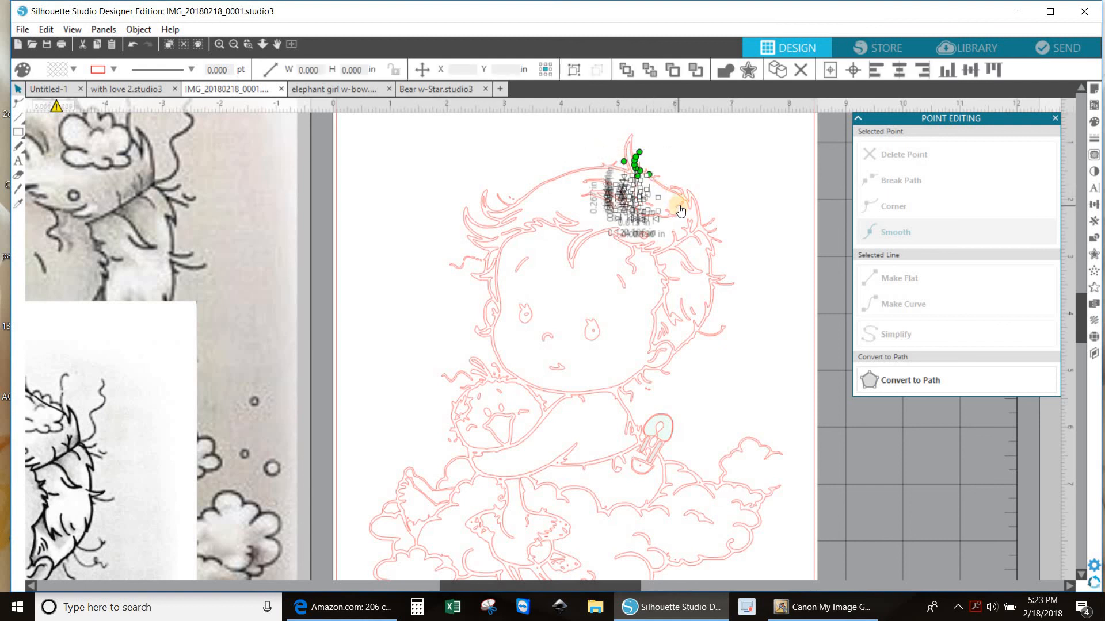
key(Delete)
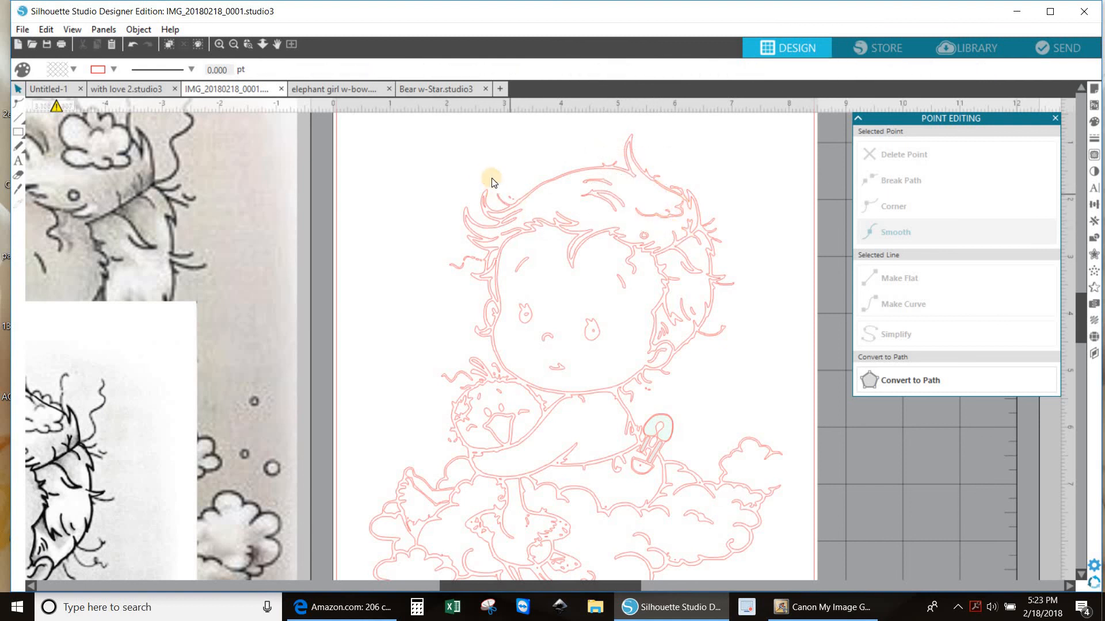
Delete the small fragments by the left hair curl and the loose wisp beside the baby's face.
click(525, 207)
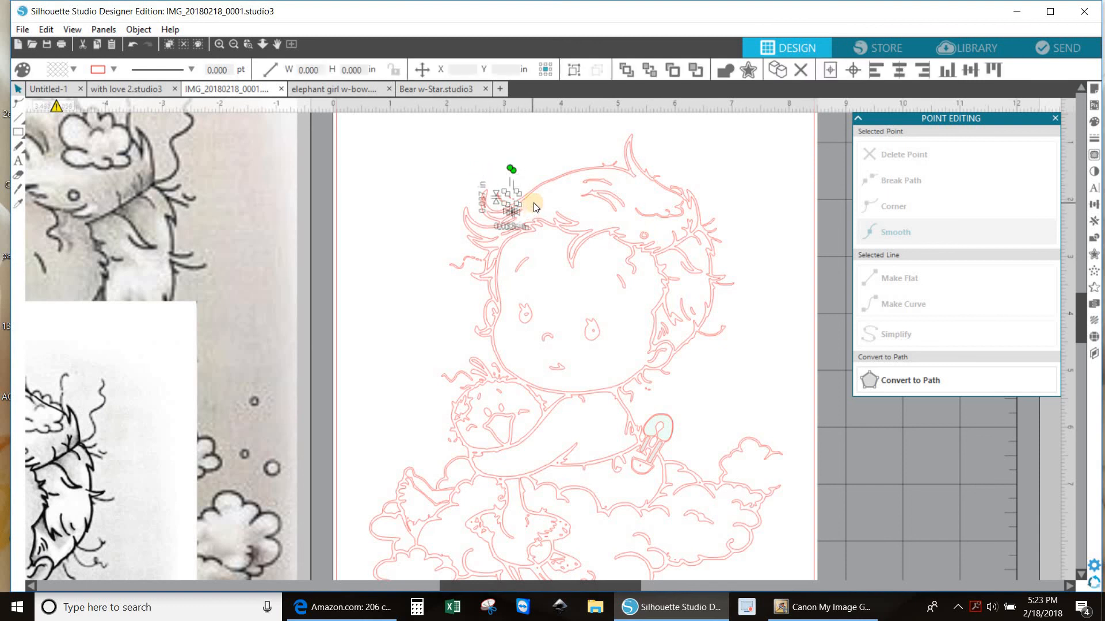
key(Delete)
drag(460, 265, 489, 282)
key(Delete)
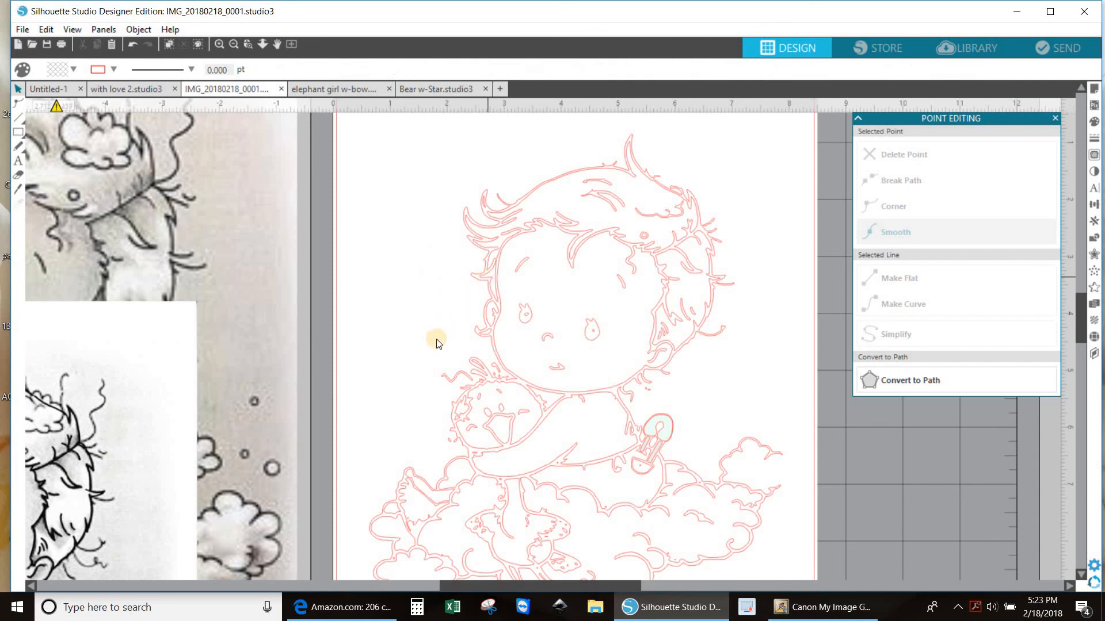
Delete the small oval below the cloud line in the baby's hair.
scroll(421, 336, down, 2)
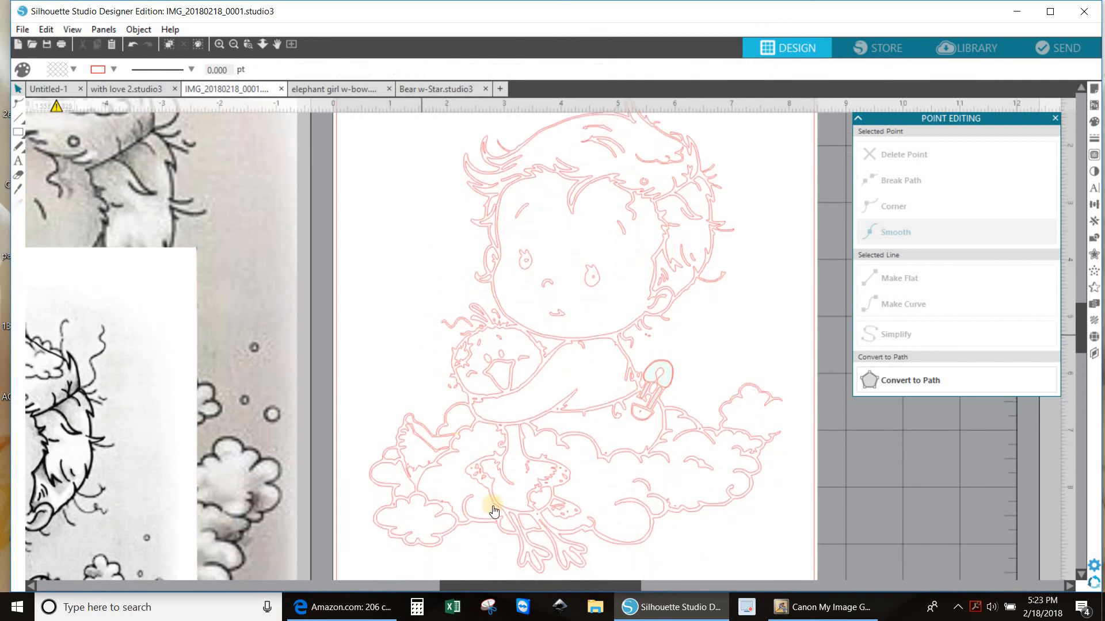
scroll(709, 316, down, 1)
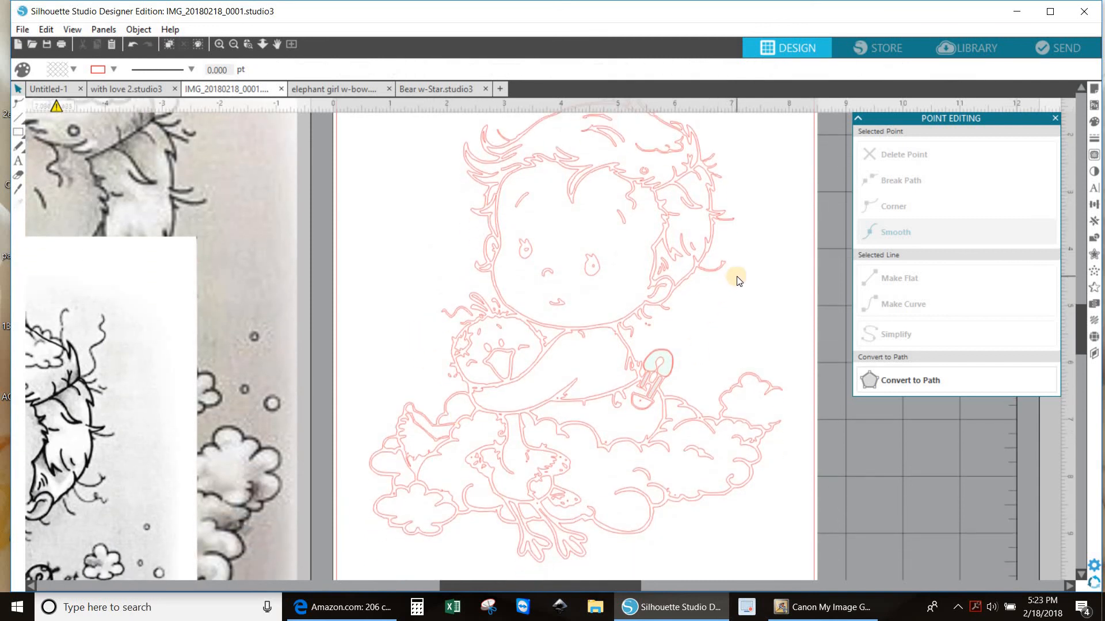
scroll(677, 232, up, 2)
click(648, 195)
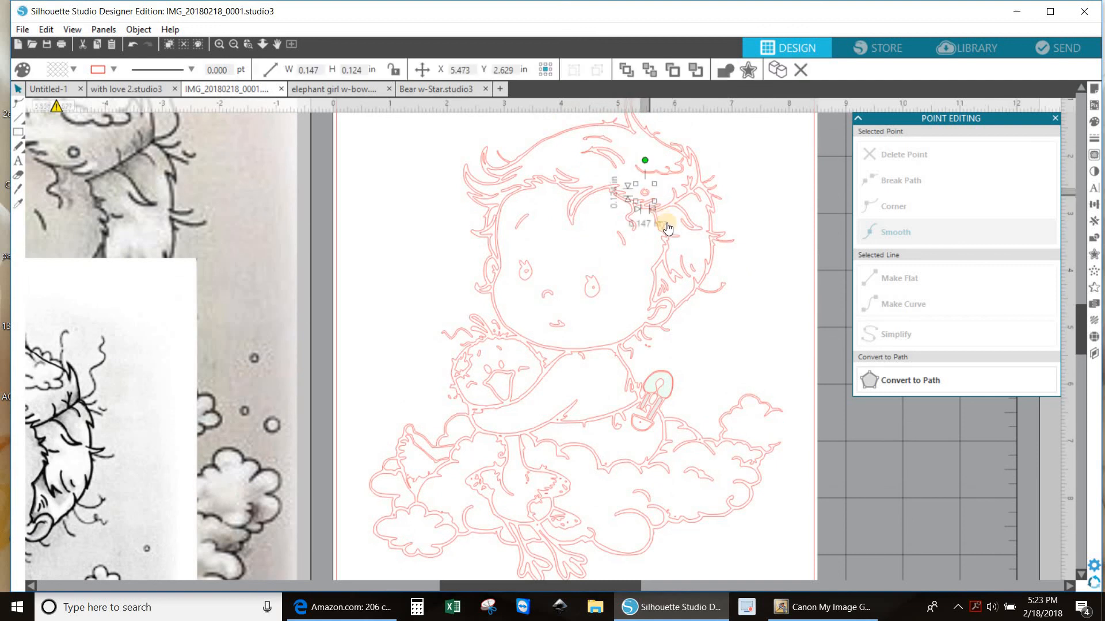
click(668, 229)
click(664, 198)
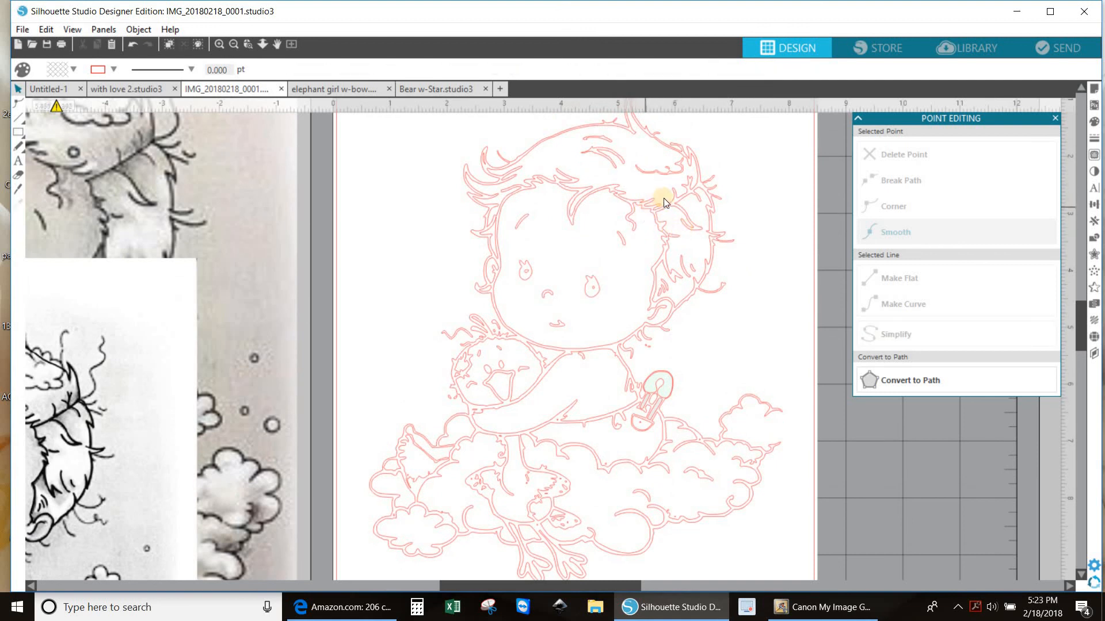
Fill the baby's main hair shape with light tan.
click(668, 206)
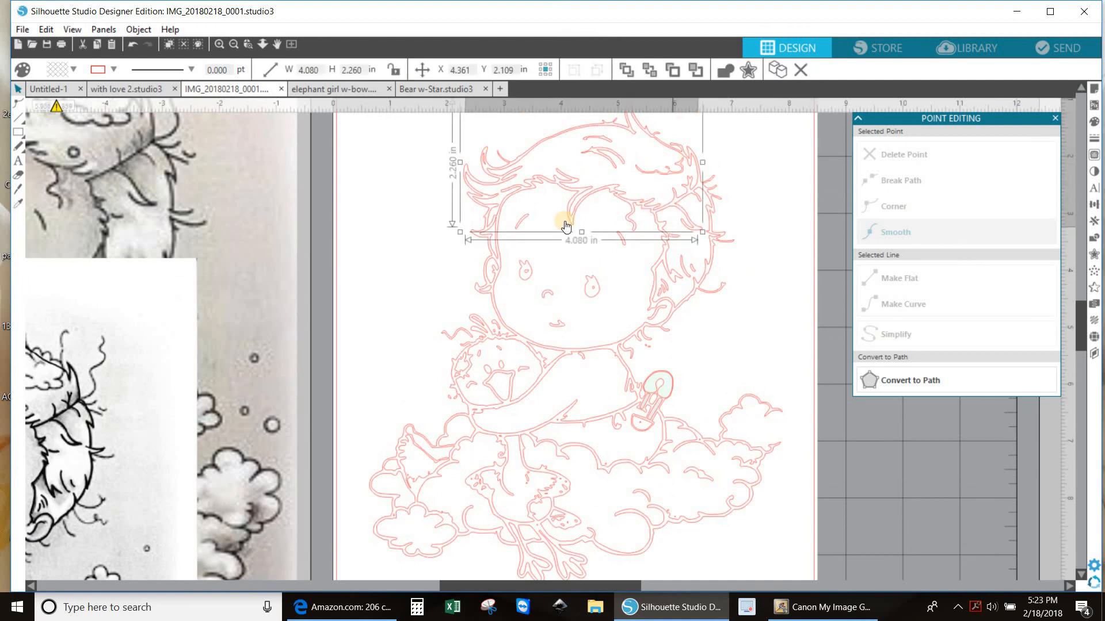
click(1094, 121)
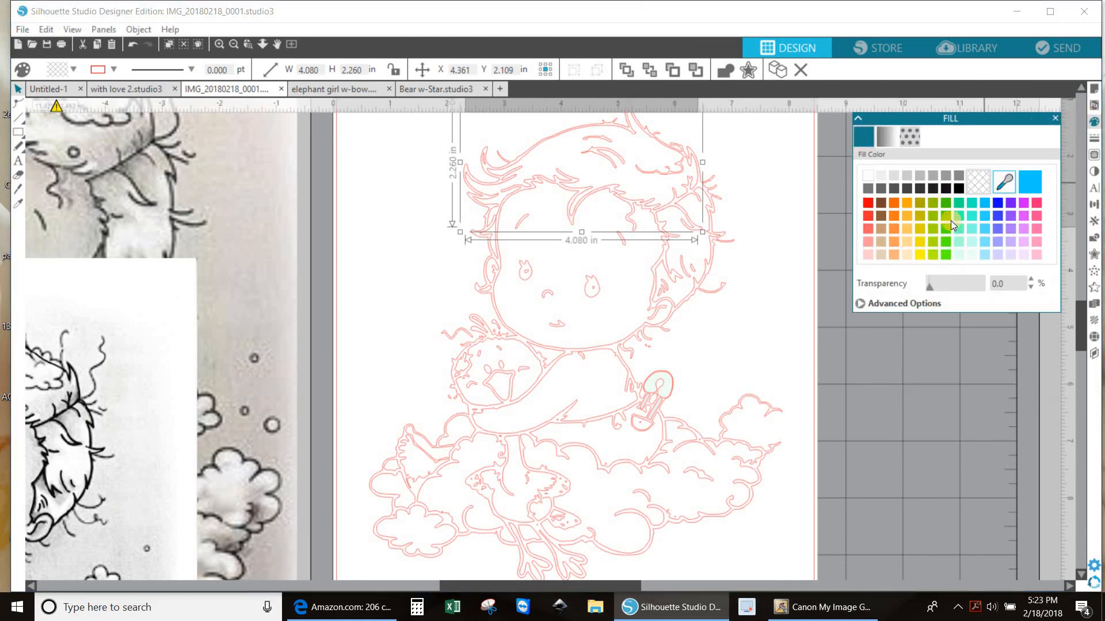
click(881, 255)
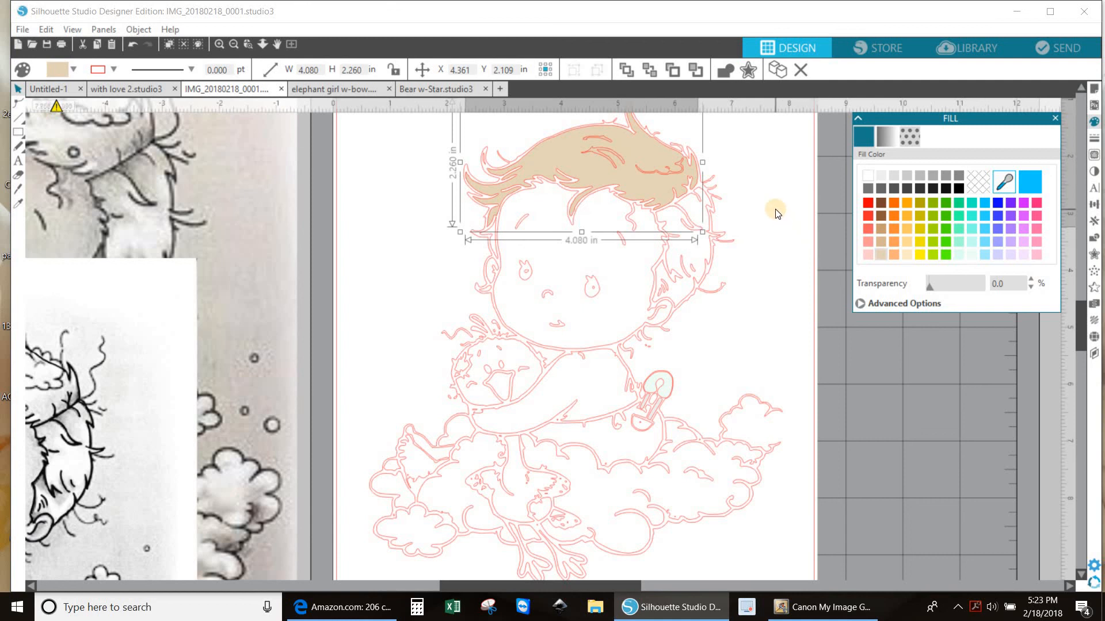
Combine the inner hair detail shapes with the tan main hair shape into a compound path.
click(681, 175)
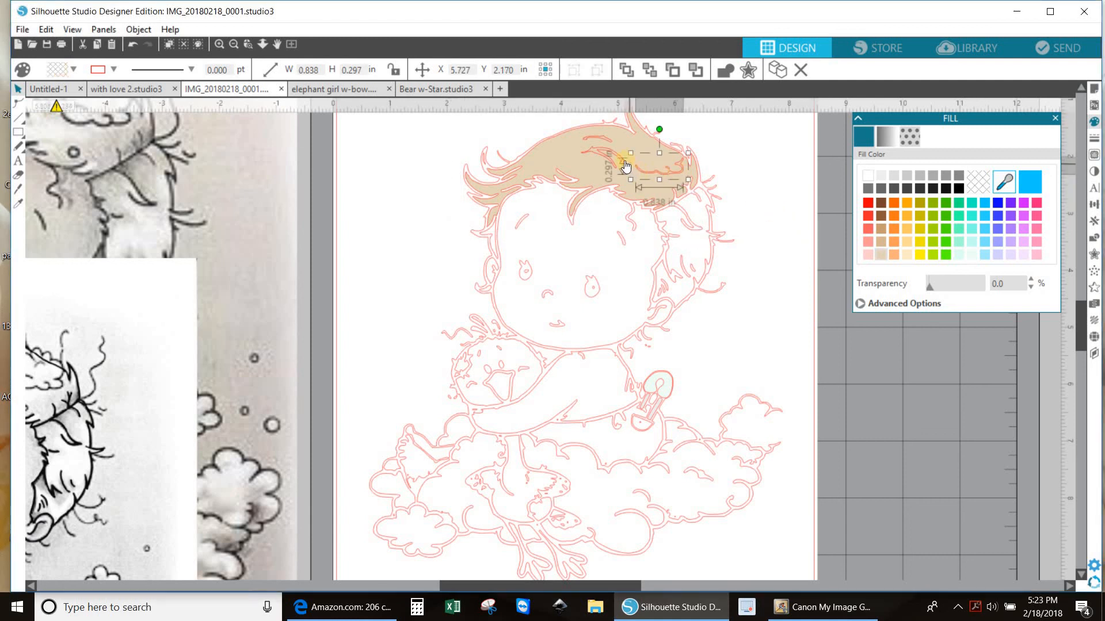
shift+click(604, 142)
shift+click(605, 141)
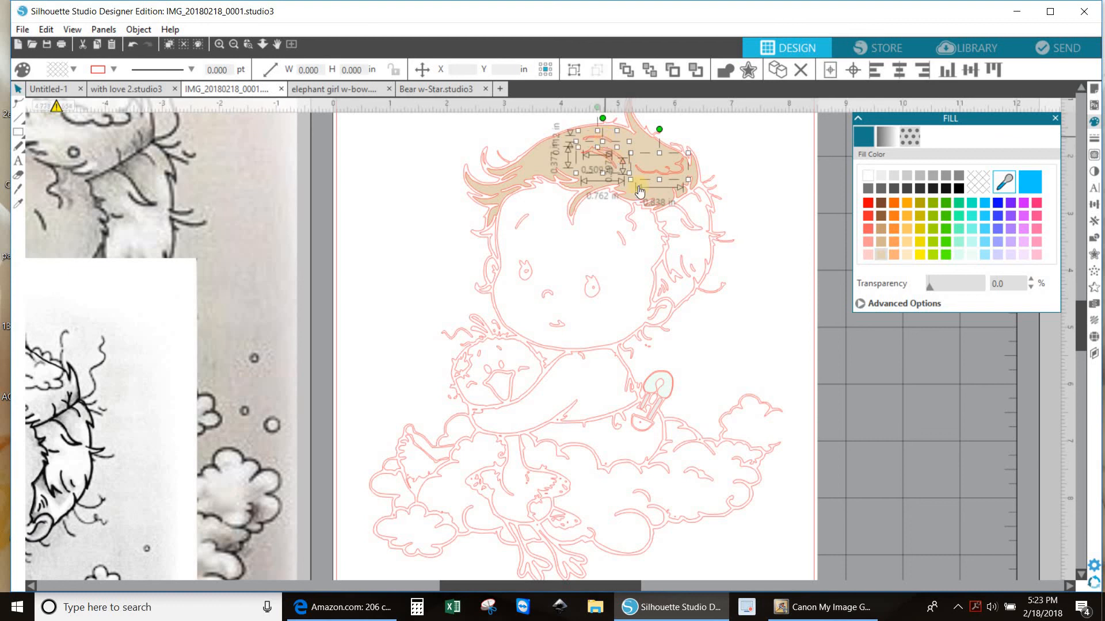
shift+click(696, 178)
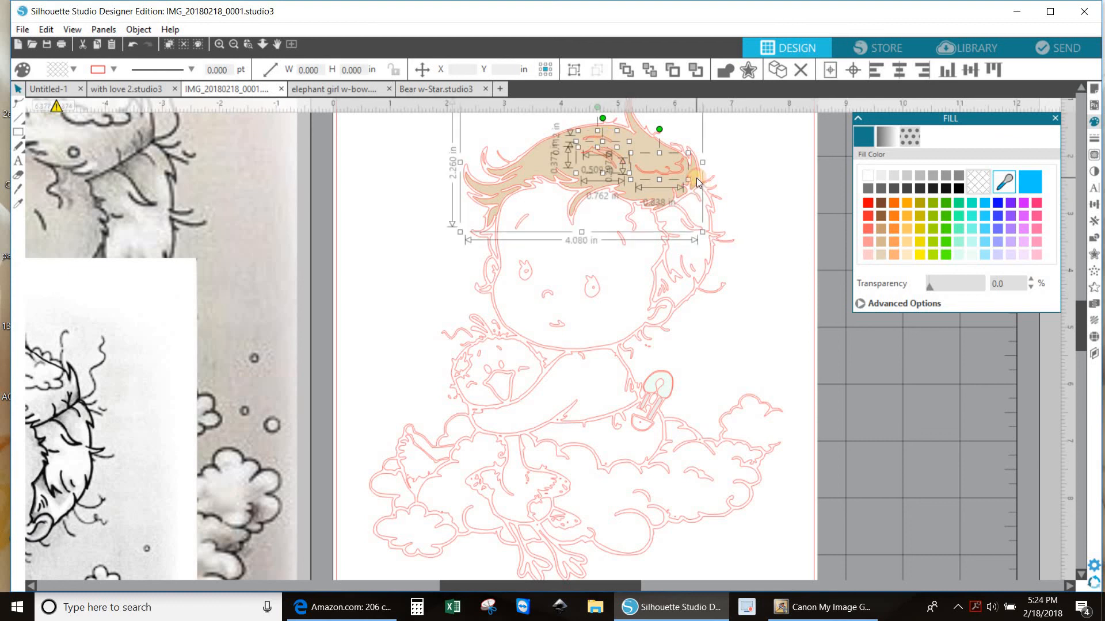
right_click(698, 179)
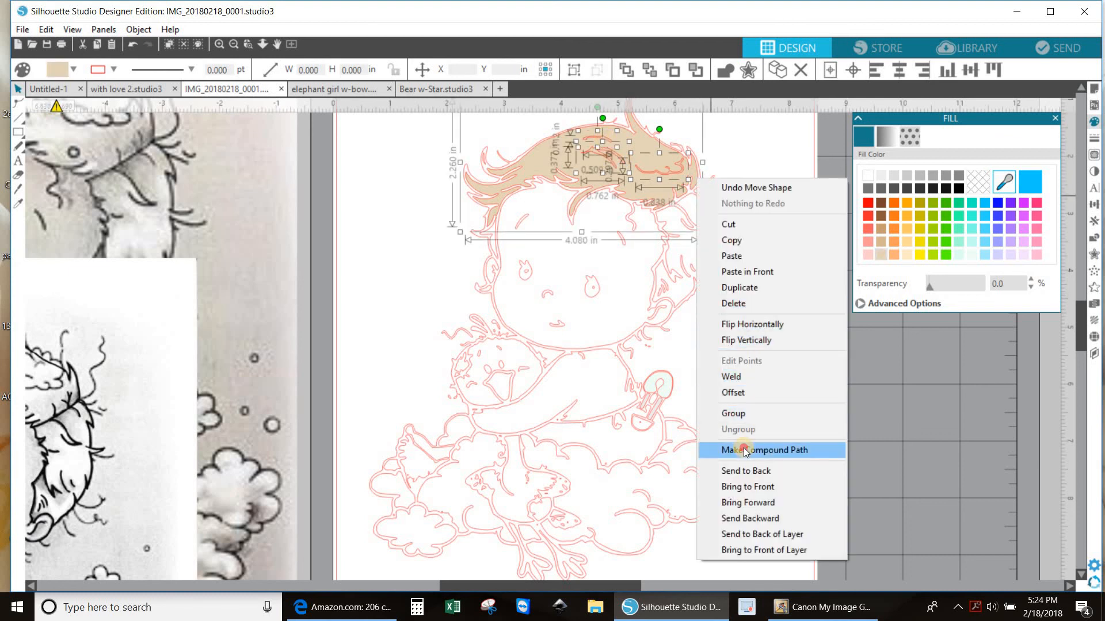
click(745, 450)
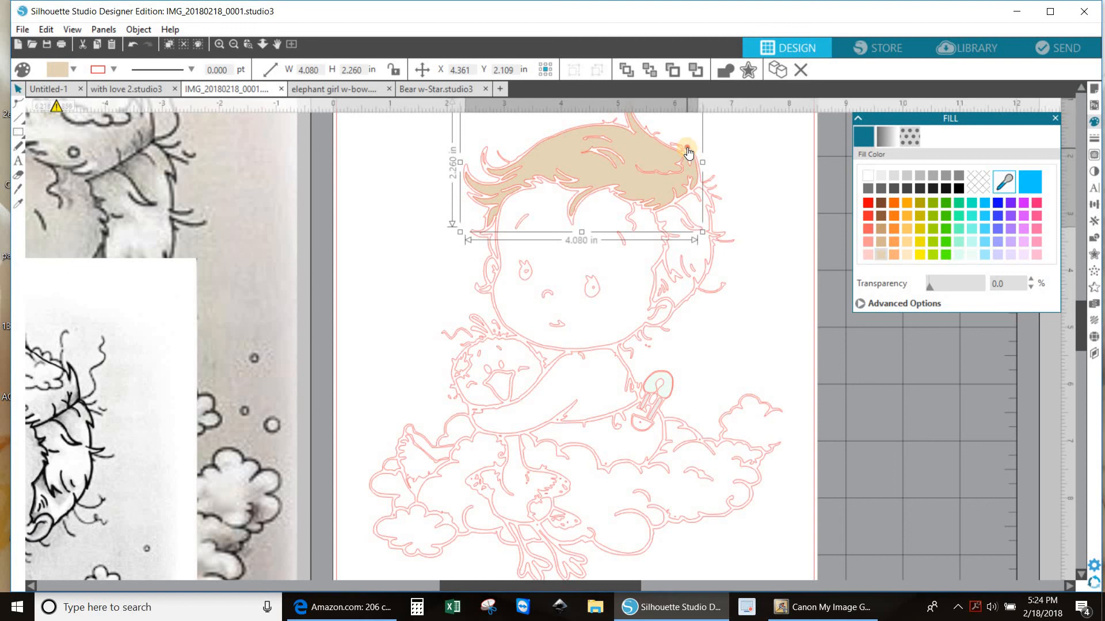
Try filling the baby illustration's main line-art outline with black.
click(703, 164)
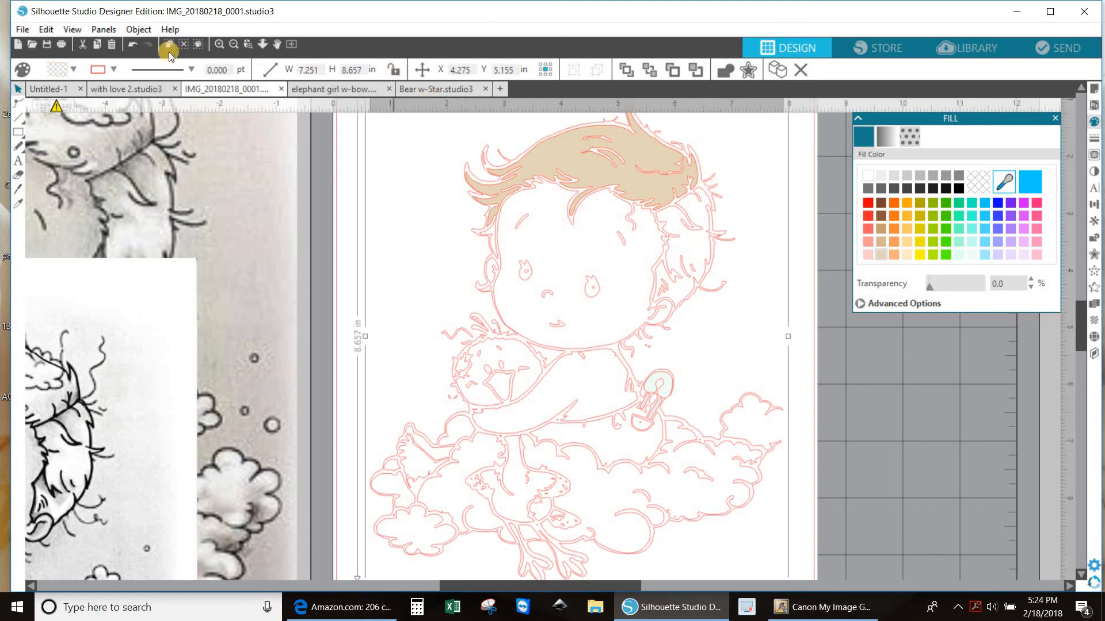
key(ctrl+z)
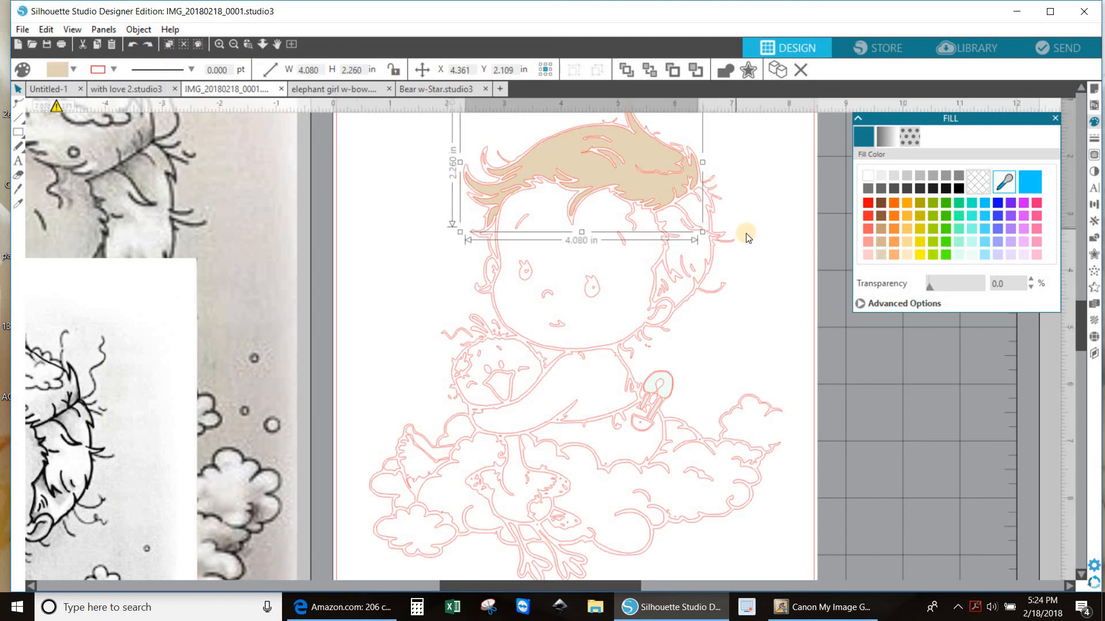
click(718, 205)
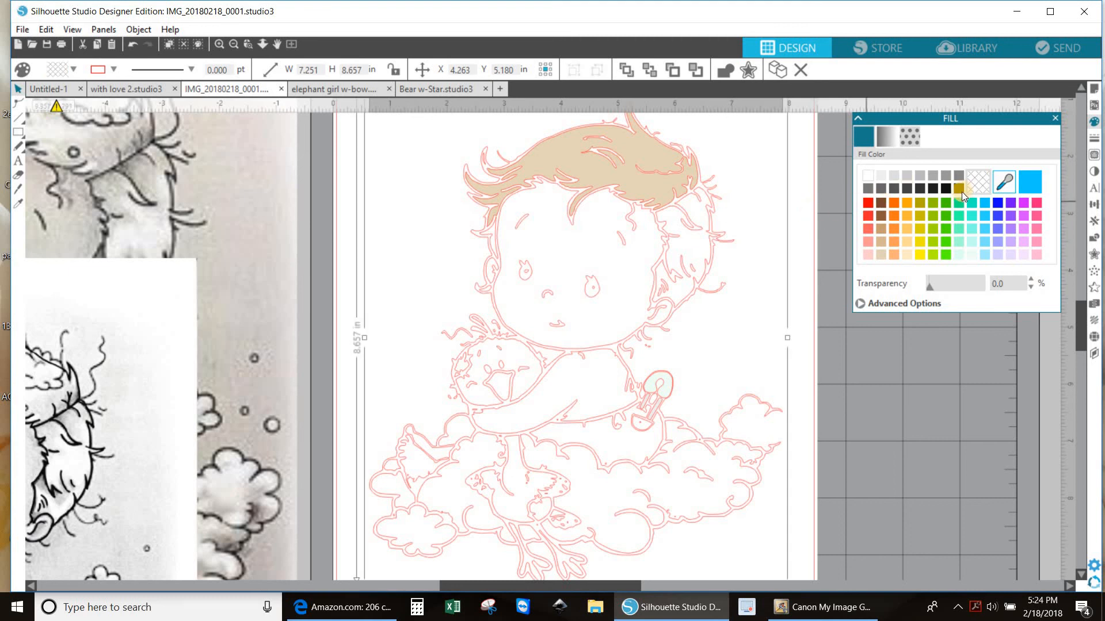
click(960, 190)
scroll(736, 271, up, 1)
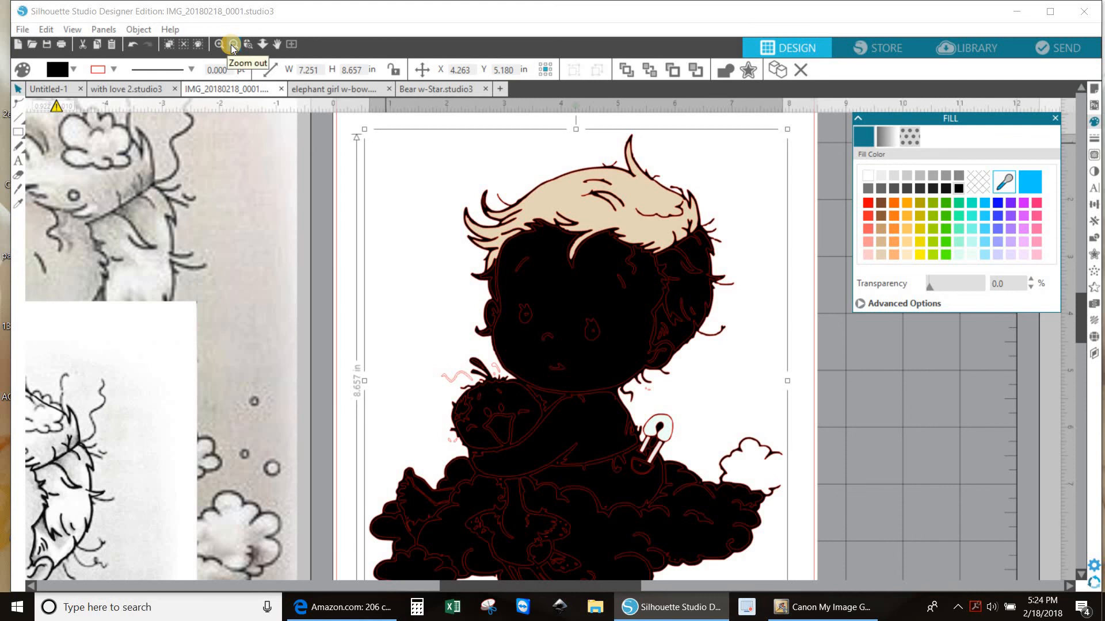
Undo the black fill on the main outline and deselect the artwork.
click(132, 47)
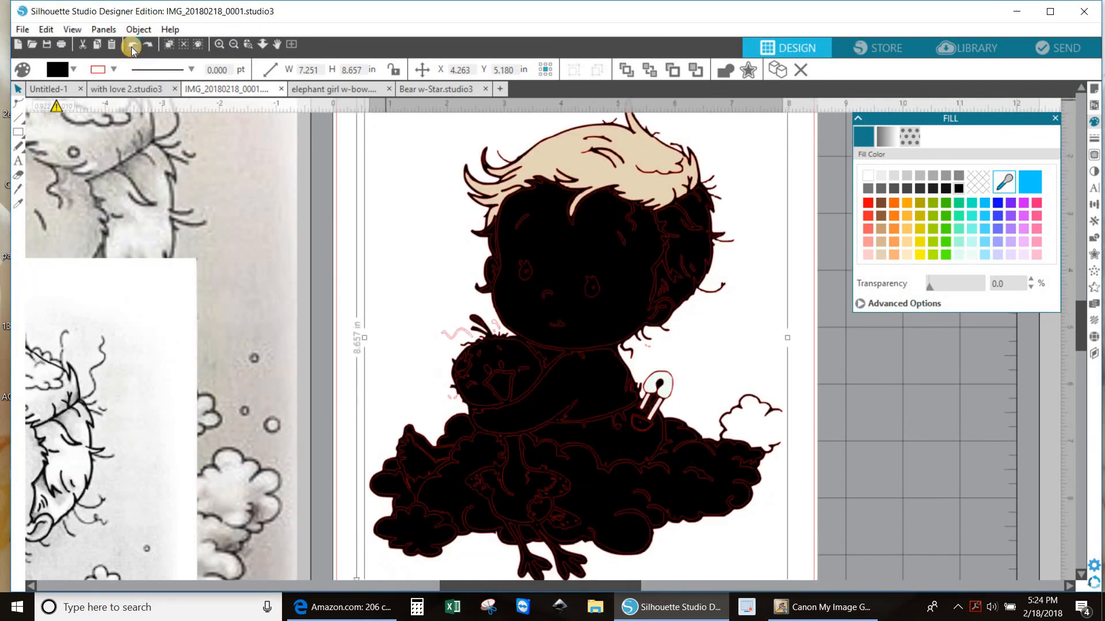
click(131, 46)
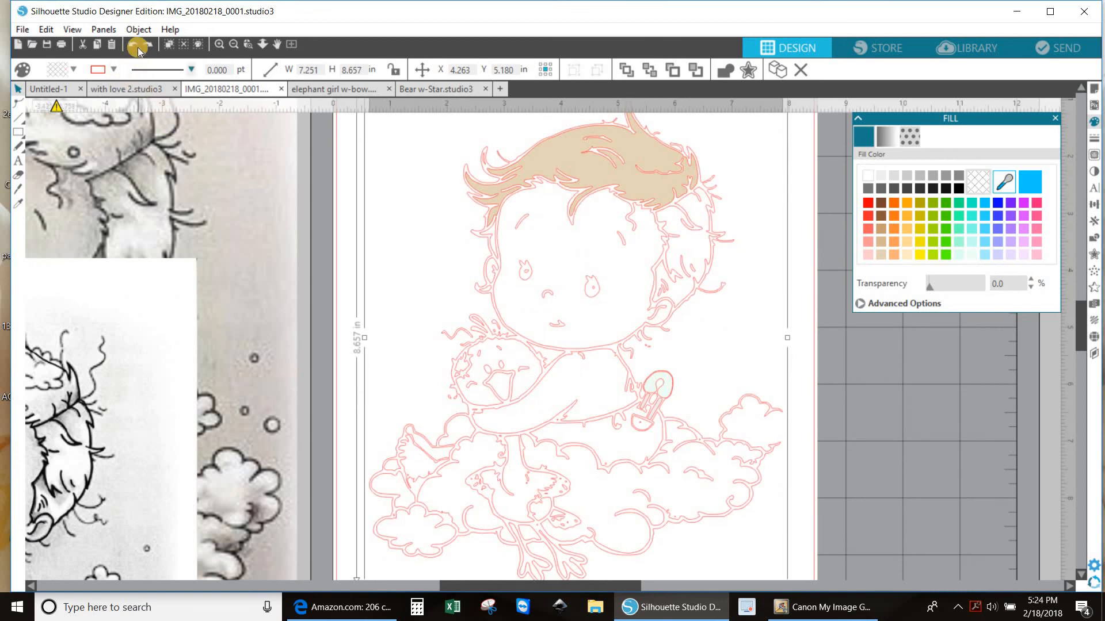
click(136, 45)
click(366, 199)
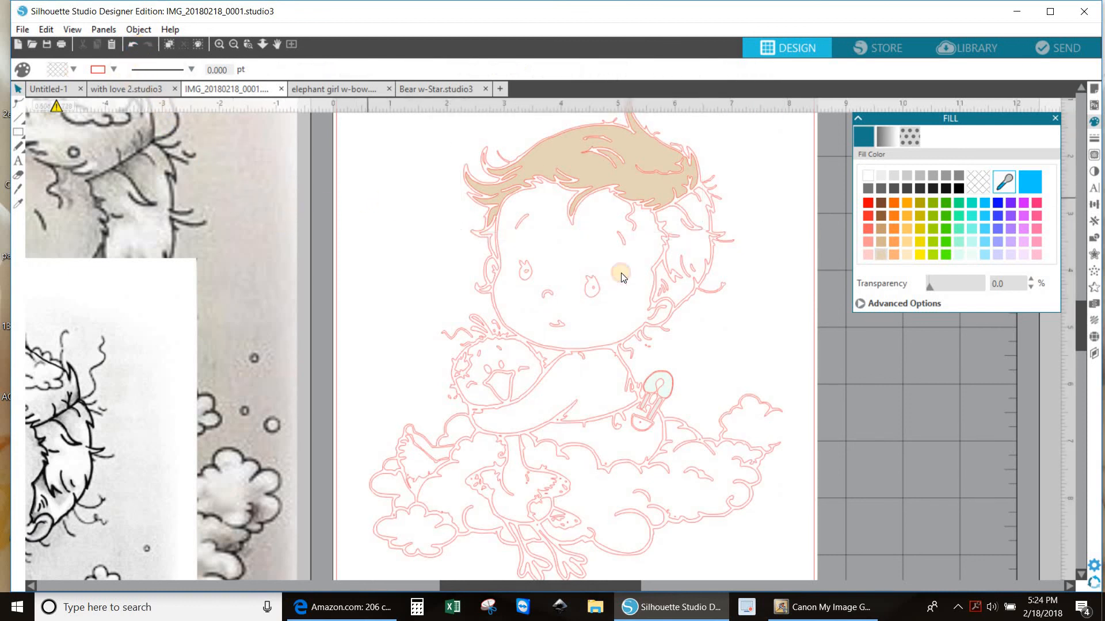
Move the grayscale reference picture from the left of the page to the right side of the traced baby, clear of its hair.
scroll(768, 245, up, 1)
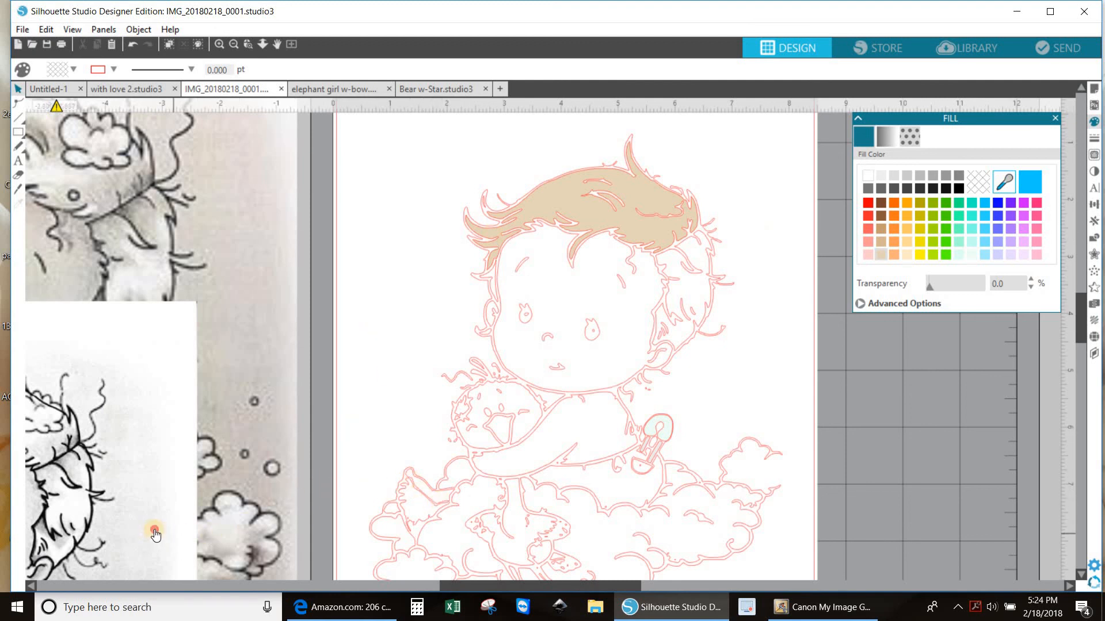
mouse_move(154, 528)
mouse_down()
mouse_move(343, 323)
mouse_move(381, 262)
mouse_move(616, 217)
mouse_move(974, 217)
mouse_move(1031, 234)
mouse_move(1053, 278)
mouse_up()
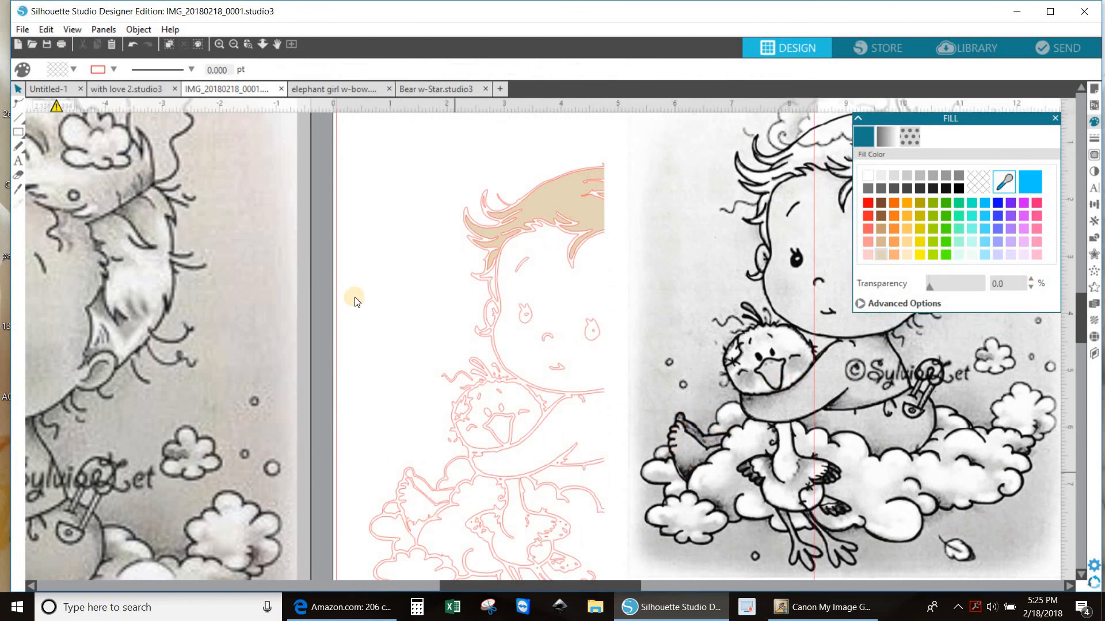
drag(926, 413, 1034, 414)
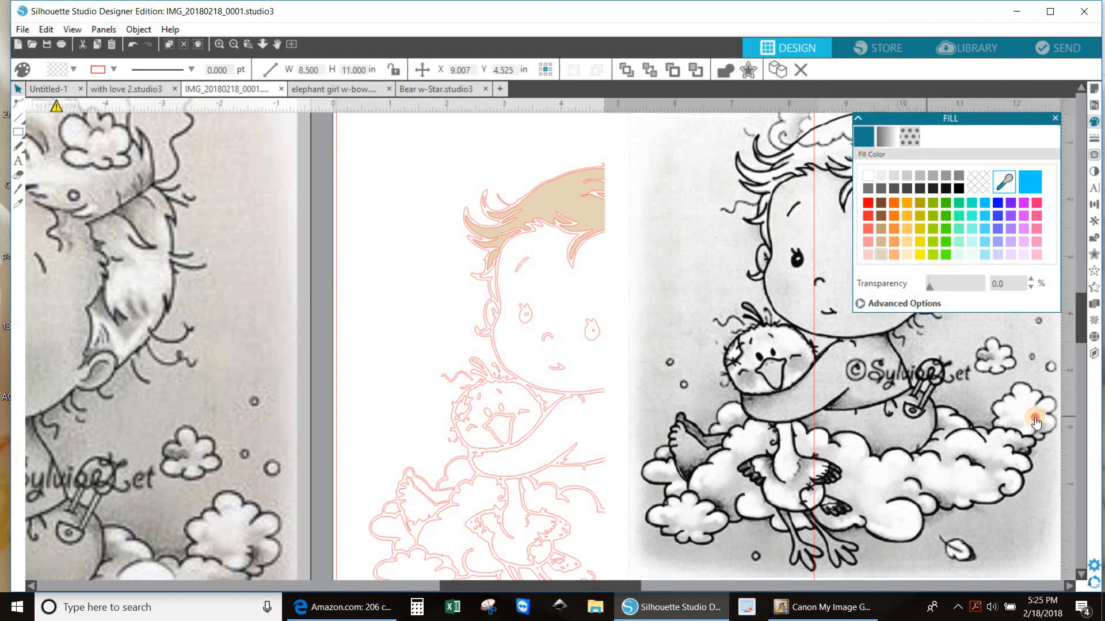
click(504, 358)
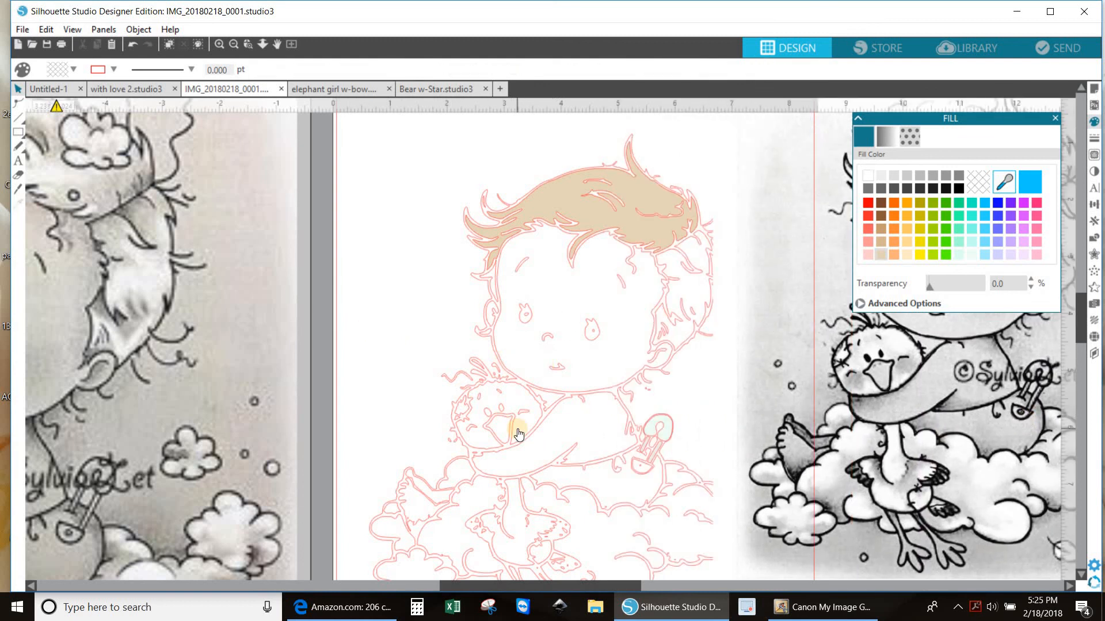